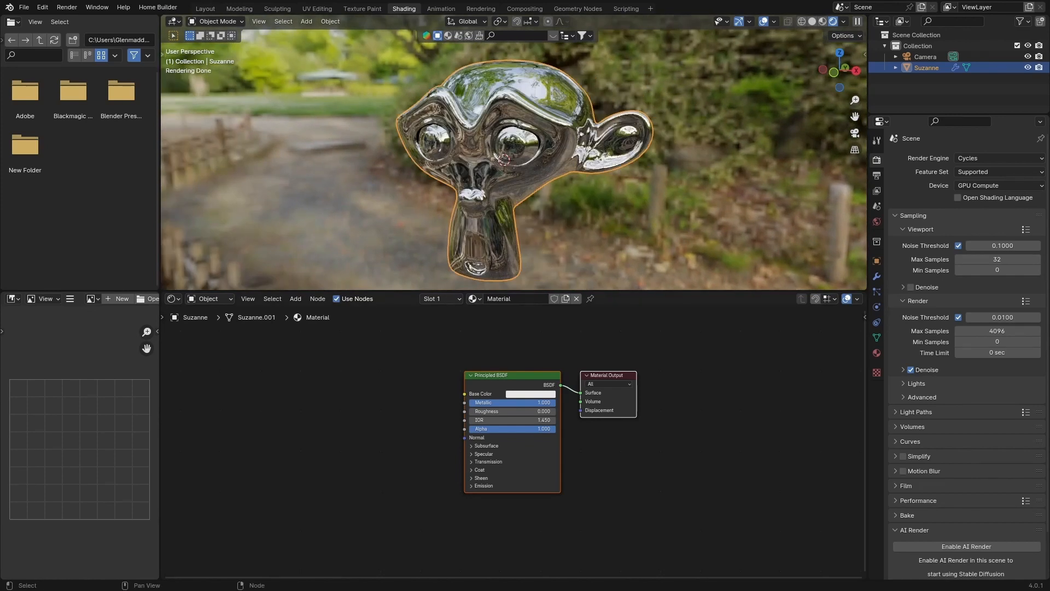
Add a Color Ramp node beside the Principled BSDF in Suzanne's material
{"action": "key", "text": "shift+a"}
{"action": "left_click", "coordinate": [322, 393]}
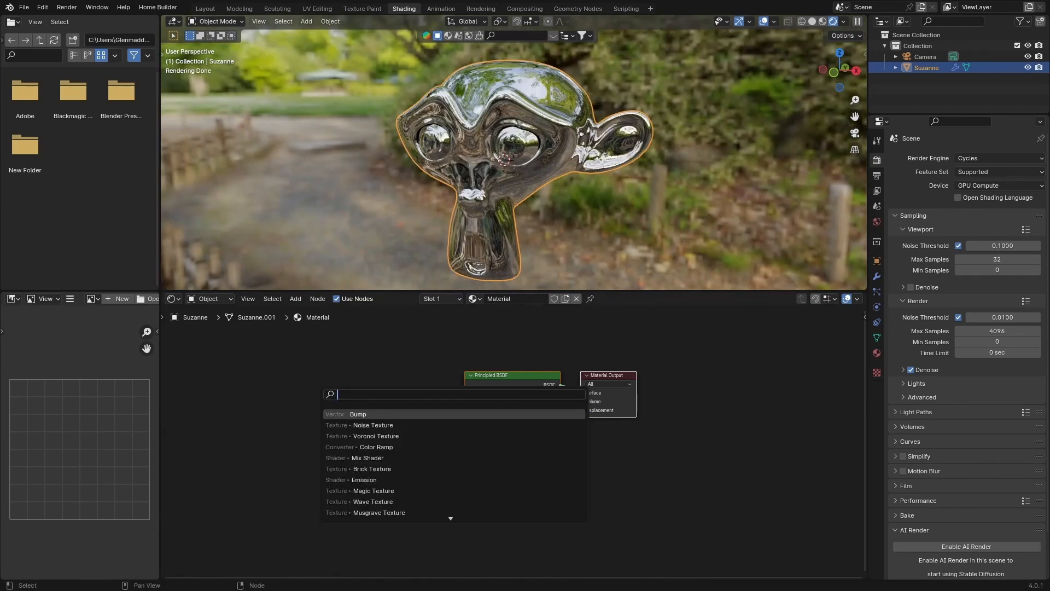
{"action": "type", "text": "colo"}
{"action": "key", "text": "Down"}
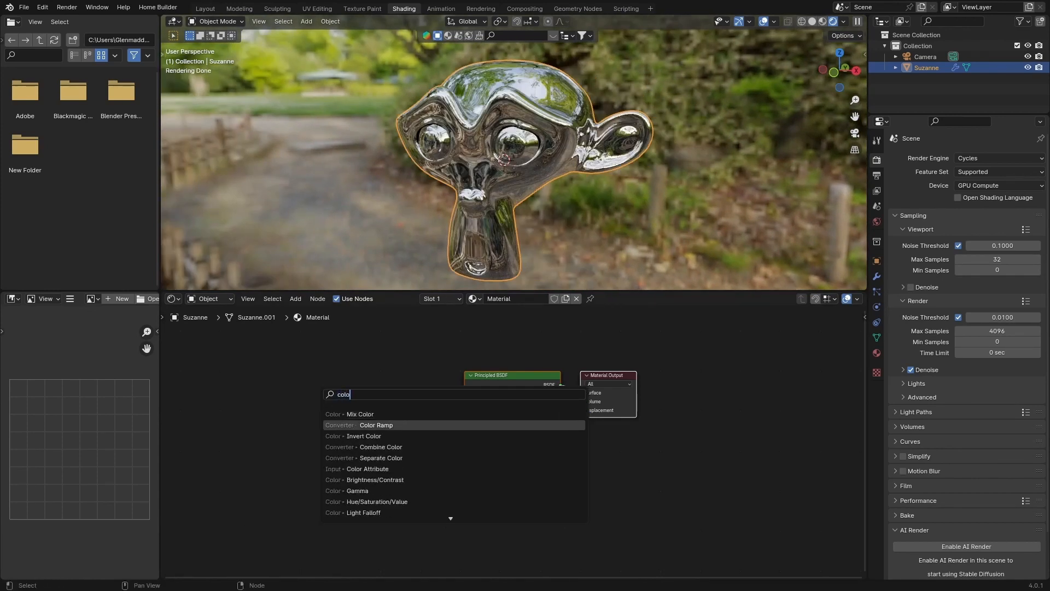
{"action": "key", "text": "Return"}
{"action": "left_click", "coordinate": [327, 422]}
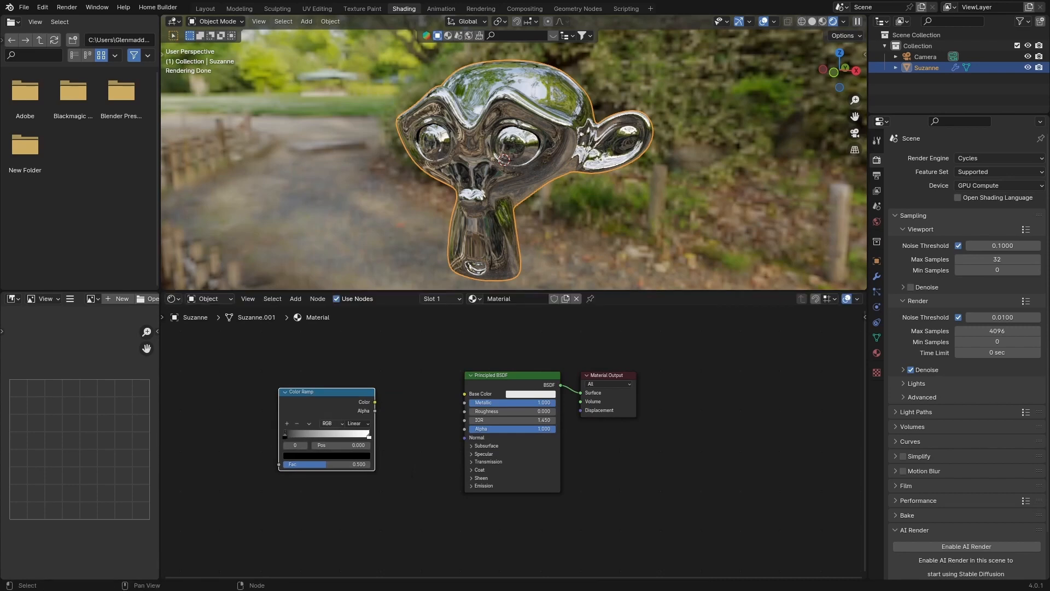
Set the Color Ramp's color mode to HSL and its interpolation to Far
{"action": "left_click", "coordinate": [328, 424]}
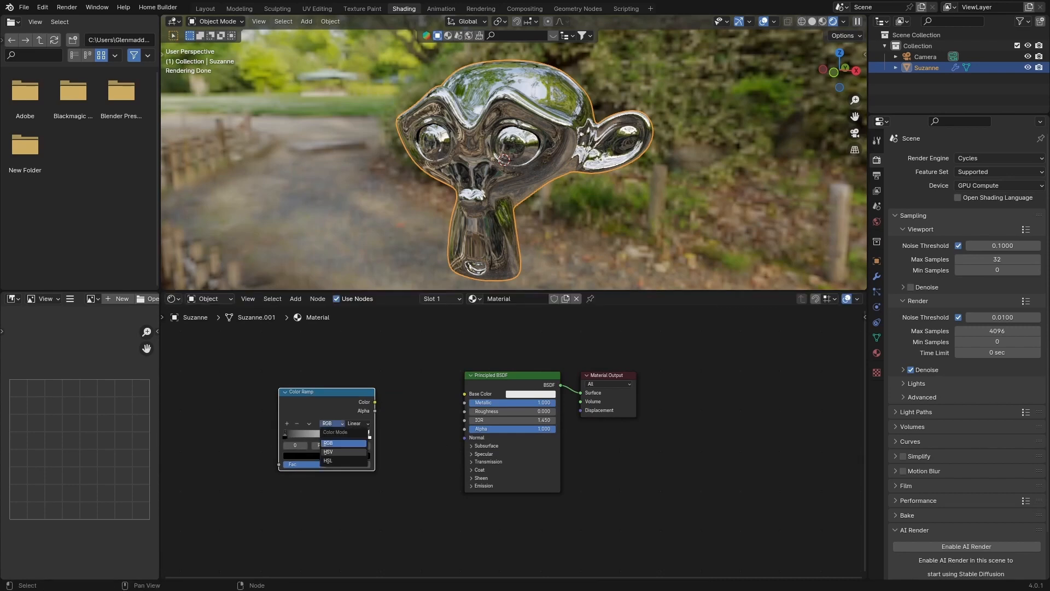
{"action": "left_click", "coordinate": [327, 461]}
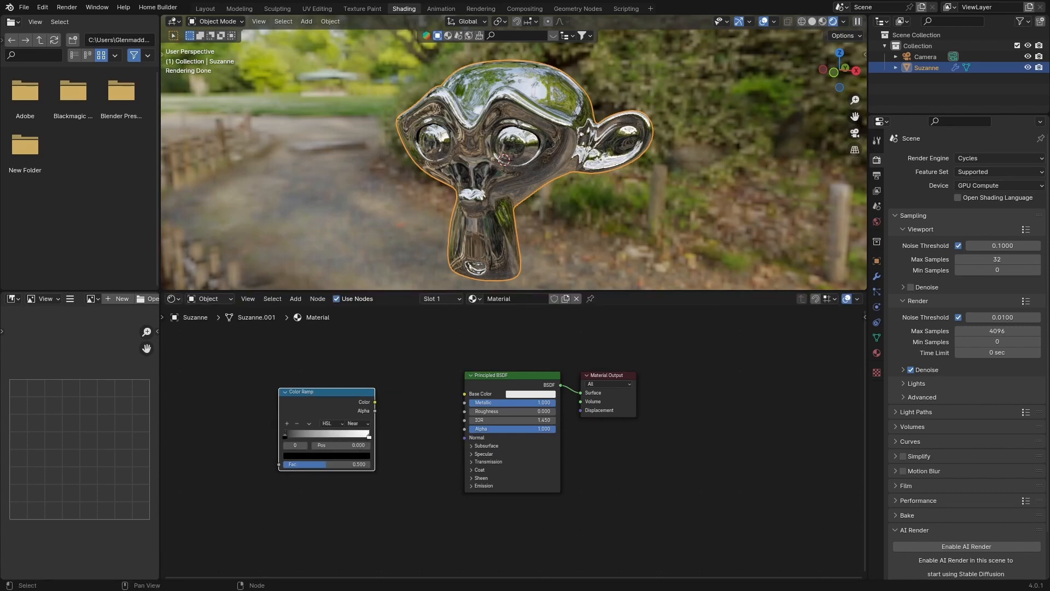
{"action": "left_click", "coordinate": [357, 423]}
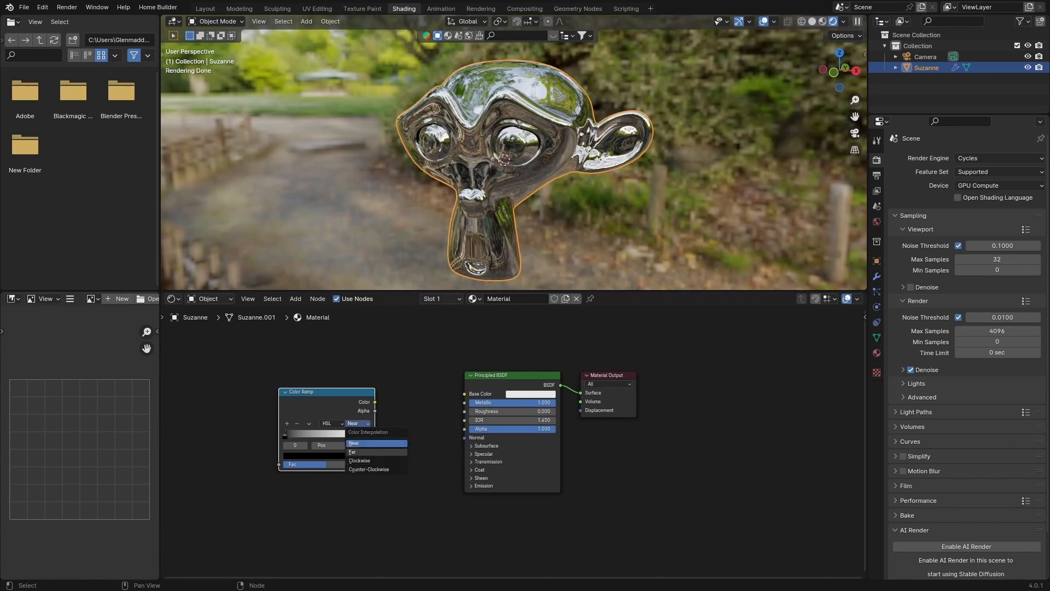
{"action": "left_click", "coordinate": [361, 452]}
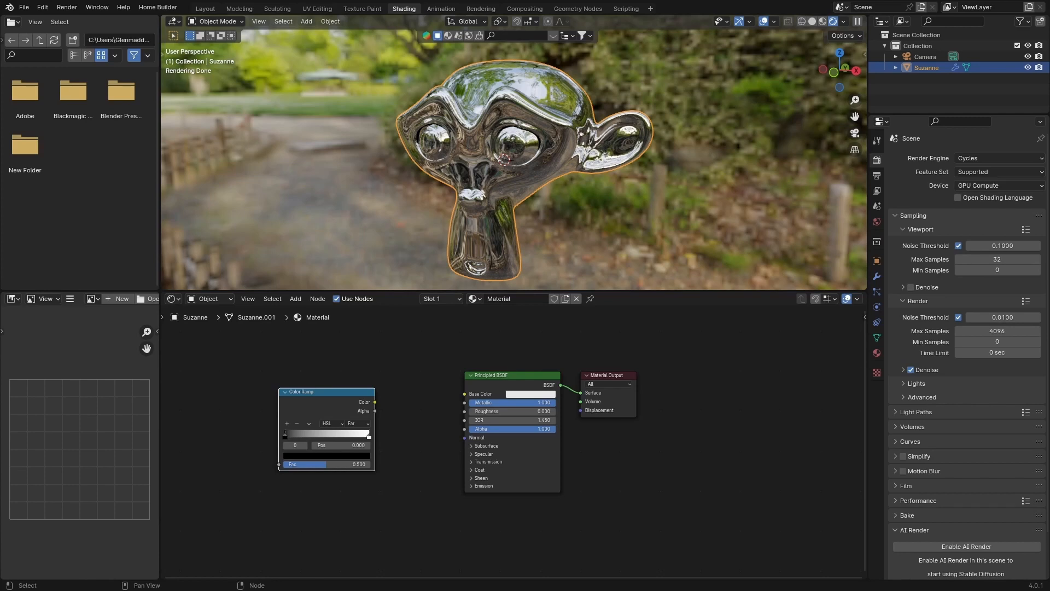
Change the Color Ramp's first stop from black to a saturated blue at full brightness
{"action": "left_click", "coordinate": [326, 455]}
{"action": "left_click_drag", "start_coordinate": [364, 398], "coordinate": [364, 331]}
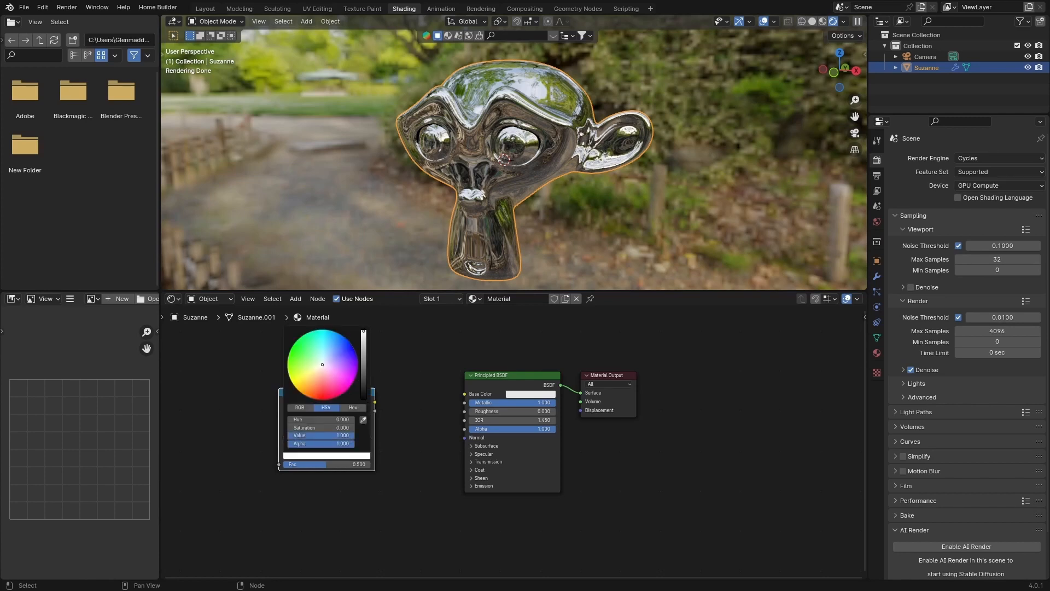
{"action": "left_click_drag", "start_coordinate": [323, 365], "coordinate": [343, 335]}
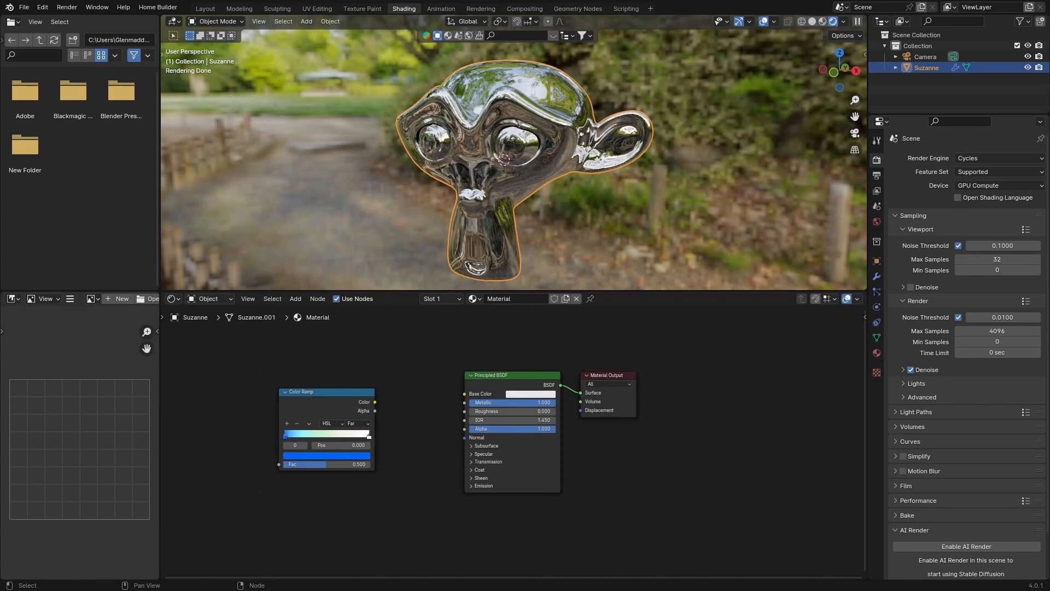
Recolor the Color Ramp's last stop to a similar saturated blue, producing a full rainbow gradient
{"action": "left_click", "coordinate": [369, 440]}
{"action": "left_click", "coordinate": [369, 436]}
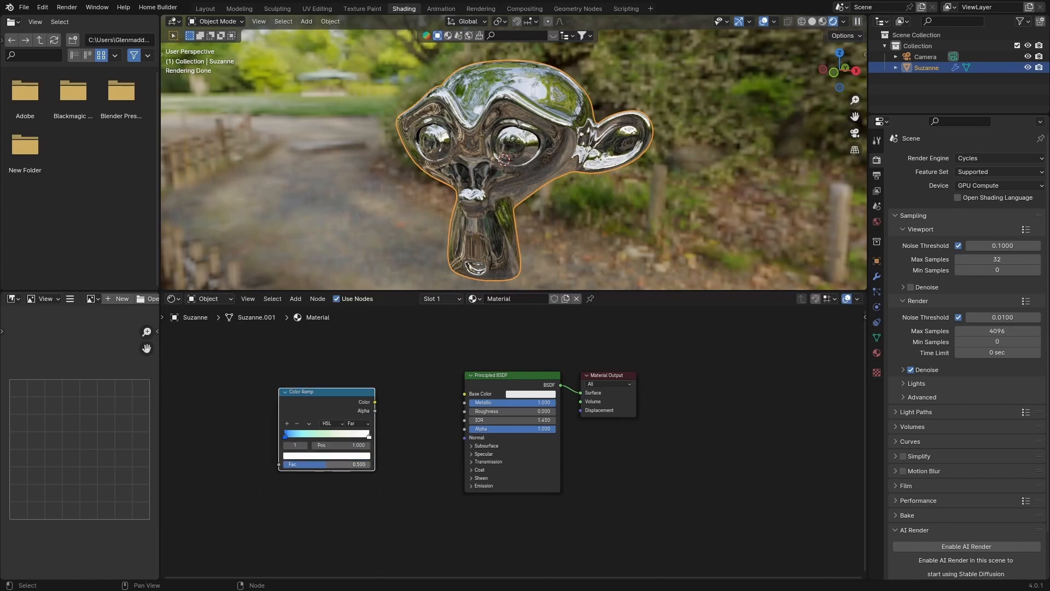
{"action": "left_click", "coordinate": [327, 455]}
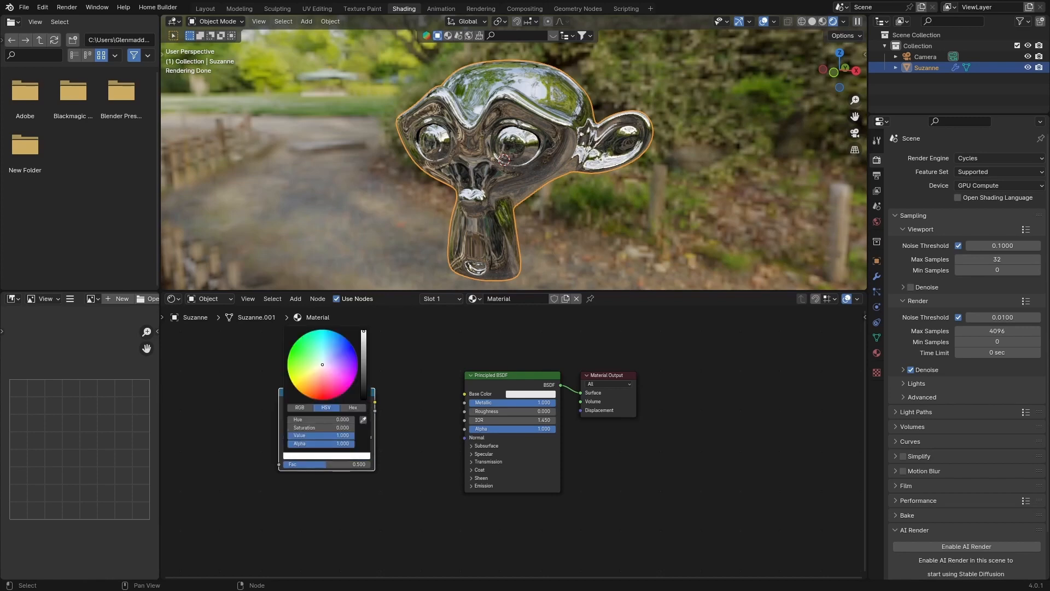
{"action": "left_click_drag", "start_coordinate": [322, 363], "coordinate": [340, 334]}
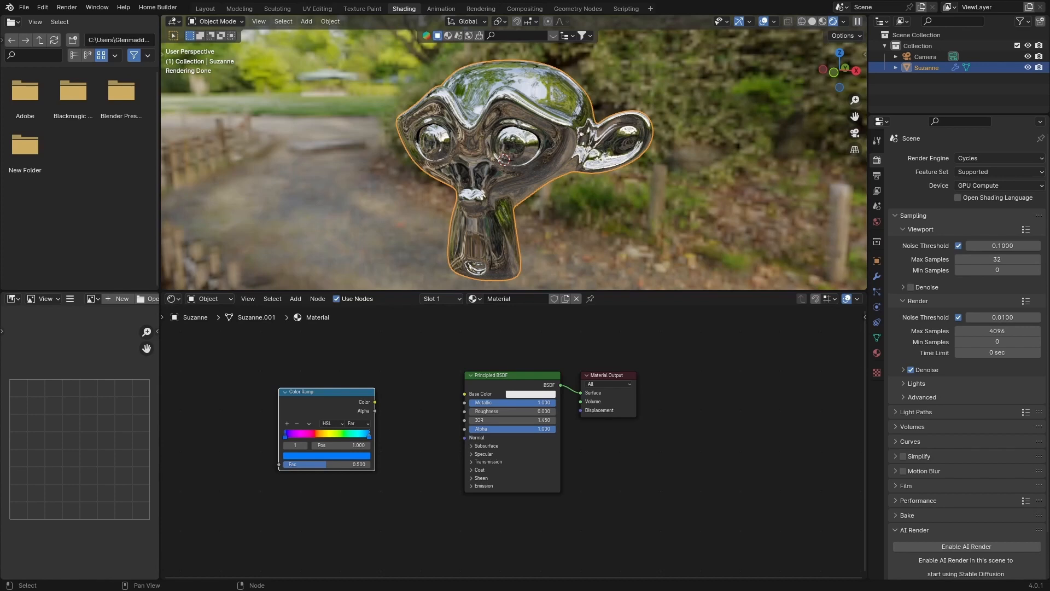
Add a Layer Weight node, link its Facing output to the Color Ramp's Fac, and move the ramp closer to it
{"action": "middle_click_drag", "start_coordinate": [245, 408], "coordinate": [315, 408]}
{"action": "key", "text": "shift+a"}
{"action": "left_click", "coordinate": [286, 405]}
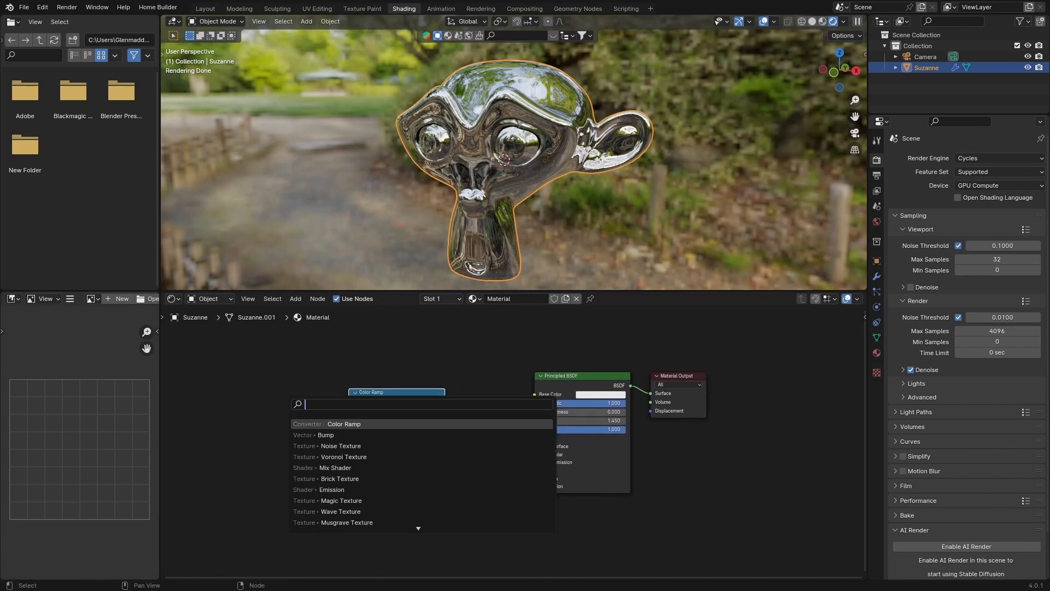
{"action": "type", "text": "laye"}
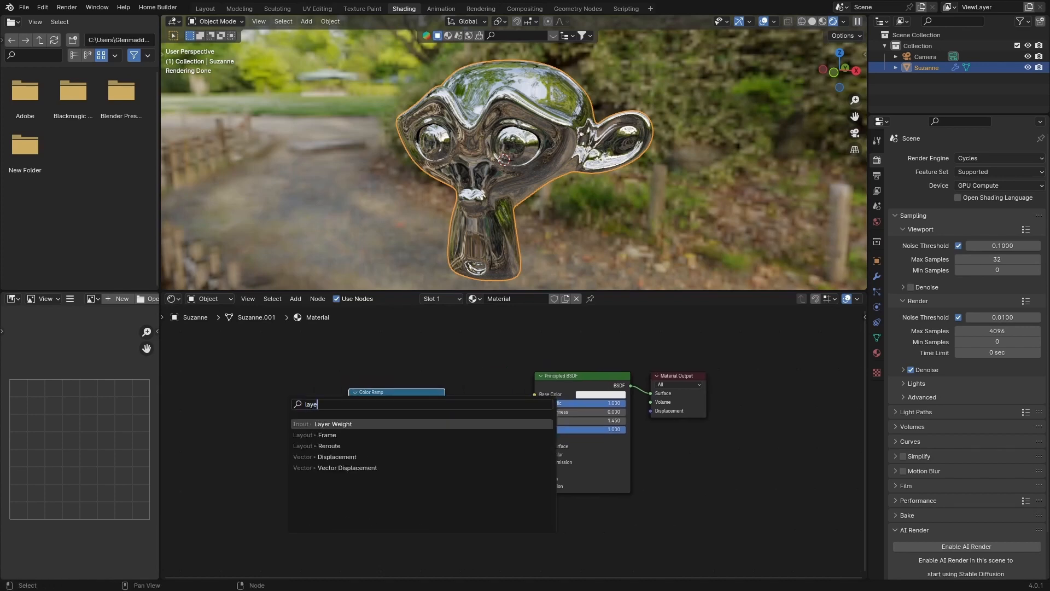
{"action": "key", "text": "Return"}
{"action": "key", "text": "Return"}
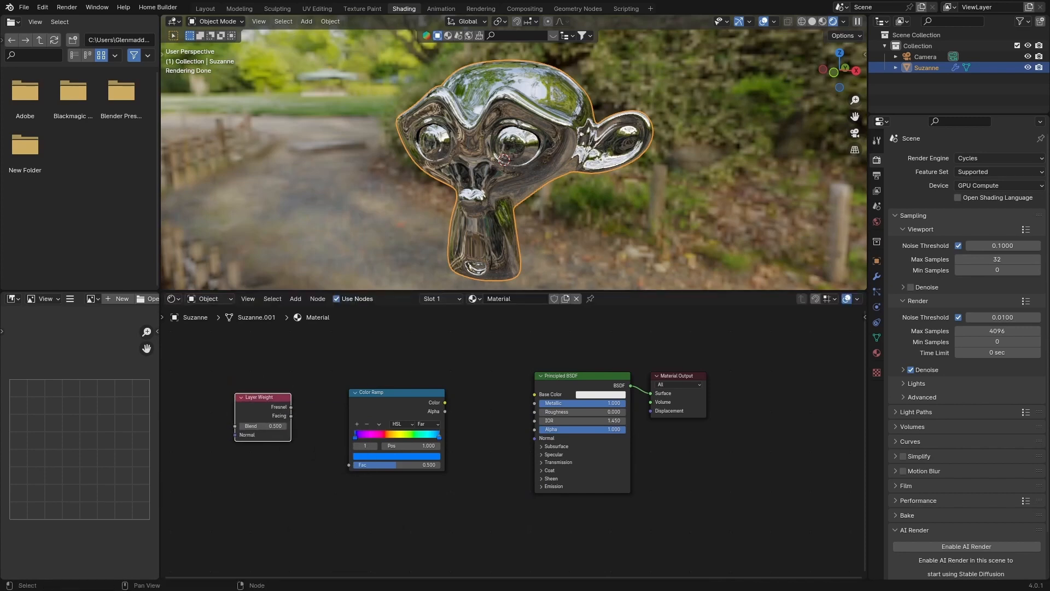
{"action": "left_click_drag", "start_coordinate": [291, 416], "coordinate": [349, 465]}
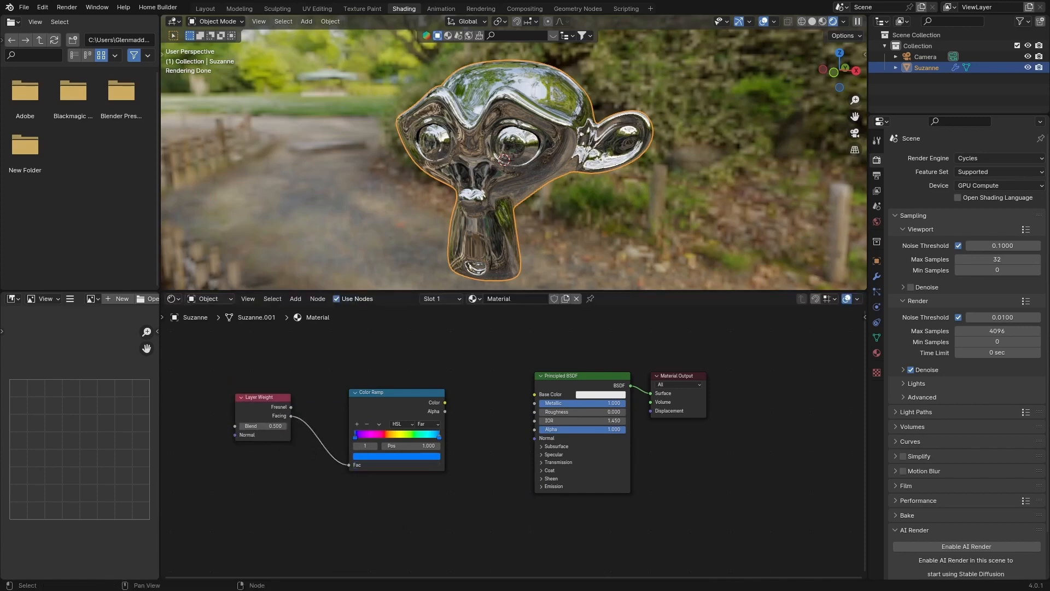
{"action": "left_click_drag", "start_coordinate": [378, 405], "coordinate": [346, 401]}
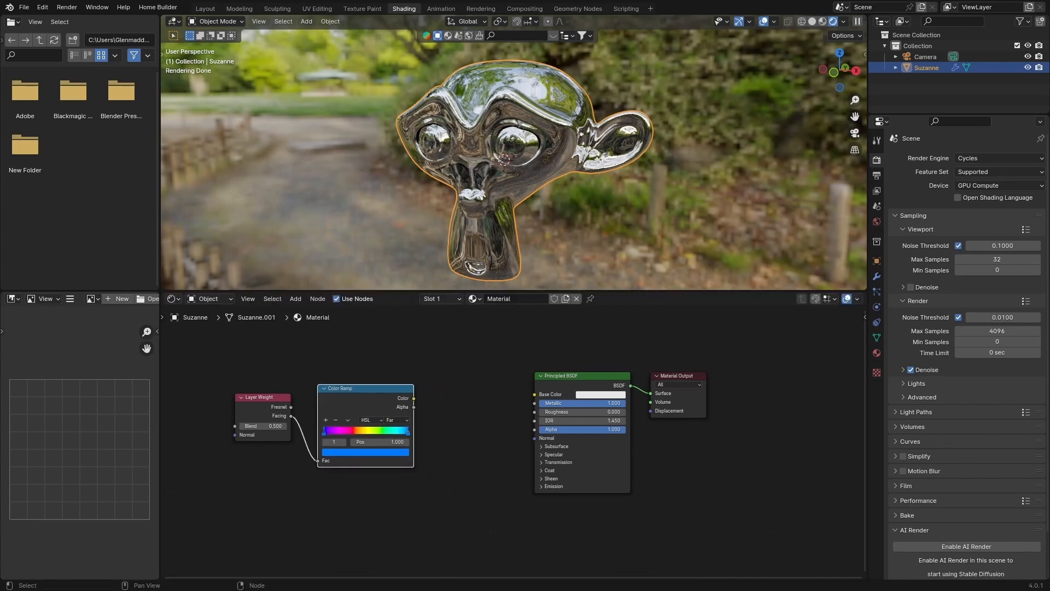
Insert a Hue/Saturation/Value node that feeds the Color Ramp's color into the Principled BSDF's Base Color
{"action": "key", "text": "shift+a"}
{"action": "type", "text": "hue"}
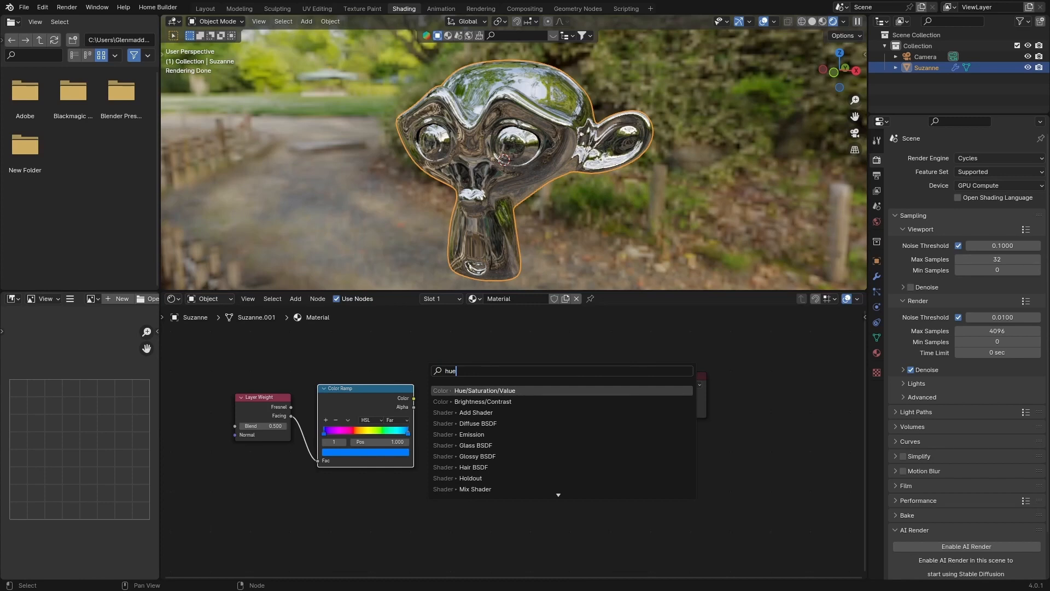
{"action": "key", "text": "Return"}
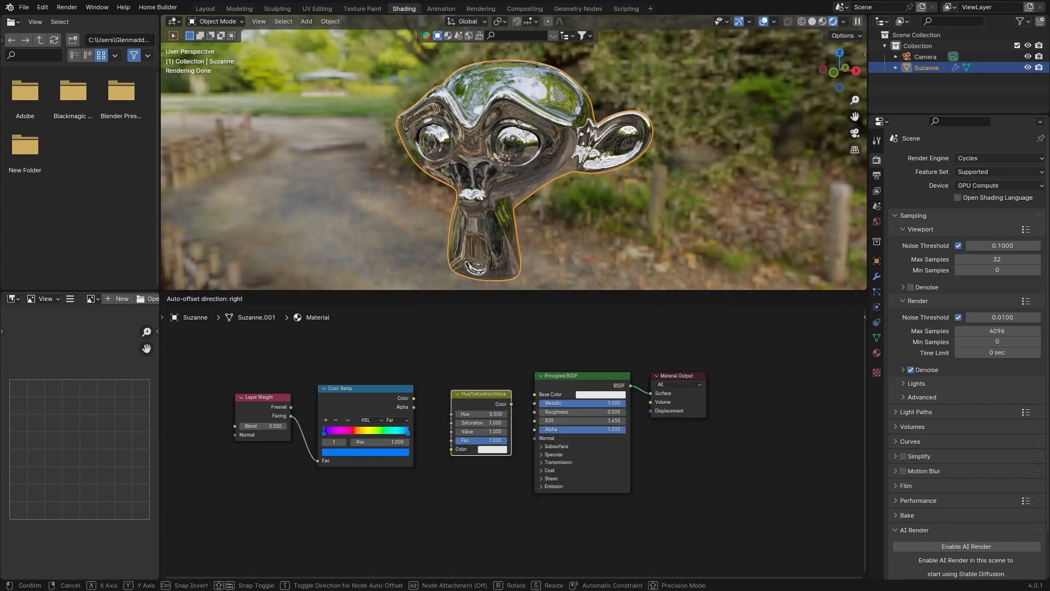
{"action": "key", "text": "Return"}
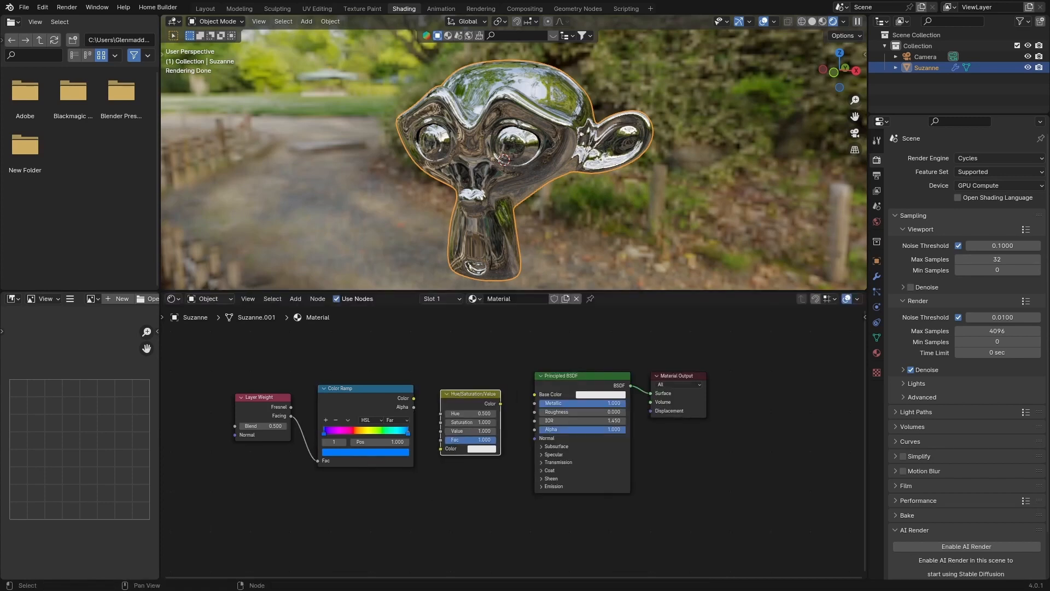
{"action": "left_click_drag", "start_coordinate": [414, 398], "coordinate": [441, 449]}
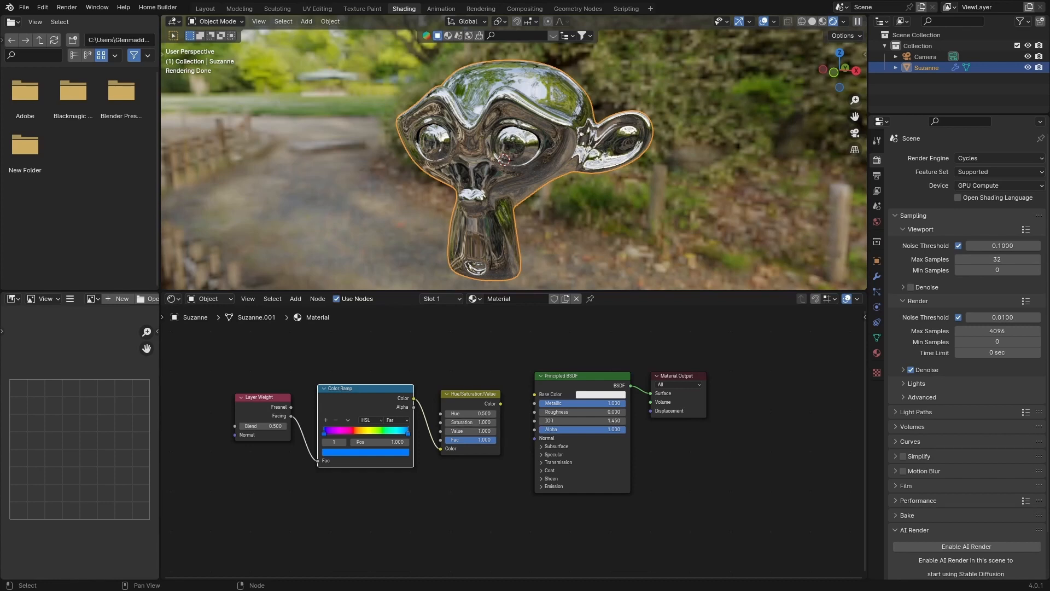
{"action": "left_click_drag", "start_coordinate": [501, 404], "coordinate": [534, 394]}
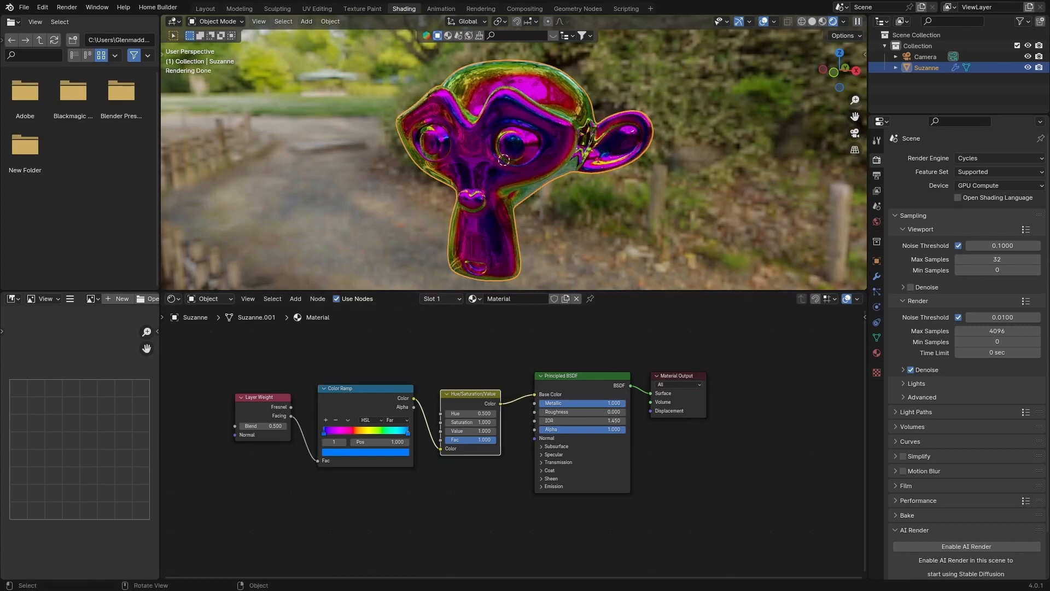
Adjust the Hue of the Hue/Saturation/Value node to shift the iridescent colors on the monkey head
{"action": "middle_click_drag", "start_coordinate": [539, 219], "coordinate": [487, 220]}
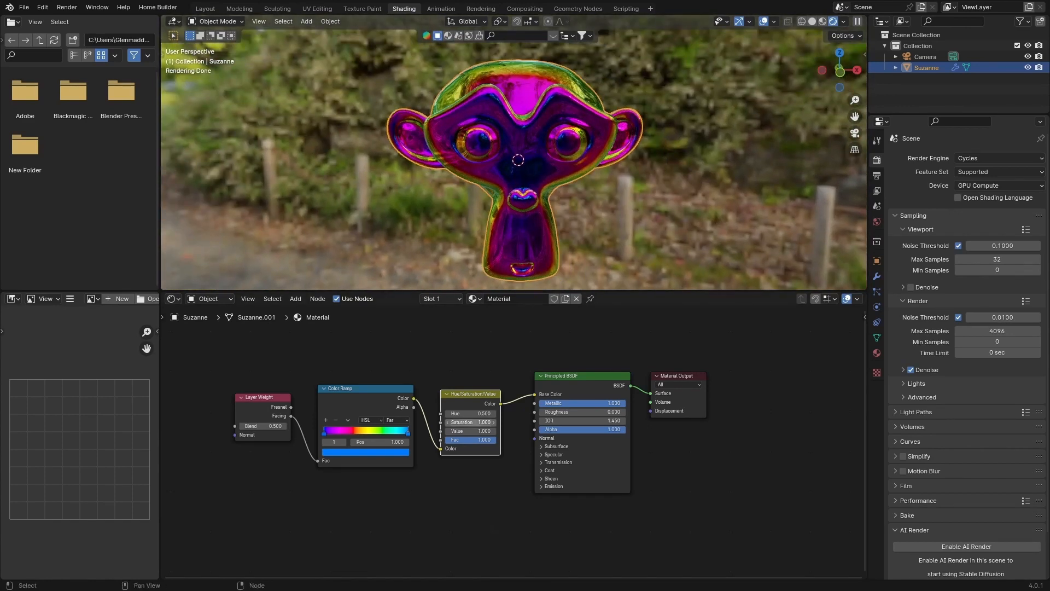
{"action": "left_click_drag", "start_coordinate": [470, 414], "coordinate": [492, 413]}
{"action": "middle_click_drag", "start_coordinate": [646, 175], "coordinate": [165, 181]}
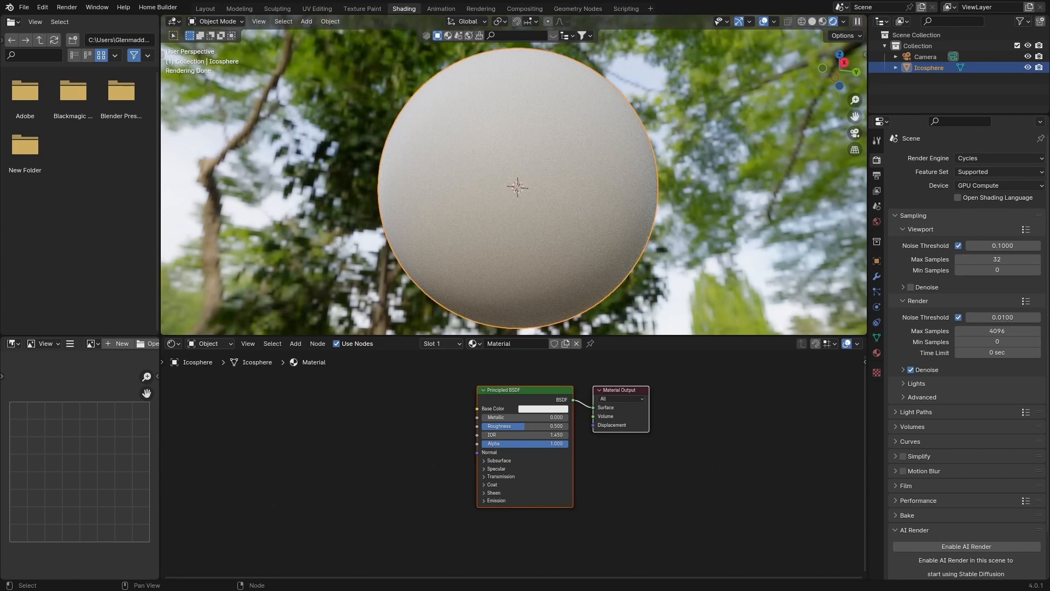
Reposition the icosphere's material nodes, leaving a wide gap between the Principled BSDF and the Material Output
{"action": "key", "text": "g"}
{"action": "left_click", "coordinate": [553, 448]}
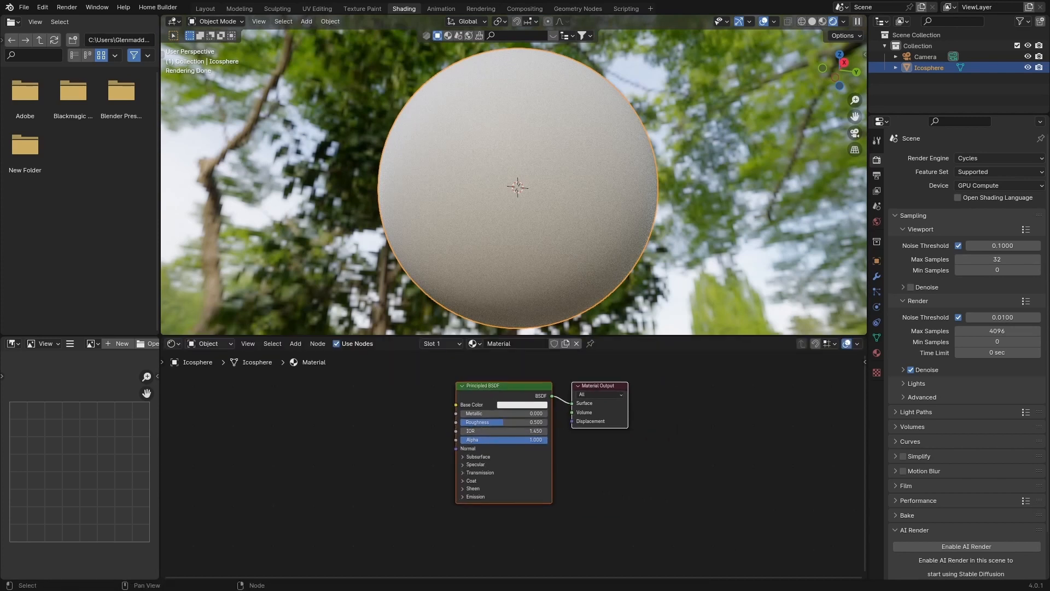
{"action": "left_click", "coordinate": [599, 387]}
{"action": "left_click_drag", "start_coordinate": [599, 386], "coordinate": [692, 399]}
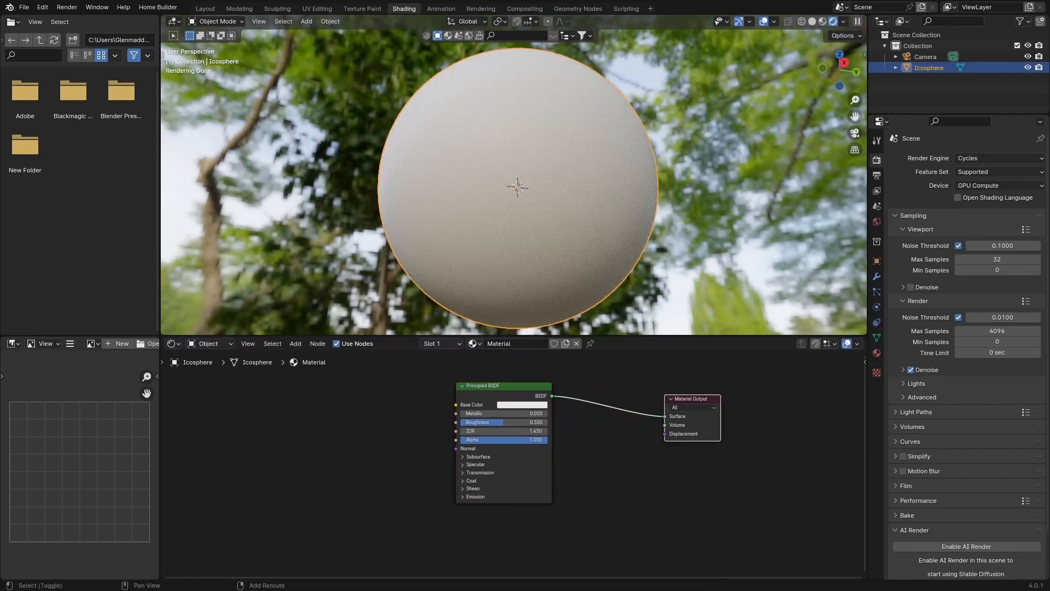
Insert a Mix Shader on the link between the Principled BSDF and the Material Output
{"action": "key", "text": "shift+a"}
{"action": "type", "text": "mi"}
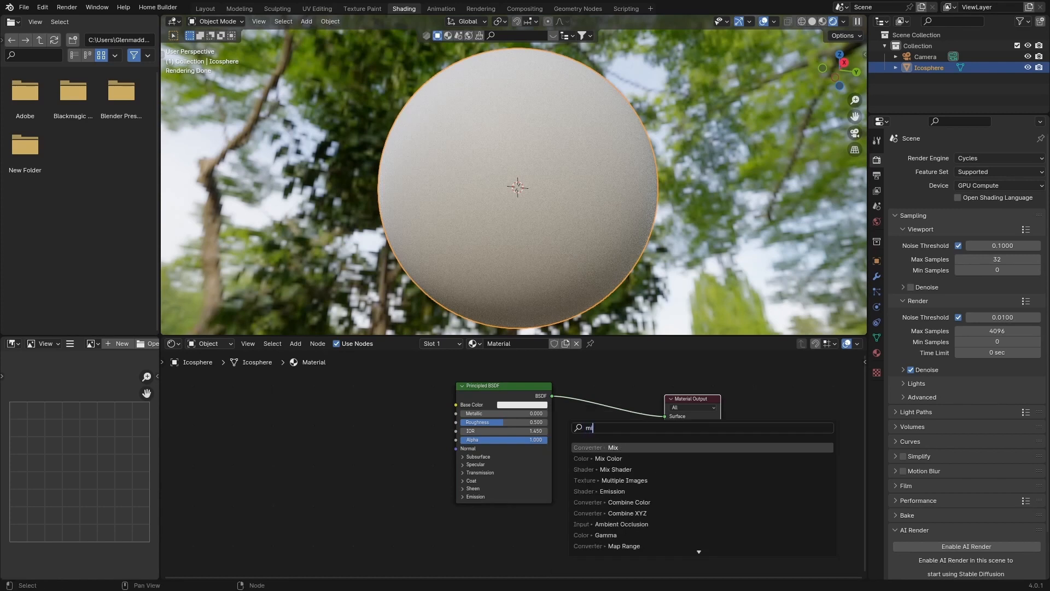
{"action": "type", "text": "x"}
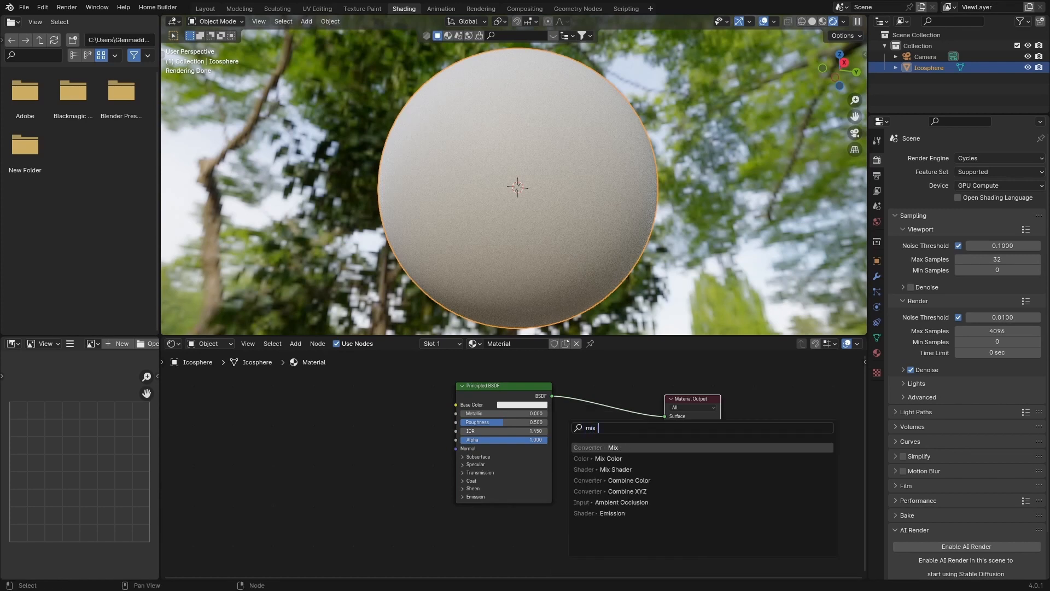
{"action": "key", "text": "Down"}
{"action": "key", "text": "Down"}
{"action": "key", "text": "Return"}
{"action": "left_click", "coordinate": [587, 395]}
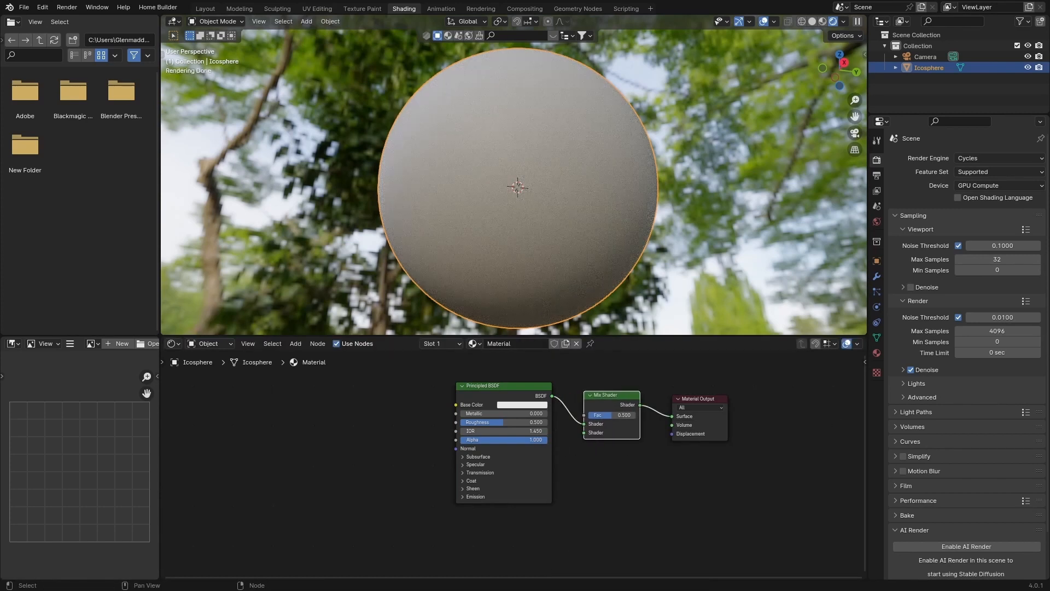
Duplicate the Principled BSDF below the original and link the copy's BSDF to the Mix Shader's second Shader input
{"action": "scroll", "coordinate": [525, 438], "scroll_direction": "down", "scroll_amount": 1}
{"action": "middle_click_drag", "start_coordinate": [525, 437], "coordinate": [513, 412]}
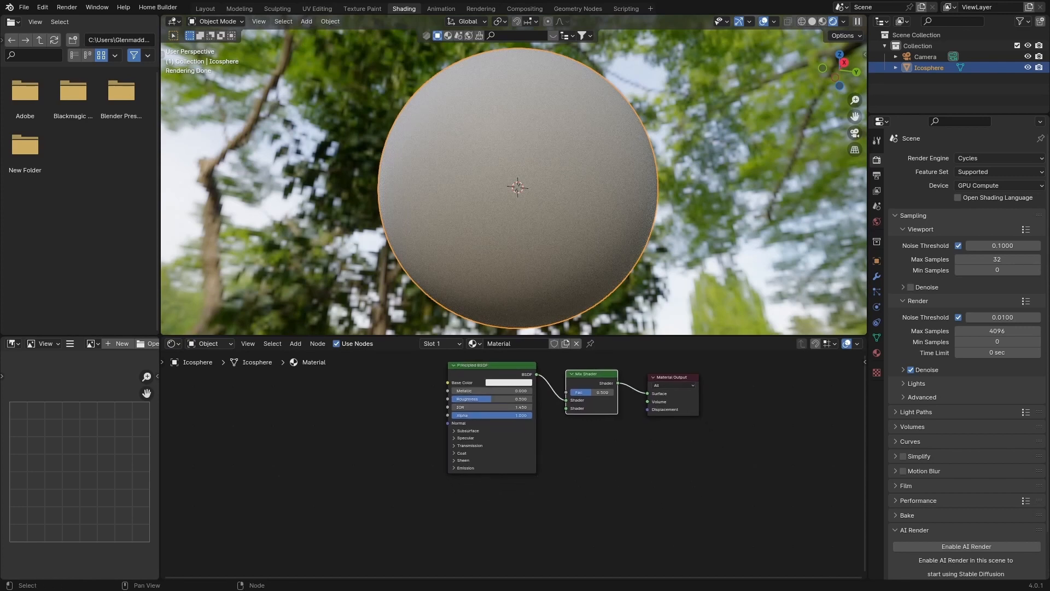
{"action": "left_click", "coordinate": [493, 366]}
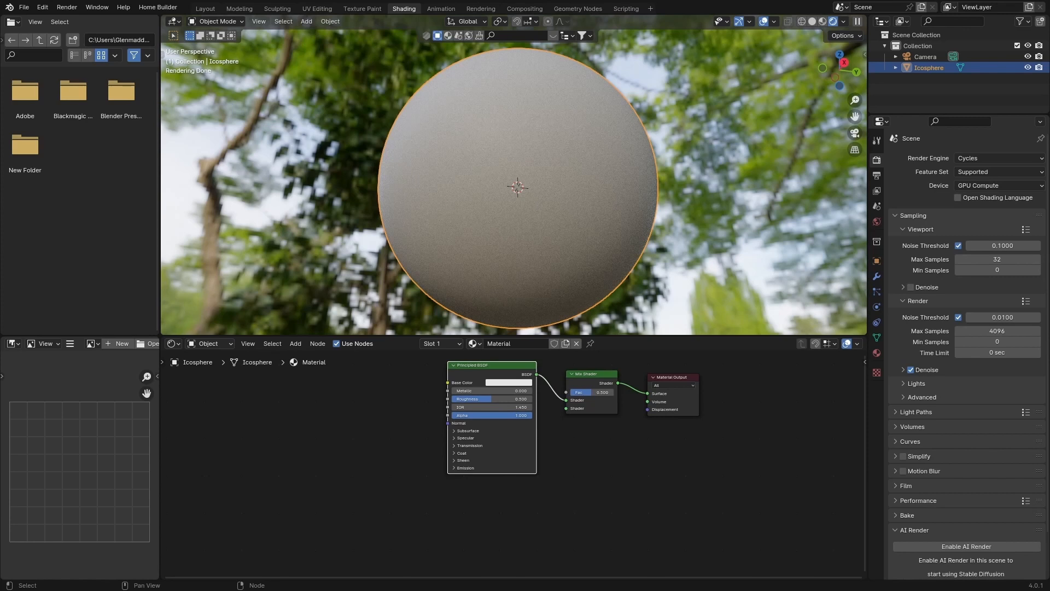
{"action": "key", "text": "shift+d"}
{"action": "key", "text": "Return"}
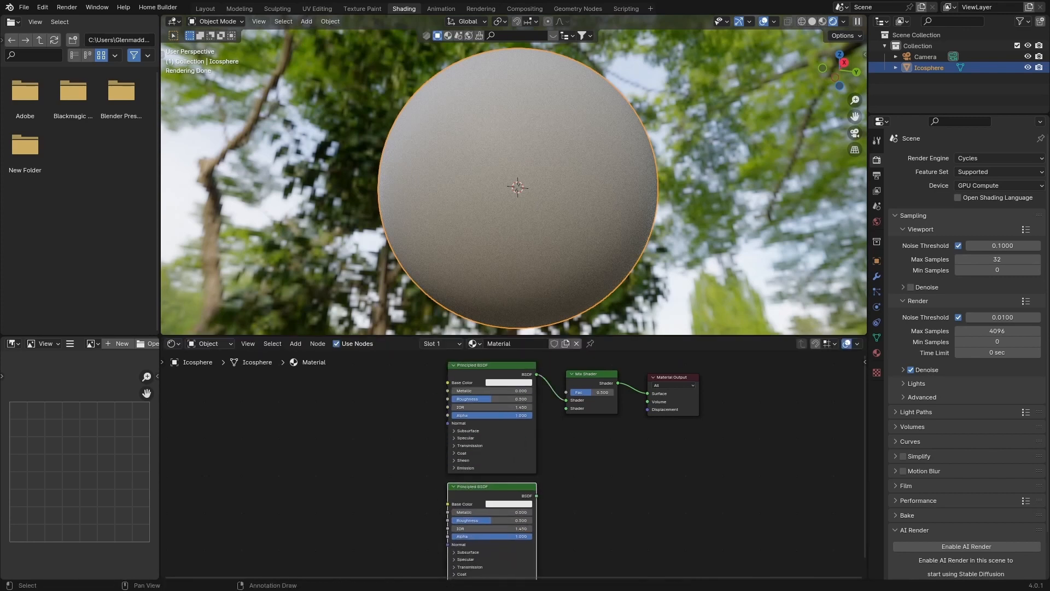
{"action": "left_click_drag", "start_coordinate": [537, 496], "coordinate": [566, 408]}
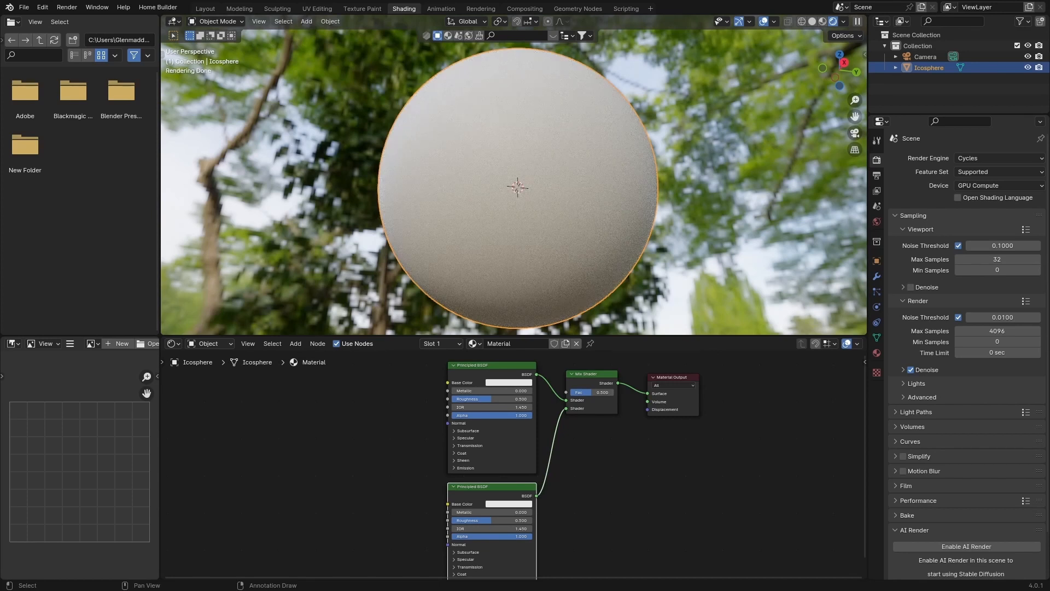
Give the upper Principled BSDF a dark grey Base Color and set its Metallic to 1.000
{"action": "left_click", "coordinate": [509, 382]}
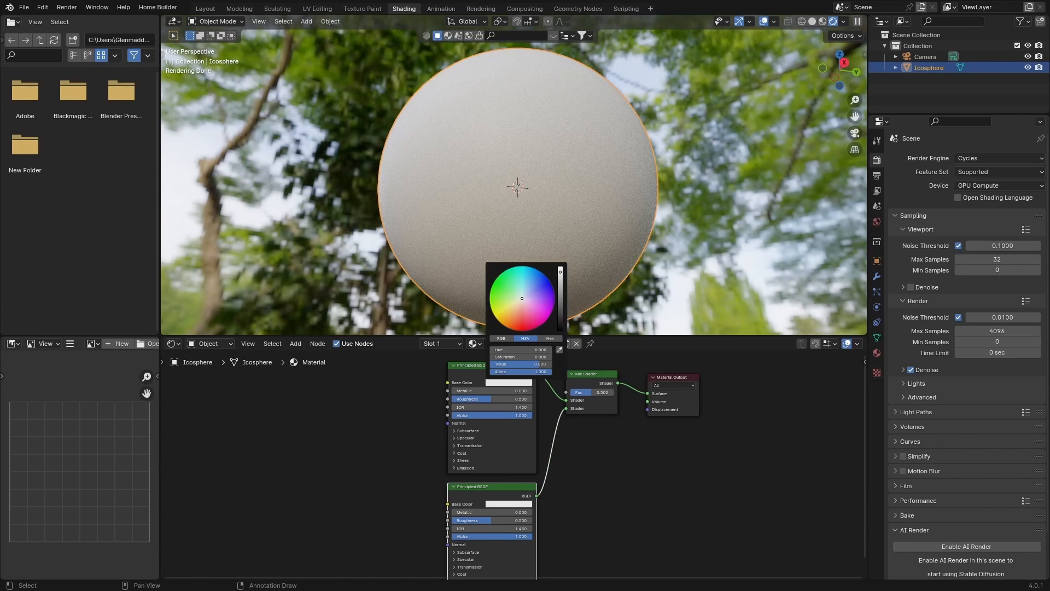
{"action": "left_click", "coordinate": [561, 316]}
{"action": "left_click_drag", "start_coordinate": [474, 391], "coordinate": [558, 391]}
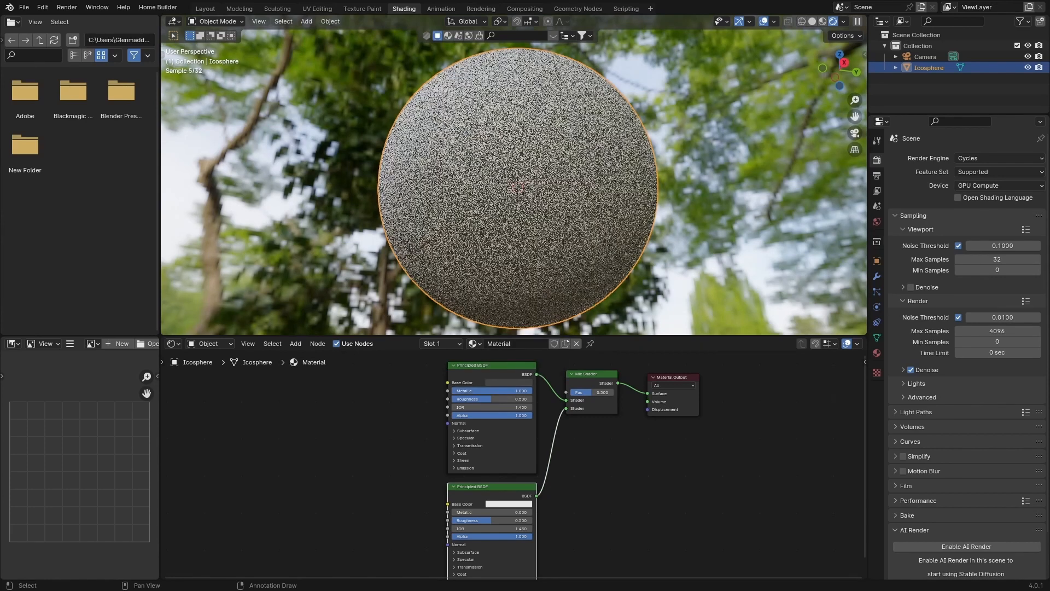
Raise the upper Principled BSDF's Roughness to about 0.695
{"action": "mouse_move", "coordinate": [492, 399]}
{"action": "left_mouse_down"}
{"action": "mouse_move", "coordinate": [471, 398]}
{"action": "mouse_move", "coordinate": [508, 398]}
{"action": "left_mouse_up"}
{"action": "mouse_move", "coordinate": [517, 219]}
{"action": "middle_mouse_down"}
{"action": "mouse_move", "coordinate": [465, 220]}
{"action": "mouse_move", "coordinate": [519, 222]}
{"action": "middle_mouse_up"}
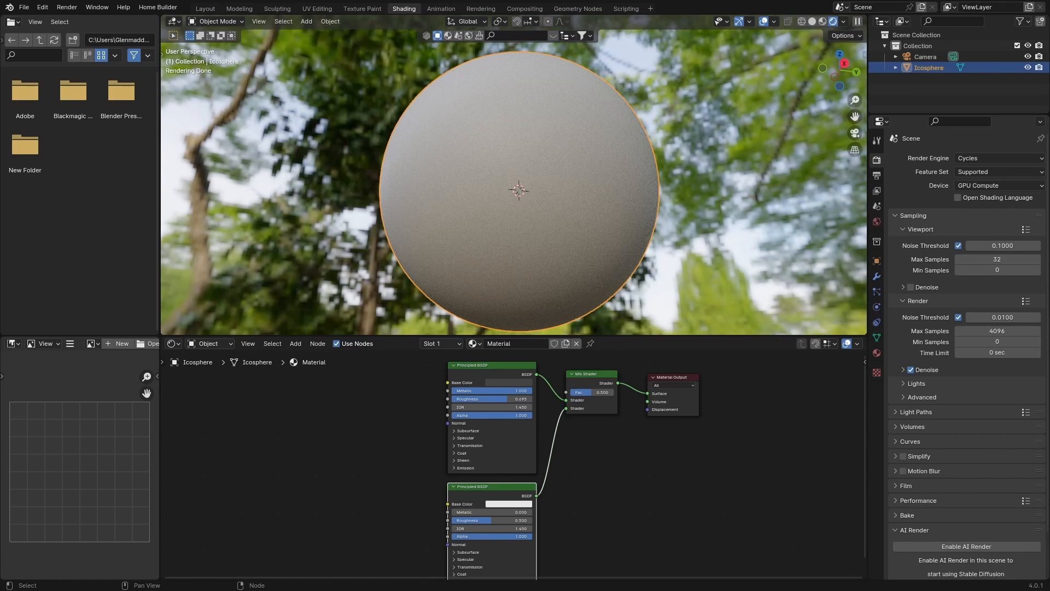
Set the lower Principled BSDF's Metallic to 1.000 and give it a golden yellow Base Color
{"action": "left_click_drag", "start_coordinate": [467, 512], "coordinate": [547, 512]}
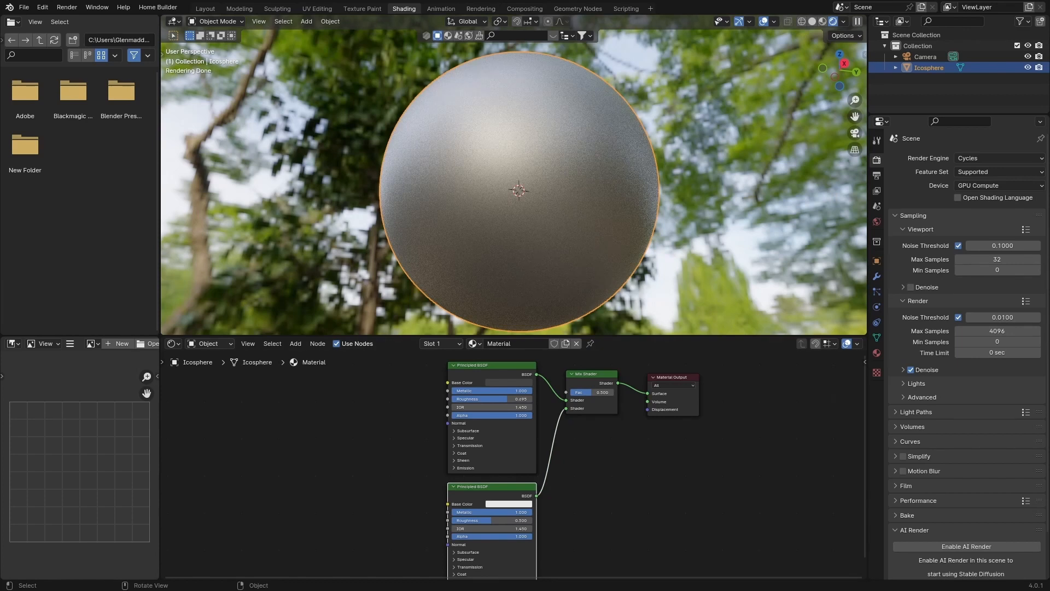
{"action": "left_click", "coordinate": [508, 383]}
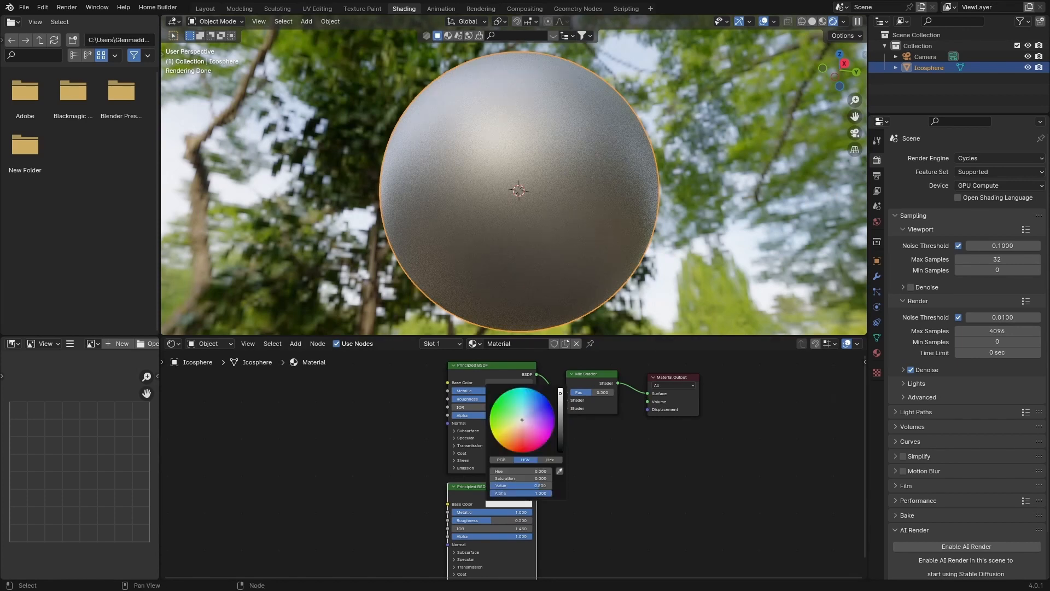
{"action": "left_click", "coordinate": [505, 434]}
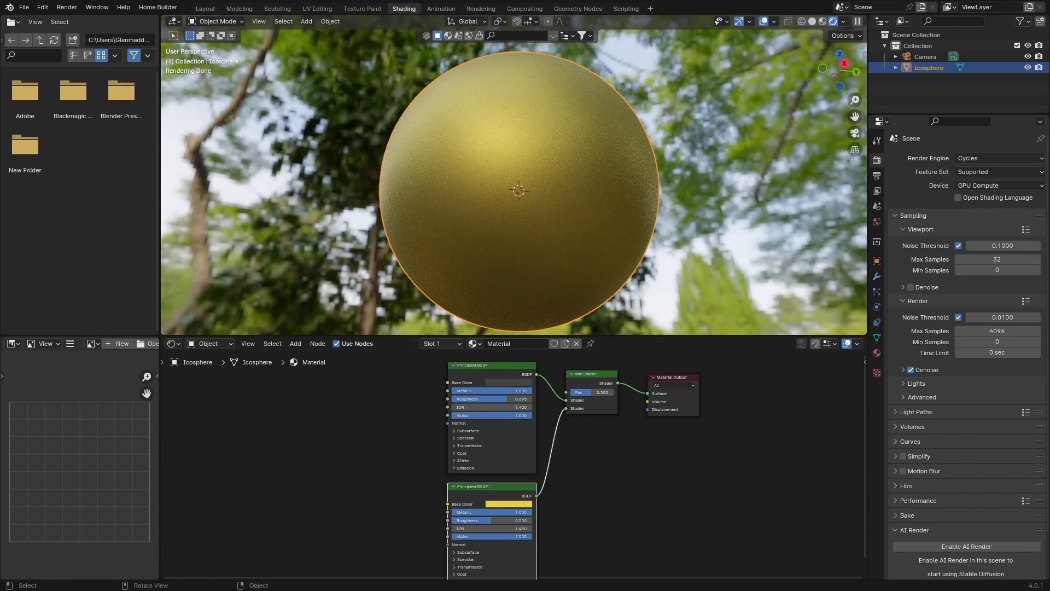
Move the Mix Shader higher than the Principled BSDF nodes and add a Color Ramp above the upper Principled BSDF
{"action": "middle_click_drag", "start_coordinate": [547, 465], "coordinate": [490, 526]}
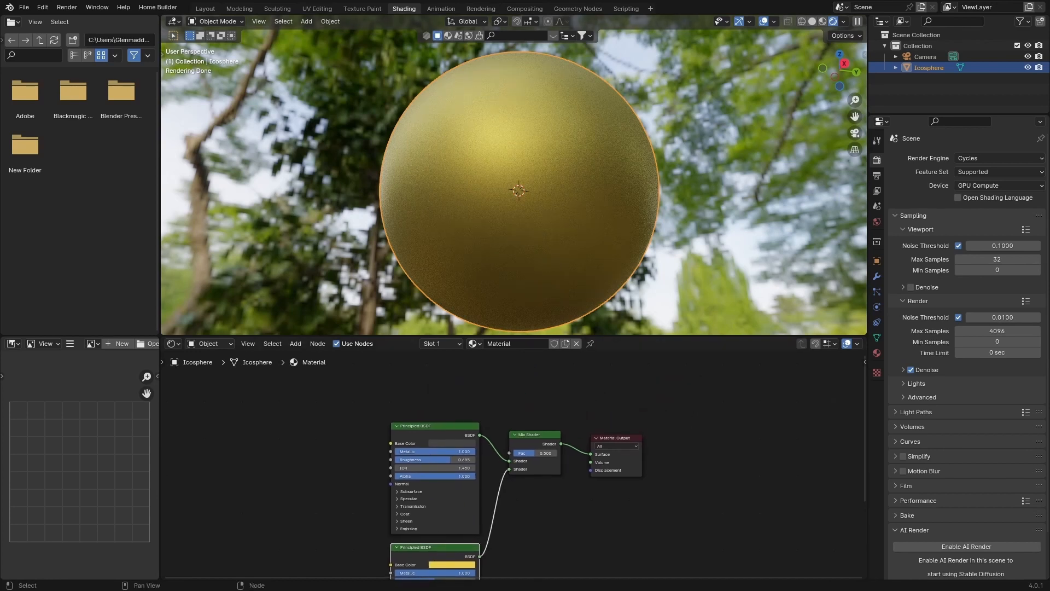
{"action": "left_click_drag", "start_coordinate": [535, 438], "coordinate": [547, 371]}
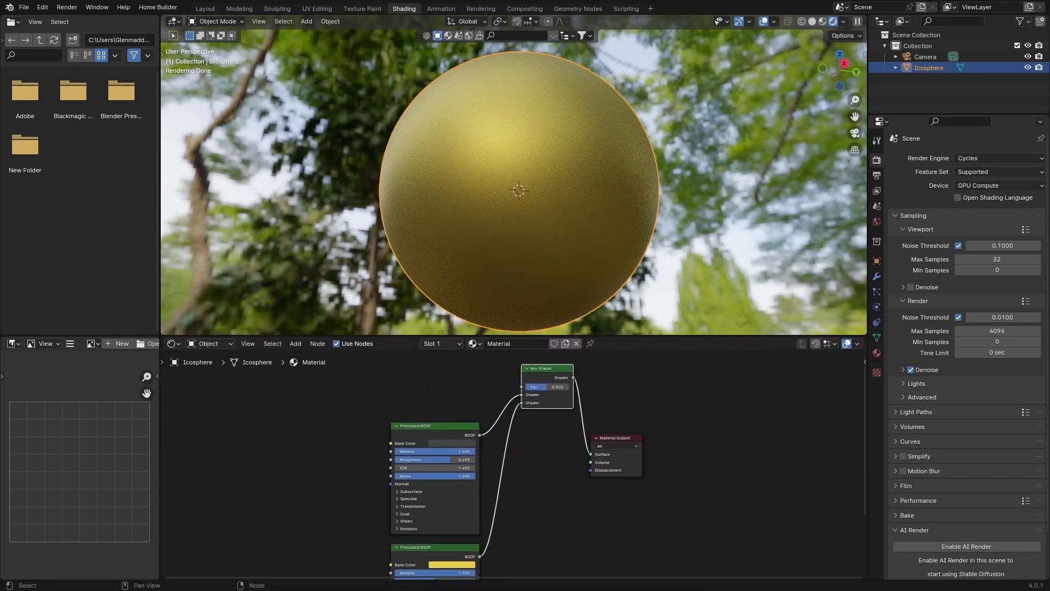
{"action": "middle_click_drag", "start_coordinate": [324, 408], "coordinate": [338, 434]}
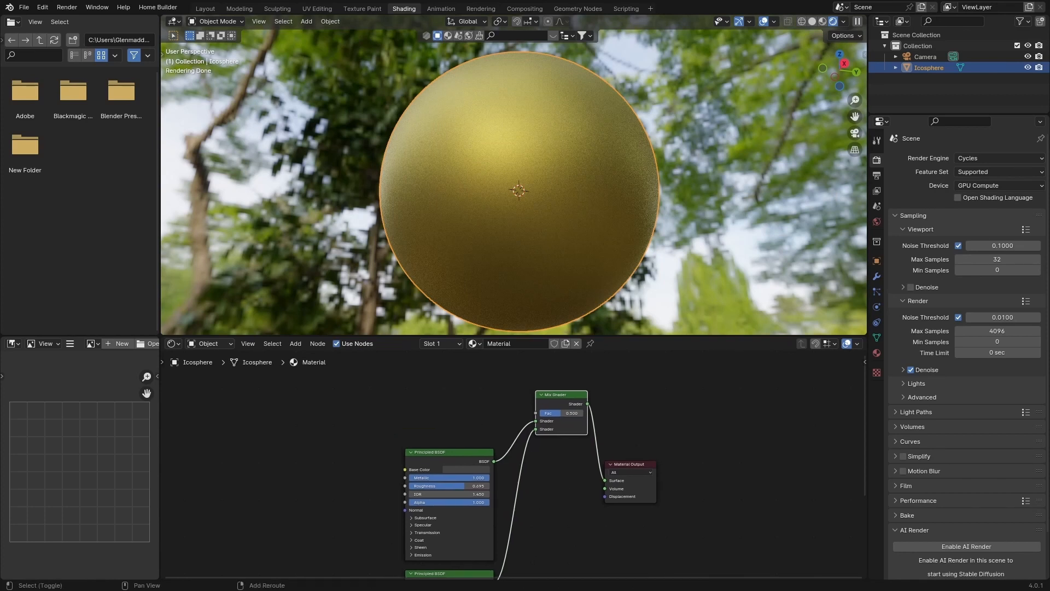
{"action": "key", "text": "shift+a"}
{"action": "left_click", "coordinate": [338, 434]}
{"action": "type", "text": "colo"}
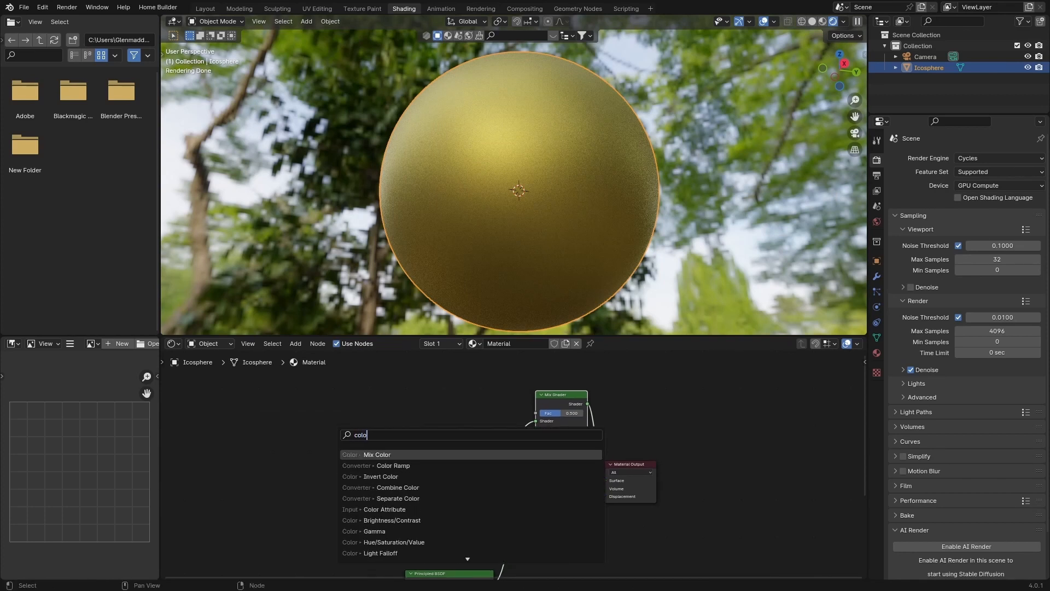
{"action": "key", "text": "Return"}
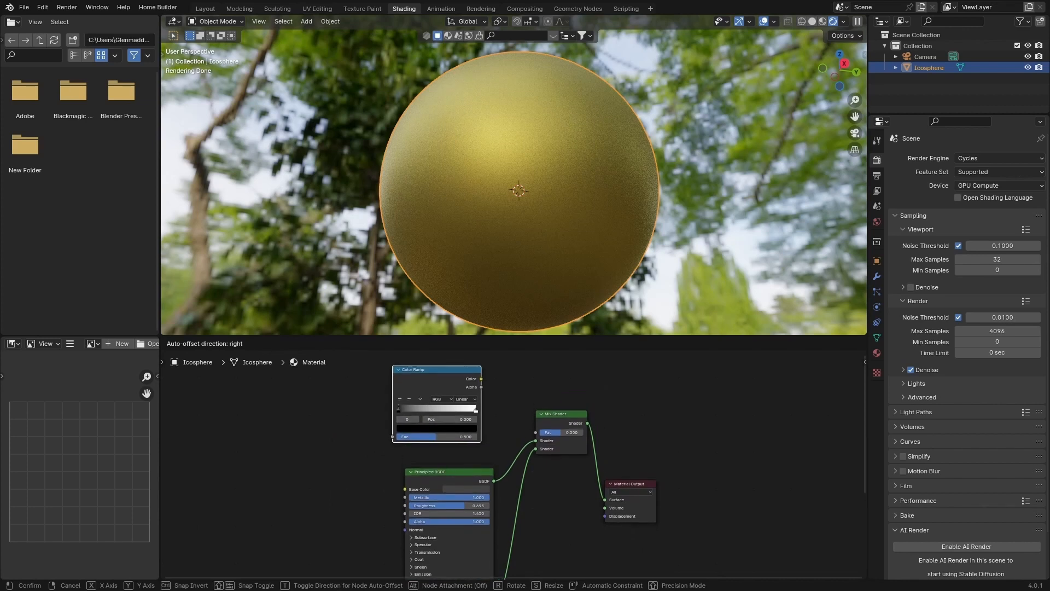
{"action": "left_click", "coordinate": [380, 376]}
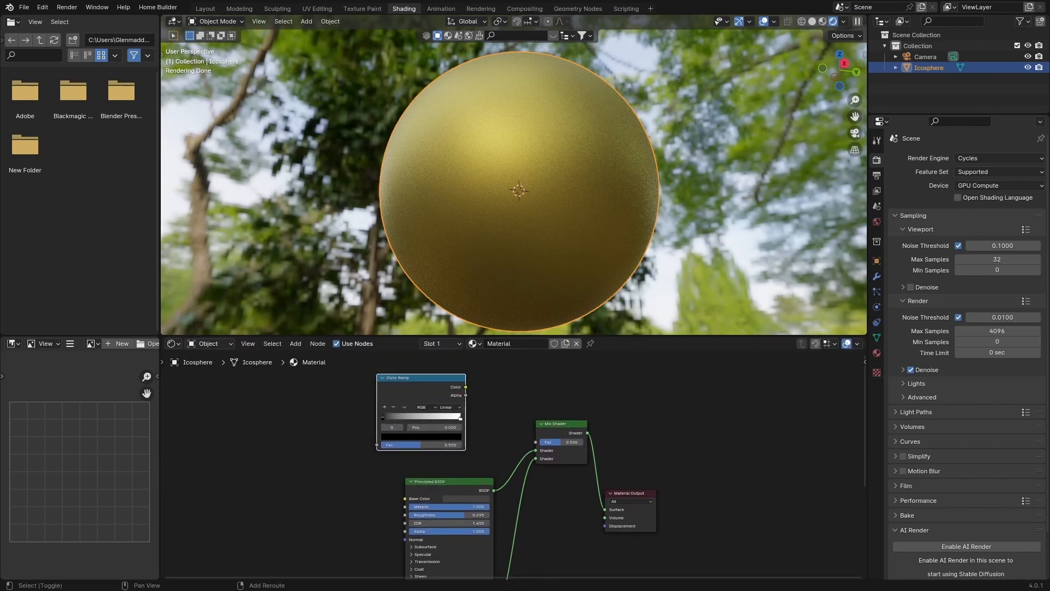
Add a Voronoi Texture node well to the left of the Color Ramp, leaving room between them
{"action": "key", "text": "shift+a"}
{"action": "left_click", "coordinate": [270, 415]}
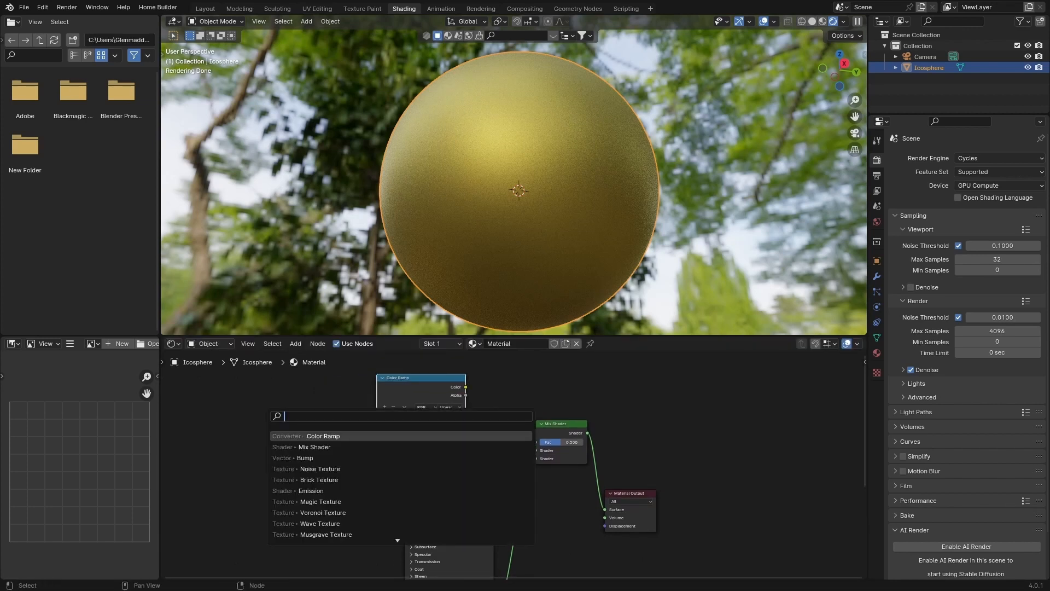
{"action": "type", "text": "voronoi"}
{"action": "key", "text": "Return"}
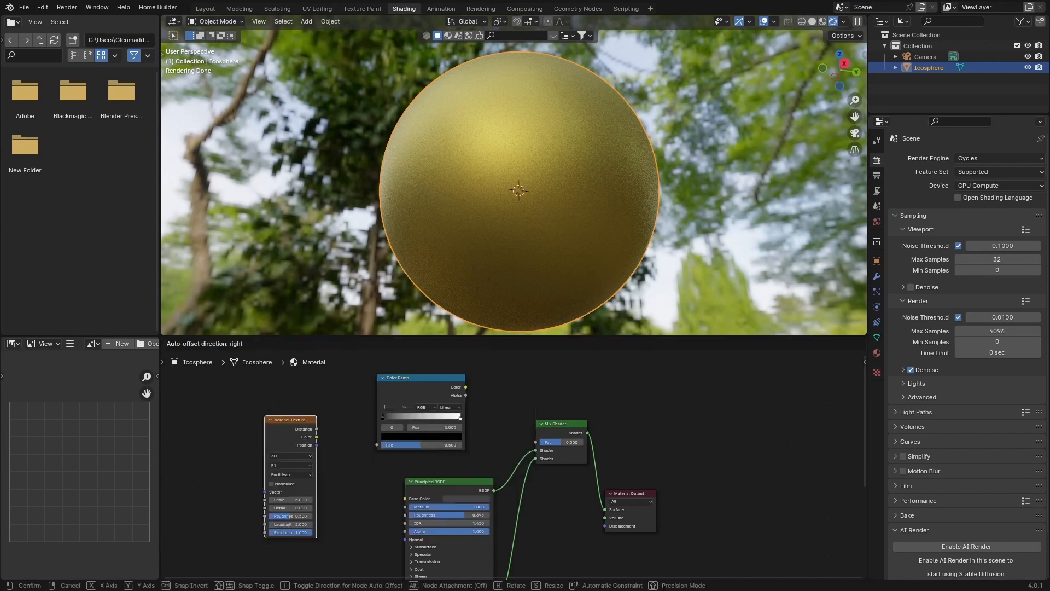
{"action": "left_click", "coordinate": [180, 394]}
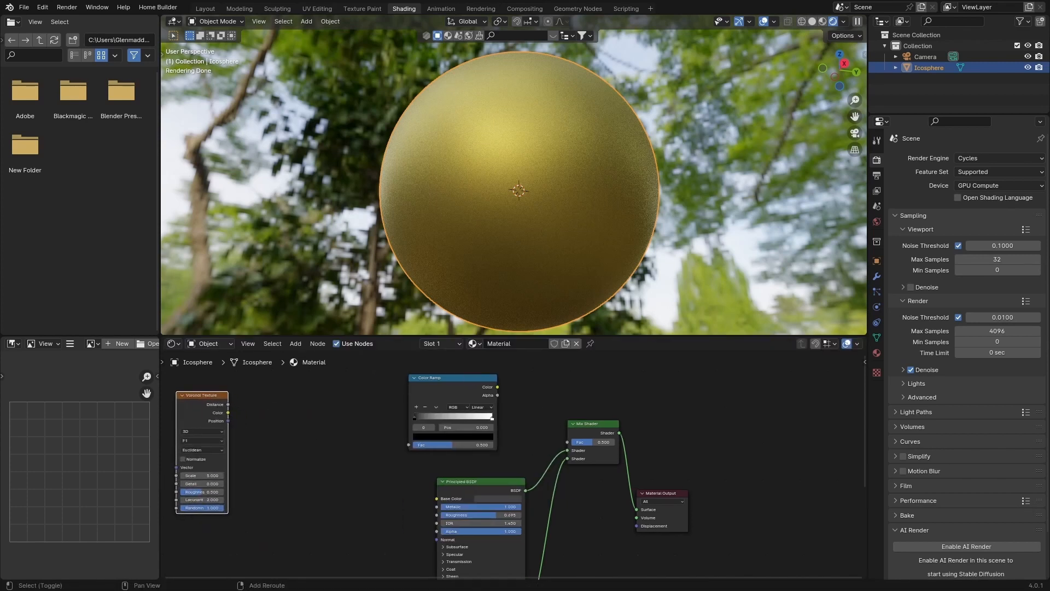
Add a Noise Texture node between the Voronoi Texture and the Color Ramp
{"action": "key", "text": "shift+a"}
{"action": "type", "text": "noi"}
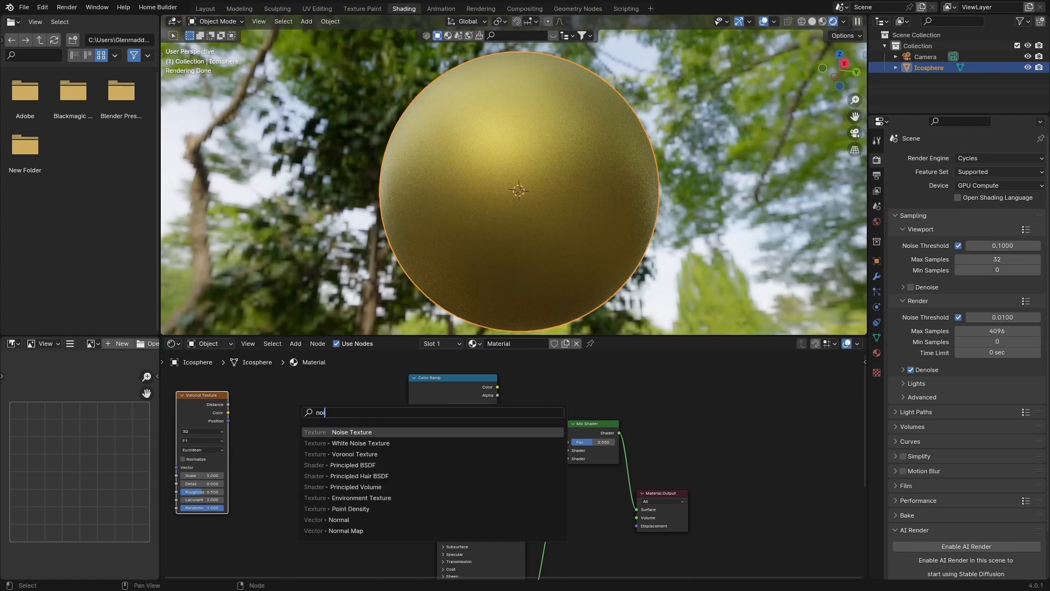
{"action": "key", "text": "Return"}
{"action": "left_click", "coordinate": [299, 400]}
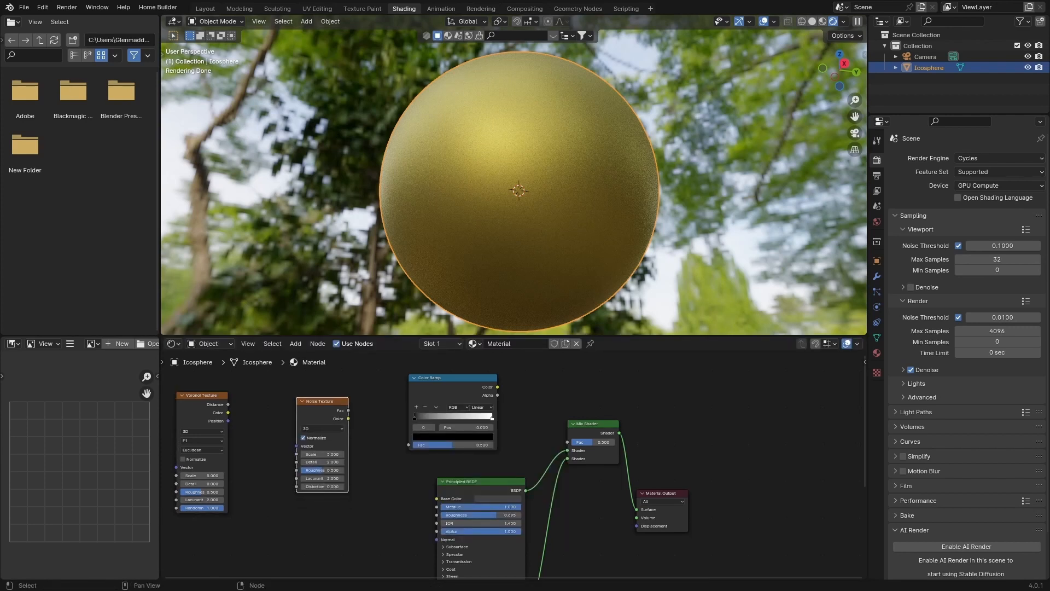
Chain the Voronoi Color into the Noise Vector, the Noise Color into the Color Ramp Fac, and the ramp's Color into the Mix Shader Fac
{"action": "left_click_drag", "start_coordinate": [228, 412], "coordinate": [297, 446]}
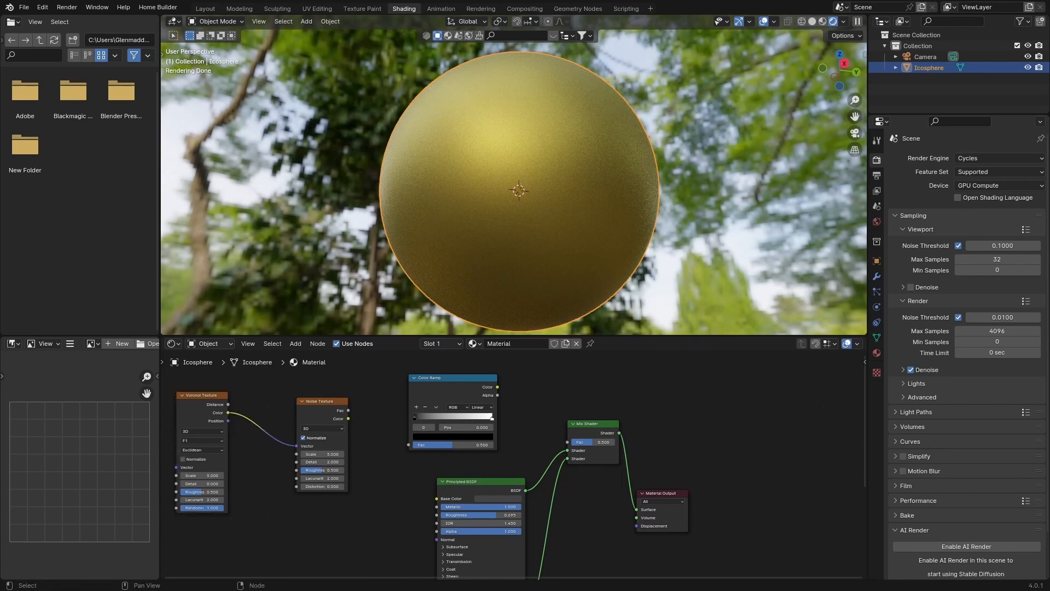
{"action": "left_click_drag", "start_coordinate": [348, 419], "coordinate": [409, 445]}
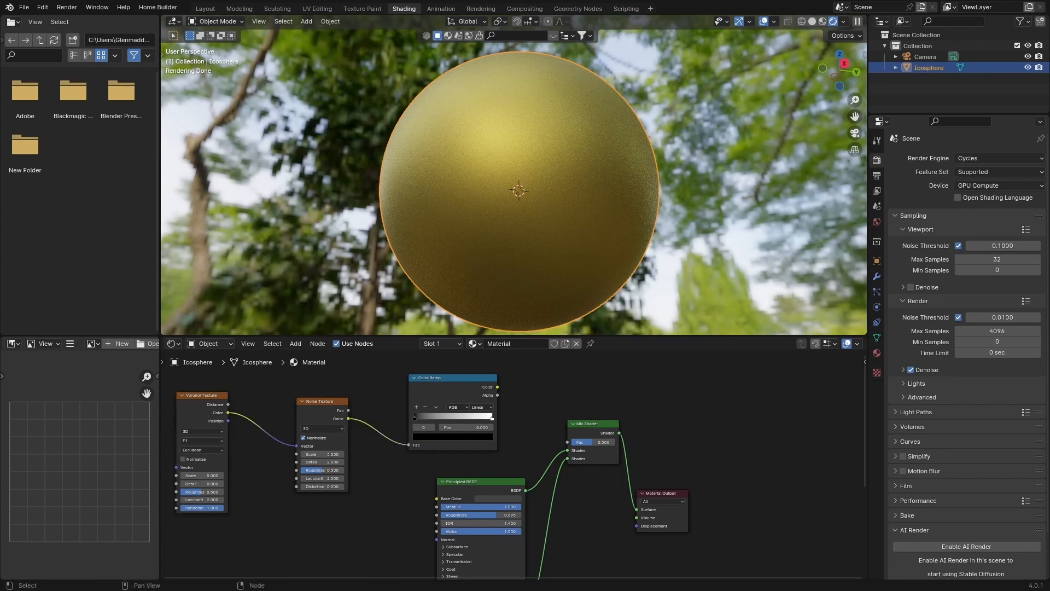
{"action": "left_click_drag", "start_coordinate": [498, 387], "coordinate": [567, 442]}
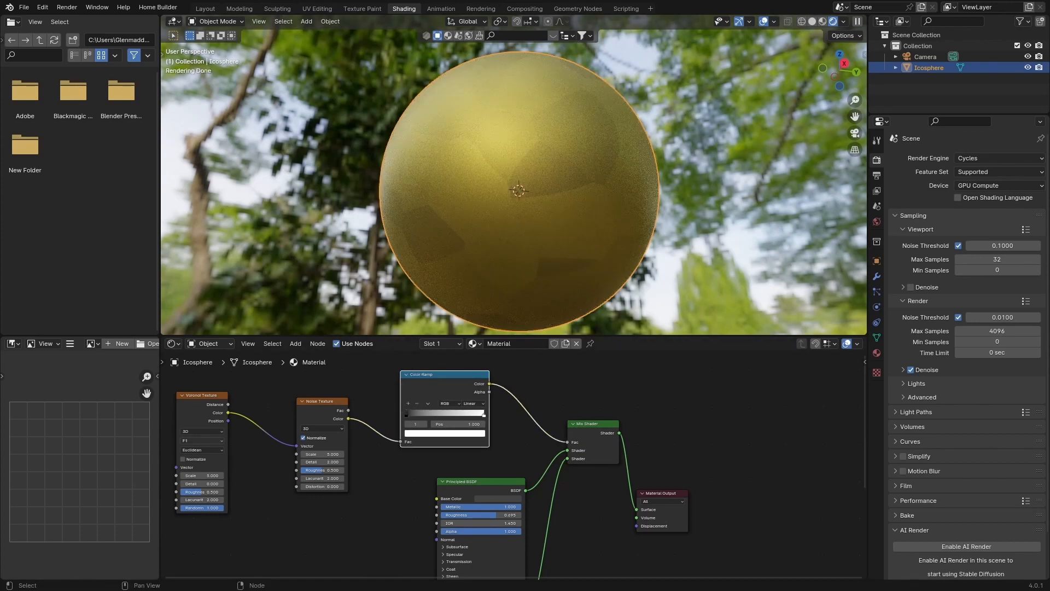
Set the Voronoi Texture's feature output to Smooth F1 and its distance metric to Chebychev
{"action": "left_click", "coordinate": [202, 440]}
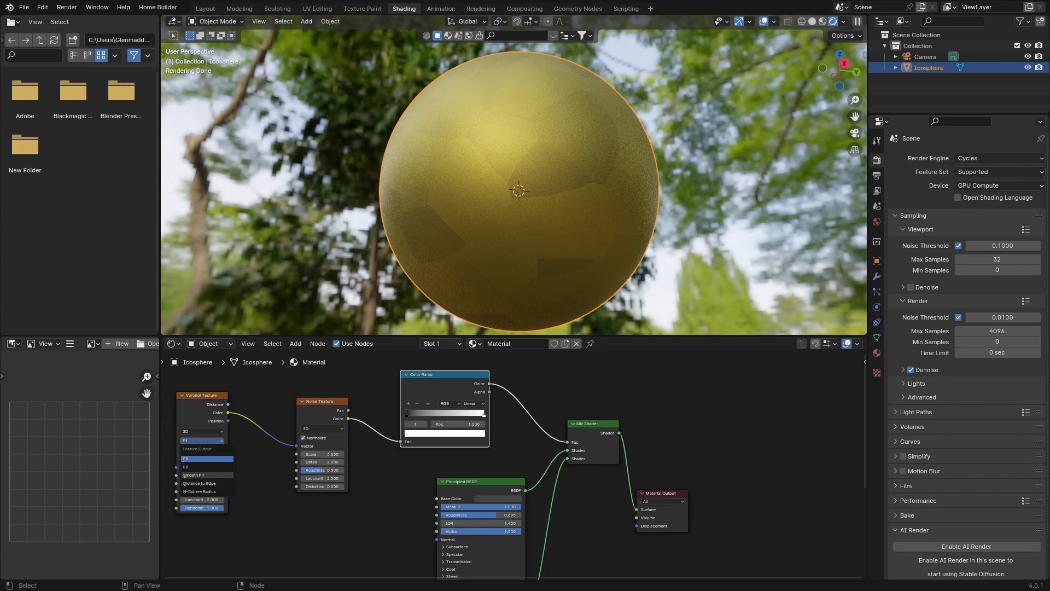
{"action": "left_click", "coordinate": [202, 474]}
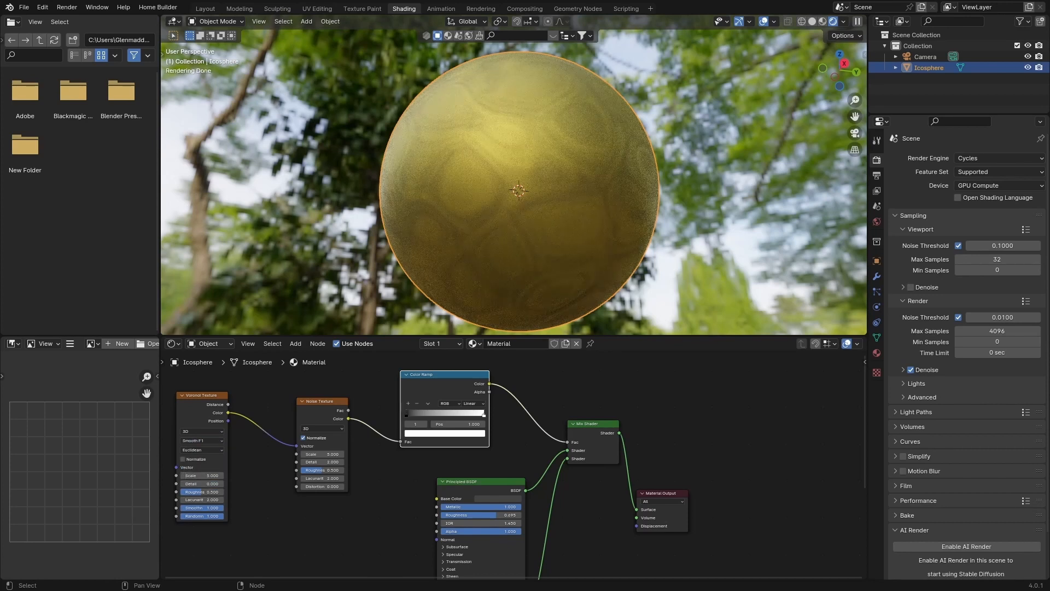
{"action": "left_click", "coordinate": [202, 450]}
{"action": "left_click", "coordinate": [199, 484]}
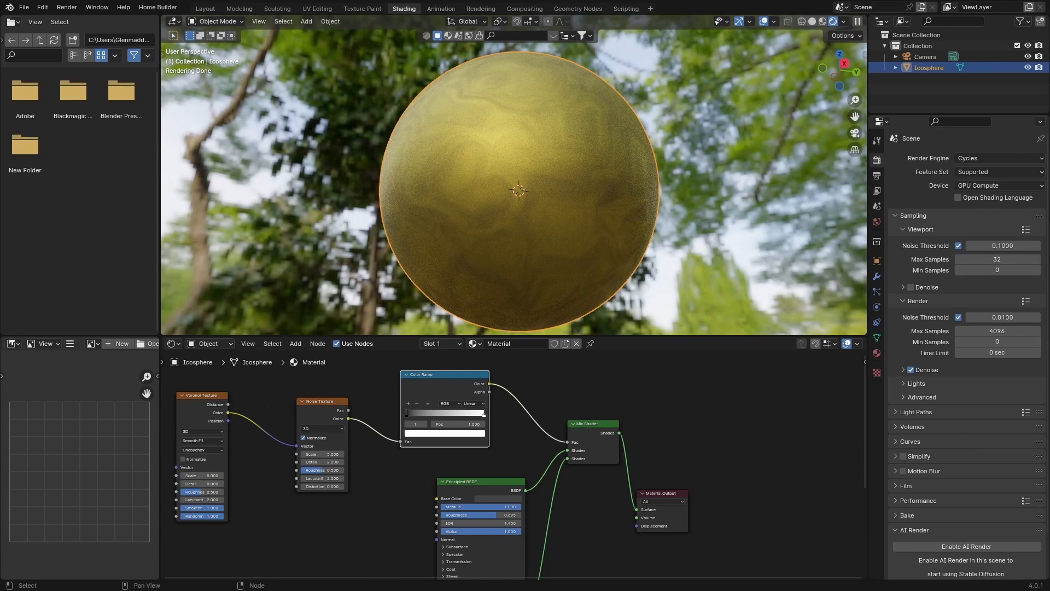
Tighten the Color Ramp by moving the white stop inward and the black stop to about 0.40
{"action": "left_click_drag", "start_coordinate": [483, 414], "coordinate": [477, 414]}
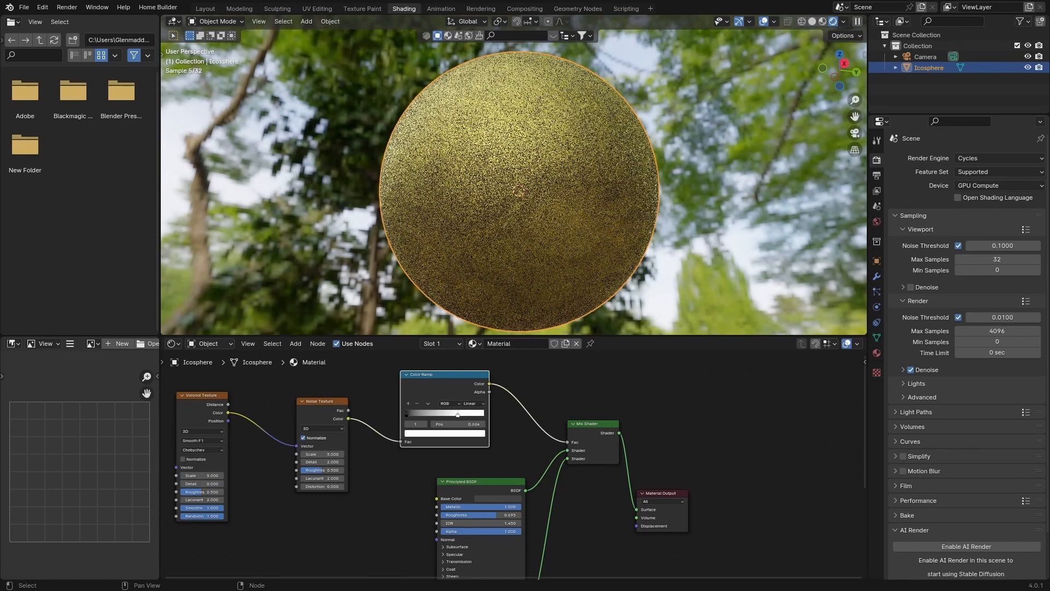
{"action": "mouse_move", "coordinate": [458, 414]}
{"action": "left_mouse_down"}
{"action": "mouse_move", "coordinate": [408, 414]}
{"action": "mouse_move", "coordinate": [438, 414]}
{"action": "left_mouse_up"}
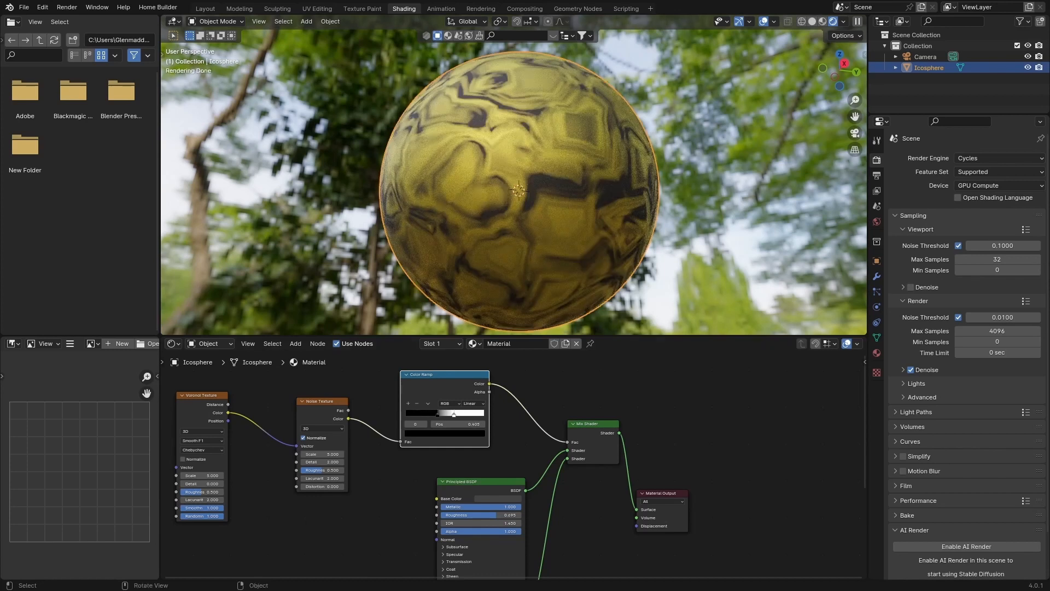
Set the Noise Texture's Scale to 9.800 and its Detail to 15.000
{"action": "middle_click_drag", "start_coordinate": [346, 481], "coordinate": [414, 475]}
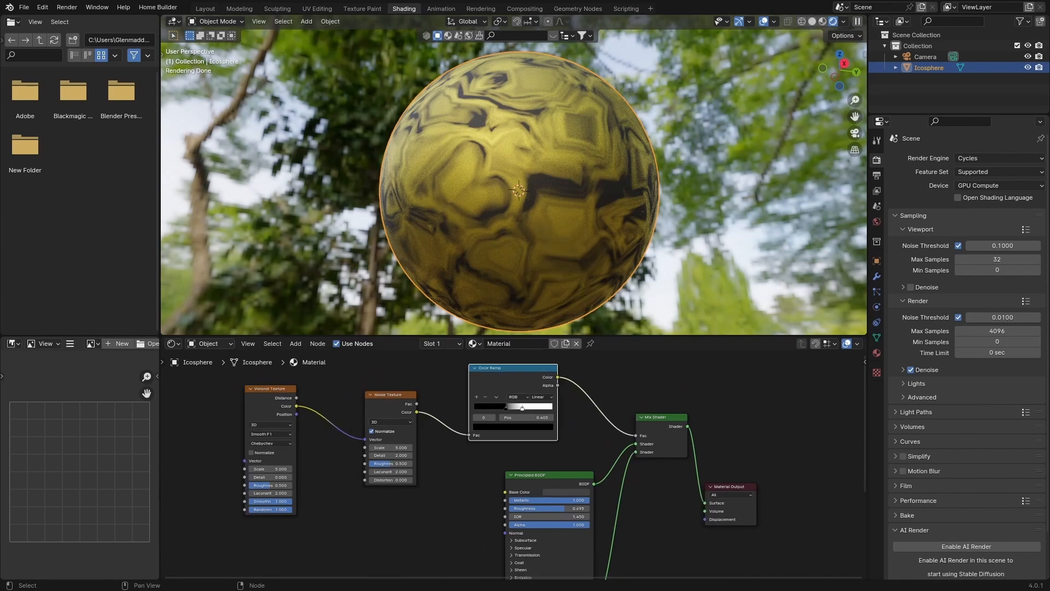
{"action": "left_click_drag", "start_coordinate": [390, 447], "coordinate": [504, 448]}
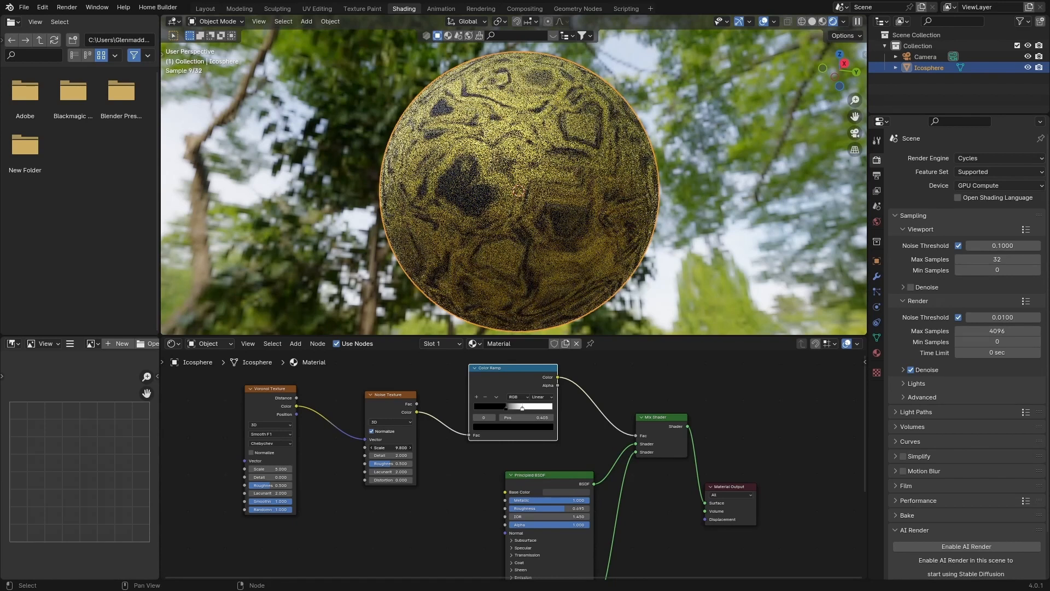
{"action": "left_click_drag", "start_coordinate": [391, 455], "coordinate": [591, 455]}
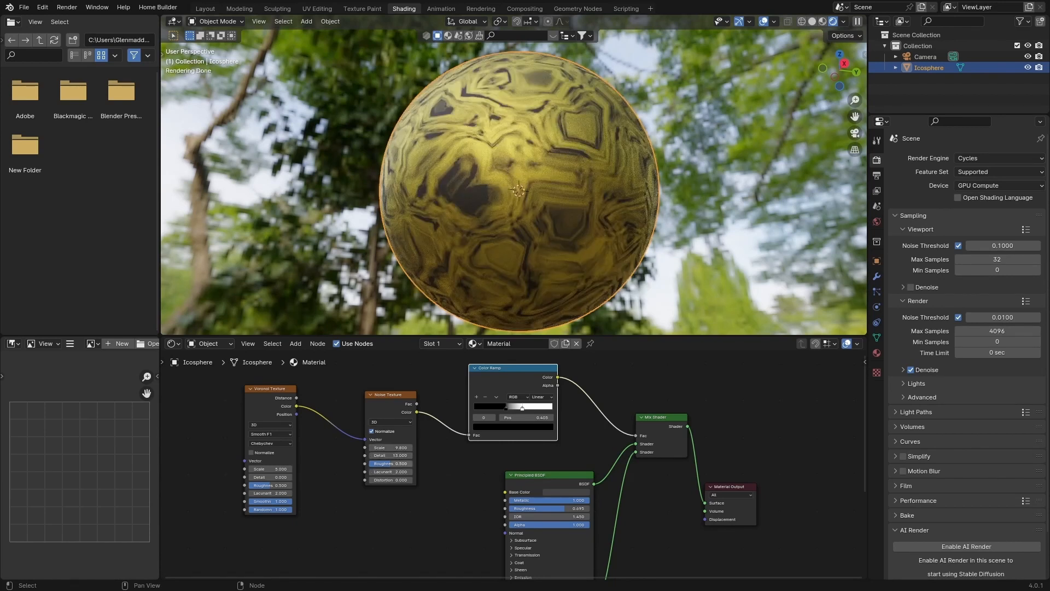
Set the Voronoi Texture's Scale to 6.400 and keep its Detail at 0.000
{"action": "left_click_drag", "start_coordinate": [270, 469], "coordinate": [361, 477]}
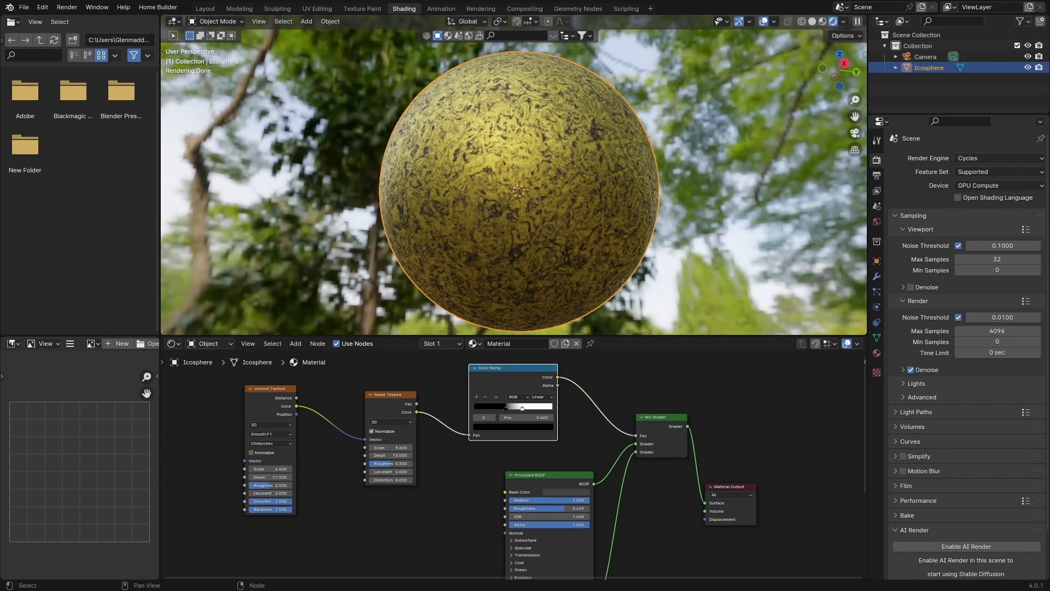
{"action": "left_click_drag", "start_coordinate": [270, 477], "coordinate": [186, 477]}
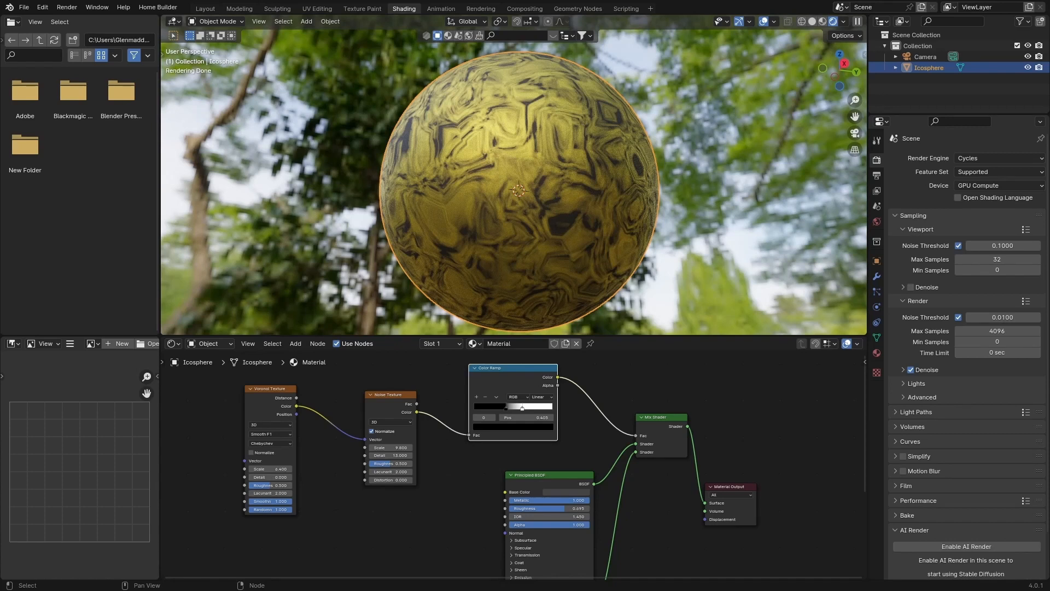
Add a Bump node below the Noise Texture, to the left of the Principled BSDF nodes
{"action": "middle_click_drag", "start_coordinate": [508, 501], "coordinate": [517, 462]}
{"action": "scroll", "coordinate": [516, 463], "scroll_direction": "down", "scroll_amount": 4}
{"action": "key", "text": "shift+a"}
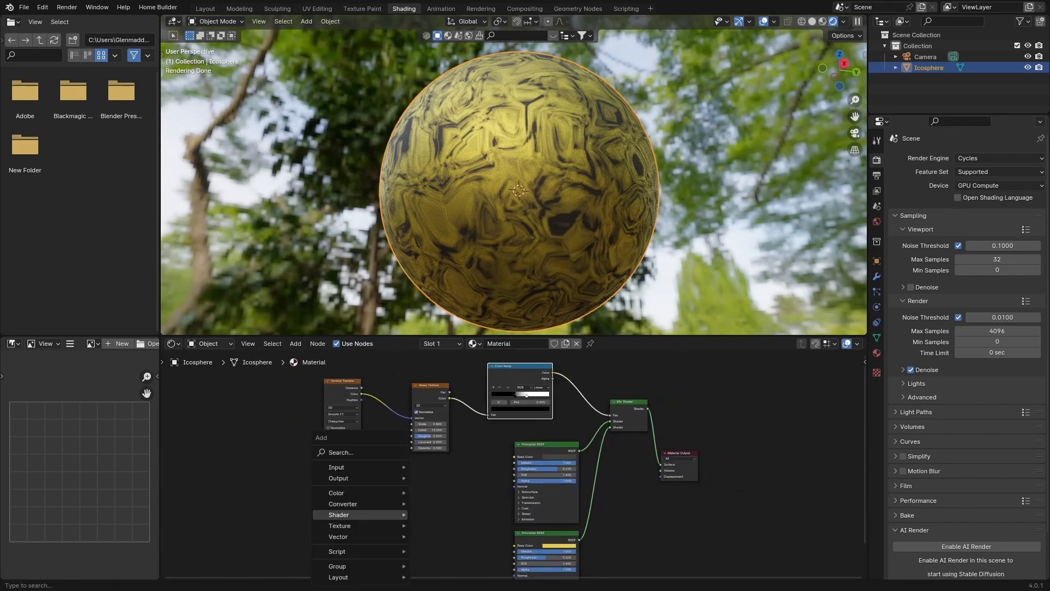
{"action": "left_click", "coordinate": [365, 453]}
{"action": "type", "text": "bump"}
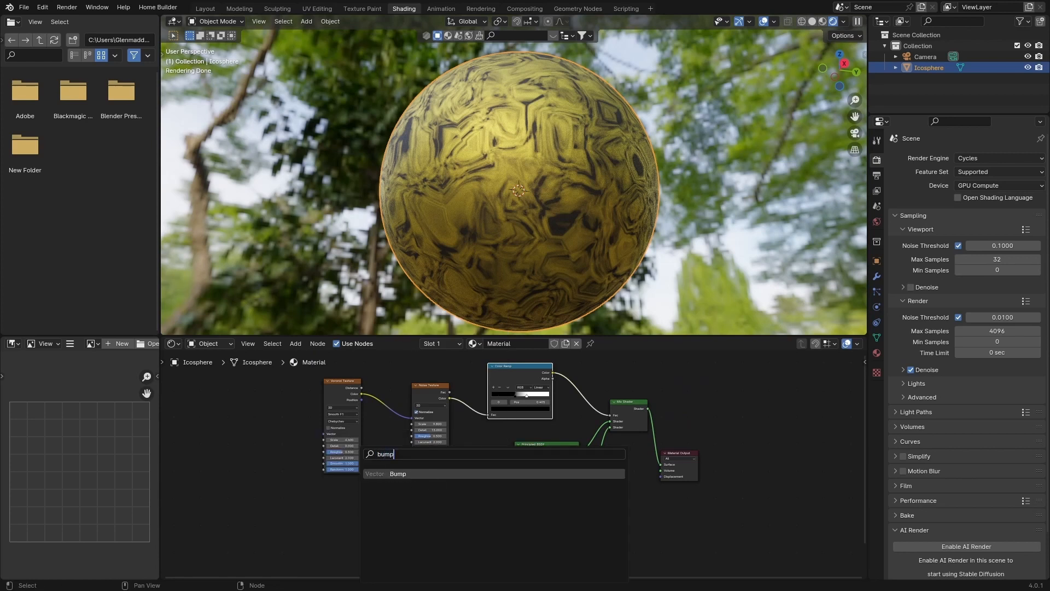
{"action": "key", "text": "Return"}
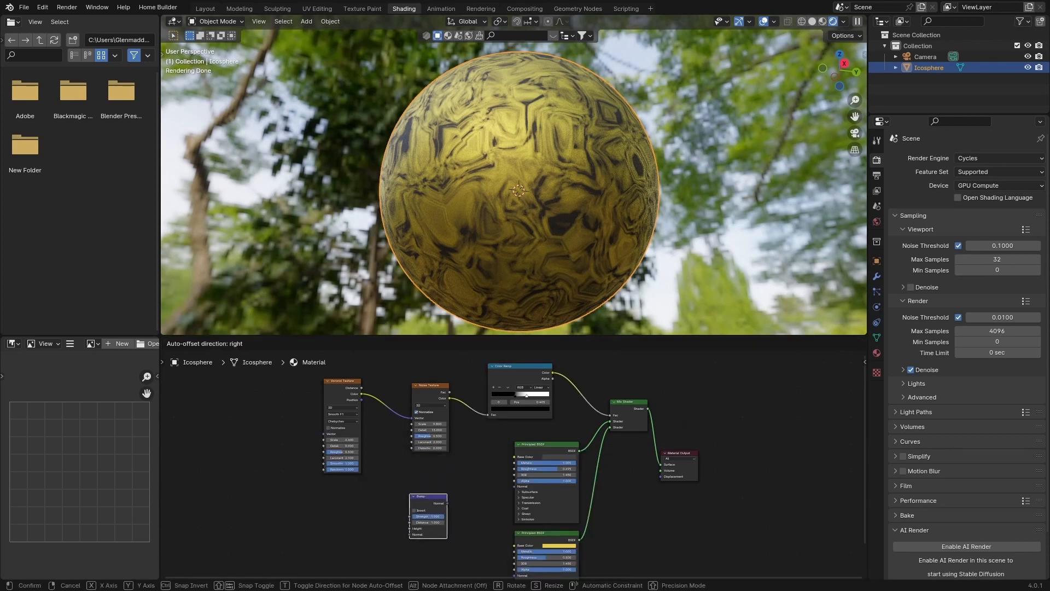
{"action": "left_click", "coordinate": [406, 494]}
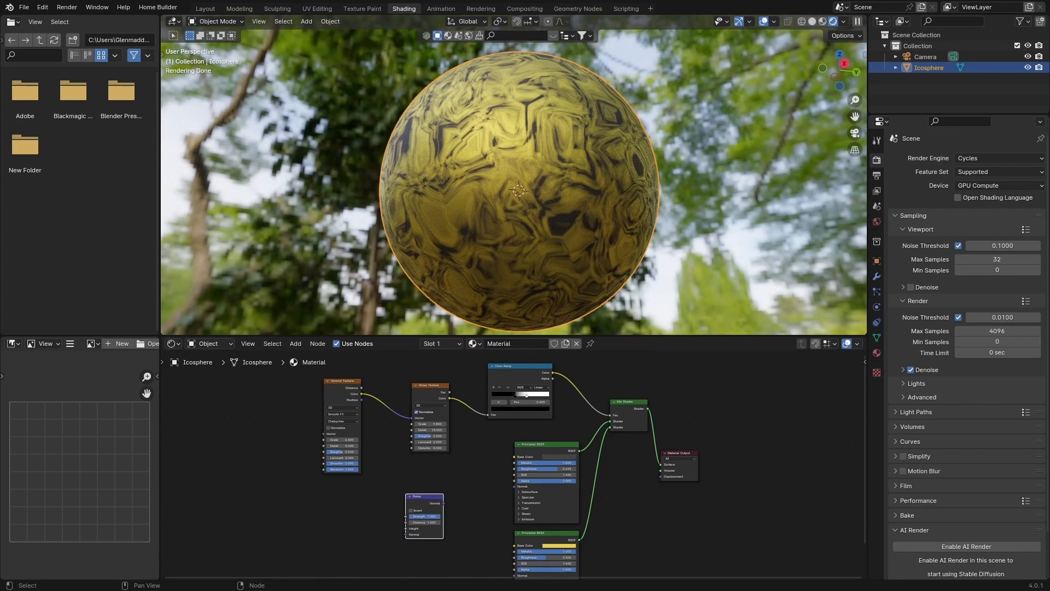
Link the Color Ramp's Color to the Bump Height, and the Bump Normal to the upper Principled BSDF's Normal
{"action": "left_click_drag", "start_coordinate": [553, 373], "coordinate": [405, 528]}
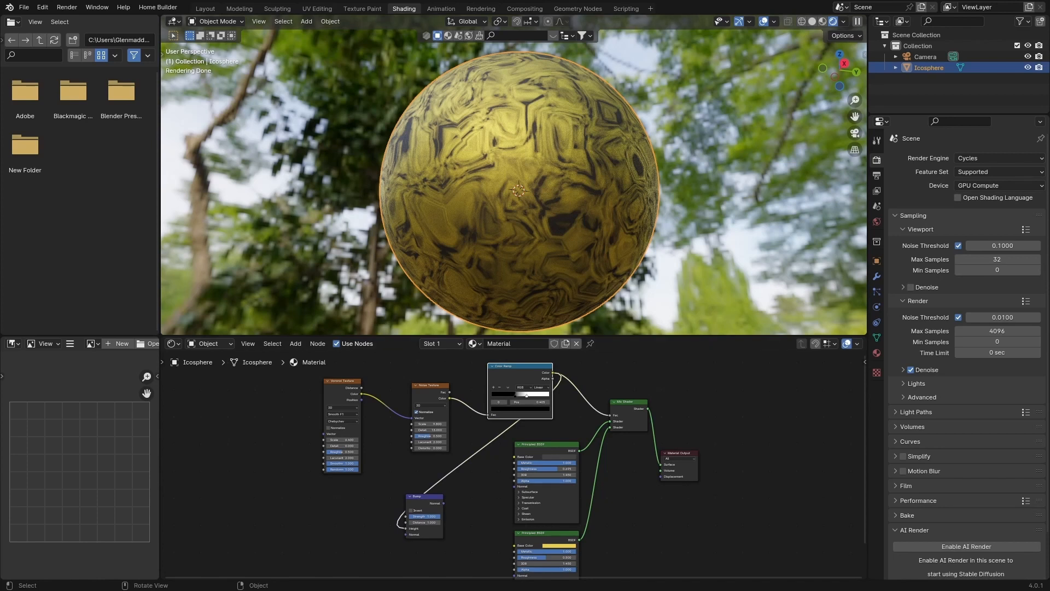
{"action": "scroll", "coordinate": [513, 469], "scroll_direction": "up", "scroll_amount": 1}
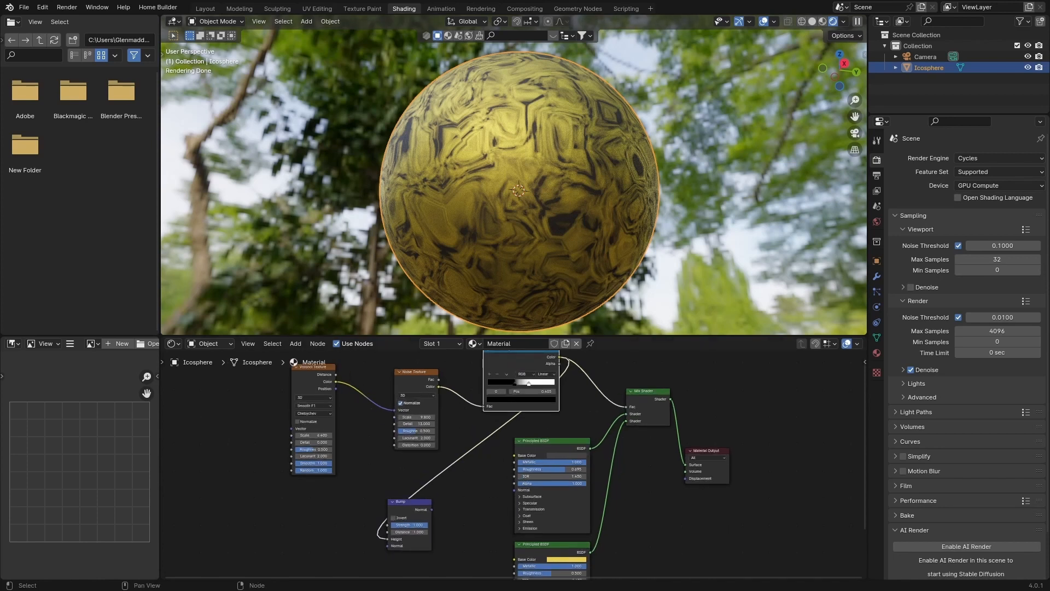
{"action": "left_click_drag", "start_coordinate": [432, 509], "coordinate": [515, 490]}
{"action": "middle_click_drag", "start_coordinate": [513, 469], "coordinate": [530, 410]}
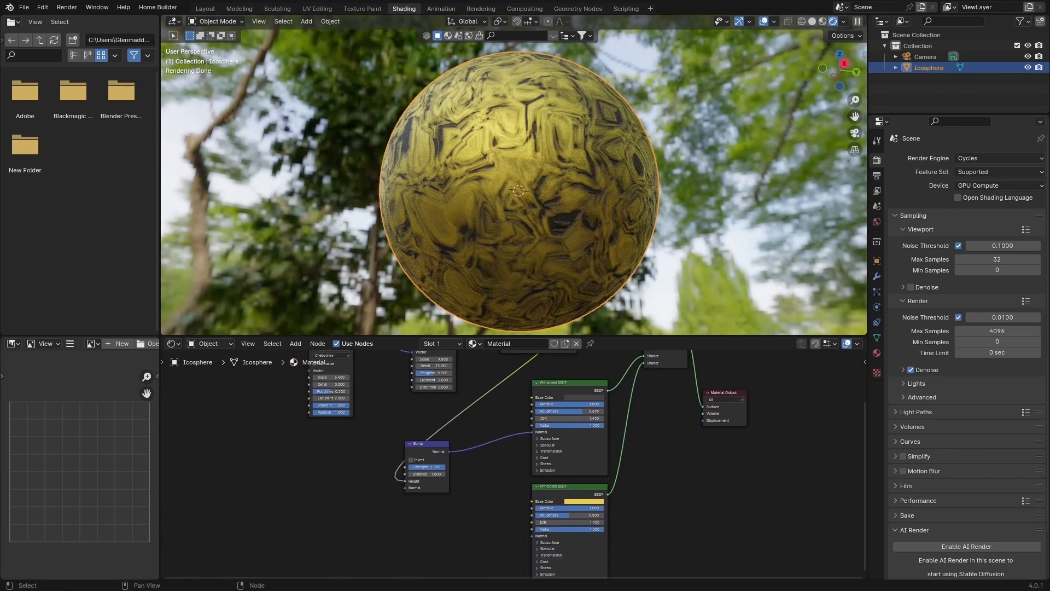
Link the Bump Normal to the lower Principled BSDF's Normal and set the Bump Strength to 0.375
{"action": "left_click_drag", "start_coordinate": [449, 452], "coordinate": [532, 535]}
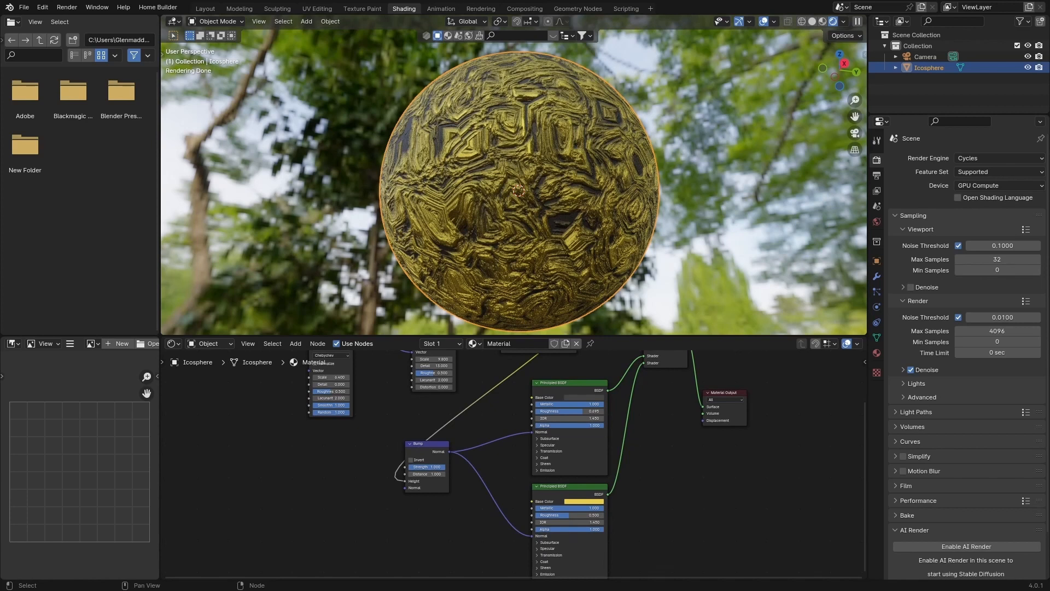
{"action": "scroll", "coordinate": [515, 465], "scroll_direction": "up", "scroll_amount": 7}
{"action": "left_click_drag", "start_coordinate": [376, 469], "coordinate": [334, 469]}
{"action": "scroll", "coordinate": [514, 181], "scroll_direction": "up", "scroll_amount": 7}
{"action": "middle_click_drag", "start_coordinate": [514, 181], "coordinate": [519, 188]}
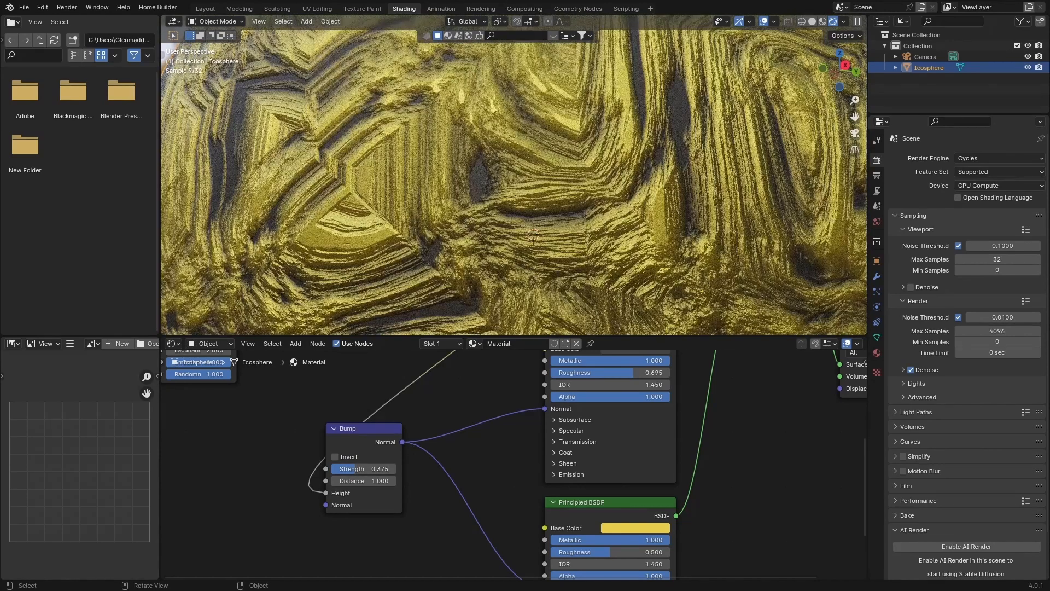
Set the Voronoi Texture's Scale to 5.300 and the Noise Texture's Roughness to 0.433
{"action": "scroll", "coordinate": [514, 181], "scroll_direction": "down", "scroll_amount": 7}
{"action": "middle_click_drag", "start_coordinate": [454, 432], "coordinate": [578, 566]}
{"action": "scroll", "coordinate": [514, 180], "scroll_direction": "up", "scroll_amount": 6}
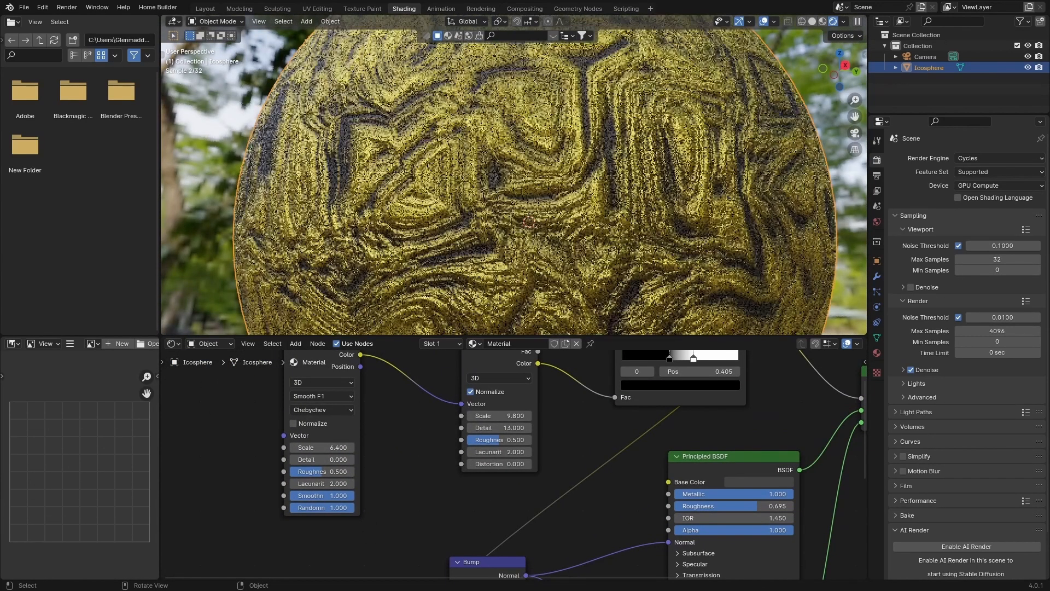
{"action": "left_click", "coordinate": [323, 447]}
{"action": "type", "text": "8"}
{"action": "key", "text": "Return"}
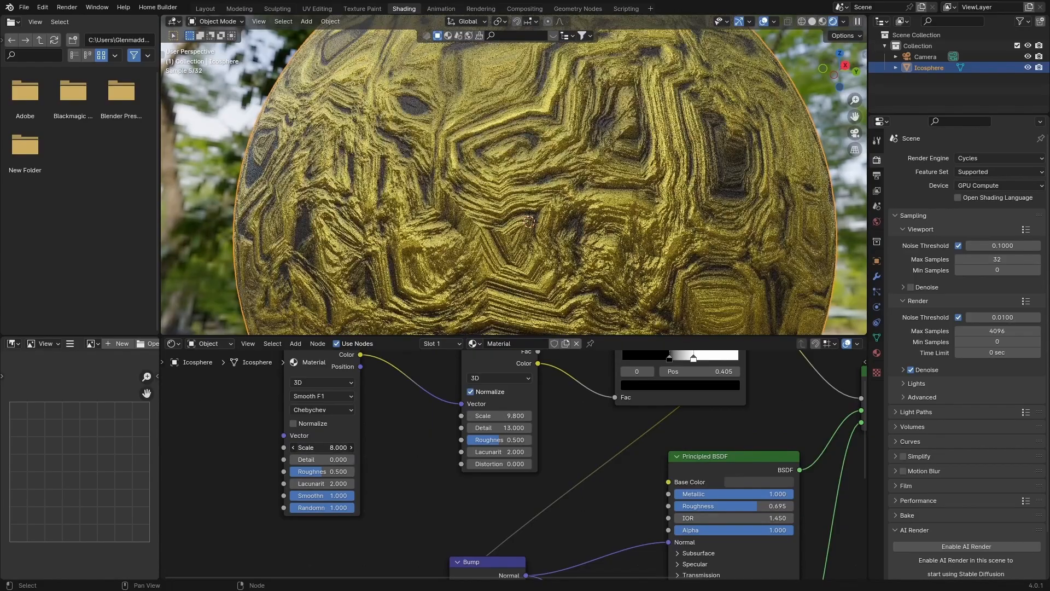
{"action": "mouse_move", "coordinate": [323, 448]}
{"action": "left_mouse_down"}
{"action": "mouse_move", "coordinate": [335, 447]}
{"action": "mouse_move", "coordinate": [309, 448]}
{"action": "left_mouse_up"}
{"action": "mouse_move", "coordinate": [499, 440]}
{"action": "left_mouse_down"}
{"action": "mouse_move", "coordinate": [489, 439]}
{"action": "mouse_move", "coordinate": [499, 440]}
{"action": "left_mouse_up"}
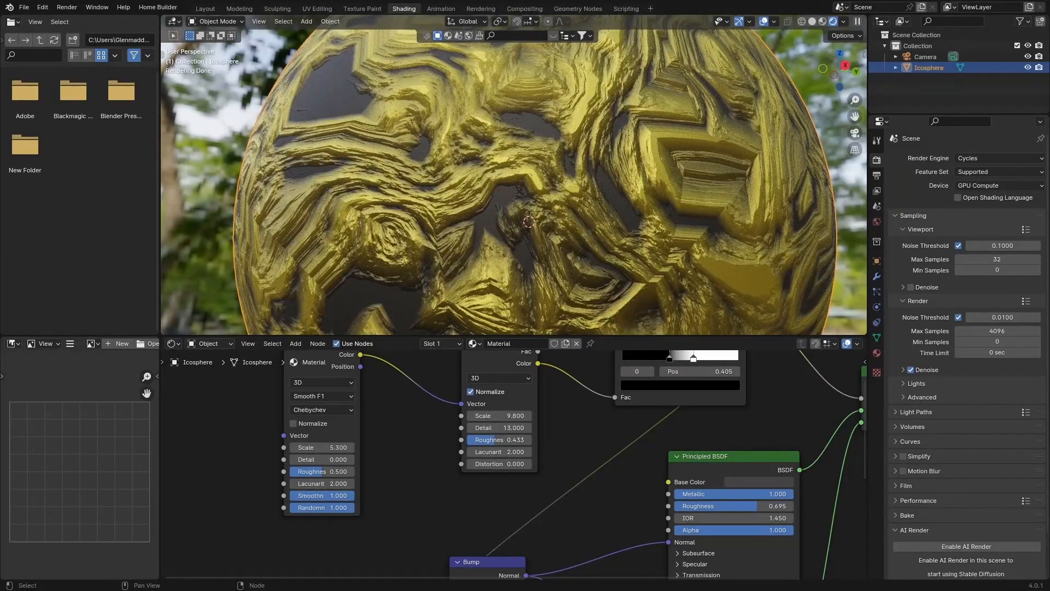
Move the Color Ramp's white stop to position 0.873
{"action": "middle_click_drag", "start_coordinate": [558, 432], "coordinate": [490, 519]}
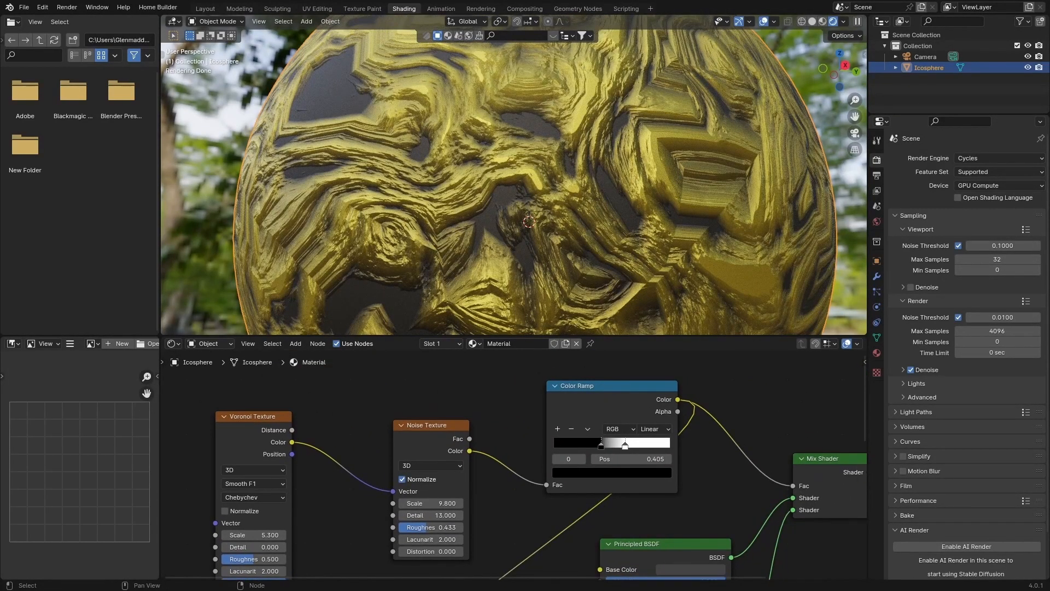
{"action": "left_click_drag", "start_coordinate": [625, 445], "coordinate": [662, 444]}
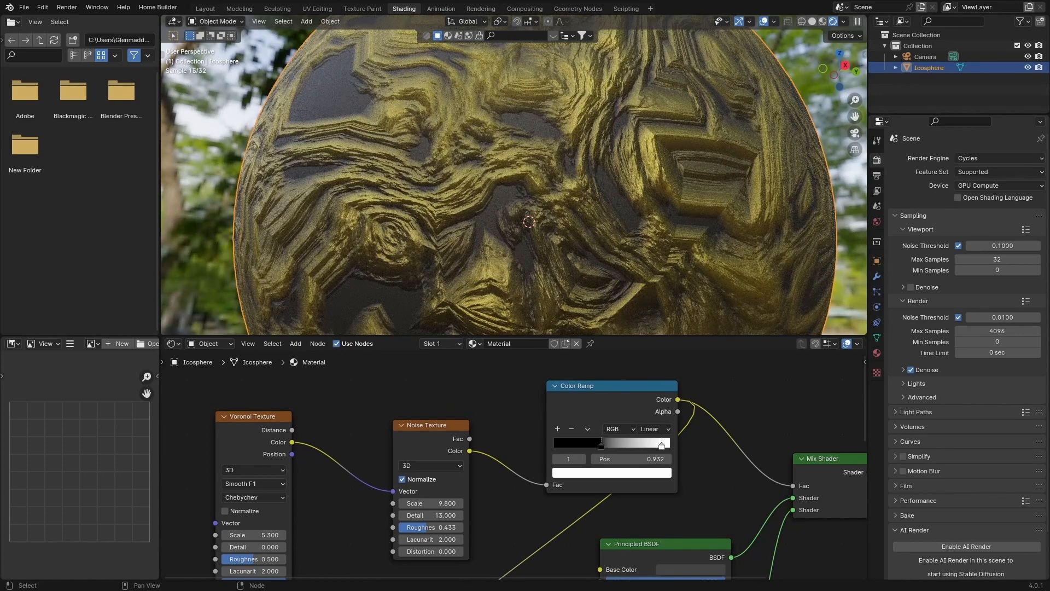
{"action": "mouse_move", "coordinate": [662, 444]}
{"action": "left_mouse_down"}
{"action": "mouse_move", "coordinate": [584, 444]}
{"action": "mouse_move", "coordinate": [656, 445]}
{"action": "left_mouse_up"}
Try the Euclidean, Chebychev and Manhattan distance metrics on the Voronoi Texture, and settle on Minkowski
{"action": "middle_click_drag", "start_coordinate": [651, 465], "coordinate": [608, 344]}
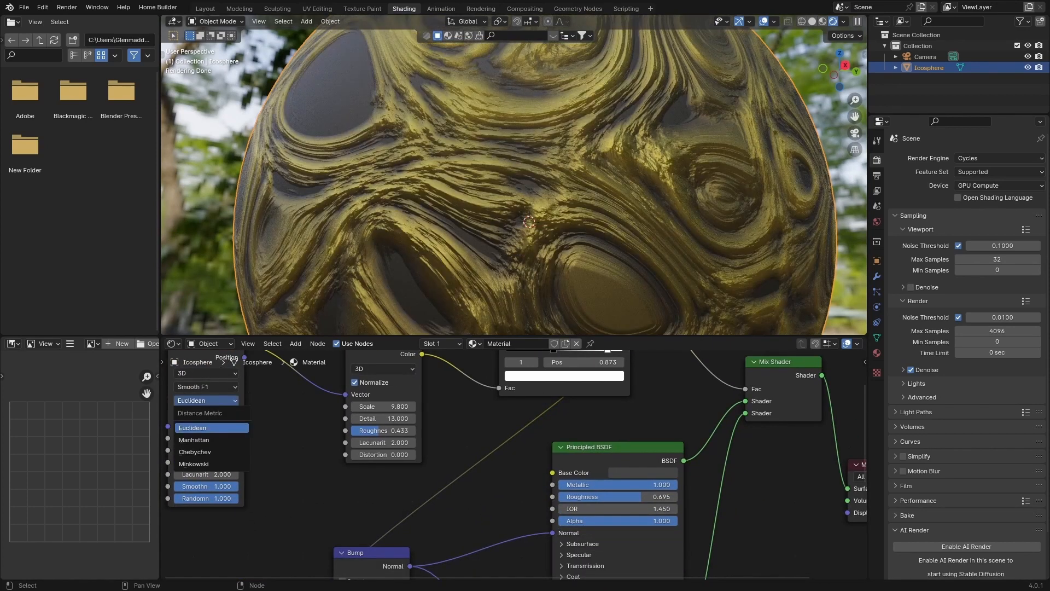
{"action": "left_click", "coordinate": [212, 427]}
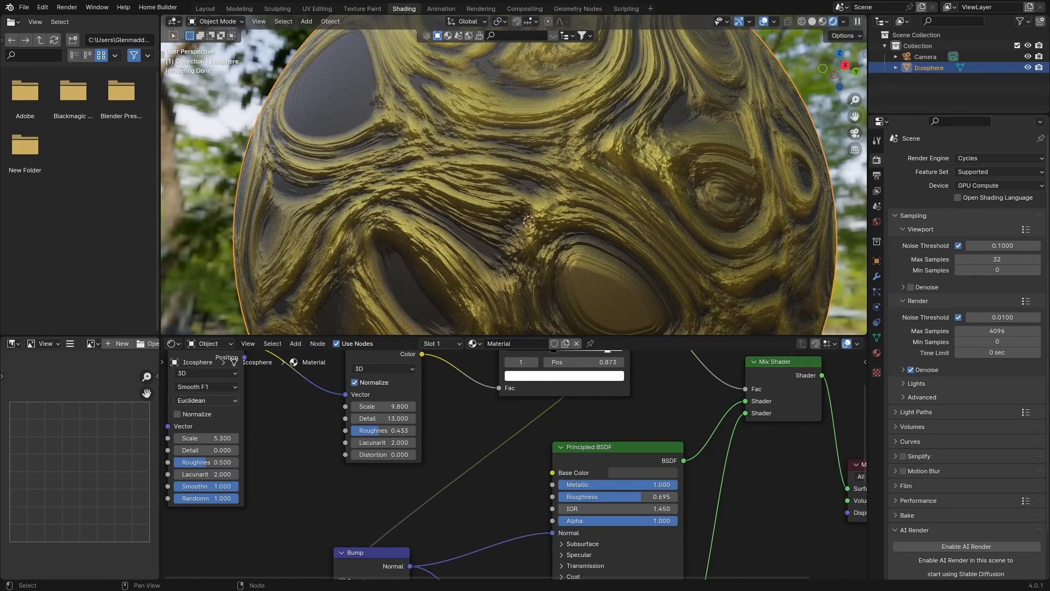
{"action": "left_click", "coordinate": [206, 401]}
{"action": "left_click", "coordinate": [209, 451]}
{"action": "left_click", "coordinate": [207, 400]}
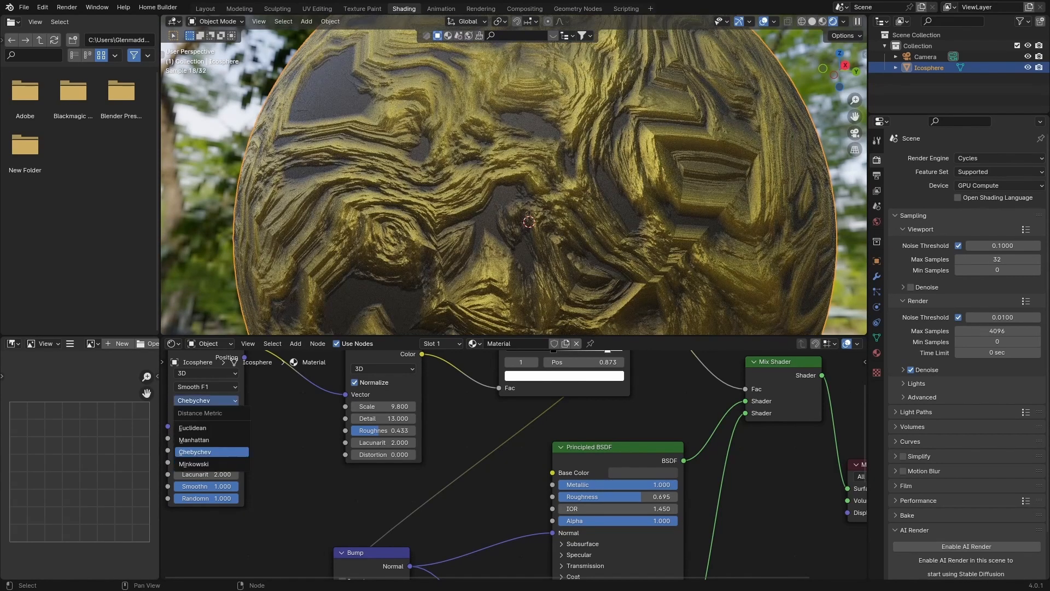
{"action": "left_click", "coordinate": [207, 439]}
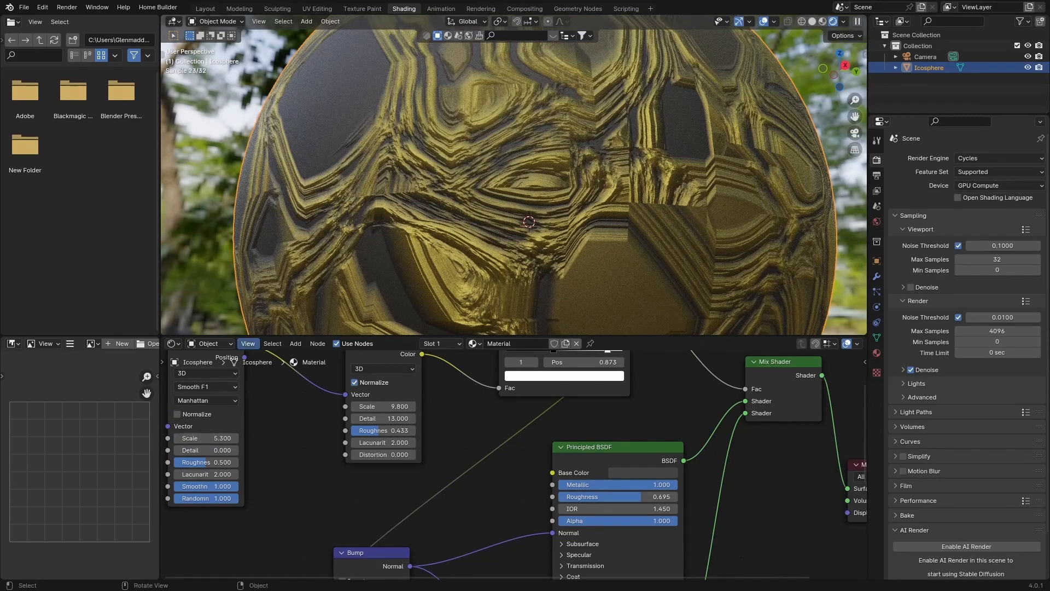
{"action": "left_click", "coordinate": [207, 400]}
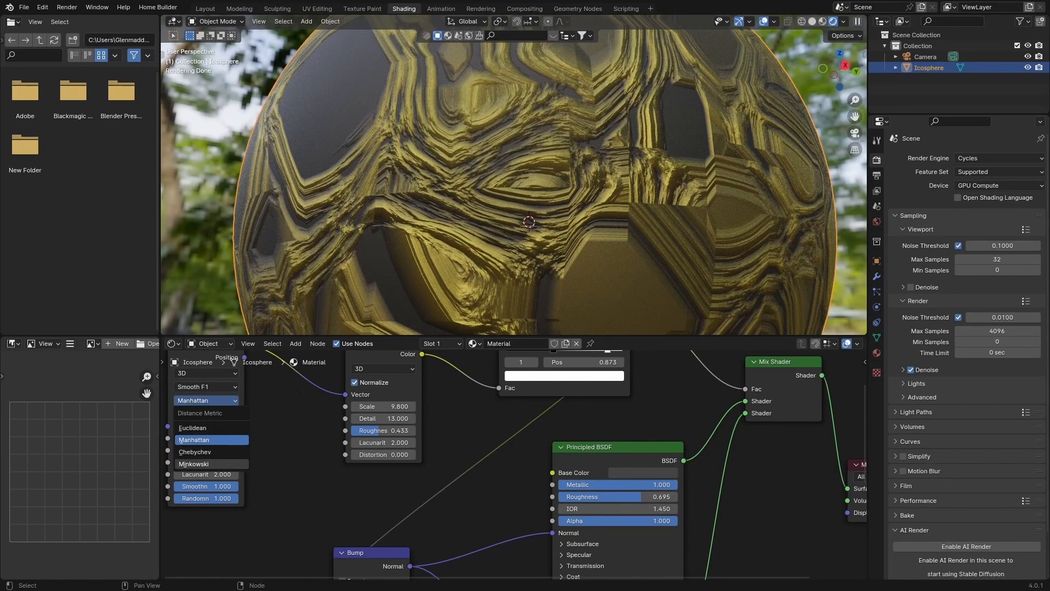
{"action": "left_click", "coordinate": [208, 464]}
Inspect the whole sphere and set the Voronoi Texture's Scale to 5.100
{"action": "middle_click_drag", "start_coordinate": [438, 219], "coordinate": [386, 241]}
{"action": "scroll", "coordinate": [514, 182], "scroll_direction": "down", "scroll_amount": 5}
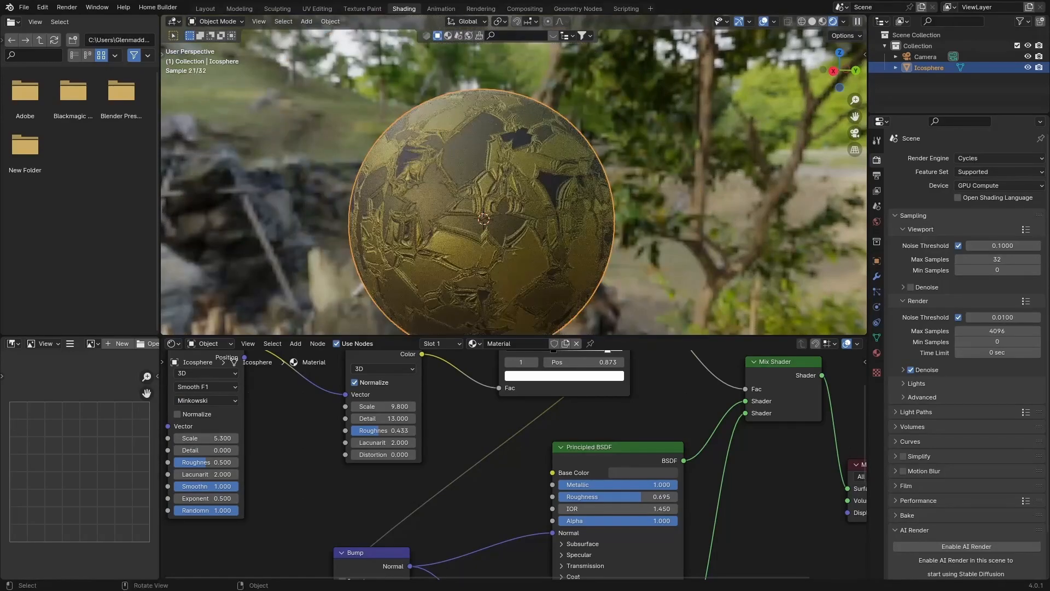
{"action": "middle_click_drag", "start_coordinate": [514, 182], "coordinate": [853, 192]}
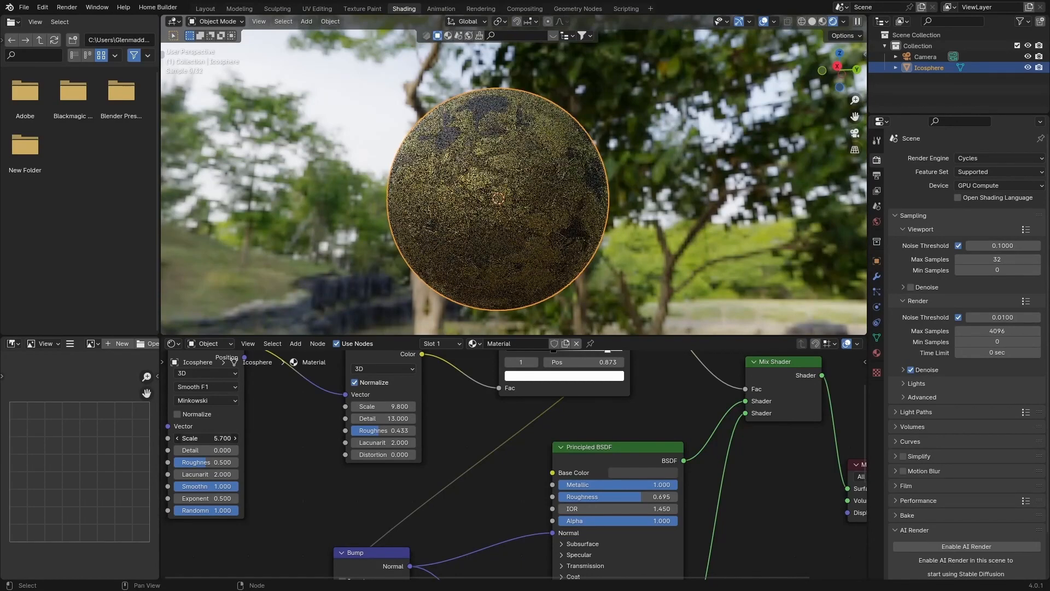
{"action": "middle_click_drag", "start_coordinate": [437, 203], "coordinate": [429, 227]}
{"action": "scroll", "coordinate": [515, 183], "scroll_direction": "up", "scroll_amount": 5}
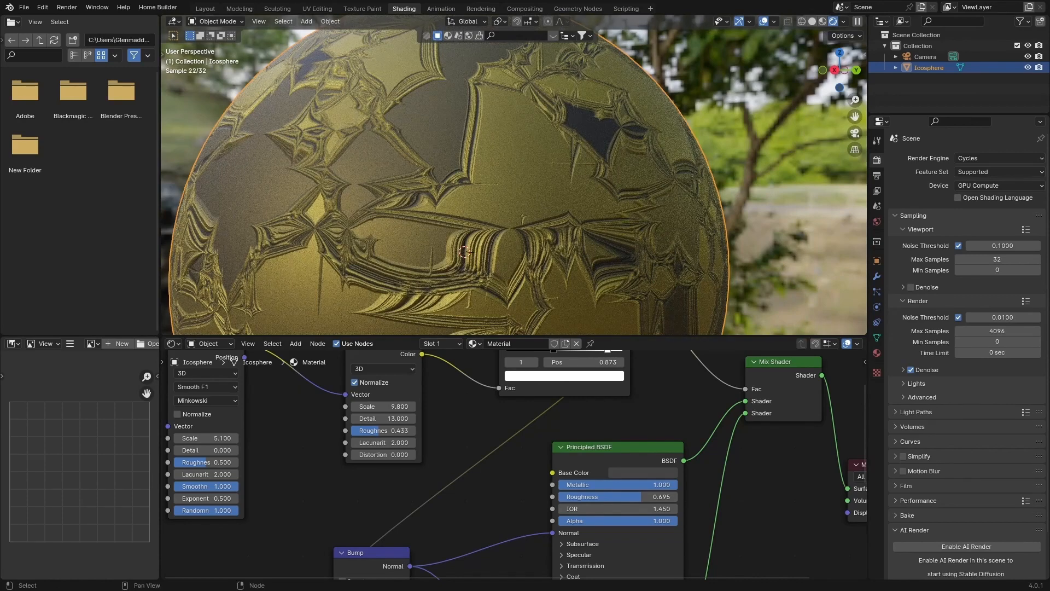
Darken the upper Principled BSDF's Base Color to black and check the material on the sphere
{"action": "left_click", "coordinate": [643, 472]}
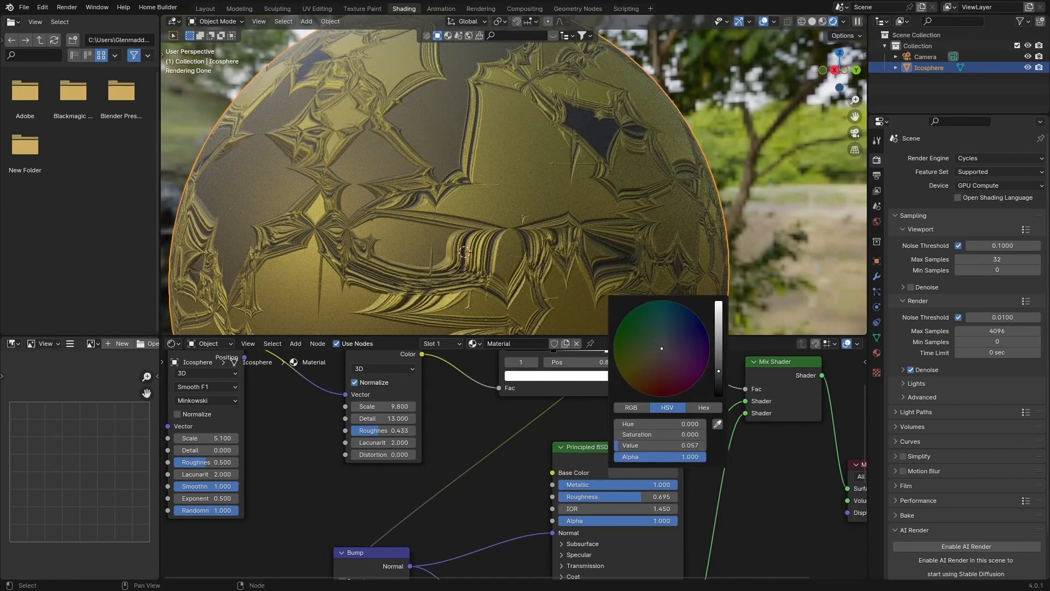
{"action": "left_click_drag", "start_coordinate": [719, 370], "coordinate": [718, 396]}
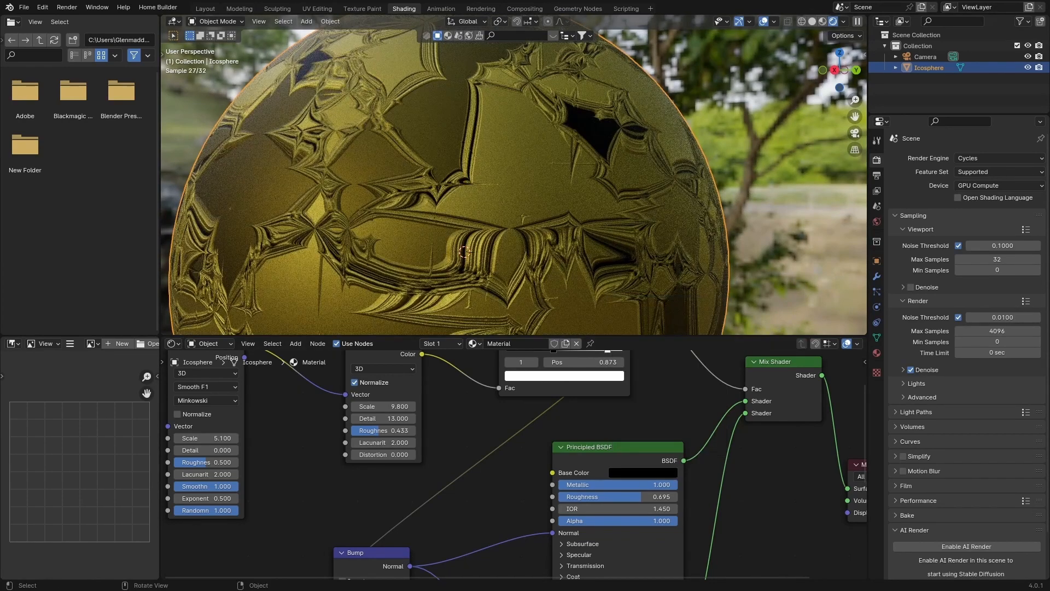
{"action": "middle_click_drag", "start_coordinate": [481, 203], "coordinate": [563, 197]}
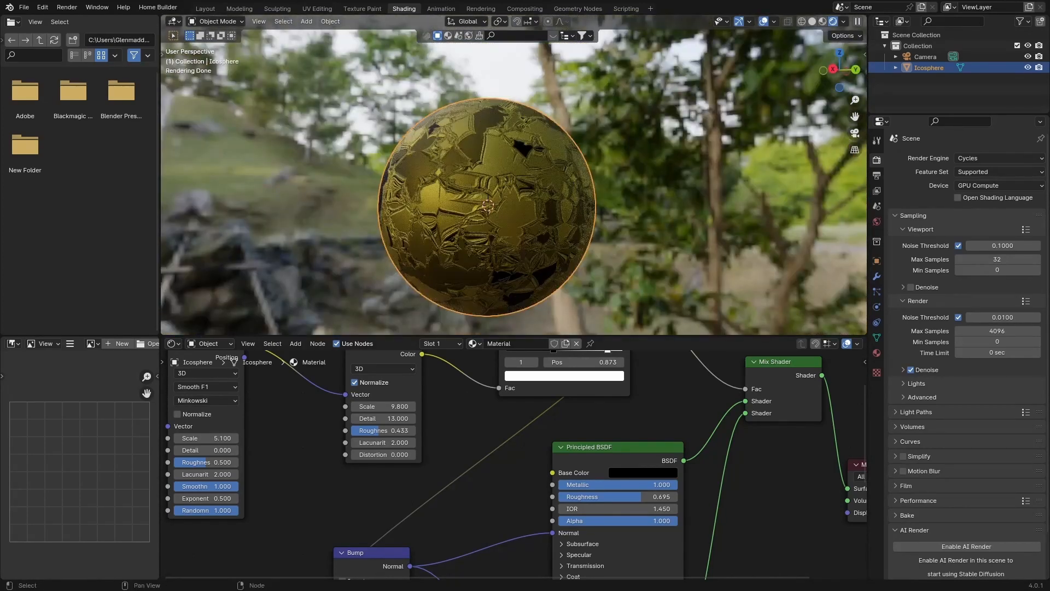
{"action": "scroll", "coordinate": [481, 472], "scroll_direction": "down", "scroll_amount": 4}
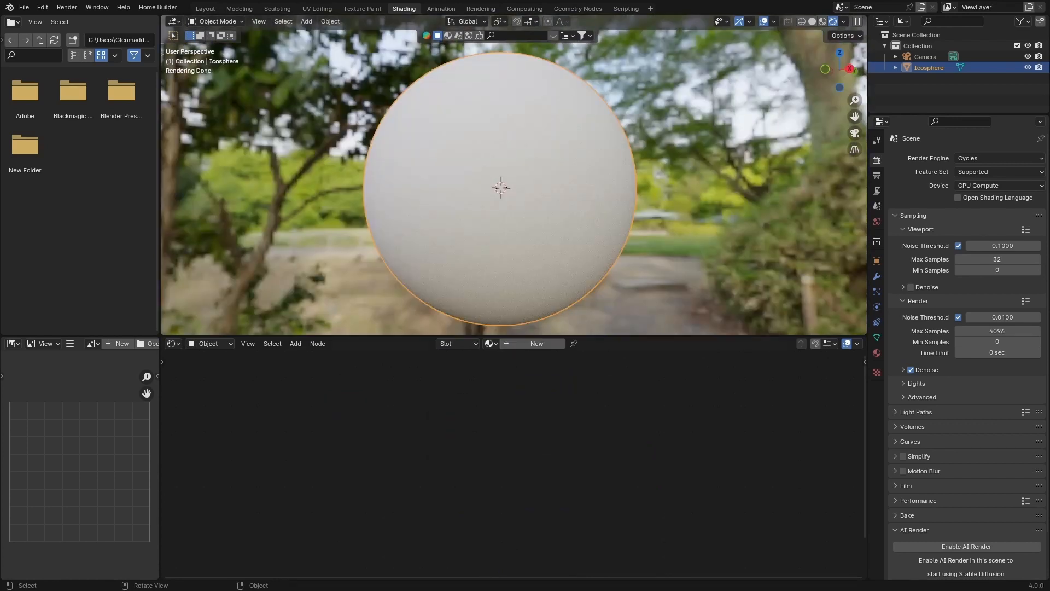
Create a new material for the plain icosphere and move its Material Output farther away from the Principled BSDF
{"action": "left_click", "coordinate": [535, 344]}
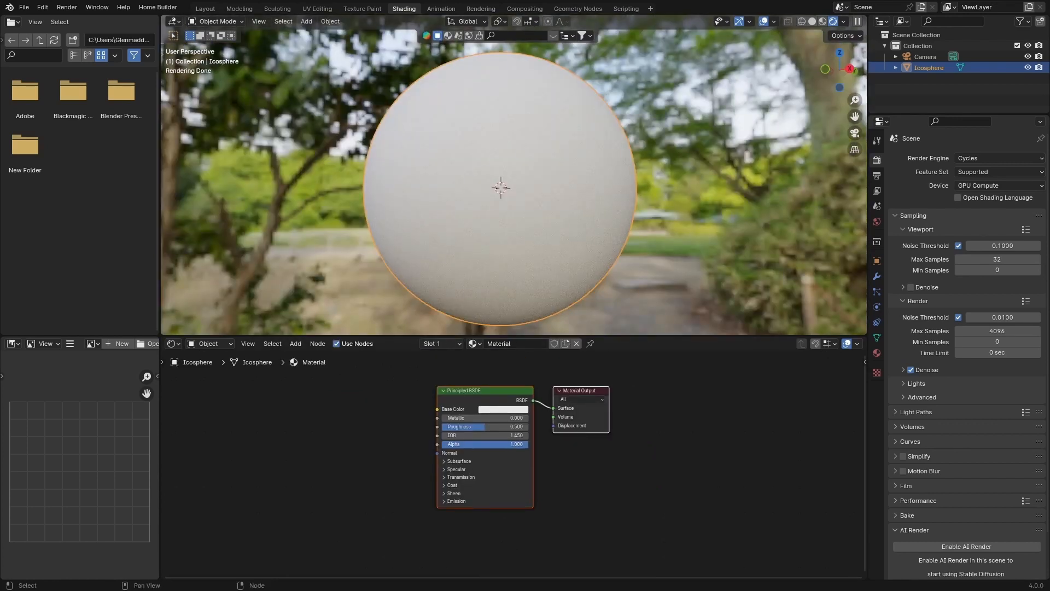
{"action": "left_click", "coordinate": [581, 391]}
{"action": "left_click_drag", "start_coordinate": [581, 390], "coordinate": [639, 396]}
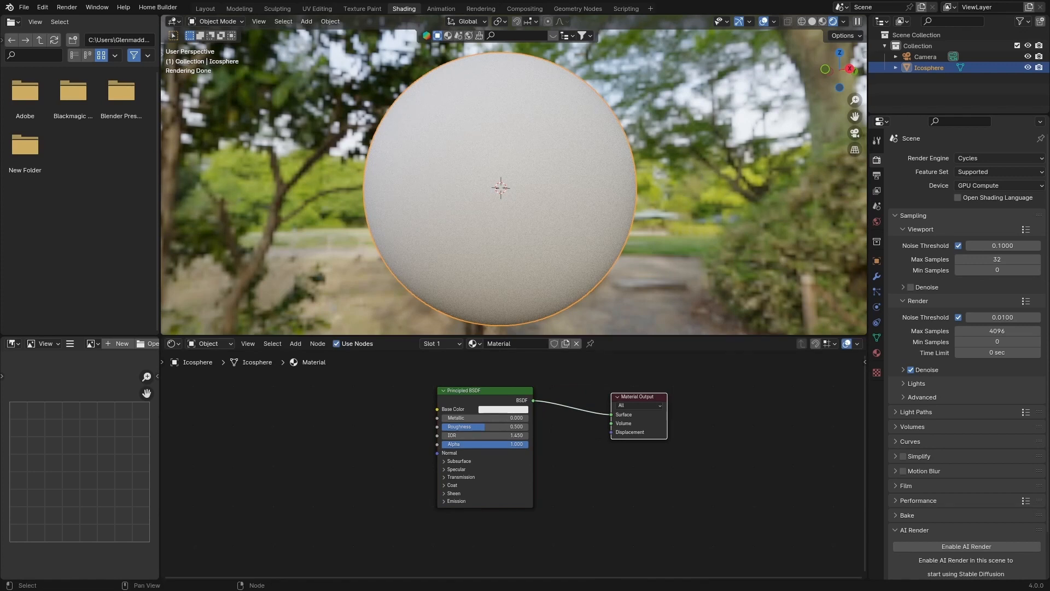
Insert a Mix Shader on the link between the Principled BSDF and the Material Output
{"action": "key", "text": "shift+a"}
{"action": "type", "text": "m"}
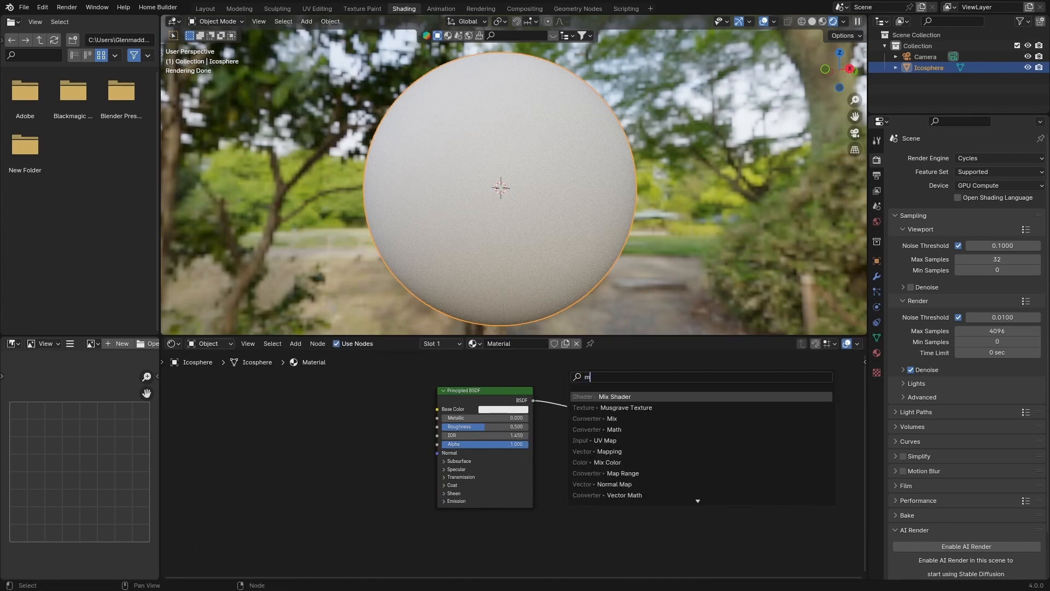
{"action": "type", "text": "ix sh"}
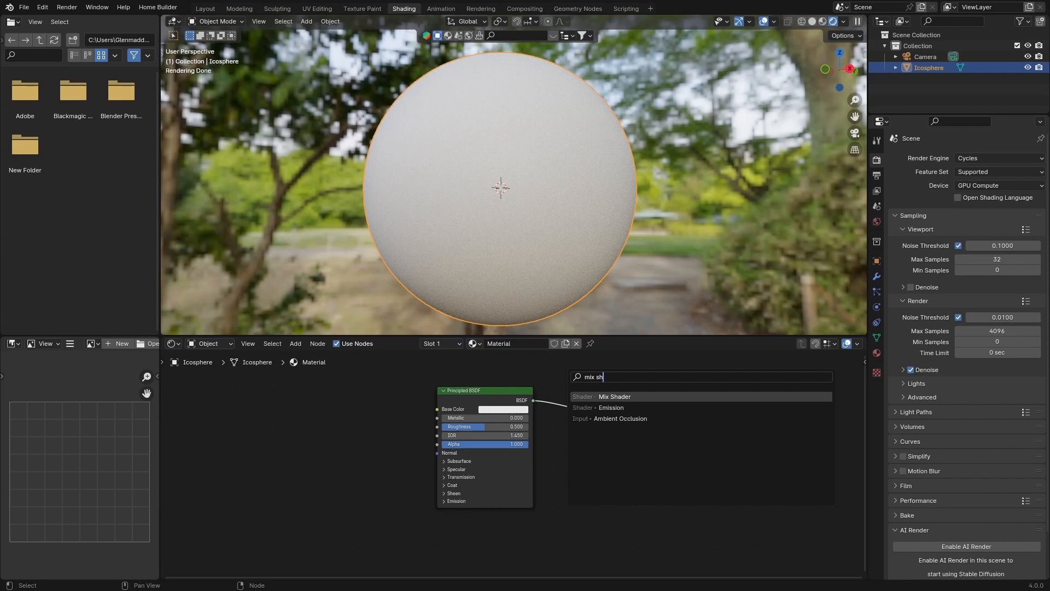
{"action": "key", "text": "Return"}
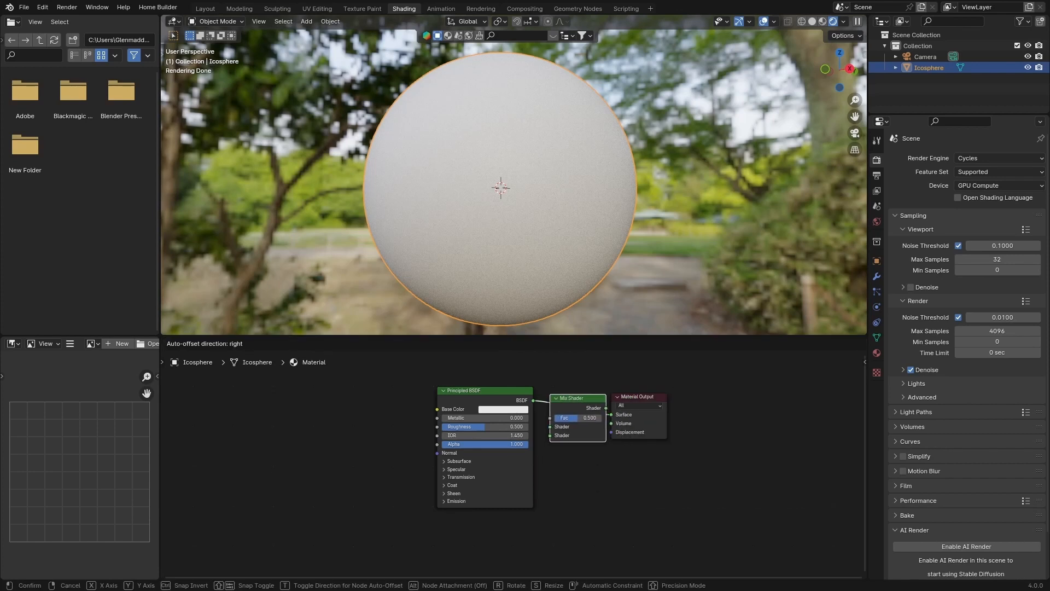
{"action": "key", "text": "Return"}
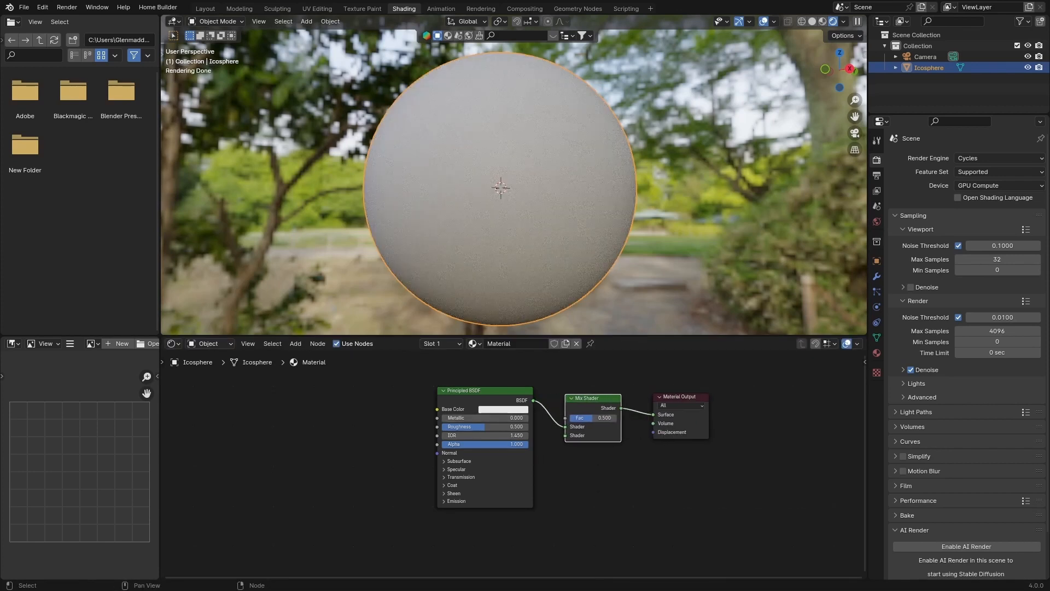
Duplicate the Principled BSDF below the original and link the copy's BSDF to the Mix Shader's second Shader input
{"action": "middle_click_drag", "start_coordinate": [593, 476], "coordinate": [582, 452]}
{"action": "scroll", "coordinate": [514, 465], "scroll_direction": "down", "scroll_amount": 1}
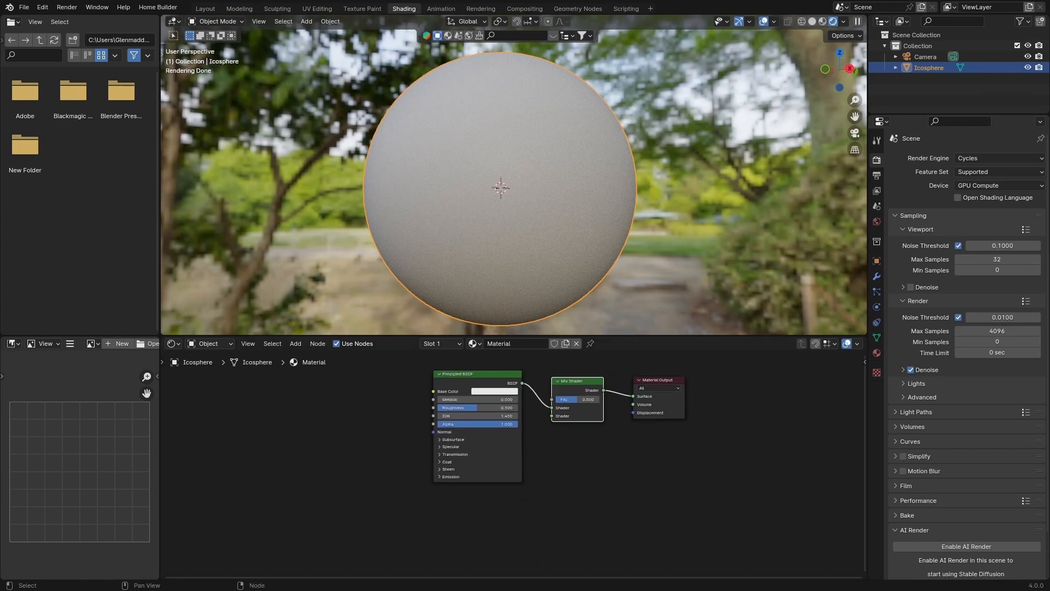
{"action": "left_click", "coordinate": [454, 455]}
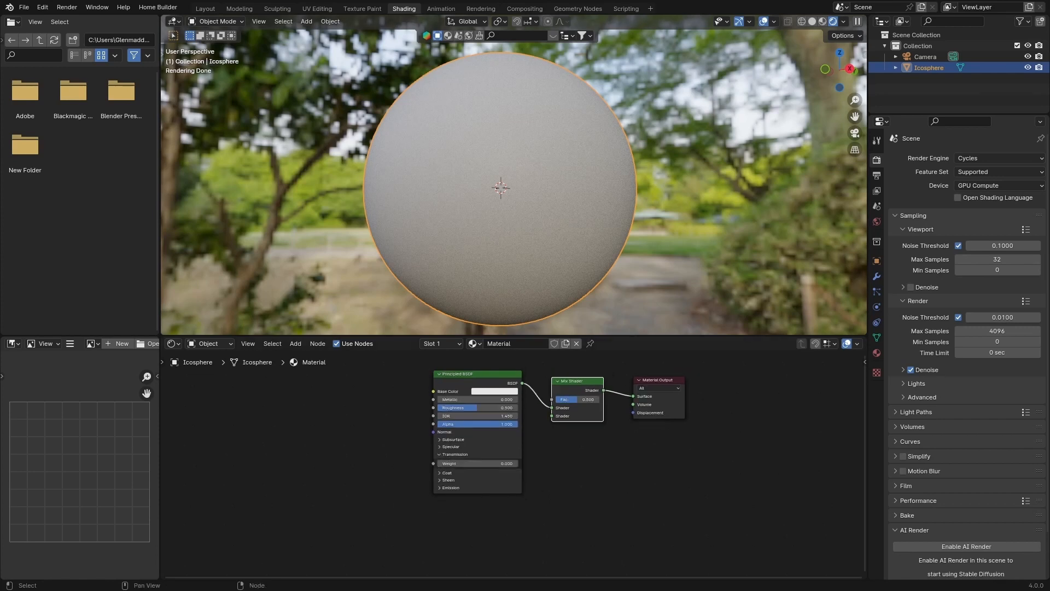
{"action": "left_click", "coordinate": [452, 454]}
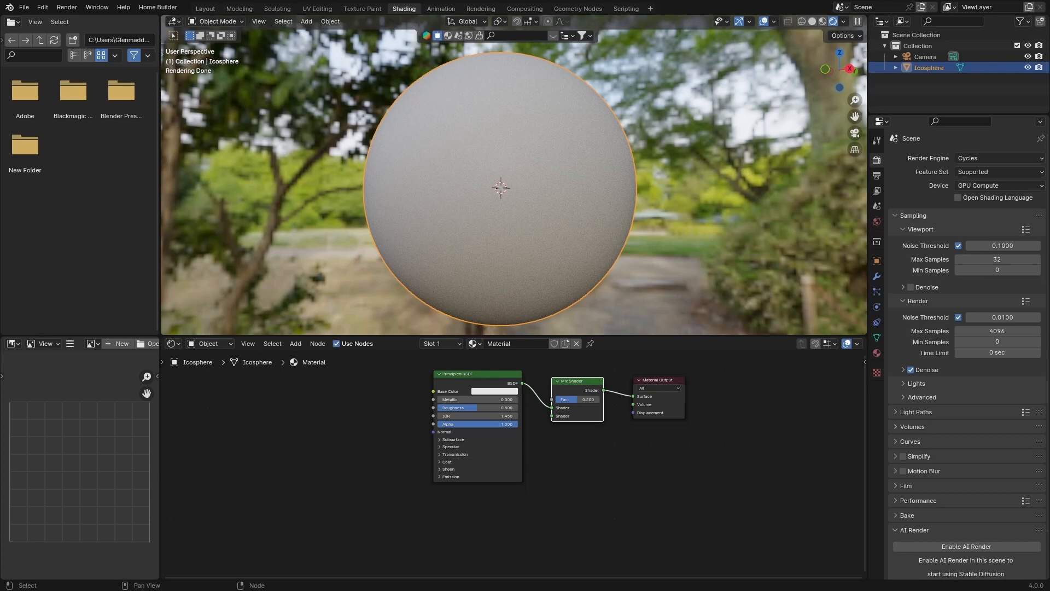
{"action": "left_click", "coordinate": [481, 374]}
{"action": "key", "text": "shift+d"}
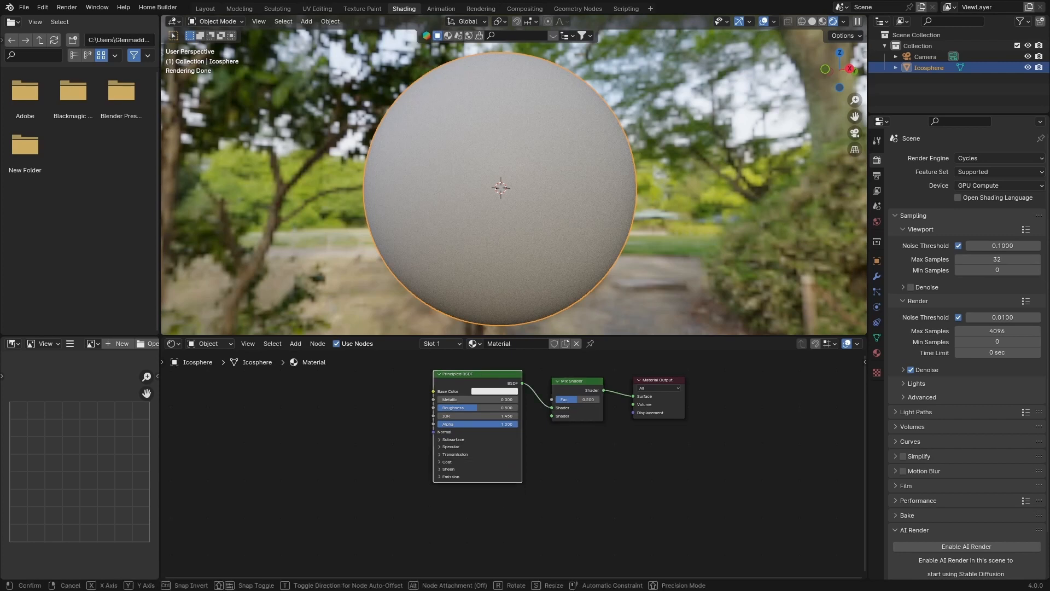
{"action": "left_click", "coordinate": [477, 495]}
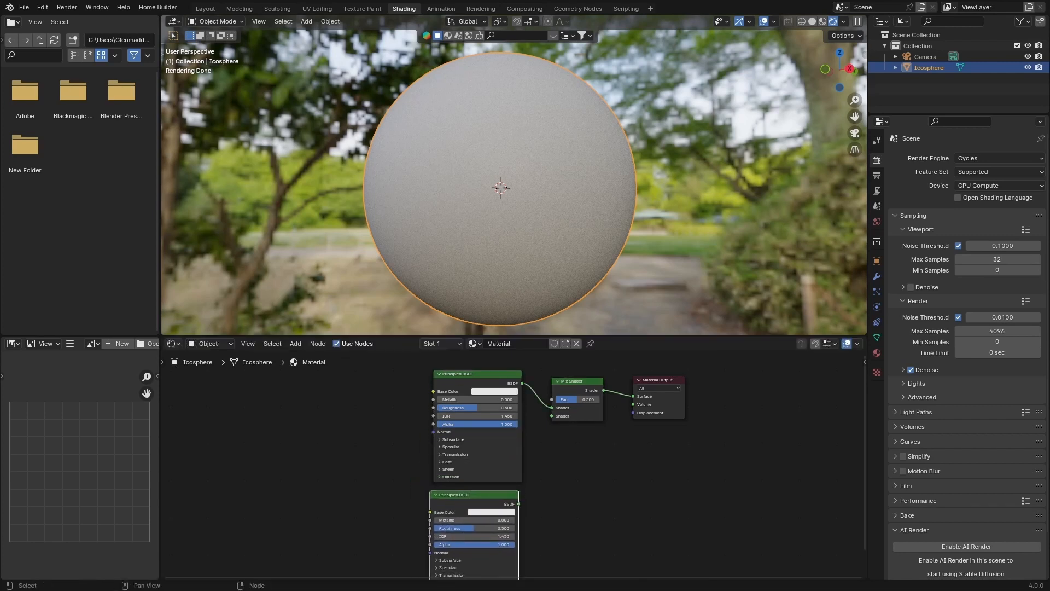
{"action": "middle_click_drag", "start_coordinate": [477, 495], "coordinate": [476, 478]}
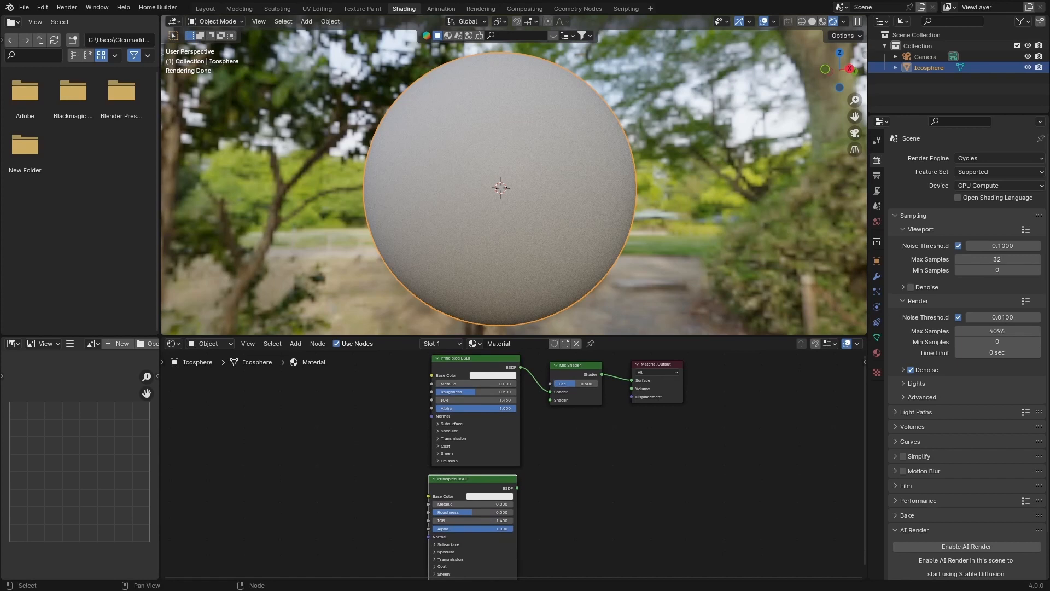
{"action": "left_click_drag", "start_coordinate": [517, 488], "coordinate": [550, 400]}
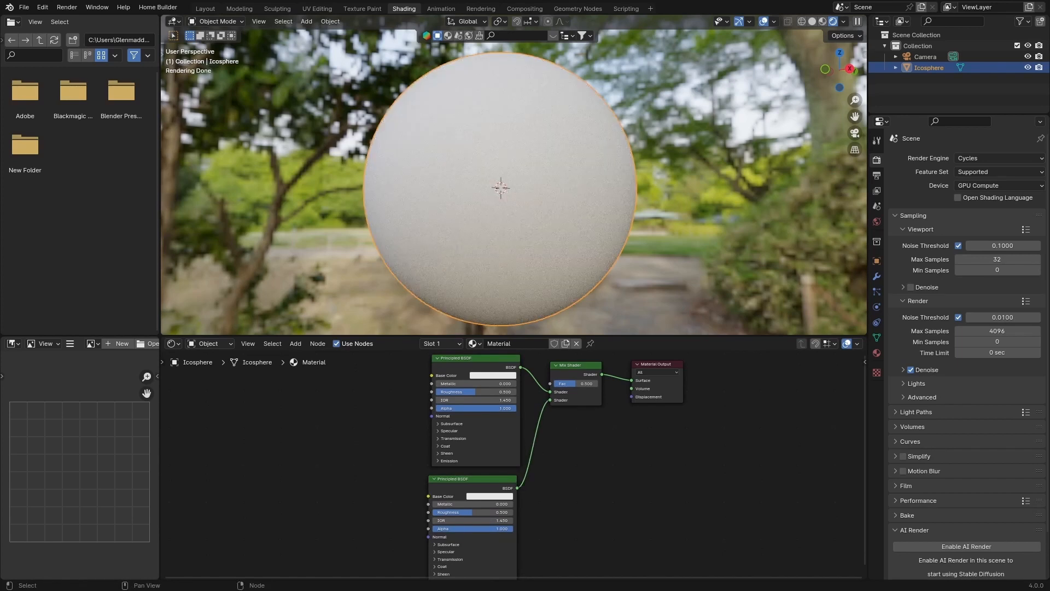
Set the upper Principled BSDF's Base Color to black with a Value of 0.000
{"action": "middle_click_drag", "start_coordinate": [563, 438], "coordinate": [588, 458]}
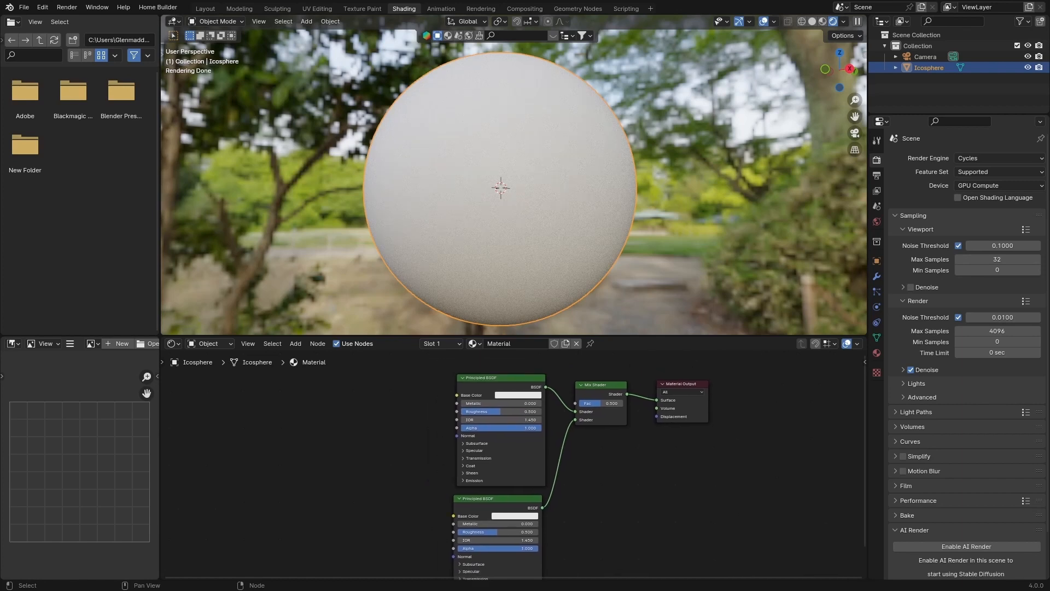
{"action": "left_click", "coordinate": [518, 395]}
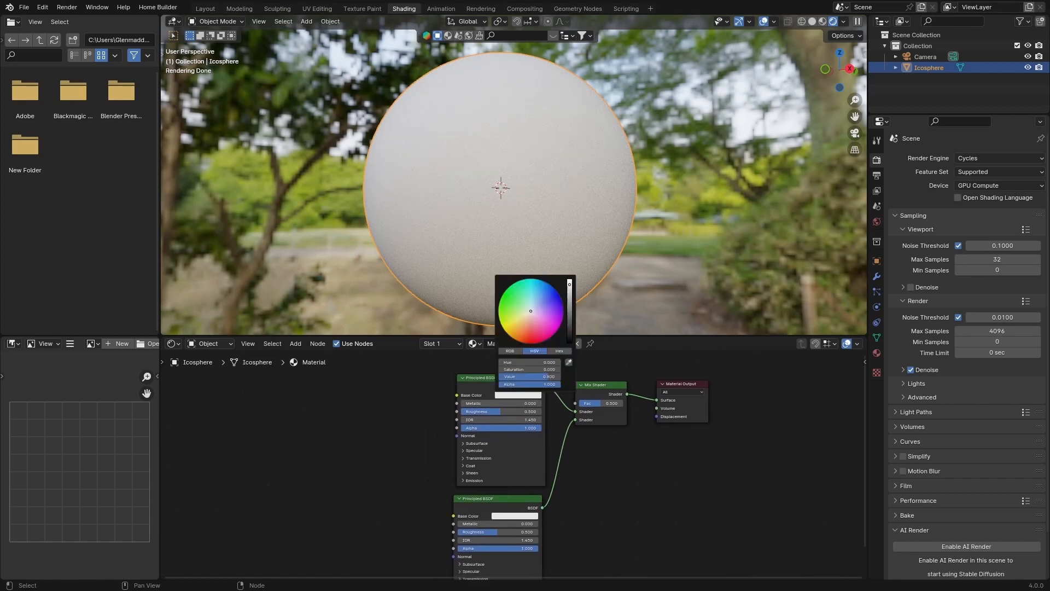
{"action": "left_click_drag", "start_coordinate": [535, 376], "coordinate": [484, 376]}
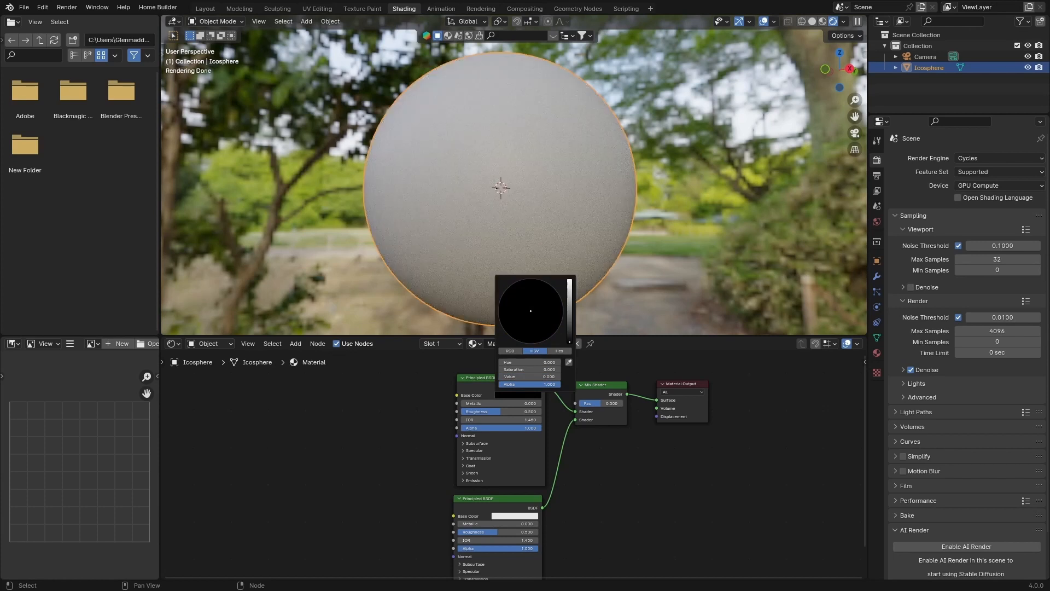
Lower the upper Principled BSDF's Roughness to 0.091
{"action": "left_click_drag", "start_coordinate": [501, 412], "coordinate": [483, 411]}
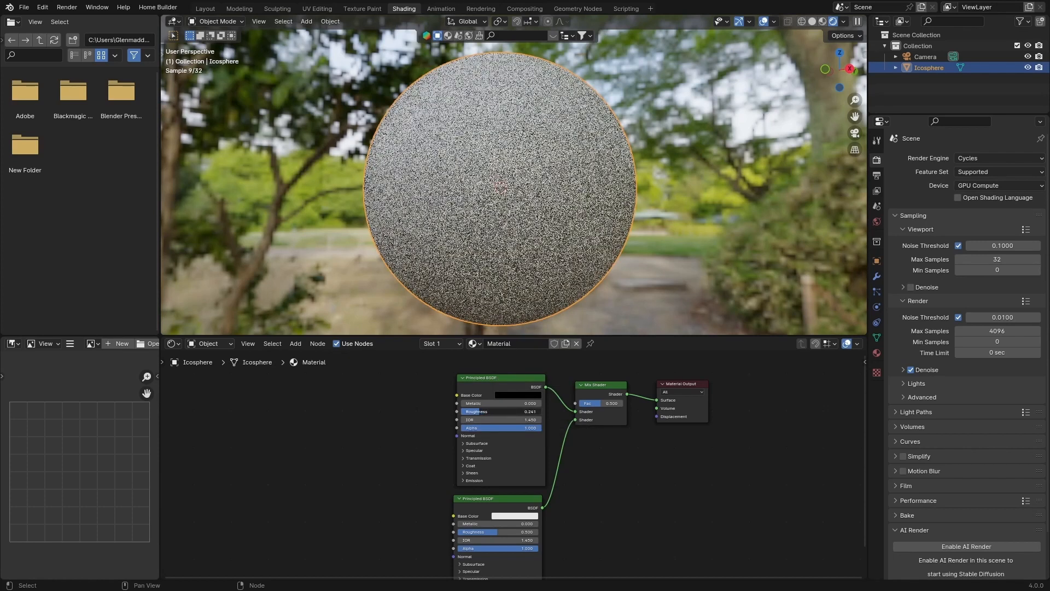
{"action": "left_click_drag", "start_coordinate": [472, 411], "coordinate": [476, 411]}
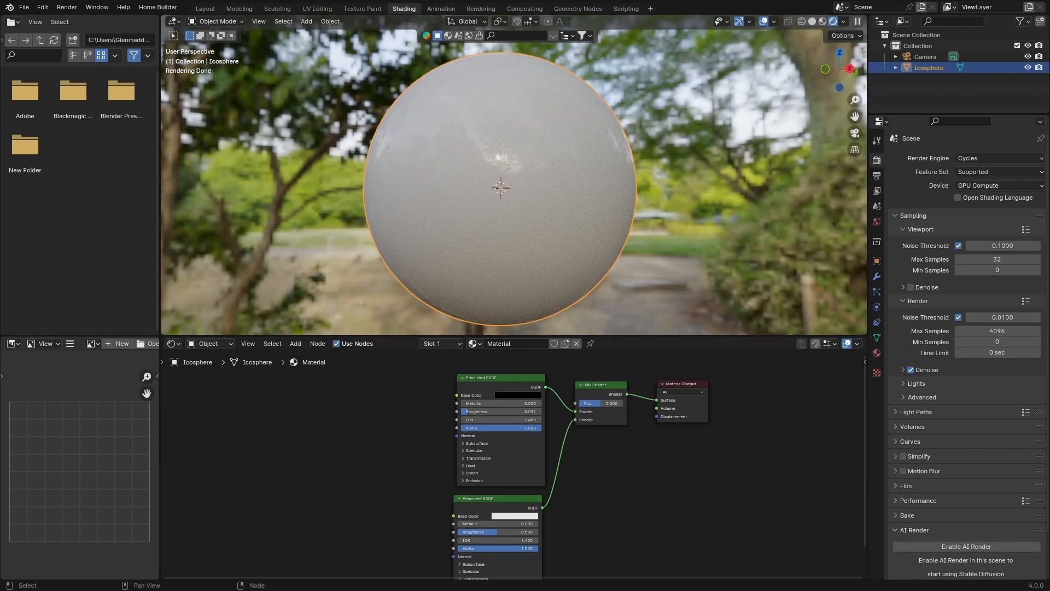
Give the lower Principled BSDF a darkened, fully saturated red Base Color and set its Roughness to 0.768
{"action": "left_click", "coordinate": [497, 499]}
{"action": "left_click", "coordinate": [518, 395]}
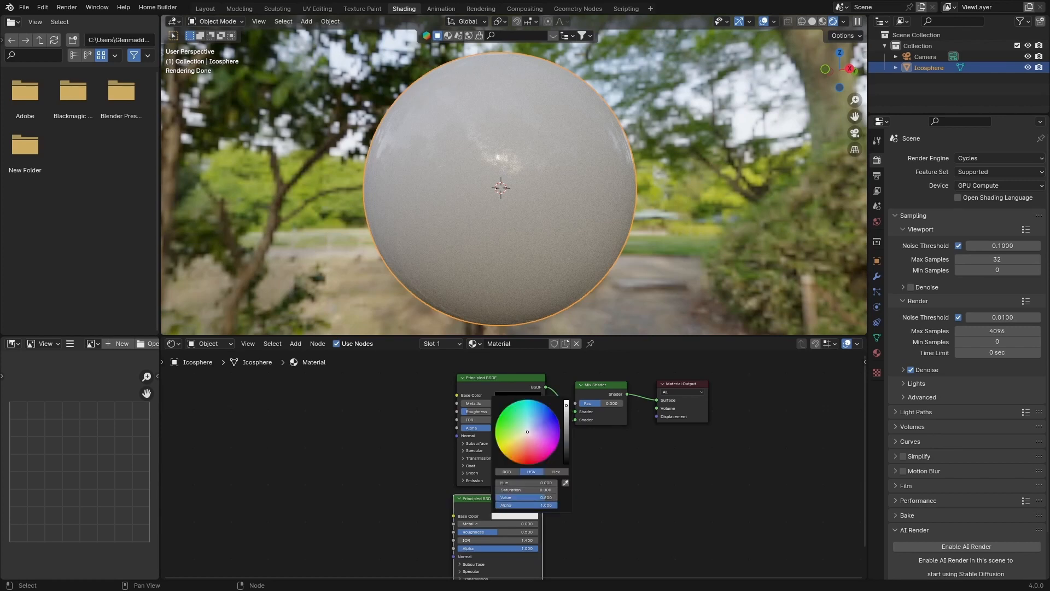
{"action": "mouse_move", "coordinate": [566, 406]}
{"action": "left_mouse_down"}
{"action": "mouse_move", "coordinate": [566, 418]}
{"action": "mouse_move", "coordinate": [566, 400]}
{"action": "left_mouse_up"}
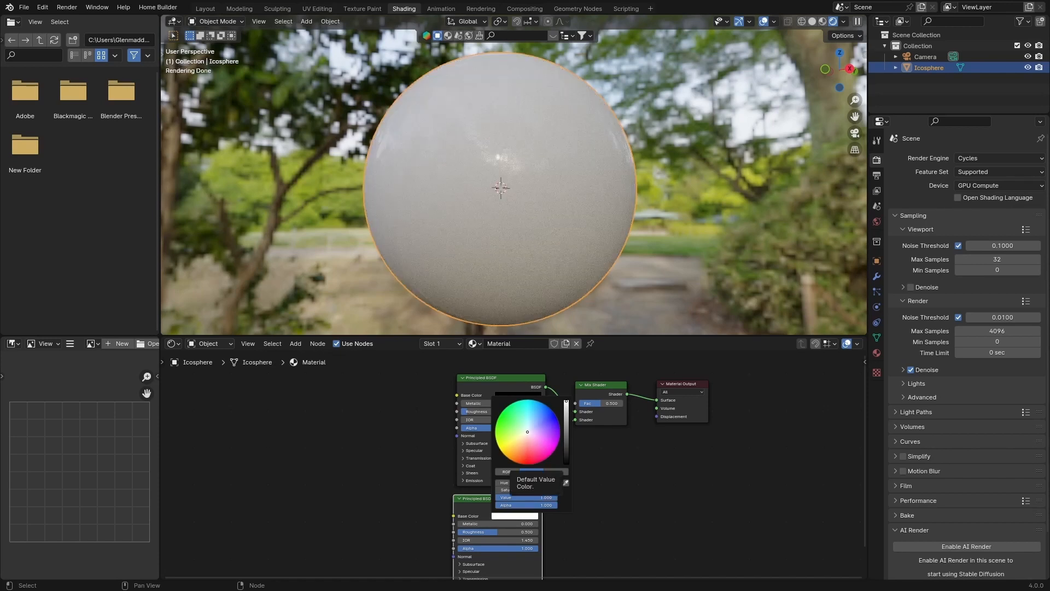
{"action": "left_click_drag", "start_coordinate": [518, 443], "coordinate": [523, 464]}
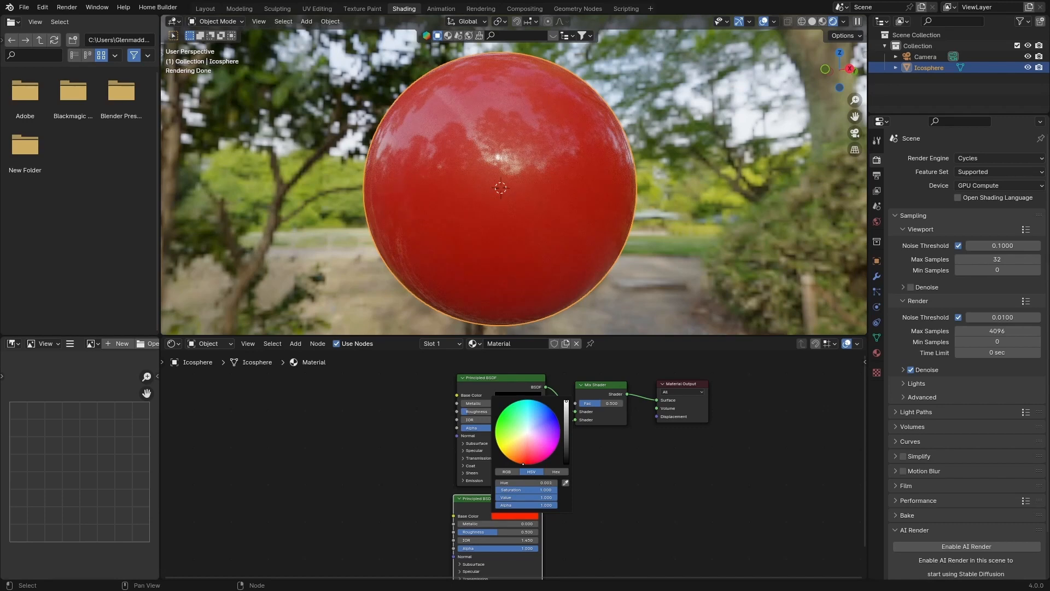
{"action": "left_click_drag", "start_coordinate": [566, 402], "coordinate": [566, 421]}
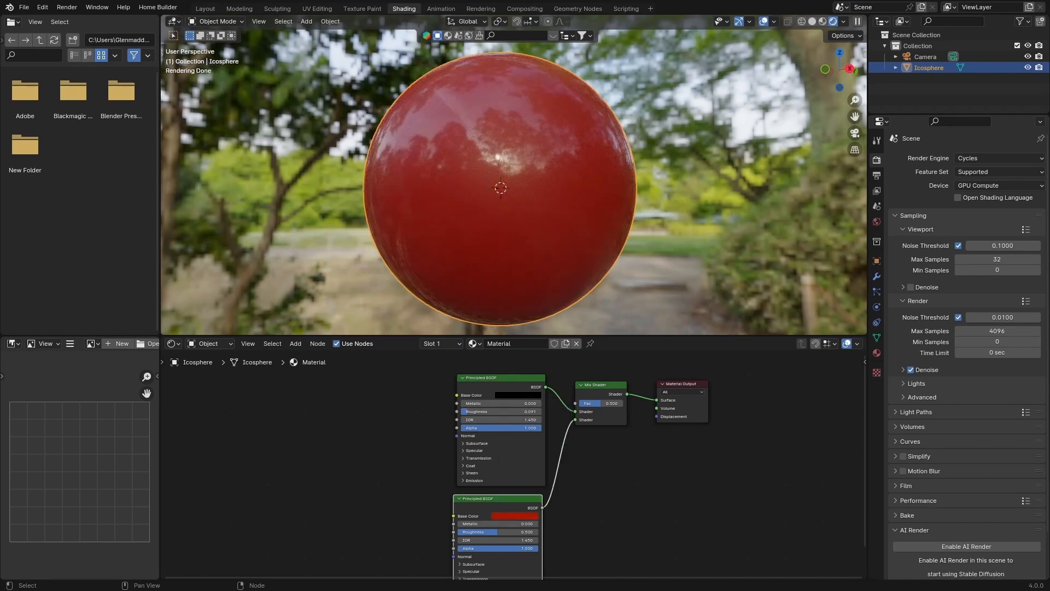
{"action": "left_click_drag", "start_coordinate": [495, 532], "coordinate": [528, 532]}
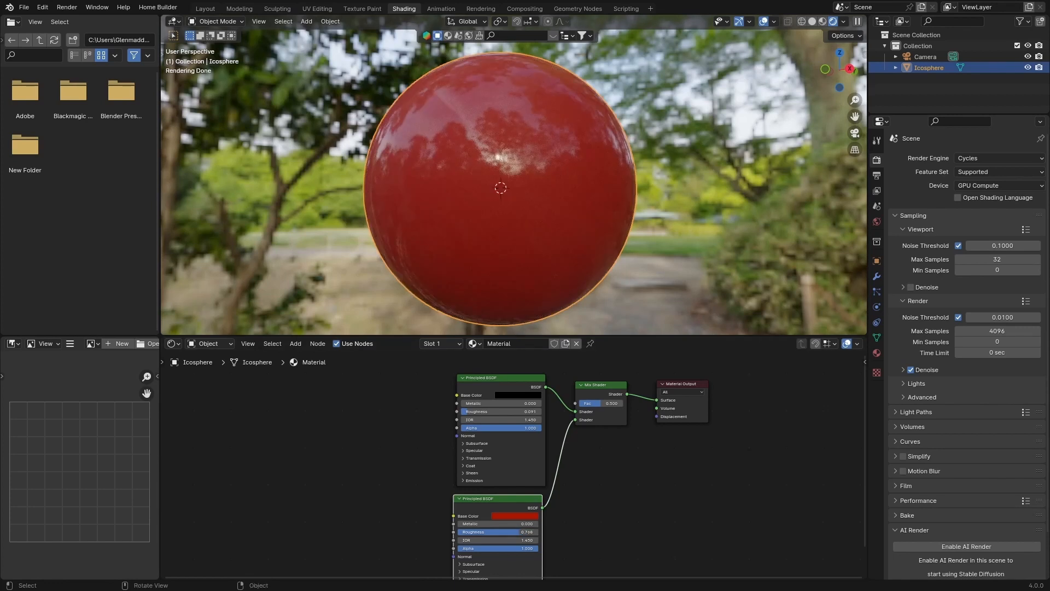
Move the Mix Shader upward, above the level of the Material Output, to free space between the nodes
{"action": "middle_click_drag", "start_coordinate": [505, 502], "coordinate": [511, 466]}
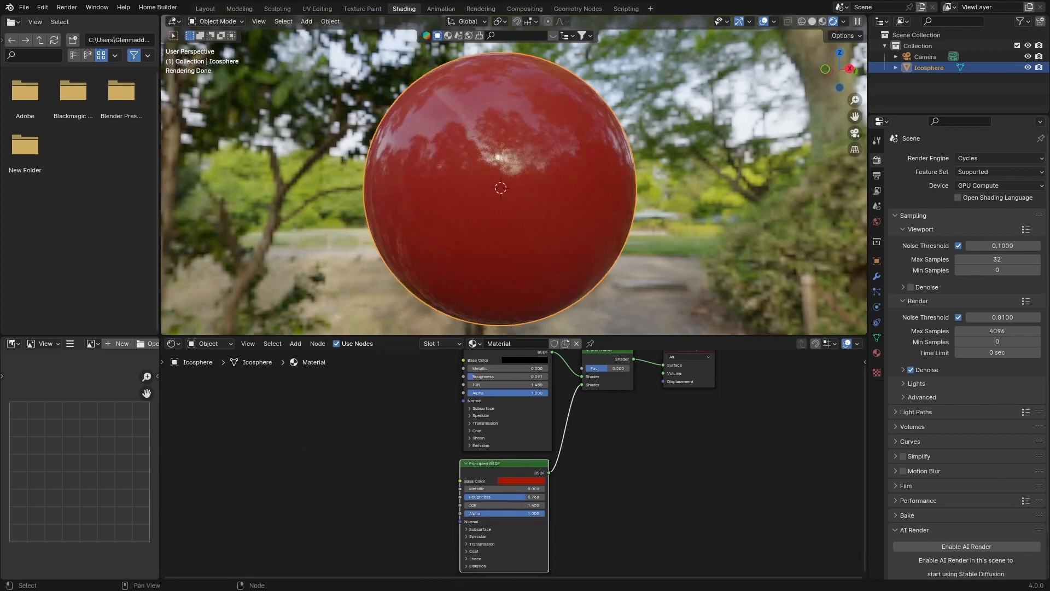
{"action": "scroll", "coordinate": [511, 466], "scroll_direction": "up", "scroll_amount": 3}
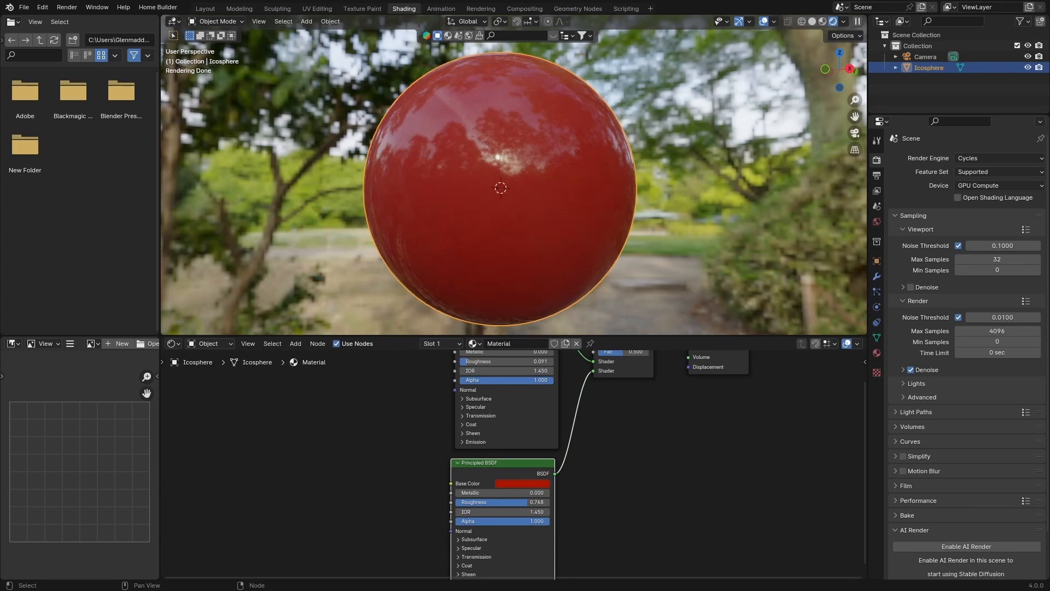
{"action": "middle_click_drag", "start_coordinate": [629, 427], "coordinate": [642, 532]}
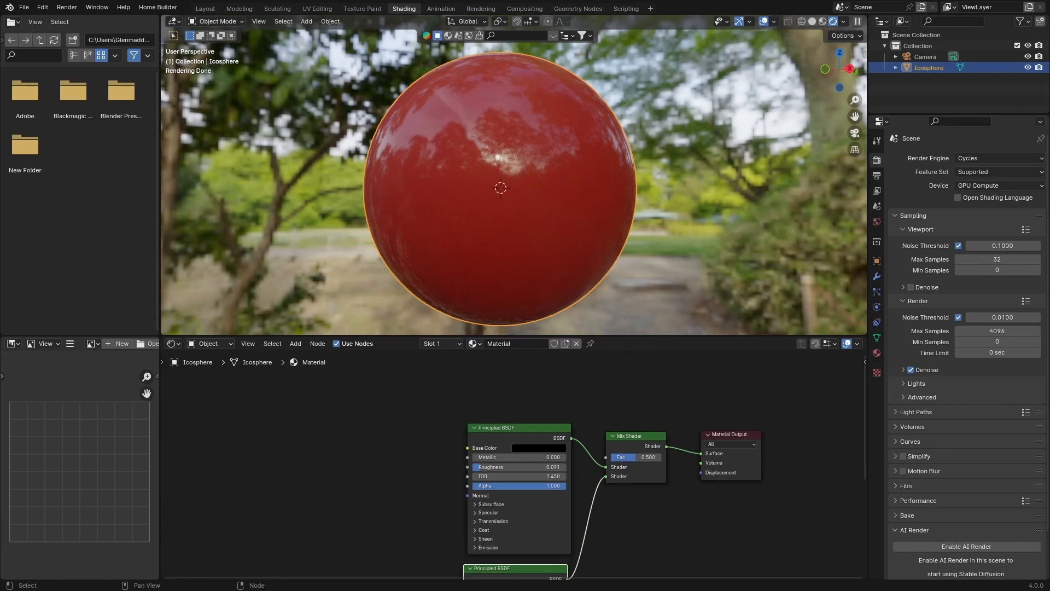
{"action": "left_click_drag", "start_coordinate": [634, 435], "coordinate": [638, 369]}
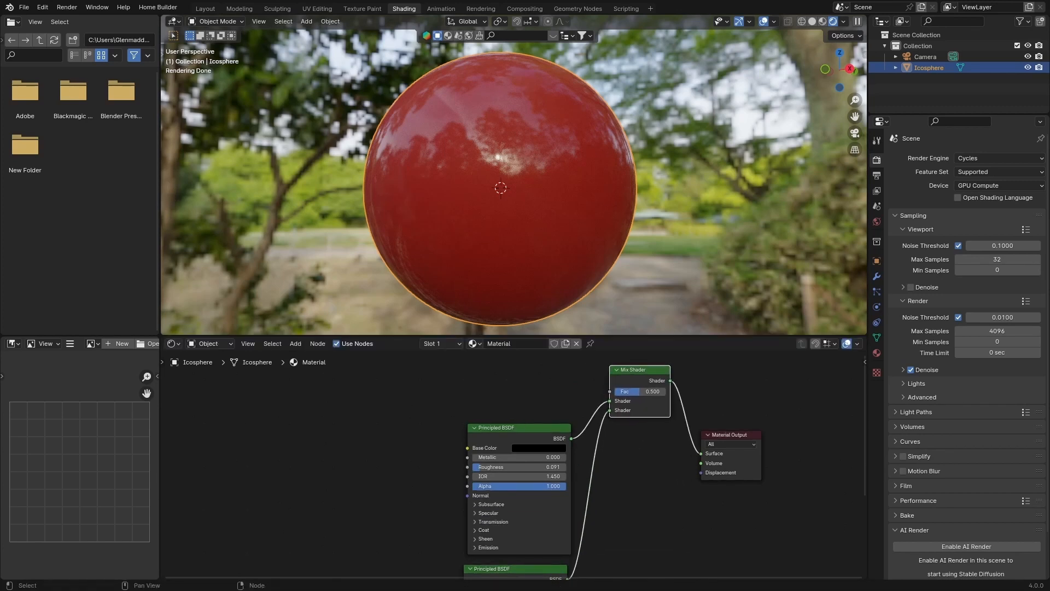
Add a Color Ramp node above the upper Principled BSDF
{"action": "middle_click_drag", "start_coordinate": [364, 388], "coordinate": [361, 424]}
{"action": "key", "text": "shift+a"}
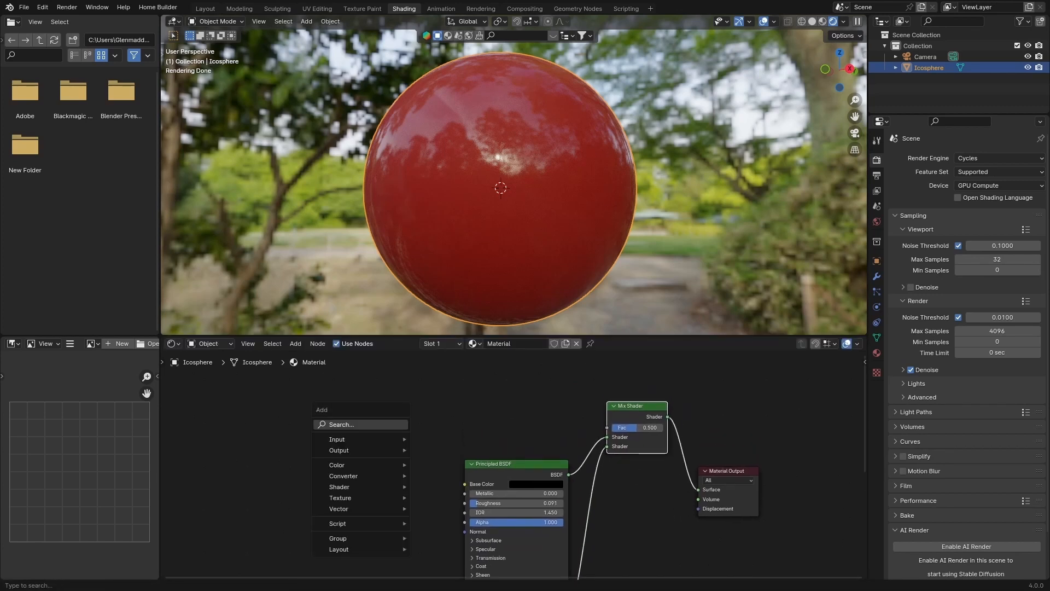
{"action": "type", "text": "color"}
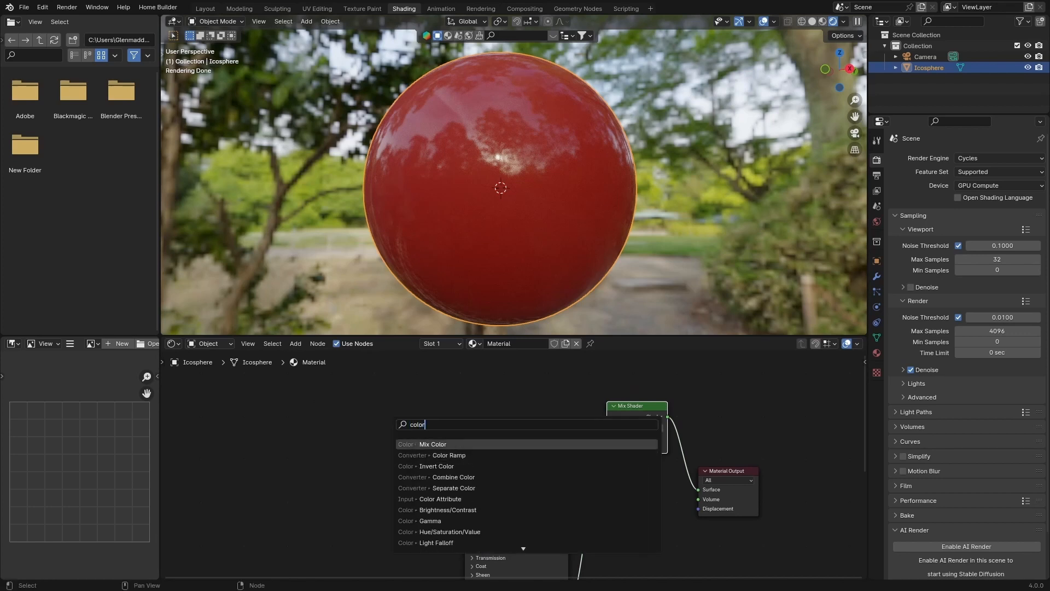
{"action": "key", "text": "Down"}
{"action": "key", "text": "Return"}
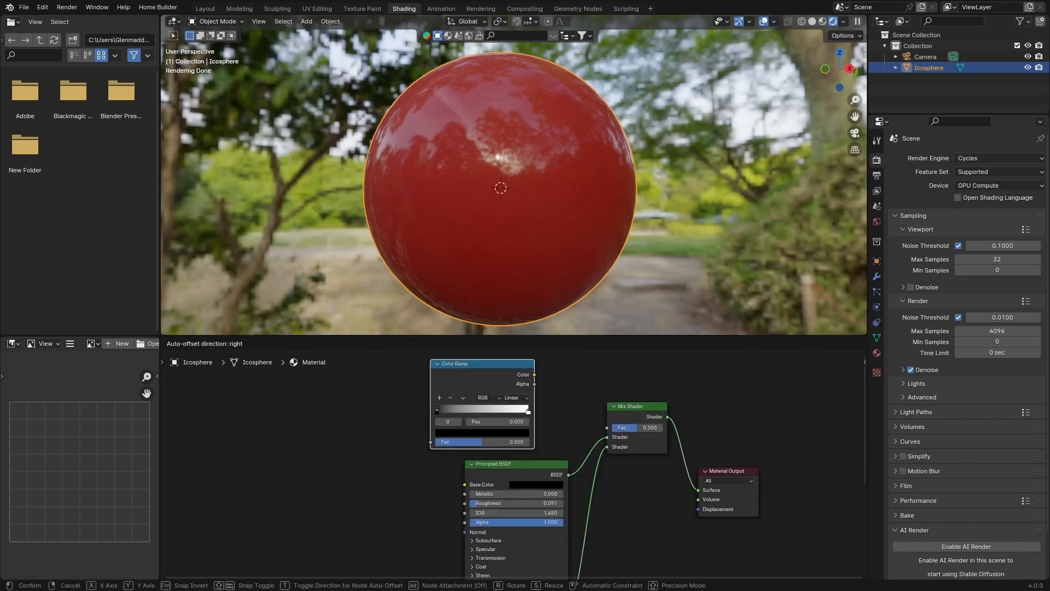
{"action": "left_click", "coordinate": [408, 385]}
Add a Voronoi Texture node ahead of the Color Ramp
{"action": "middle_click_drag", "start_coordinate": [408, 438], "coordinate": [490, 434]}
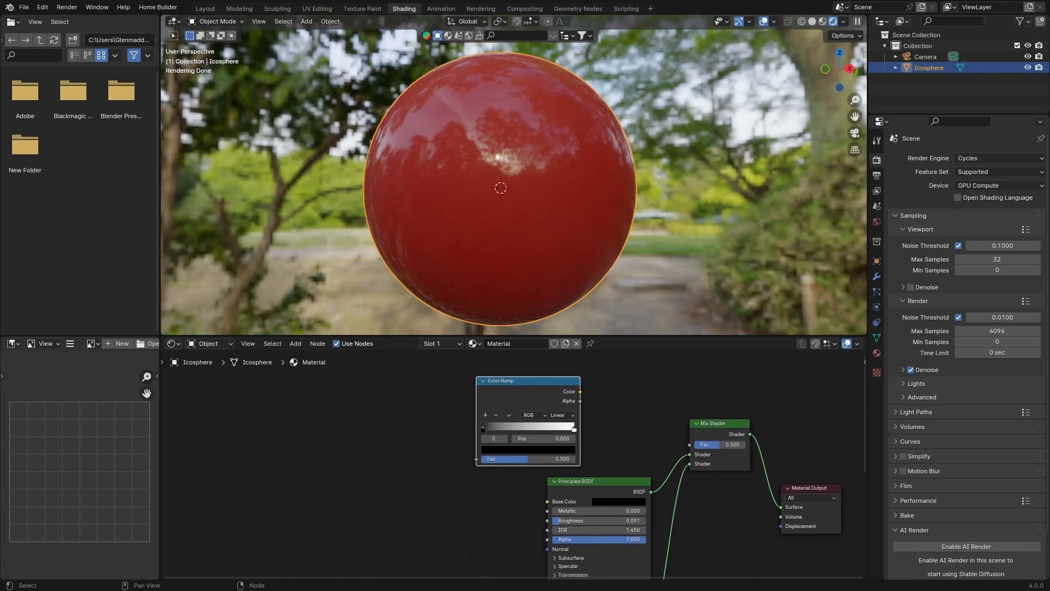
{"action": "key", "text": "shift+a"}
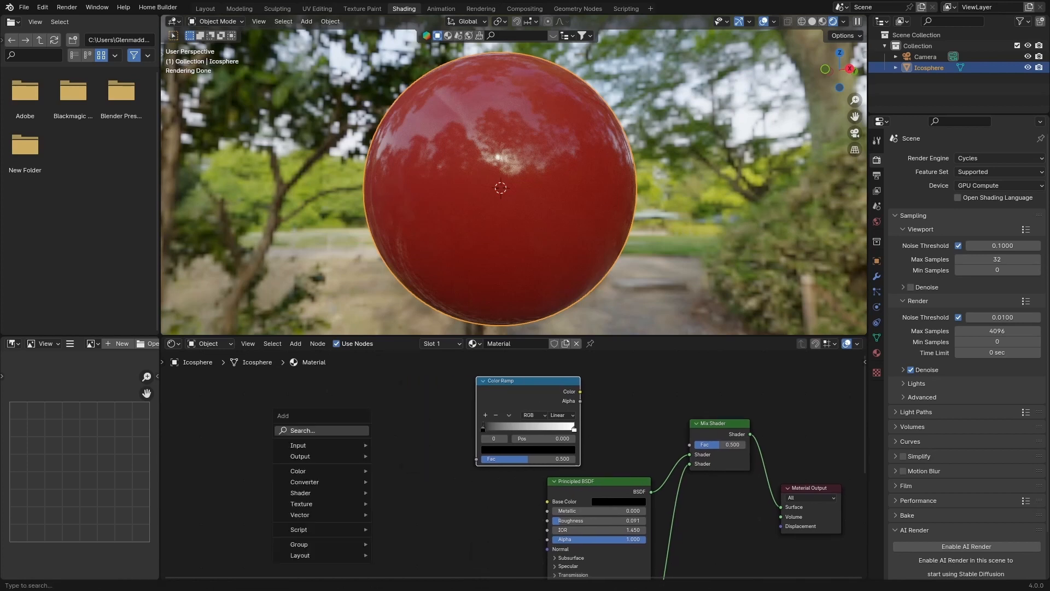
{"action": "type", "text": "vern"}
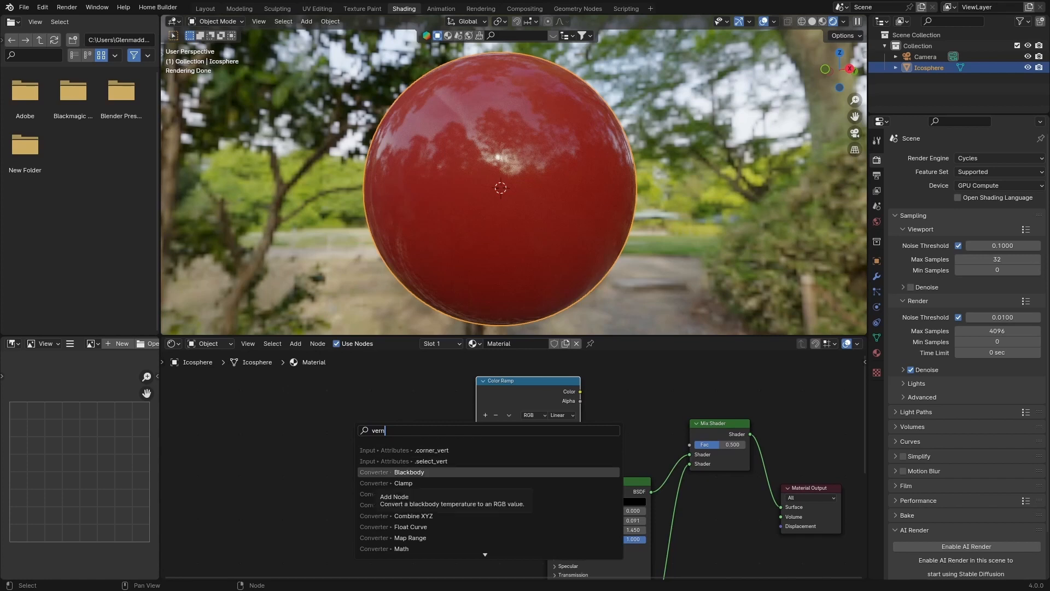
{"action": "type", "text": "n"}
{"action": "key", "text": "BackSpace"}
{"action": "type", "text": "o"}
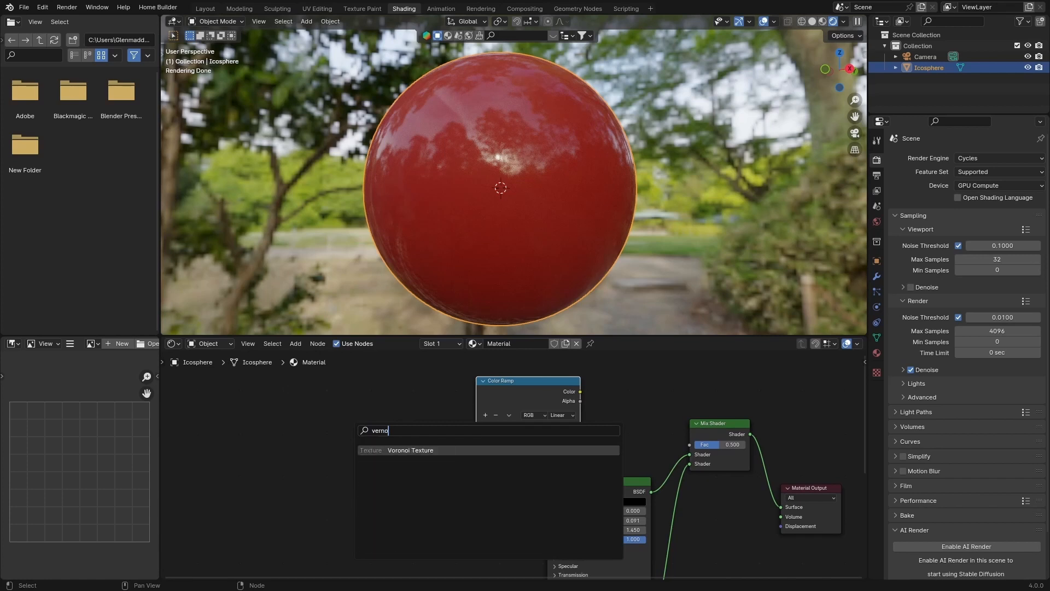
{"action": "key", "text": "Return"}
{"action": "left_click", "coordinate": [365, 403]}
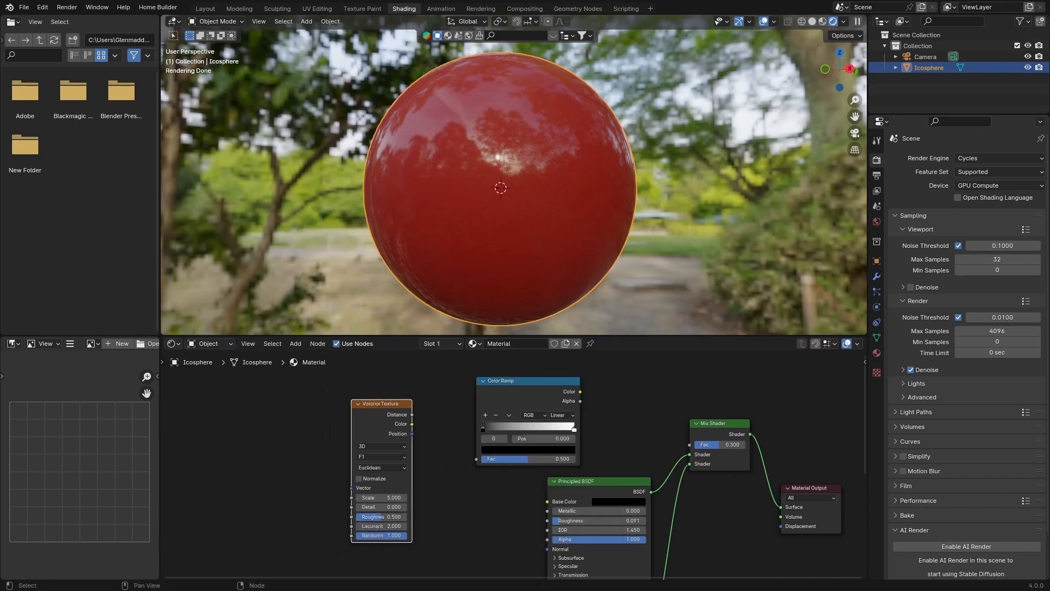
Add a Magic Texture node ahead of the Voronoi Texture
{"action": "key", "text": "shift+a"}
{"action": "type", "text": "mag"}
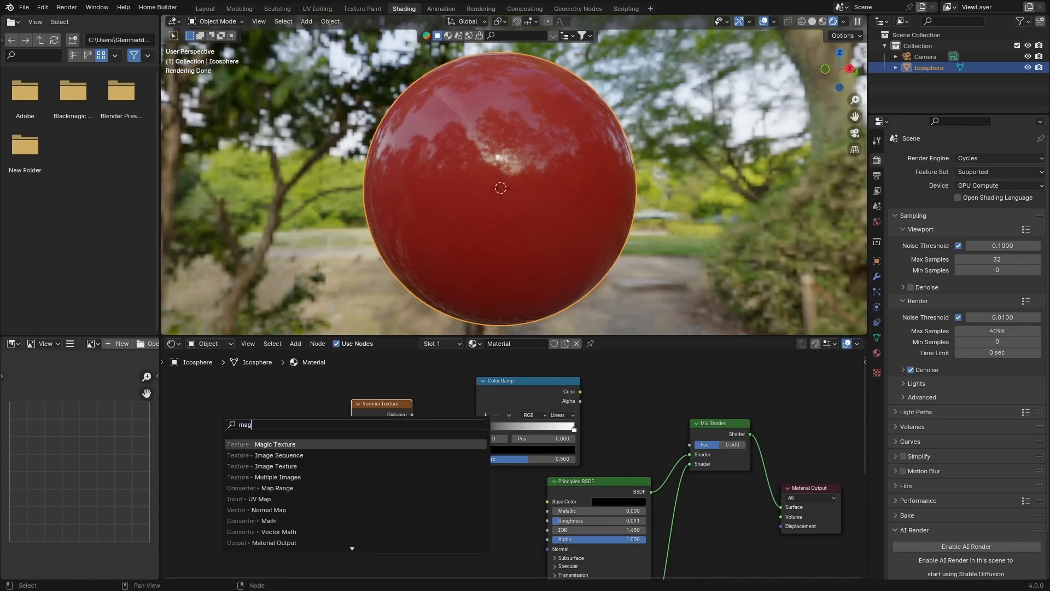
{"action": "key", "text": "Return"}
{"action": "left_click", "coordinate": [252, 445]}
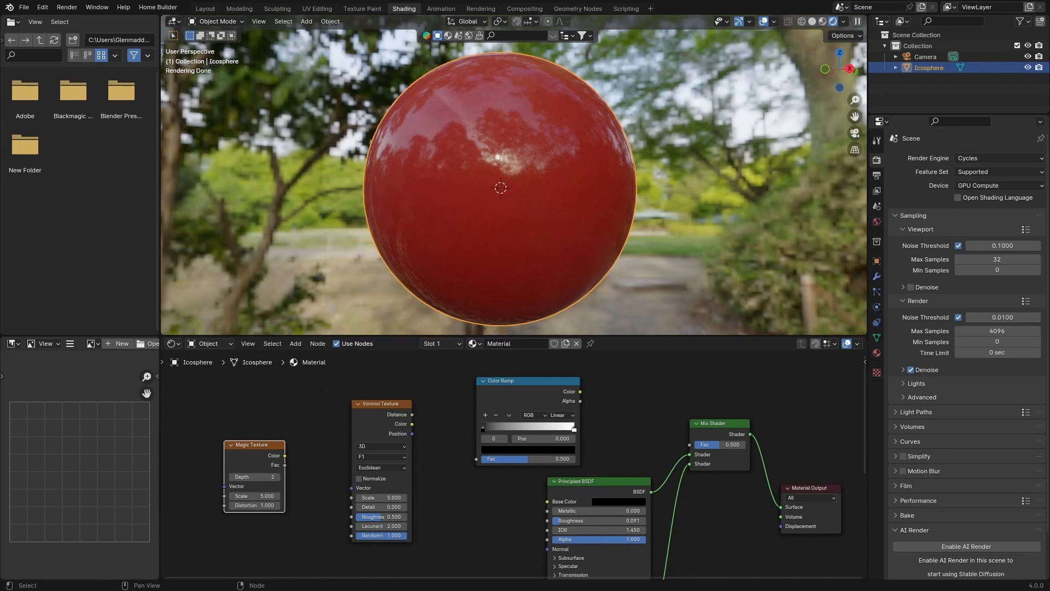
Link Magic Texture Color to Voronoi Vector, Voronoi Color to Color Ramp Fac, and Color Ramp Color to Mix Shader Fac
{"action": "left_click_drag", "start_coordinate": [285, 455], "coordinate": [352, 488]}
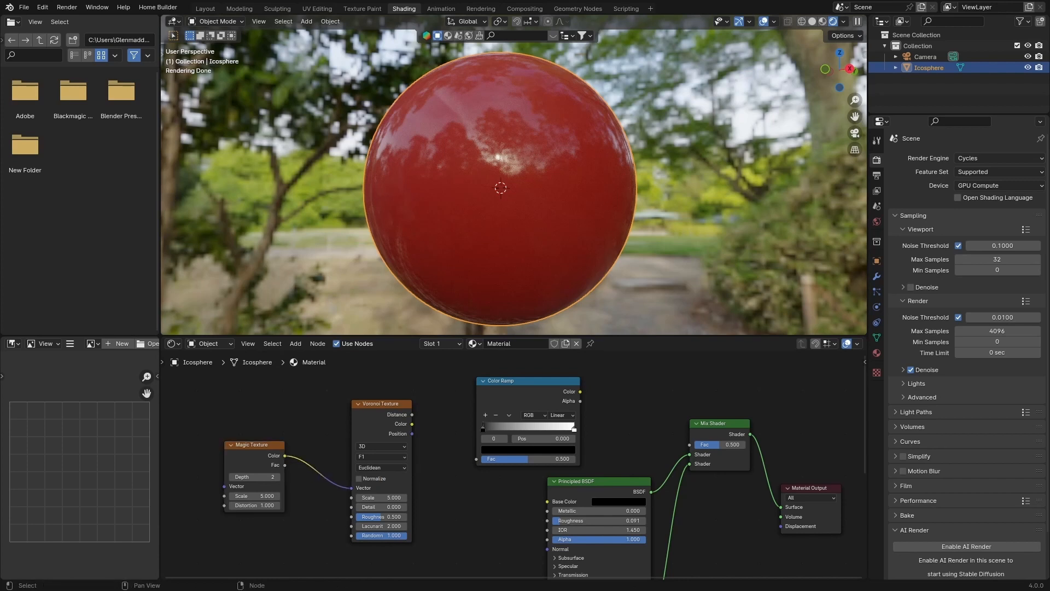
{"action": "left_click_drag", "start_coordinate": [412, 424], "coordinate": [476, 458]}
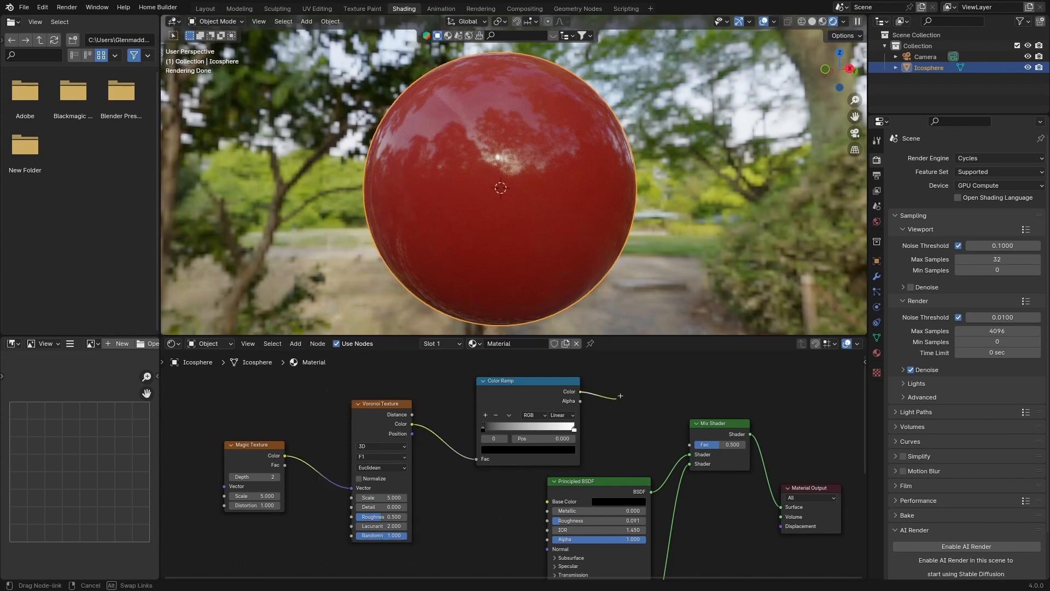
{"action": "left_click_drag", "start_coordinate": [580, 391], "coordinate": [689, 444]}
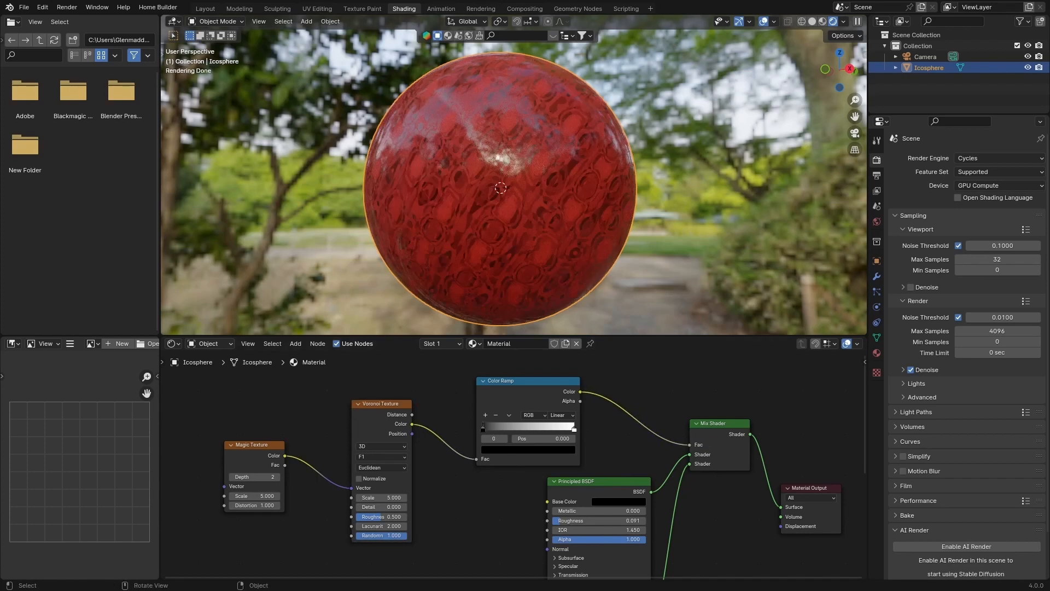
Set the Voronoi Texture's Scale to 0.7
{"action": "scroll", "coordinate": [512, 175], "scroll_direction": "up", "scroll_amount": 5}
{"action": "left_click", "coordinate": [382, 498]}
{"action": "key", "text": "BackSpace"}
{"action": "type", "text": "1"}
{"action": "key", "text": "Return"}
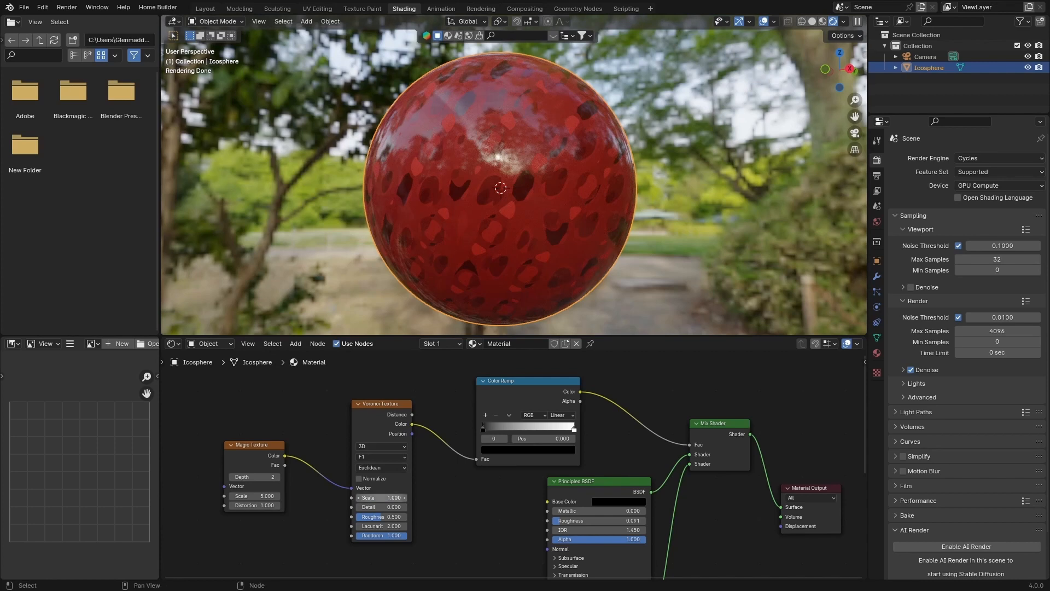
{"action": "left_click", "coordinate": [382, 497]}
{"action": "type", "text": "0.7"}
{"action": "key", "text": "Return"}
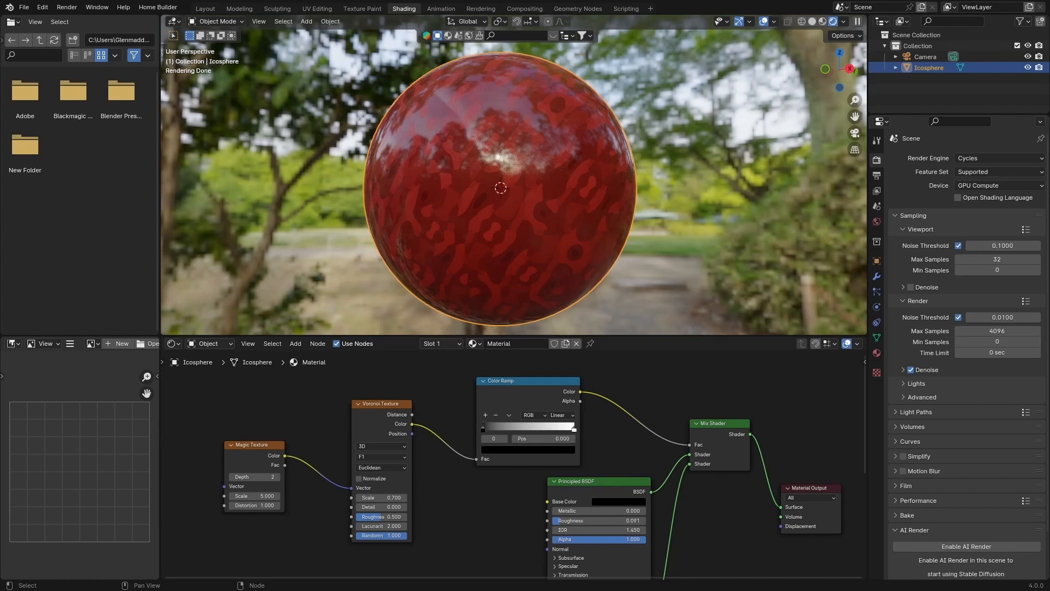
Move the Color Ramp's white stop to position 0.391 and shift its black stop slightly inward
{"action": "left_click_drag", "start_coordinate": [574, 429], "coordinate": [521, 429]}
{"action": "left_click", "coordinate": [486, 428]}
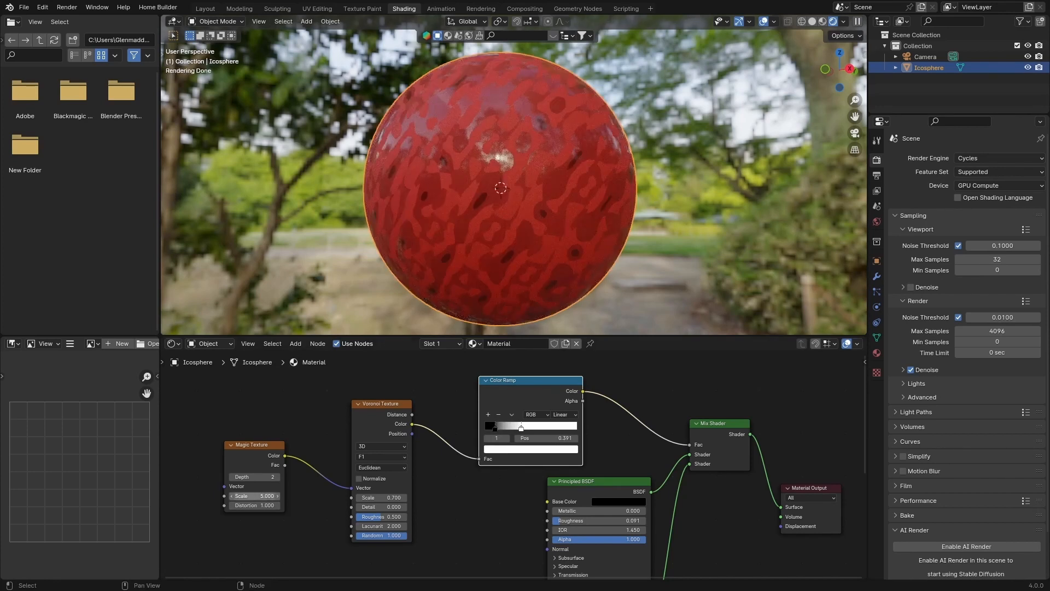
Set the Magic Texture's Scale to 1.800 and its Distortion to 3.200
{"action": "mouse_move", "coordinate": [255, 496]}
{"action": "left_mouse_down"}
{"action": "mouse_move", "coordinate": [231, 496]}
{"action": "mouse_move", "coordinate": [258, 496]}
{"action": "left_mouse_up"}
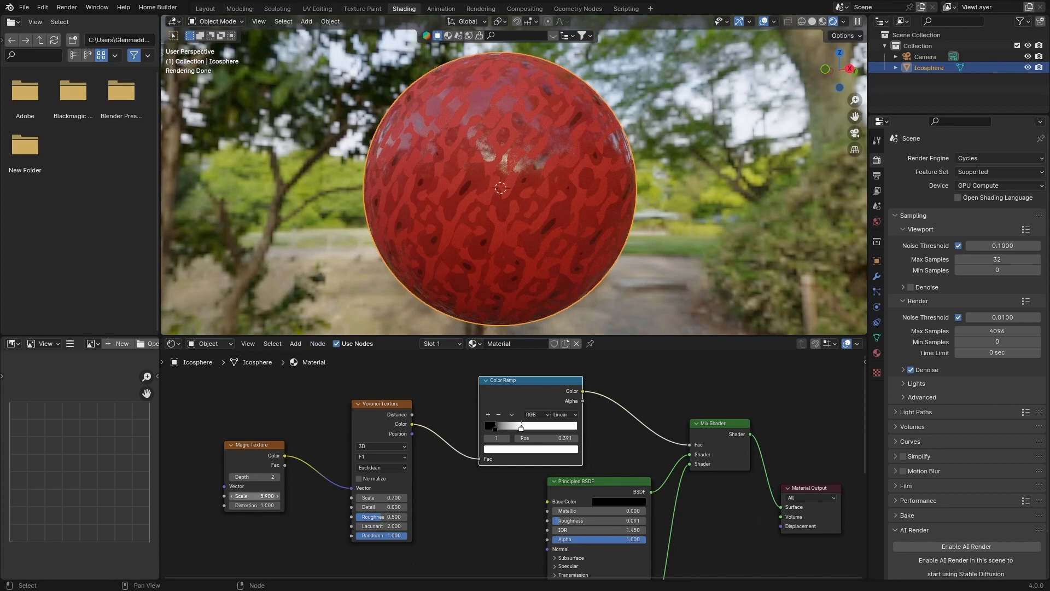
{"action": "mouse_move", "coordinate": [255, 506]}
{"action": "left_mouse_down"}
{"action": "mouse_move", "coordinate": [267, 505]}
{"action": "mouse_move", "coordinate": [230, 496]}
{"action": "mouse_move", "coordinate": [266, 506]}
{"action": "left_mouse_up"}
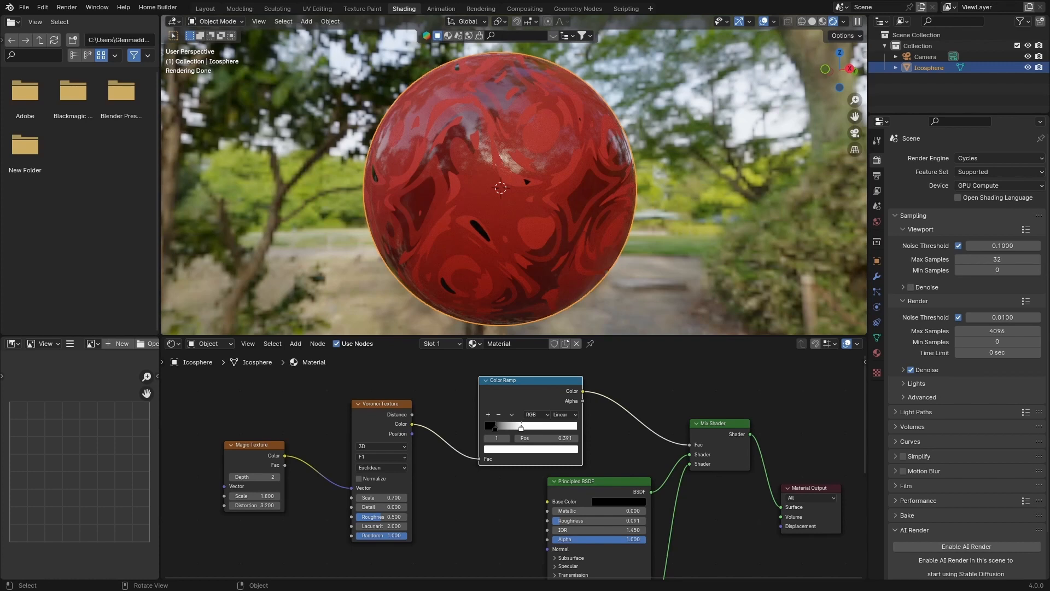
Try shifting the hue of the lower Principled BSDF's red Base Color slightly toward orange
{"action": "scroll", "coordinate": [513, 464], "scroll_direction": "down", "scroll_amount": 2}
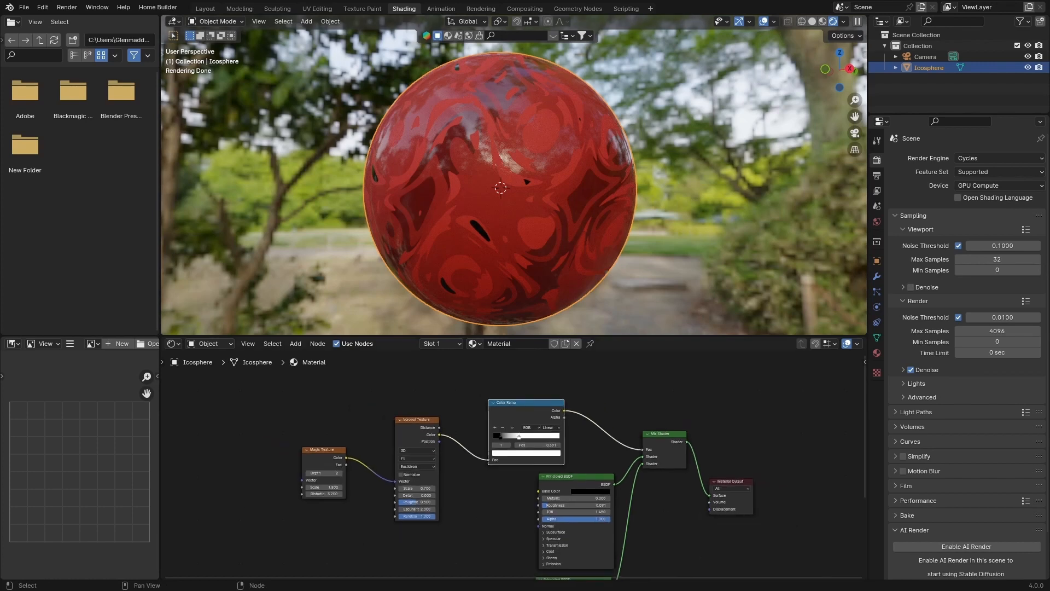
{"action": "middle_click_drag", "start_coordinate": [514, 481], "coordinate": [517, 395]}
{"action": "left_click", "coordinate": [578, 494]}
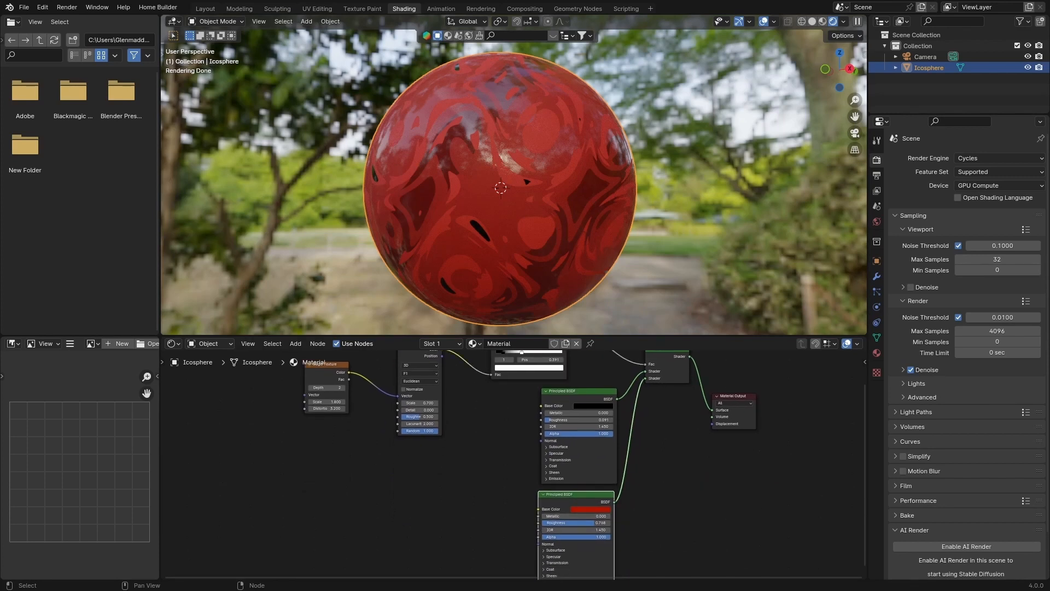
{"action": "left_click", "coordinate": [591, 508]}
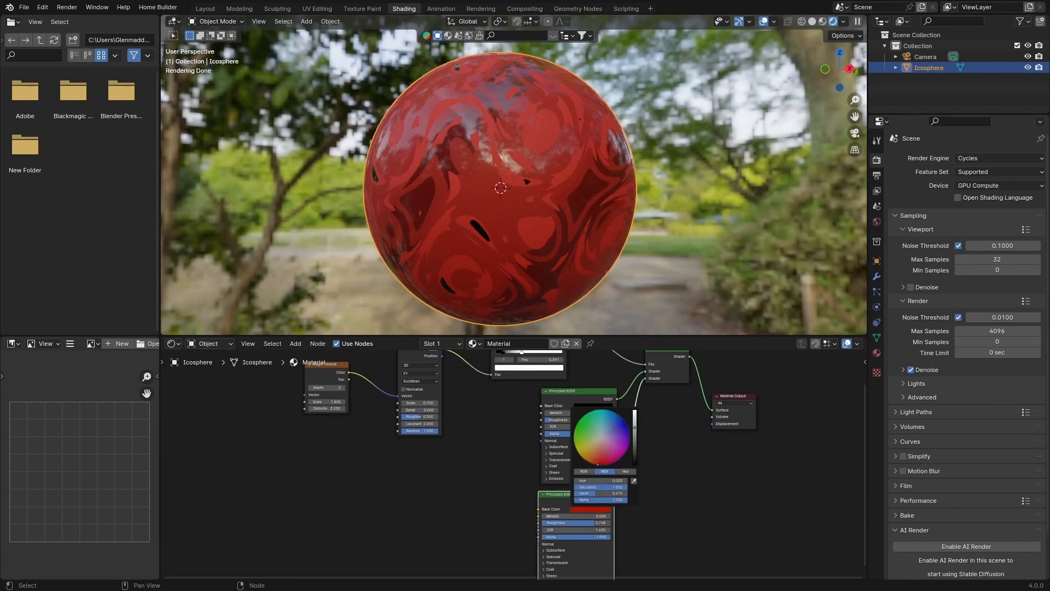
{"action": "mouse_move", "coordinate": [597, 464]}
{"action": "left_mouse_down"}
{"action": "mouse_move", "coordinate": [612, 459]}
{"action": "mouse_move", "coordinate": [580, 454]}
{"action": "mouse_move", "coordinate": [598, 465]}
{"action": "left_mouse_up"}
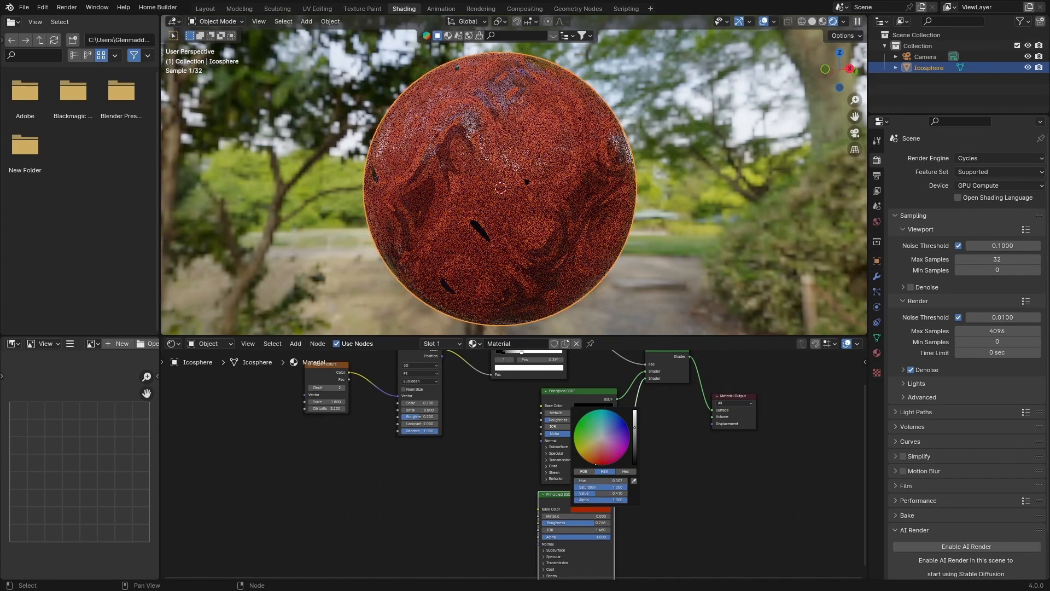
{"action": "middle_click_drag", "start_coordinate": [446, 374], "coordinate": [506, 464]}
{"action": "scroll", "coordinate": [519, 471], "scroll_direction": "up", "scroll_amount": 3}
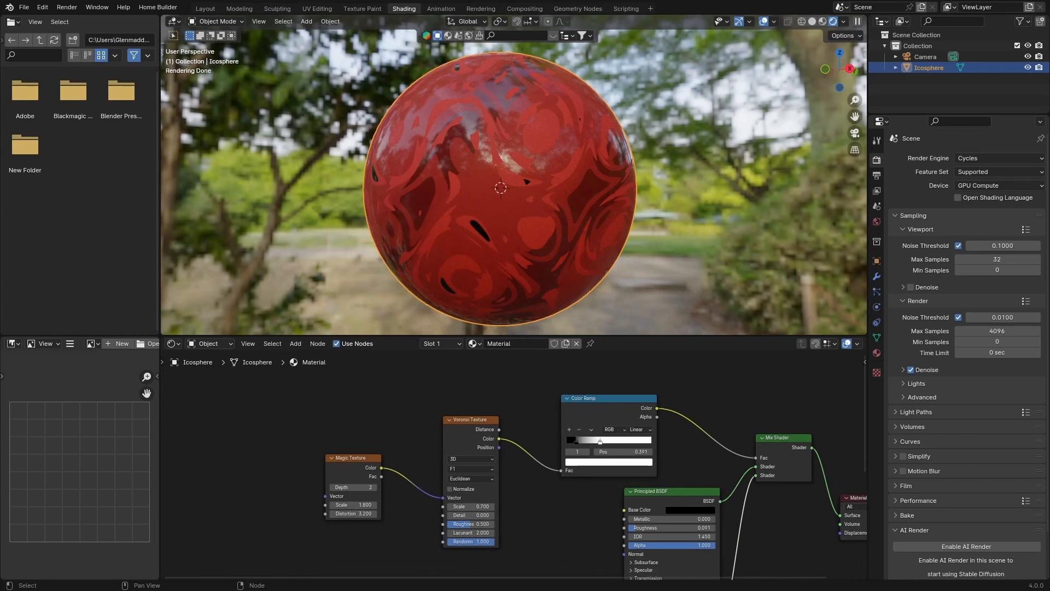
{"action": "scroll", "coordinate": [414, 414], "scroll_direction": "down", "scroll_amount": 4}
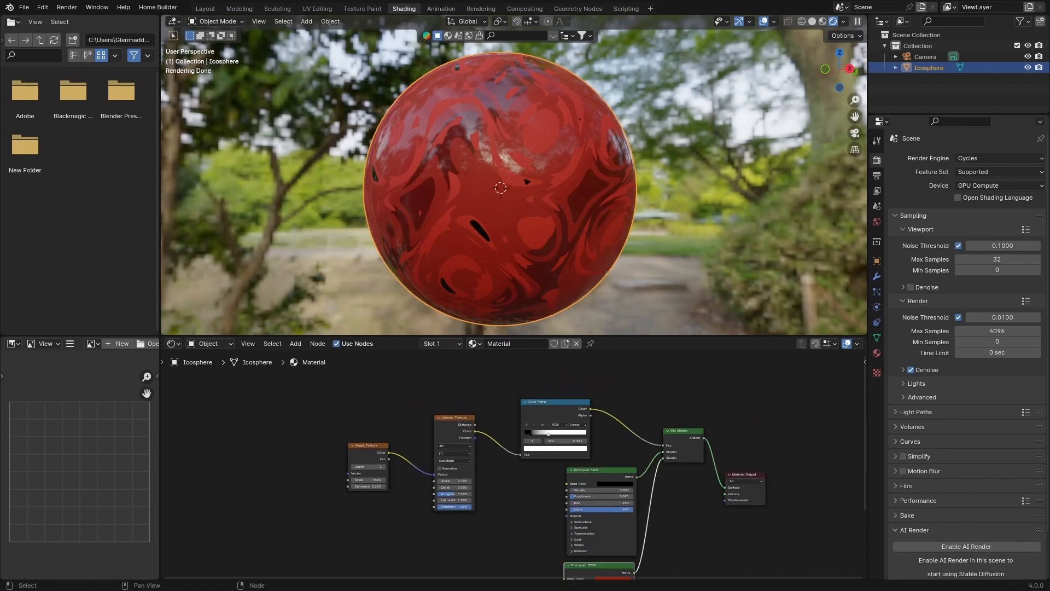
Add a Bump node below the Voronoi Texture and connect the Color Ramp's Color output to its Height input
{"action": "middle_click_drag", "start_coordinate": [414, 413], "coordinate": [422, 368]}
{"action": "key", "text": "shift+a"}
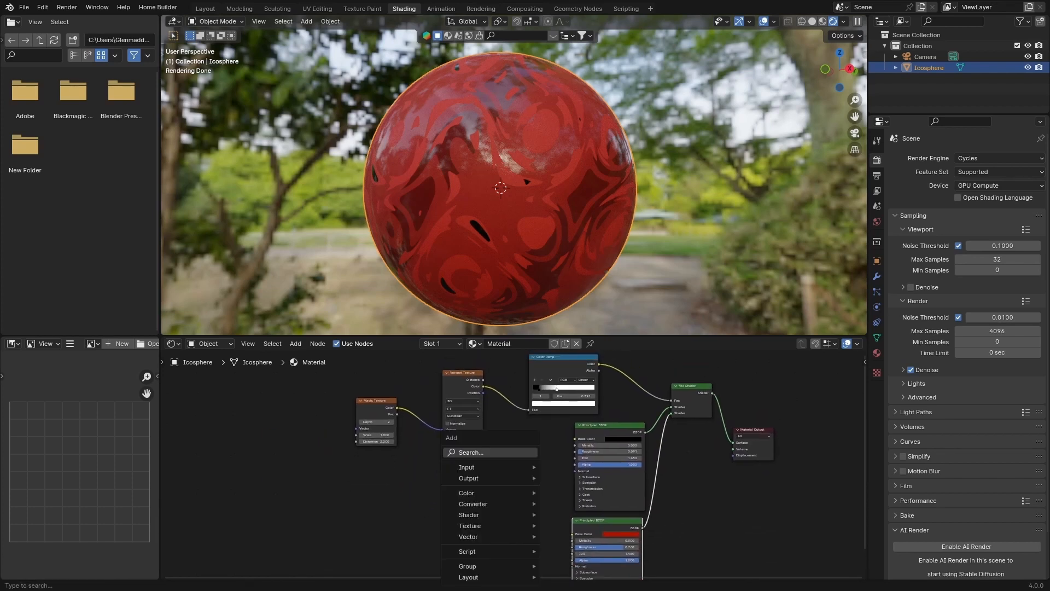
{"action": "type", "text": "bump"}
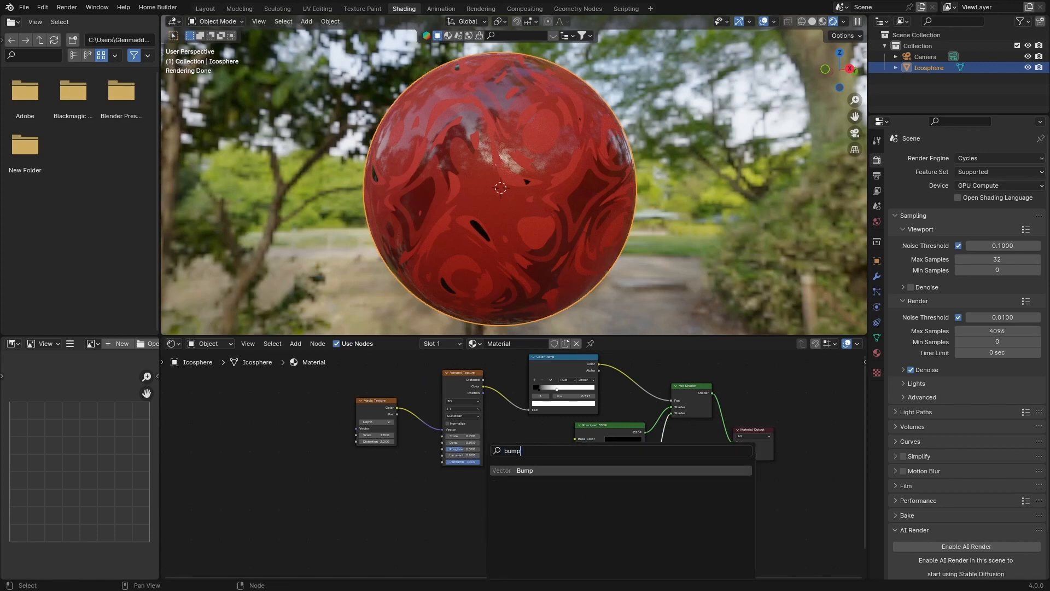
{"action": "key", "text": "Return"}
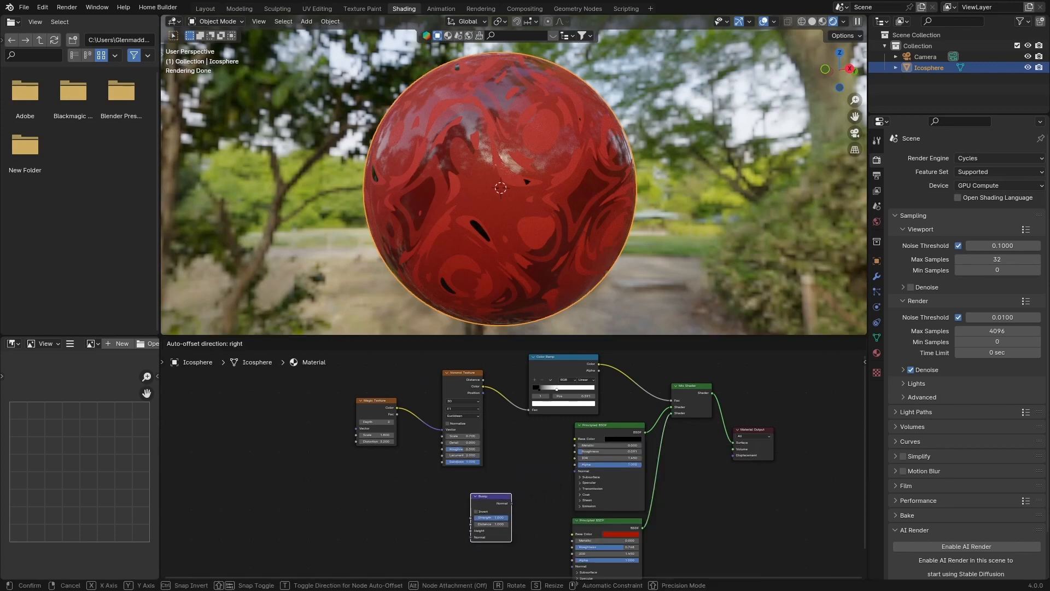
{"action": "left_click", "coordinate": [489, 498]}
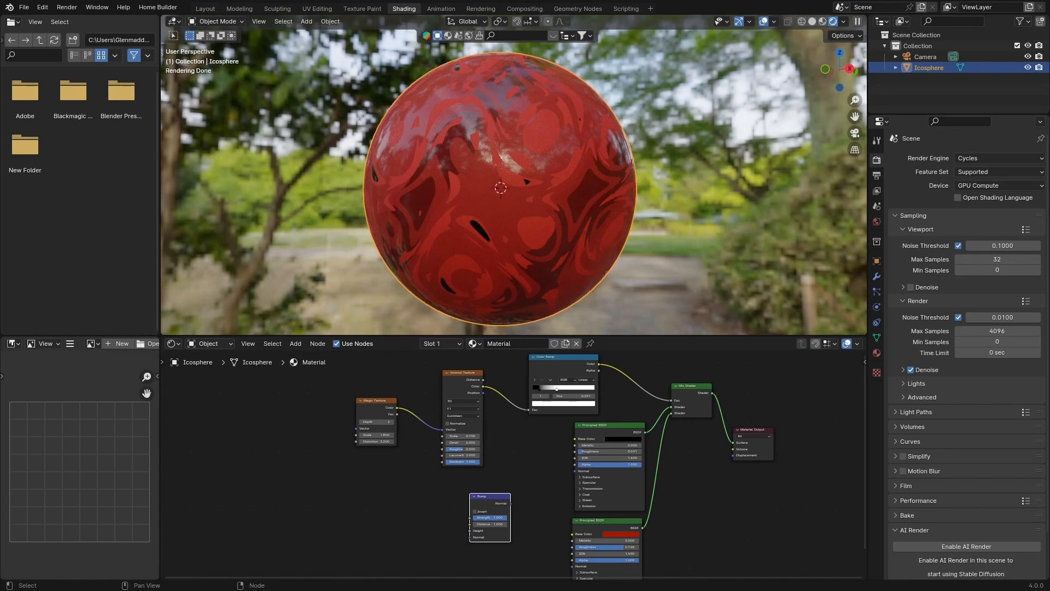
{"action": "left_click_drag", "start_coordinate": [469, 530], "coordinate": [599, 387]}
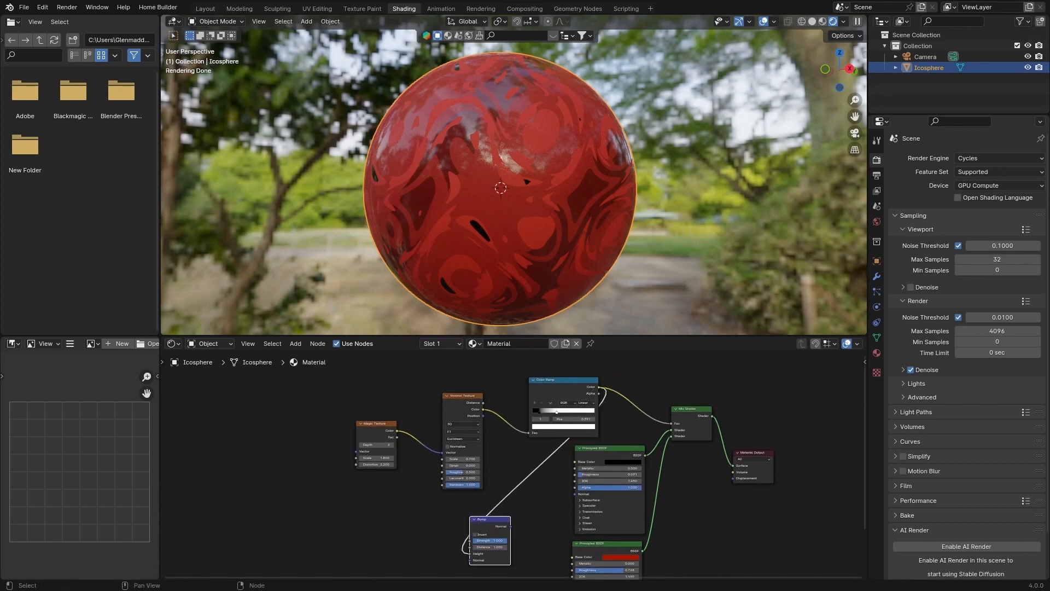
Connect the Bump node's Normal output to the Normal inputs of both Principled BSDFs
{"action": "middle_click_drag", "start_coordinate": [538, 492], "coordinate": [562, 464]}
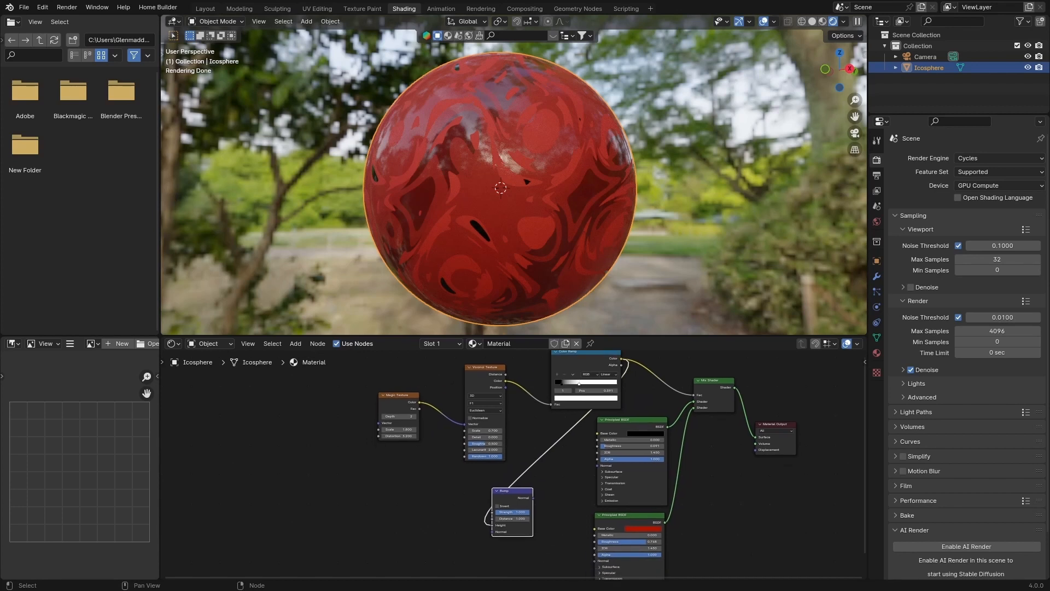
{"action": "scroll", "coordinate": [516, 465], "scroll_direction": "up", "scroll_amount": 2}
{"action": "left_click_drag", "start_coordinate": [539, 506], "coordinate": [619, 466]}
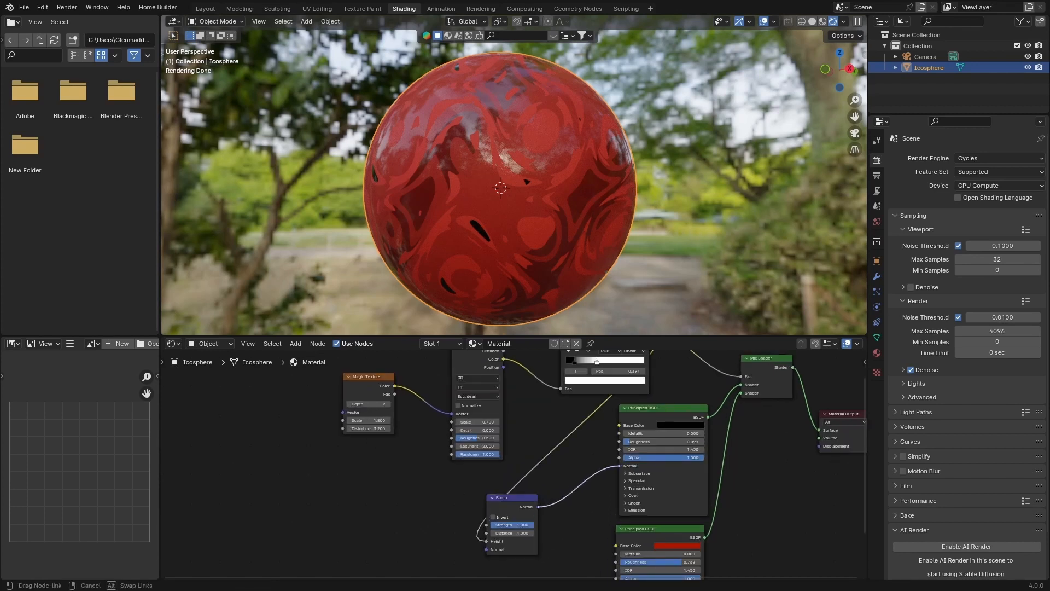
{"action": "middle_click_drag", "start_coordinate": [509, 526], "coordinate": [525, 470]}
{"action": "scroll", "coordinate": [525, 470], "scroll_direction": "up", "scroll_amount": 1}
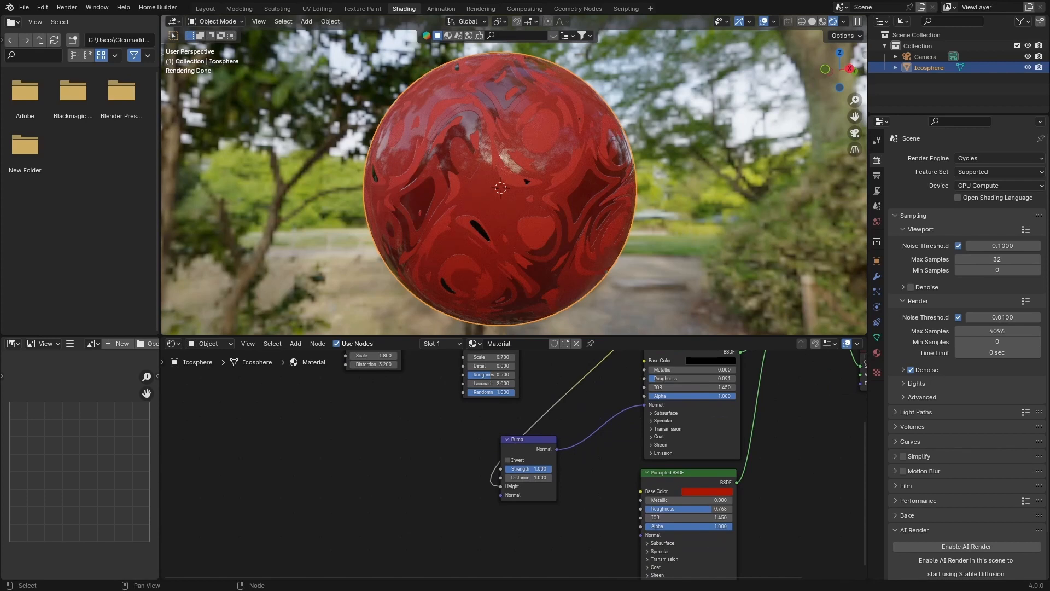
{"action": "left_click_drag", "start_coordinate": [557, 449], "coordinate": [640, 534]}
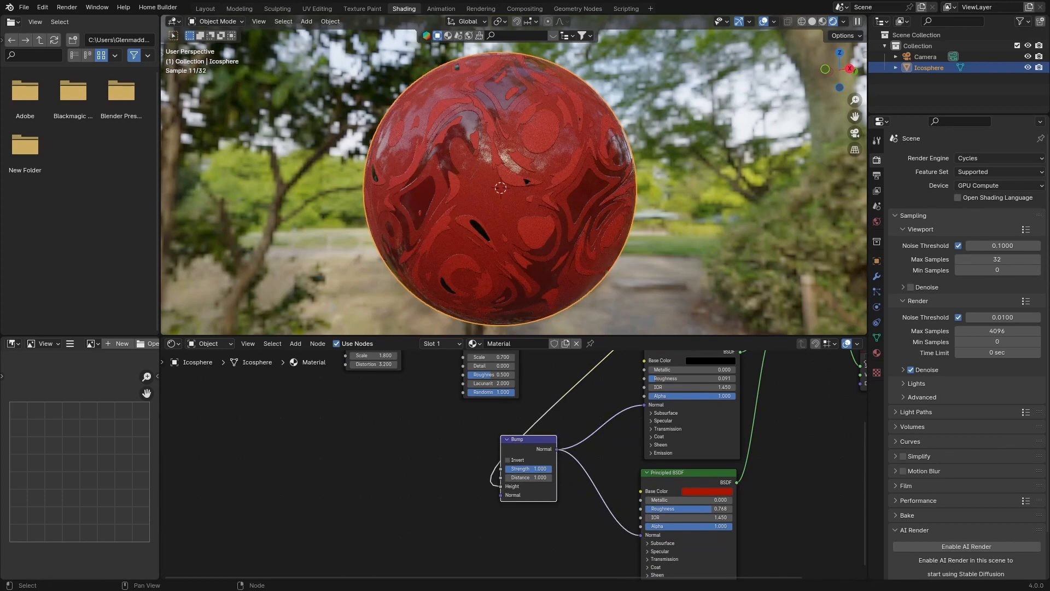
{"action": "scroll", "coordinate": [514, 180], "scroll_direction": "up", "scroll_amount": 4}
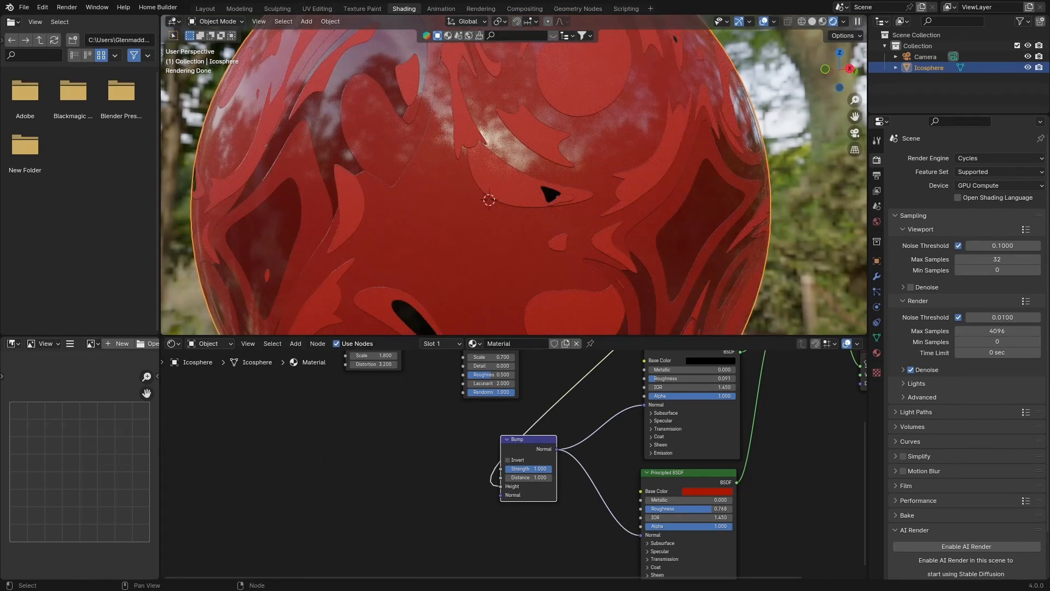
Duplicate the Voronoi Texture and Color Ramp together and place the linked copies beside the Bump node's input side
{"action": "middle_click_drag", "start_coordinate": [514, 416], "coordinate": [518, 543]}
{"action": "left_click", "coordinate": [518, 543]}
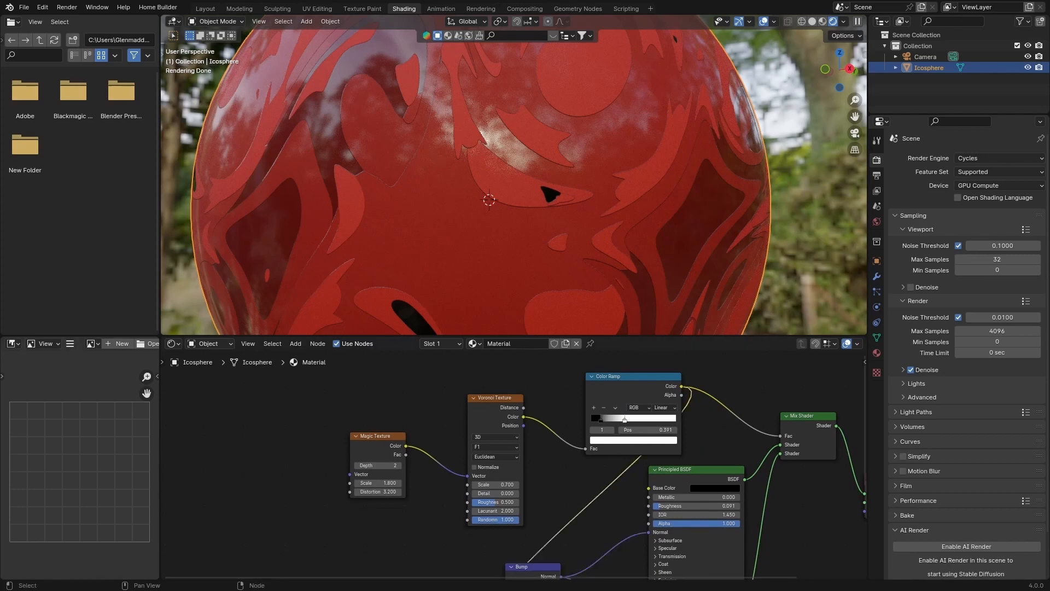
{"action": "left_click_drag", "start_coordinate": [305, 412], "coordinate": [646, 366]}
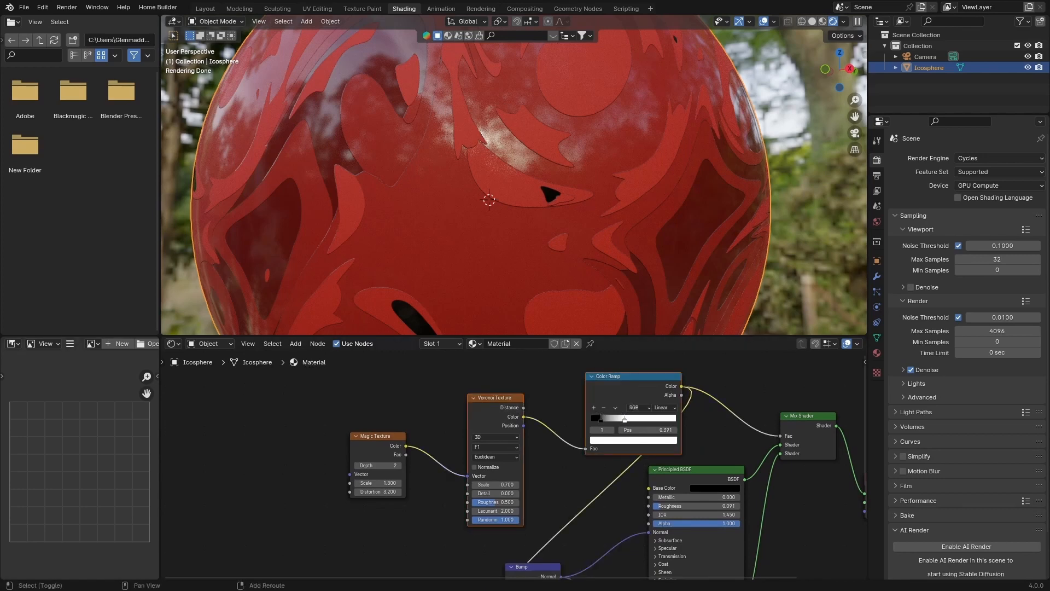
{"action": "key", "text": "shift+d"}
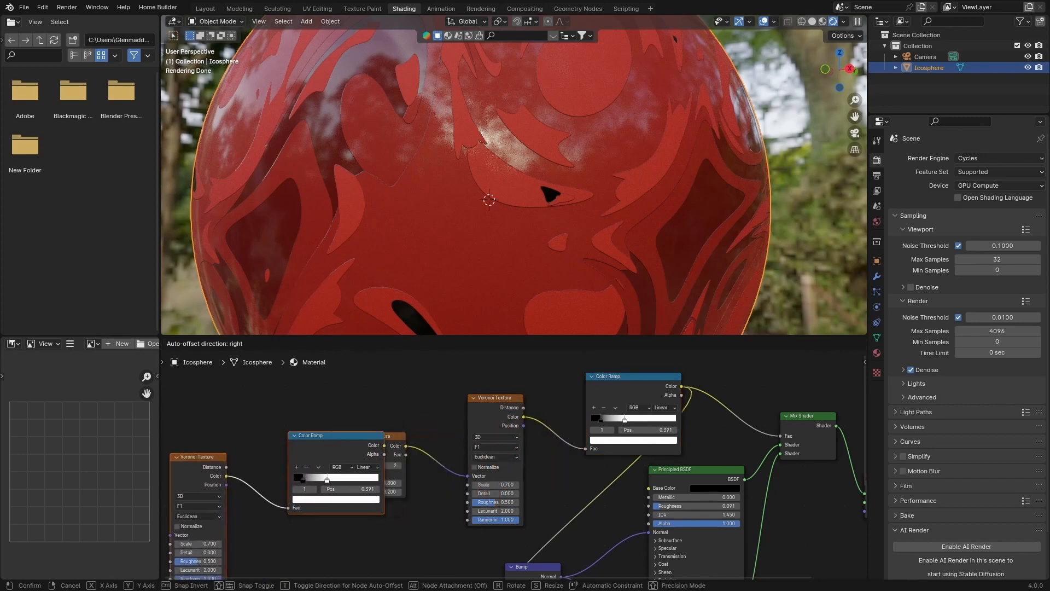
{"action": "left_click", "coordinate": [281, 440]}
{"action": "middle_click_drag", "start_coordinate": [280, 440], "coordinate": [415, 351]}
{"action": "key", "text": "g"}
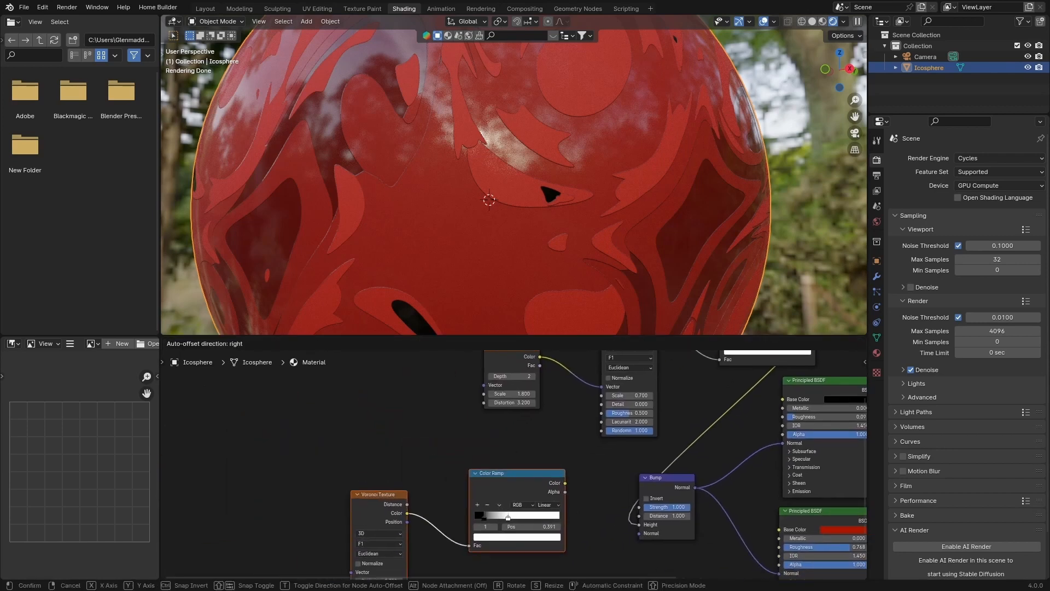
{"action": "left_click", "coordinate": [565, 475]}
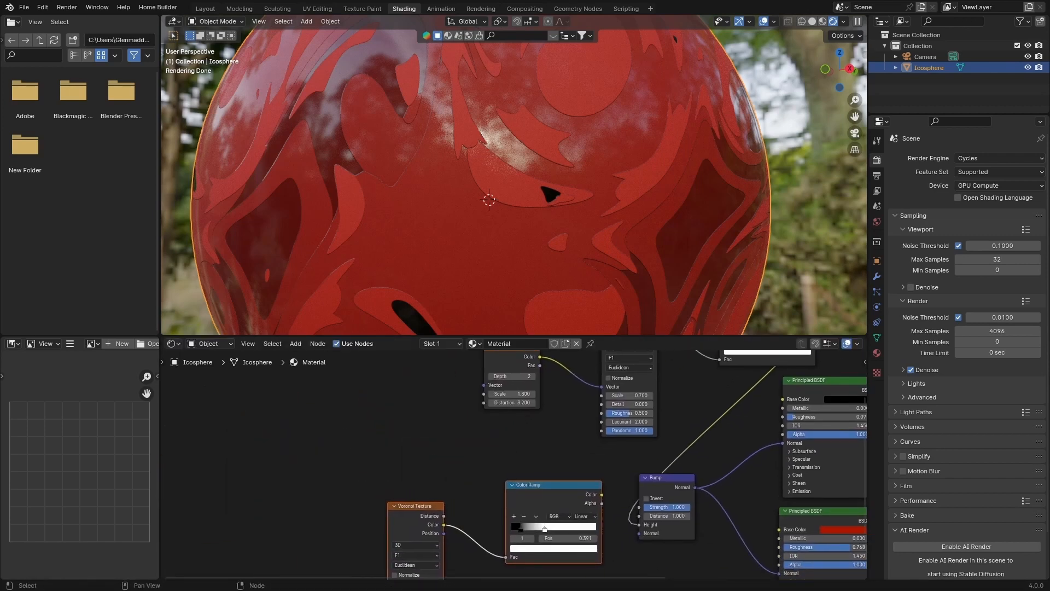
{"action": "middle_click_drag", "start_coordinate": [565, 475], "coordinate": [631, 489]}
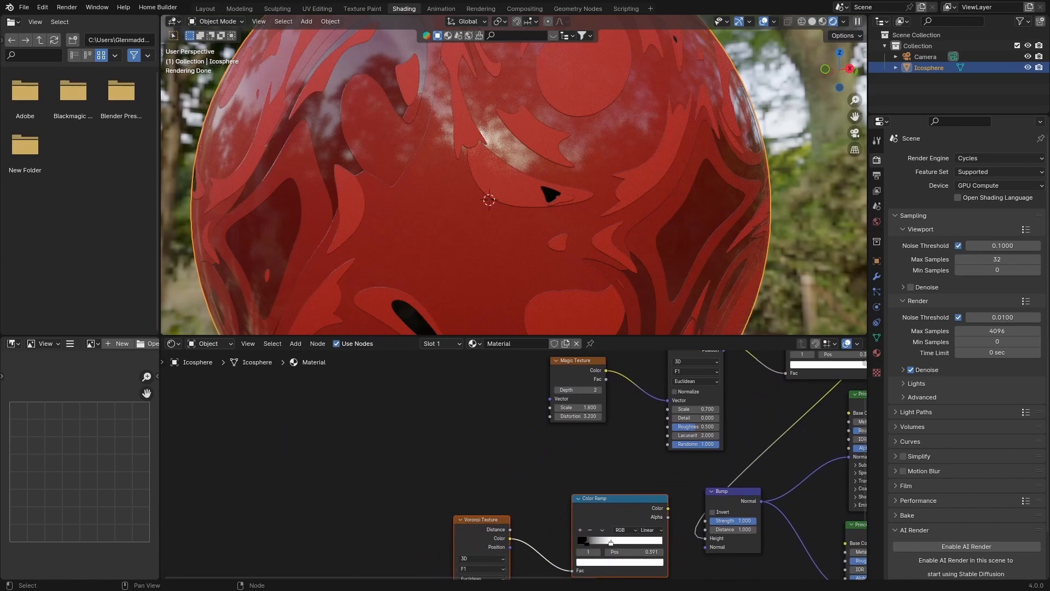
Duplicate the Magic Texture beside the copied Voronoi Texture and connect its Color output to that Voronoi's Vector input
{"action": "left_click", "coordinate": [575, 373]}
{"action": "key", "text": "shift+d"}
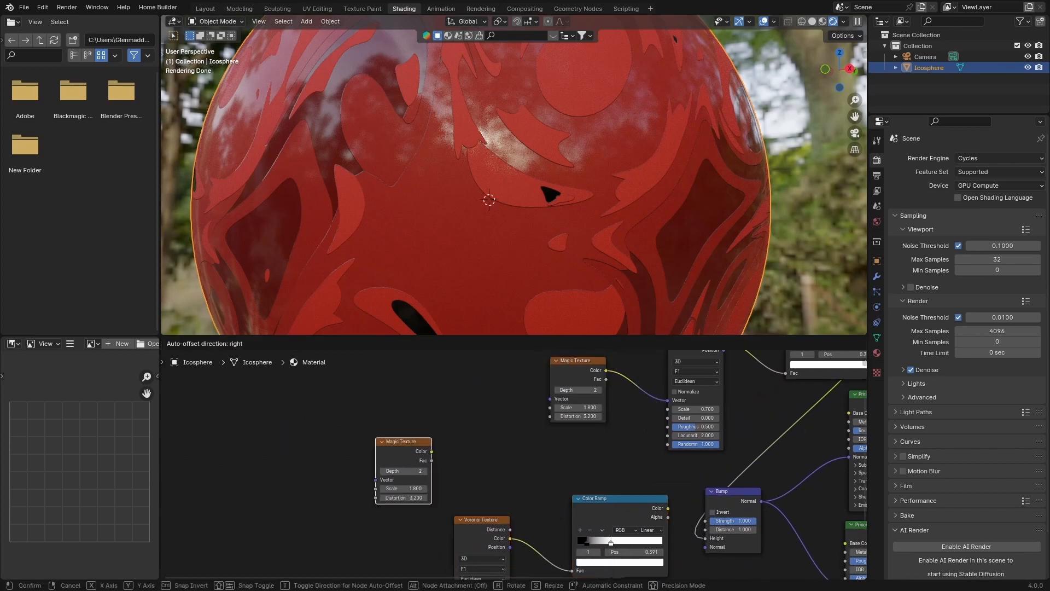
{"action": "left_click", "coordinate": [347, 524]}
{"action": "middle_click_drag", "start_coordinate": [346, 524], "coordinate": [408, 446]}
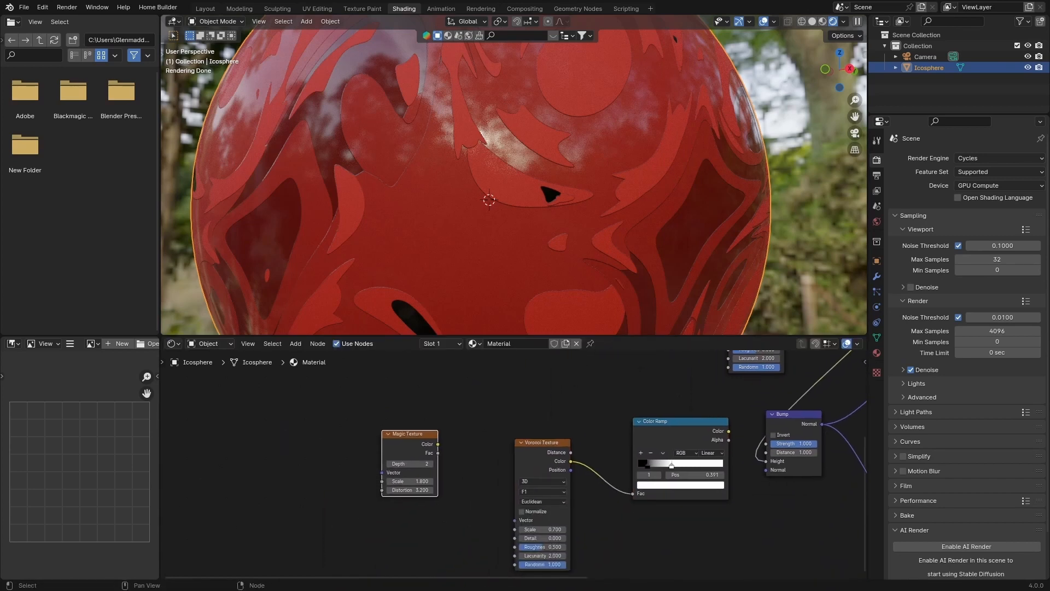
{"action": "left_click_drag", "start_coordinate": [407, 447], "coordinate": [423, 491]}
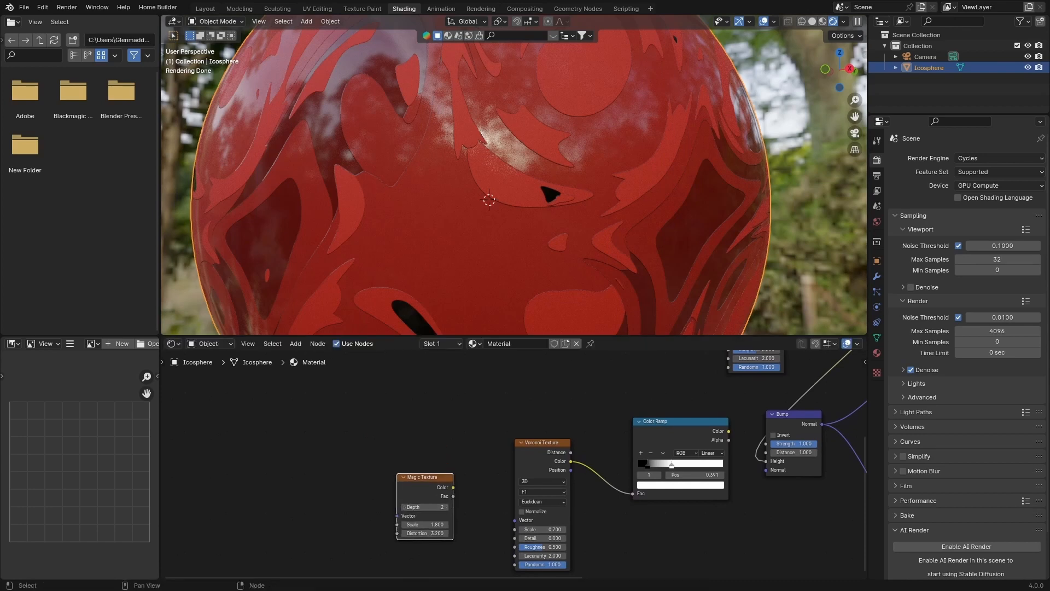
{"action": "mouse_move", "coordinate": [423, 491]}
{"action": "middle_mouse_down"}
{"action": "mouse_move", "coordinate": [398, 562]}
{"action": "mouse_move", "coordinate": [417, 482]}
{"action": "middle_mouse_up"}
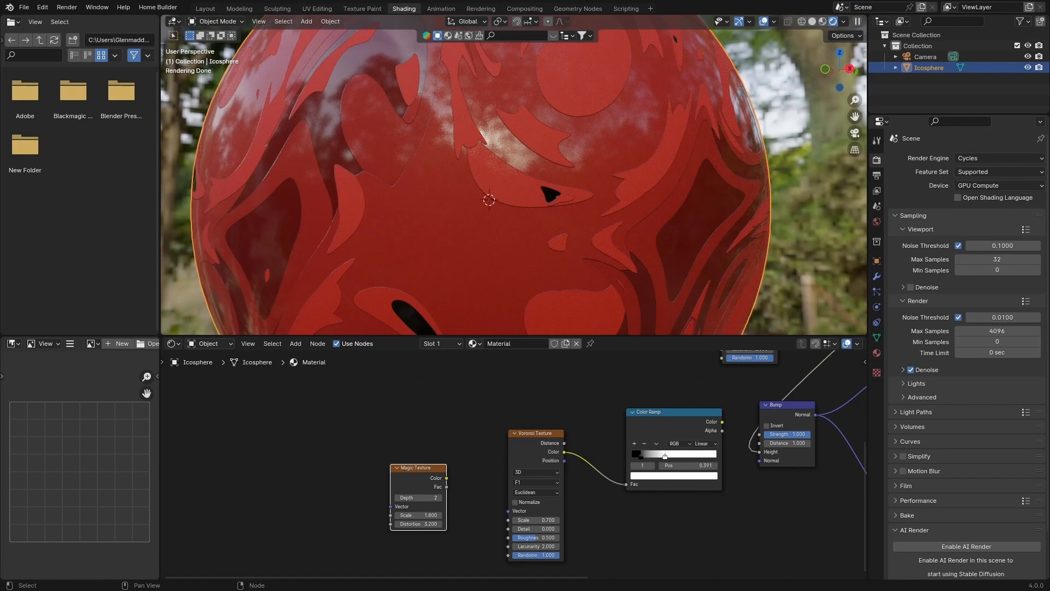
{"action": "left_click_drag", "start_coordinate": [447, 477], "coordinate": [508, 511]}
{"action": "middle_click_drag", "start_coordinate": [508, 511], "coordinate": [465, 539]}
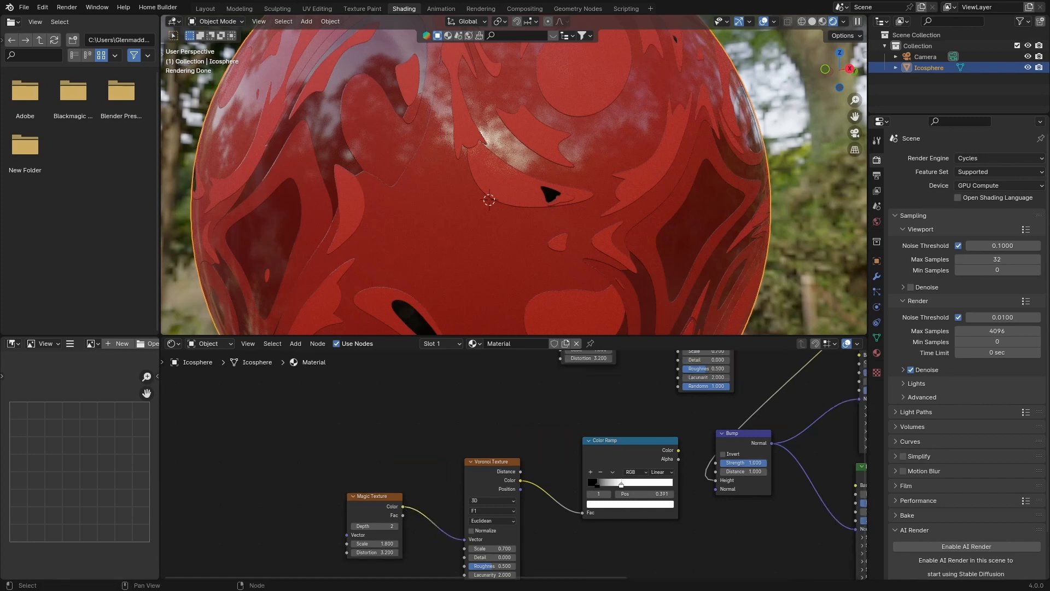
Disconnect the original Color Ramp from the Bump node's Height and connect the duplicated Color Ramp's Color output instead
{"action": "scroll", "coordinate": [515, 463], "scroll_direction": "down", "scroll_amount": 2}
{"action": "middle_click_drag", "start_coordinate": [514, 463], "coordinate": [403, 542]}
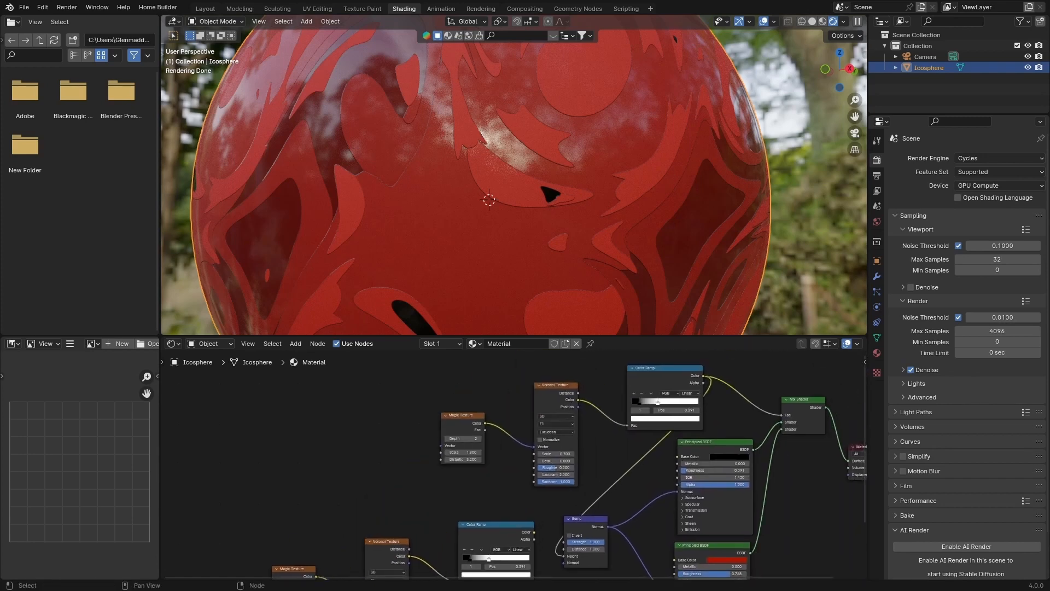
{"action": "left_click_drag", "start_coordinate": [563, 556], "coordinate": [545, 542]}
{"action": "middle_click_drag", "start_coordinate": [546, 543], "coordinate": [568, 451]}
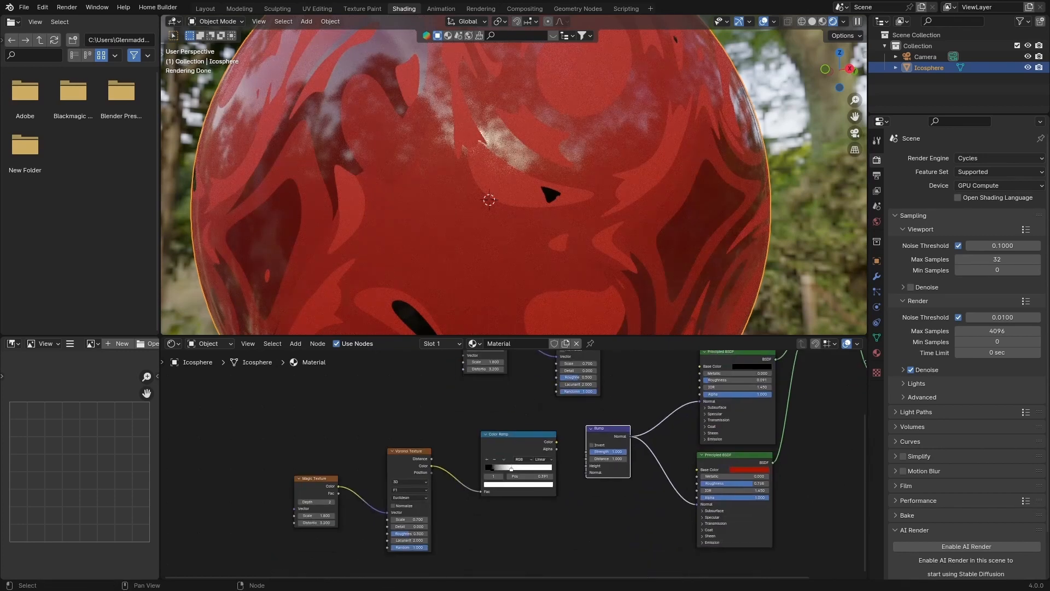
{"action": "scroll", "coordinate": [568, 451], "scroll_direction": "up", "scroll_amount": 4}
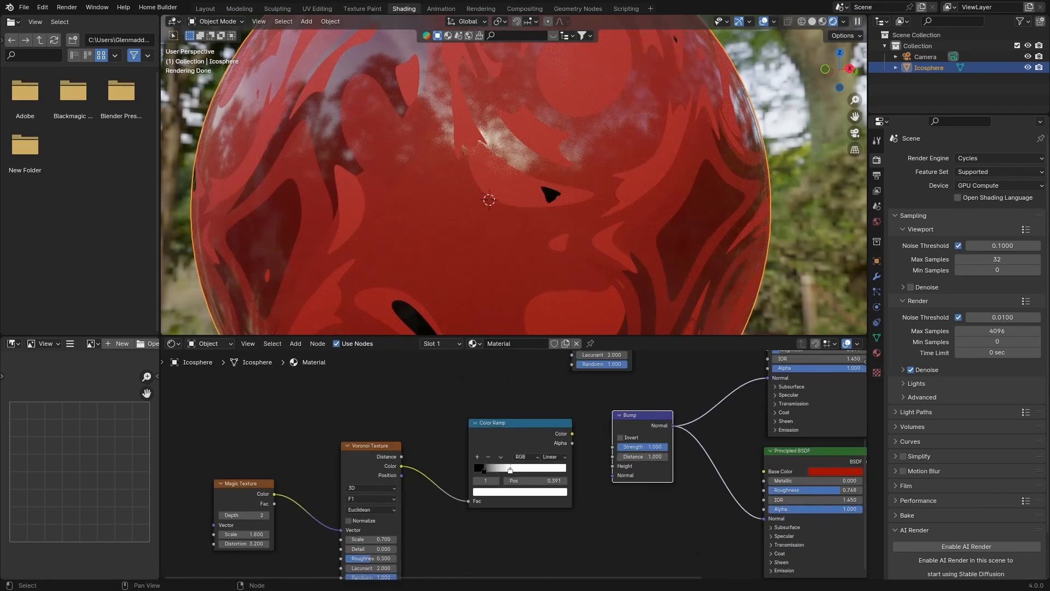
{"action": "left_click_drag", "start_coordinate": [572, 434], "coordinate": [613, 466]}
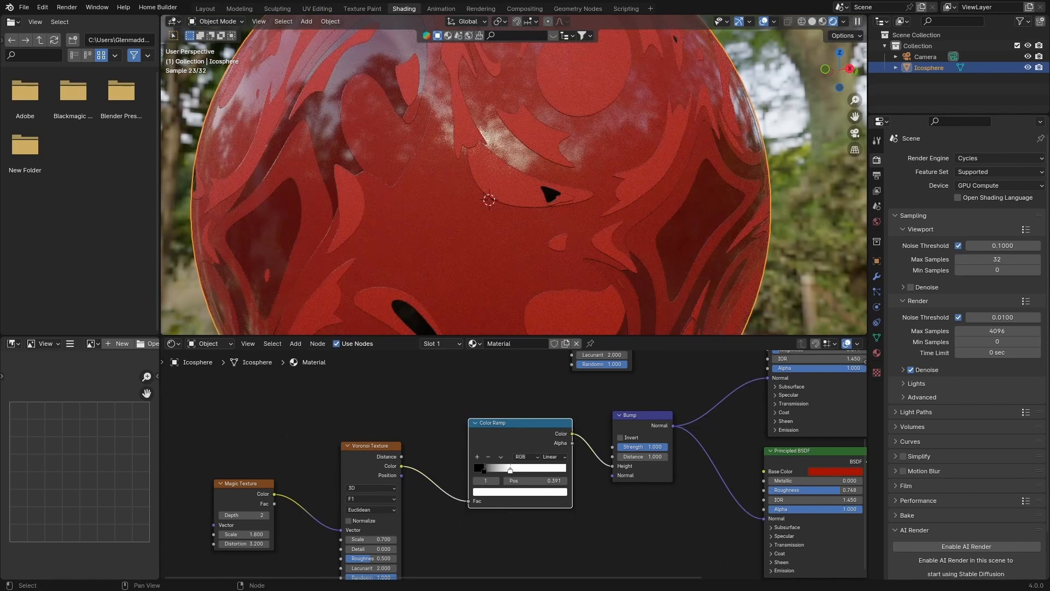
{"action": "middle_click_drag", "start_coordinate": [602, 470], "coordinate": [713, 474]}
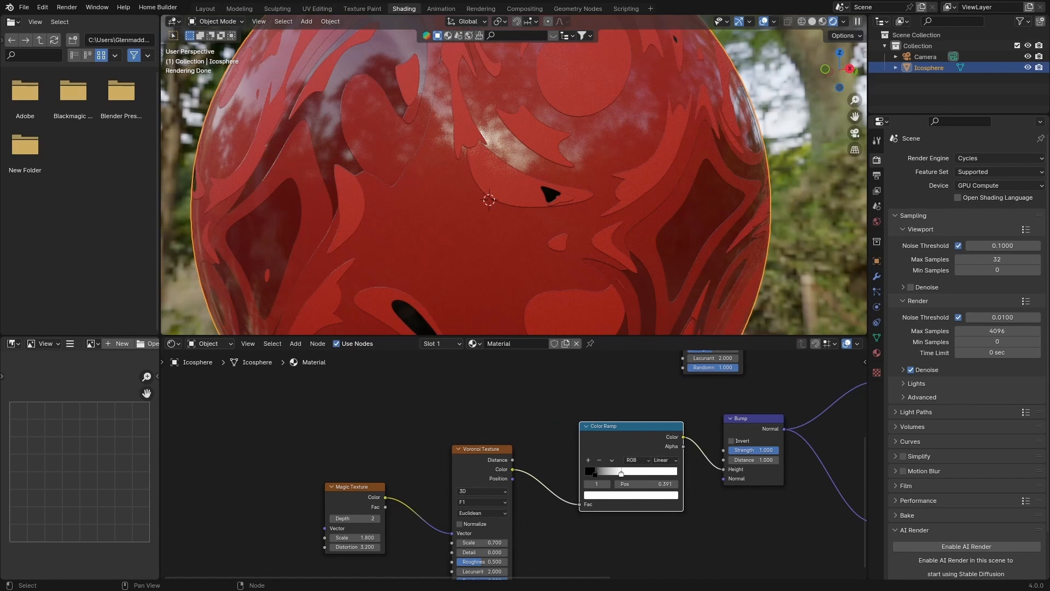
{"action": "left_click", "coordinate": [612, 460]}
{"action": "left_click", "coordinate": [612, 460]}
{"action": "left_click", "coordinate": [629, 469]}
{"action": "key", "text": "ctrl+z"}
Move the duplicated Color Ramp's white stop to position 0.759 and inspect the bump on the icosphere
{"action": "left_click_drag", "start_coordinate": [610, 471], "coordinate": [655, 473]}
{"action": "scroll", "coordinate": [514, 186], "scroll_direction": "down", "scroll_amount": 4}
{"action": "middle_click_drag", "start_coordinate": [514, 186], "coordinate": [539, 186]}
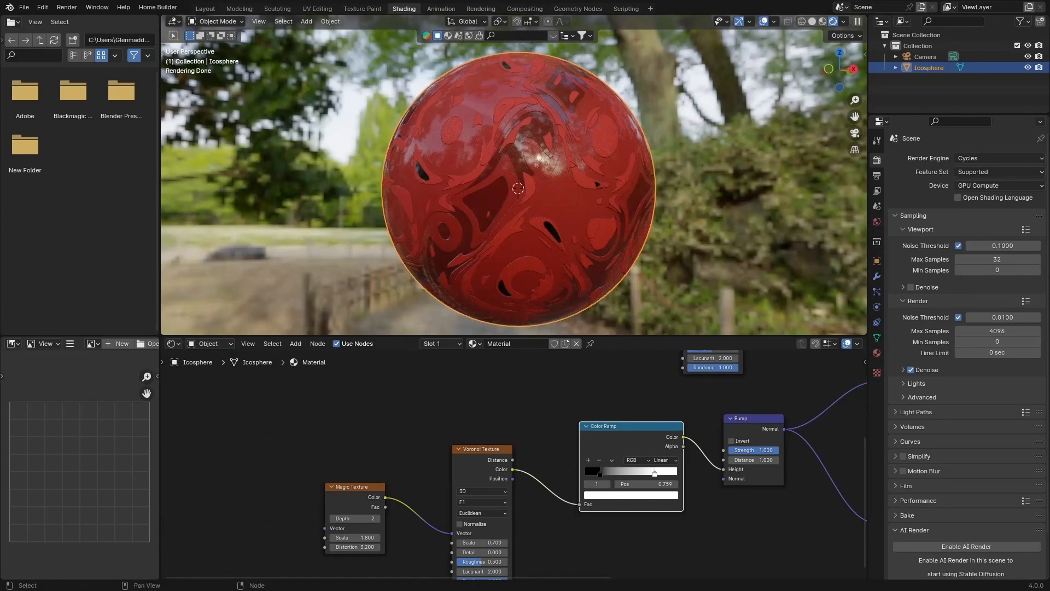
{"action": "scroll", "coordinate": [515, 183], "scroll_direction": "up", "scroll_amount": 4}
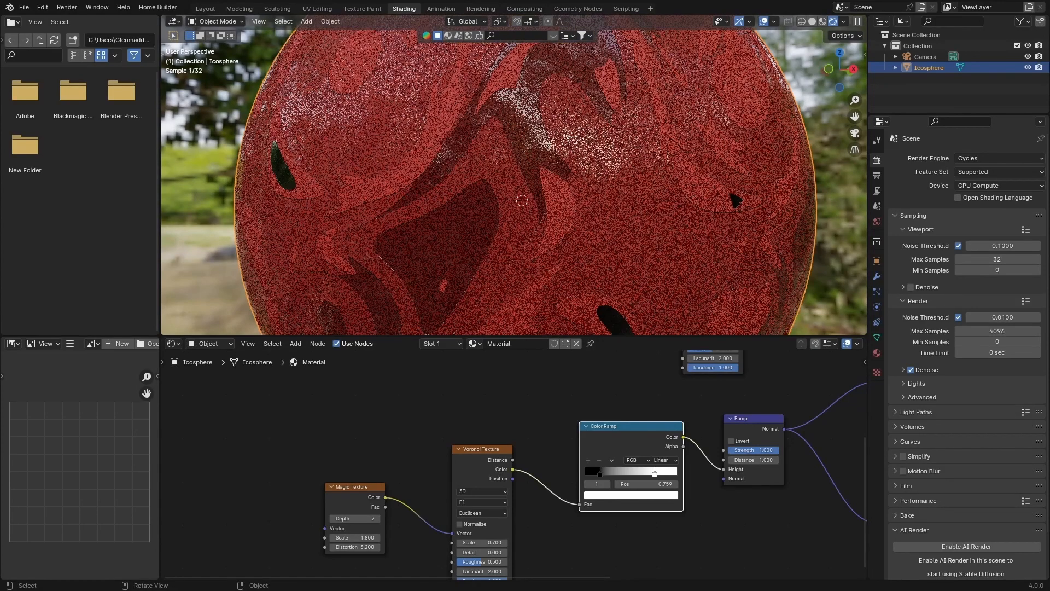
Compare the surface with the Bump node's Strength at 0.000 and restored to 1.000
{"action": "left_click_drag", "start_coordinate": [754, 449], "coordinate": [730, 449]}
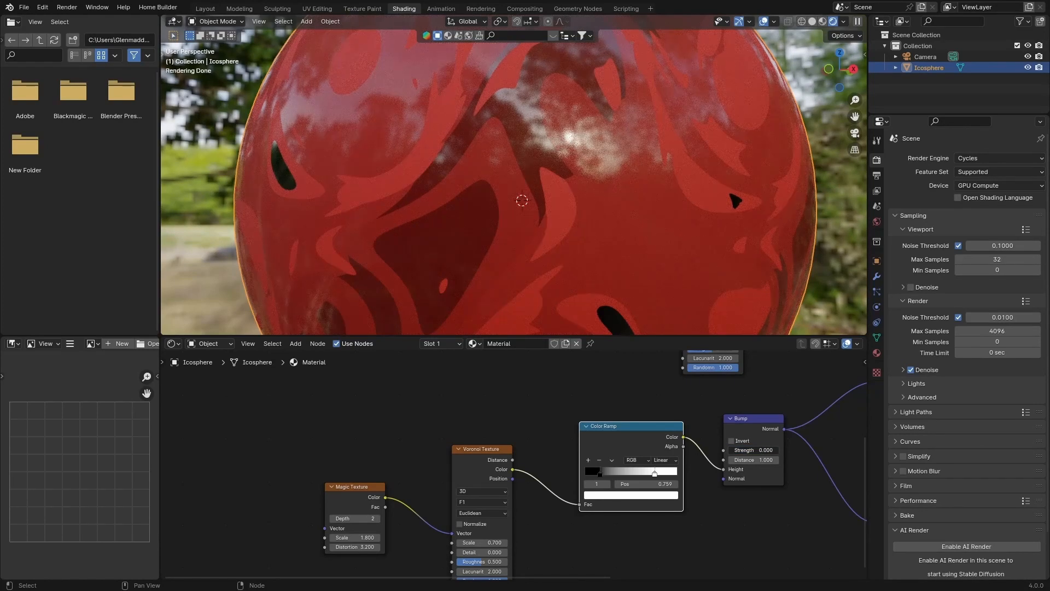
{"action": "left_click_drag", "start_coordinate": [731, 449], "coordinate": [777, 449]}
{"action": "mouse_move", "coordinate": [504, 208]}
{"action": "middle_mouse_down"}
{"action": "mouse_move", "coordinate": [760, 209]}
{"action": "mouse_move", "coordinate": [495, 213]}
{"action": "middle_mouse_up"}
{"action": "scroll", "coordinate": [514, 182], "scroll_direction": "down", "scroll_amount": 5}
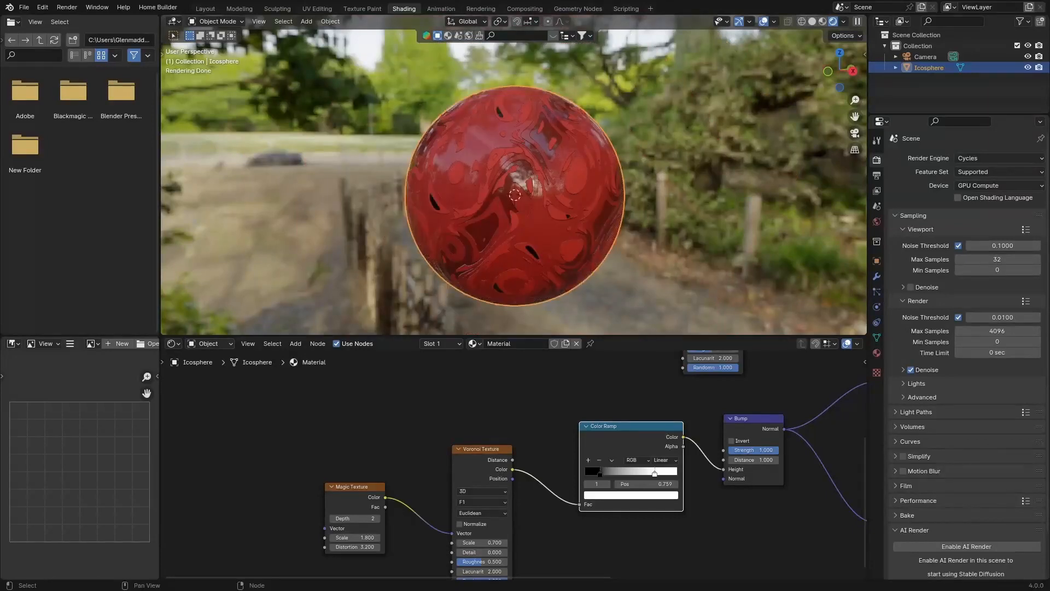
Set the red Principled BSDF's Metallic to 1.000
{"action": "middle_click_drag", "start_coordinate": [678, 438], "coordinate": [341, 440]}
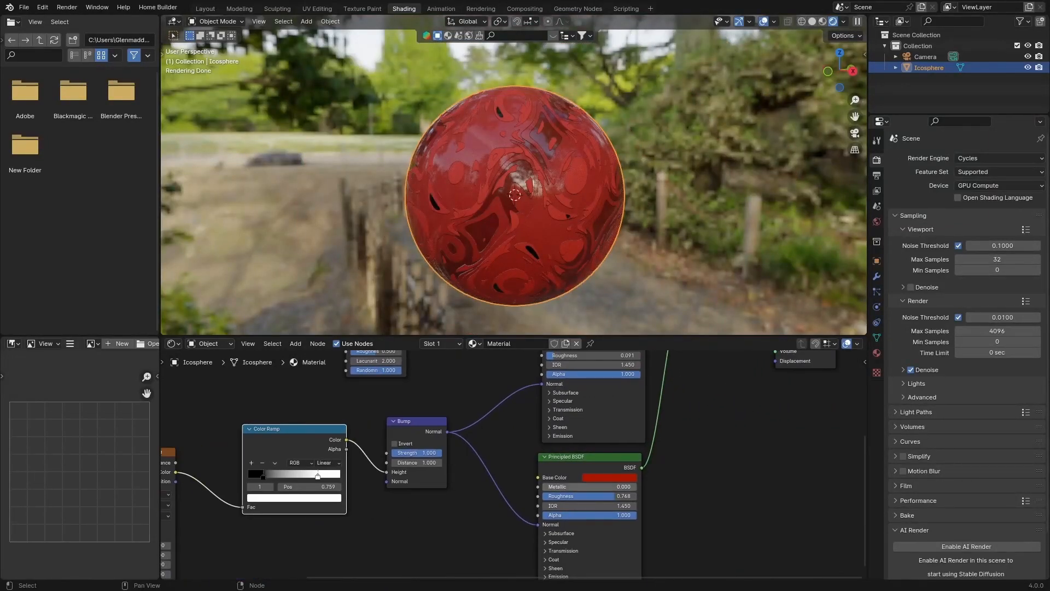
{"action": "left_click_drag", "start_coordinate": [581, 487], "coordinate": [678, 487]}
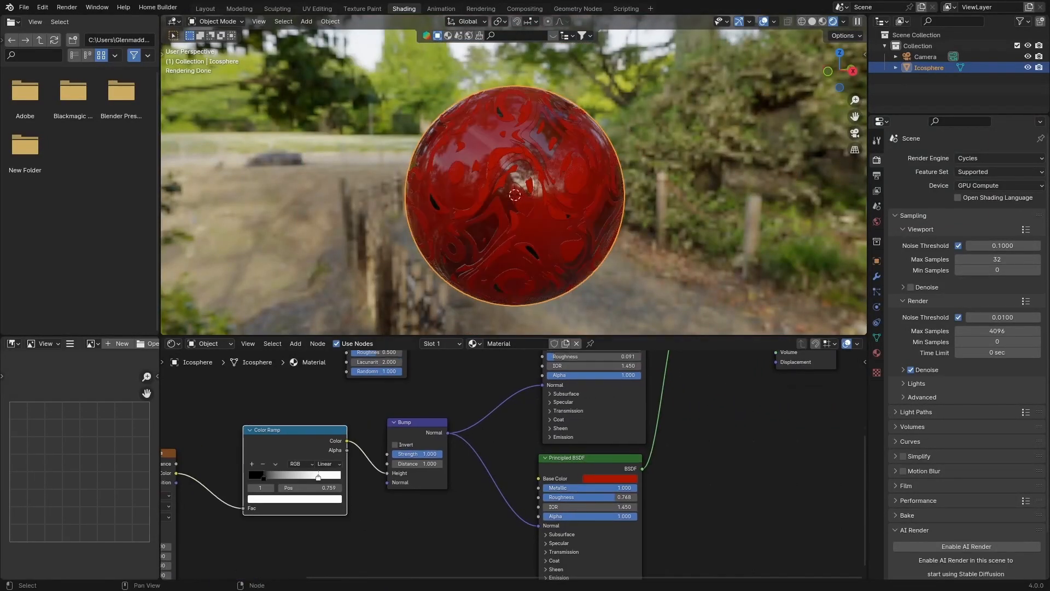
Try the black Principled BSDF with Metallic at 1.000, inspect the icosphere, and undo the change
{"action": "middle_click_drag", "start_coordinate": [588, 411], "coordinate": [576, 490]}
{"action": "left_click_drag", "start_coordinate": [563, 425], "coordinate": [667, 425]}
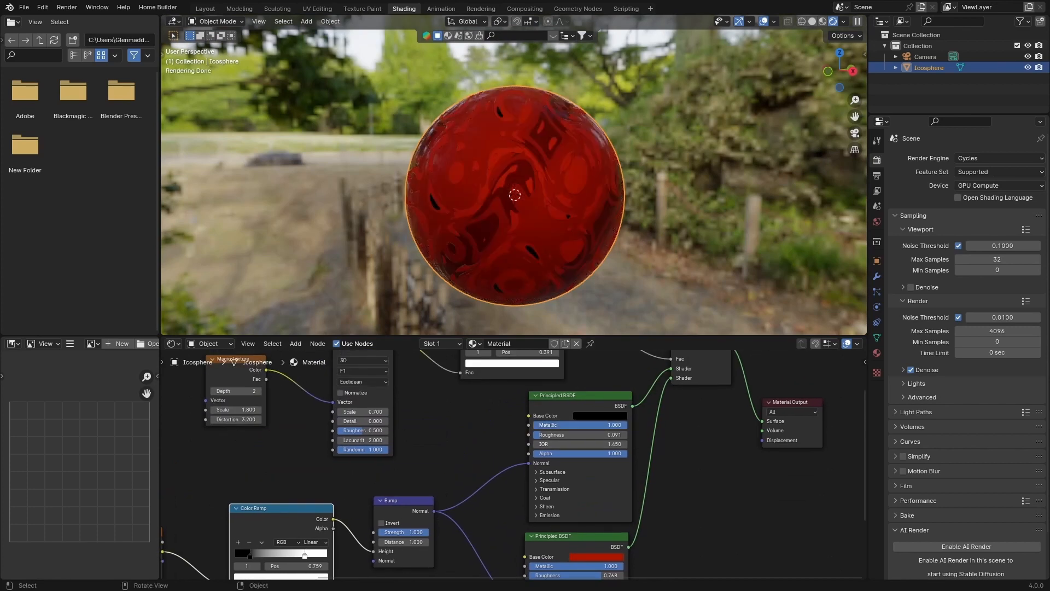
{"action": "scroll", "coordinate": [514, 180], "scroll_direction": "up", "scroll_amount": 4}
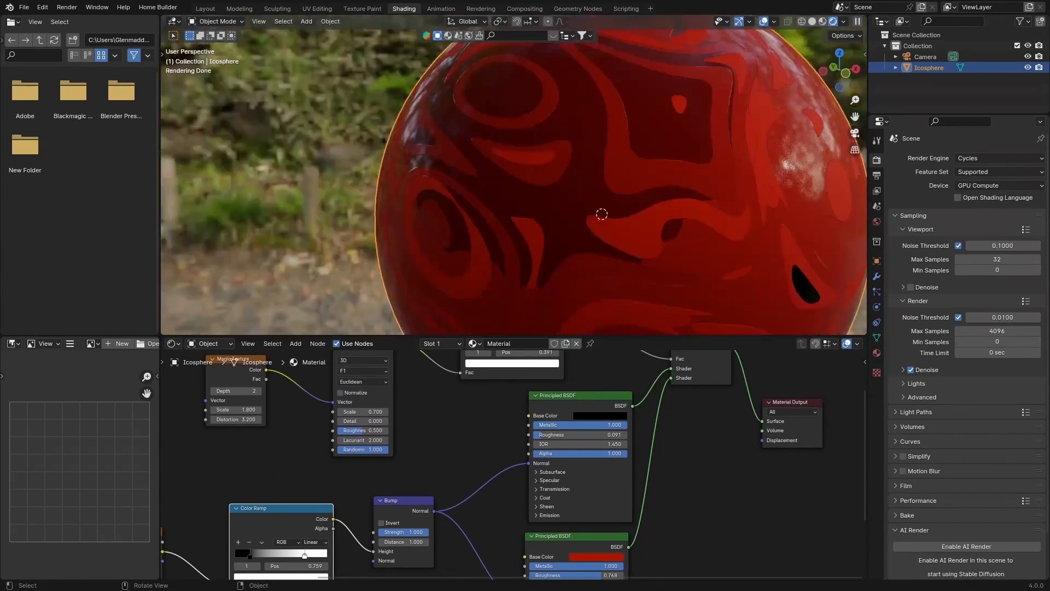
{"action": "key", "text": "ctrl+z"}
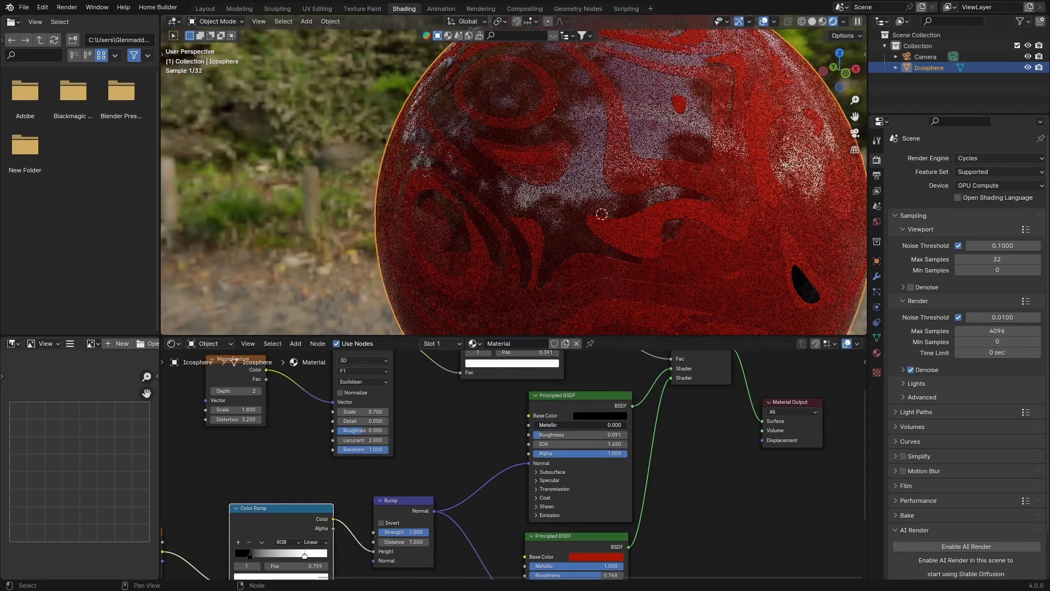
Inspect the black-and-red material from another side of the icosphere
{"action": "middle_click_drag", "start_coordinate": [514, 180], "coordinate": [491, 175]}
{"action": "scroll", "coordinate": [592, 214], "scroll_direction": "down", "scroll_amount": 4}
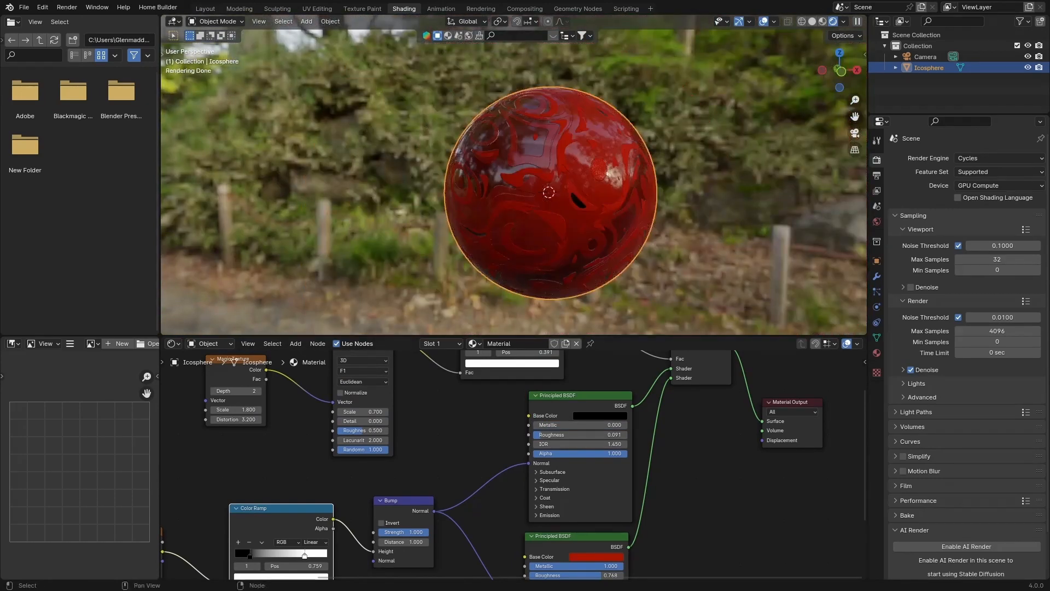
{"action": "middle_click_drag", "start_coordinate": [553, 213], "coordinate": [350, 211]}
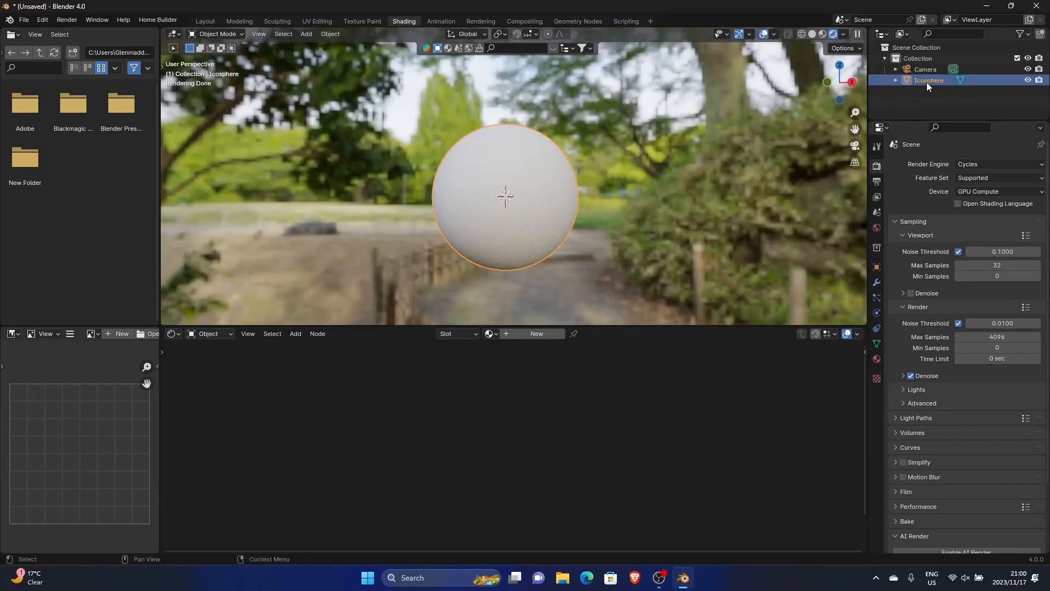
Create a new material on the icosphere and set its Principled BSDF to about 0.99 Metallic and 0.43 Roughness
{"action": "left_click", "coordinate": [527, 331]}
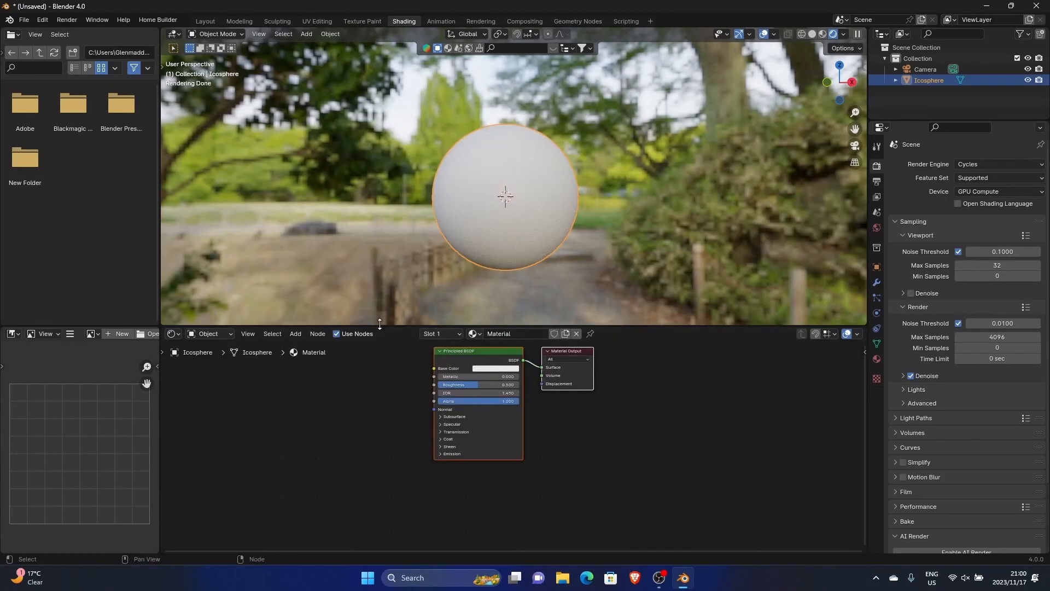
{"action": "left_click_drag", "start_coordinate": [383, 329], "coordinate": [386, 244]}
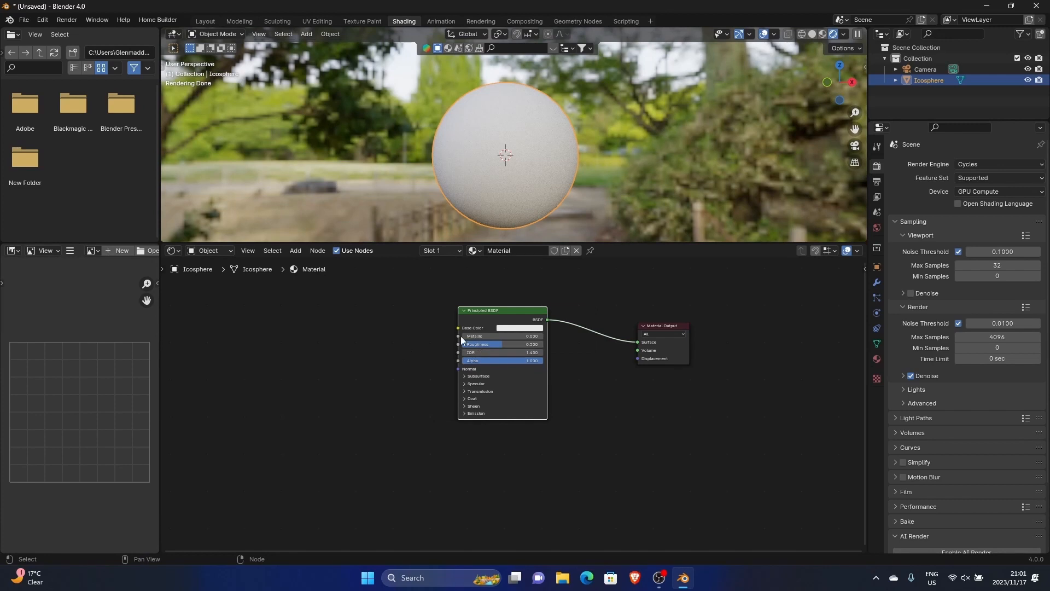
{"action": "left_click_drag", "start_coordinate": [463, 336], "coordinate": [496, 344]}
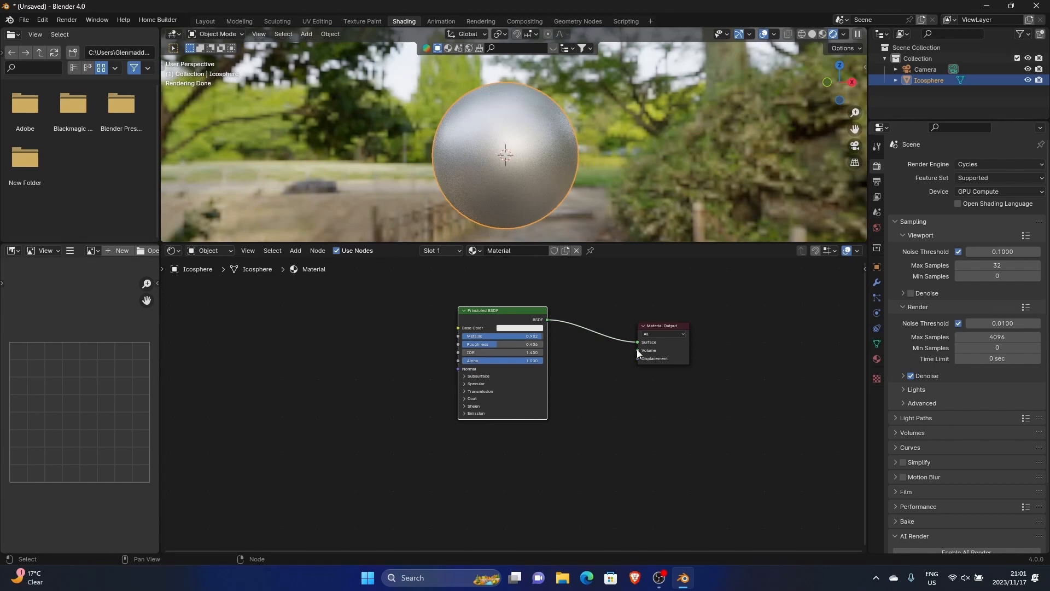
Spread the two nodes apart, add a Voronoi Texture and connect its Color to the Material Output's Displacement
{"action": "left_click_drag", "start_coordinate": [481, 321], "coordinate": [402, 310]}
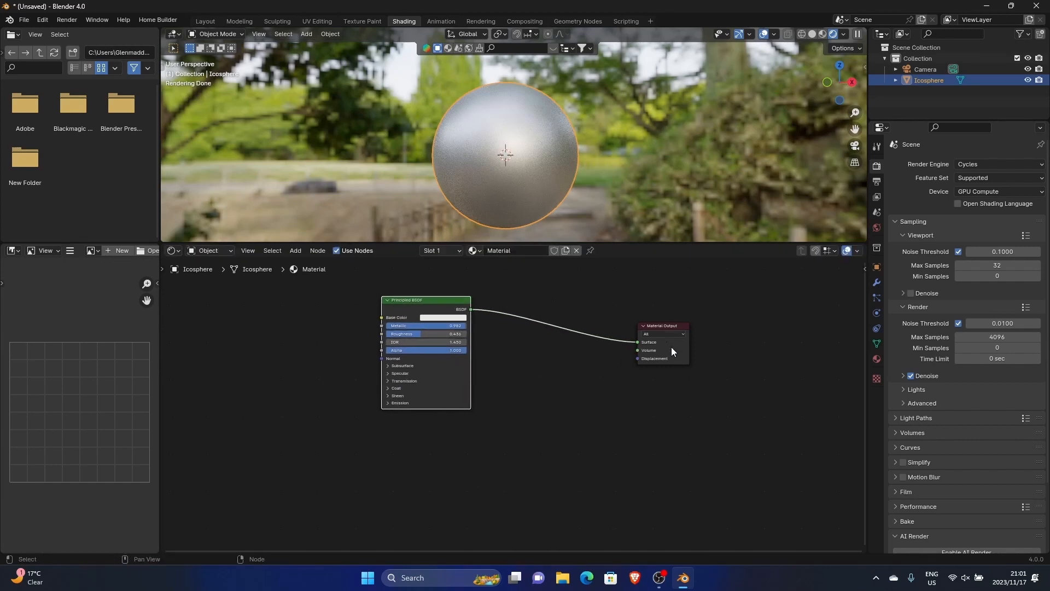
{"action": "left_click_drag", "start_coordinate": [672, 348], "coordinate": [716, 305]}
{"action": "key", "text": "shift+a"}
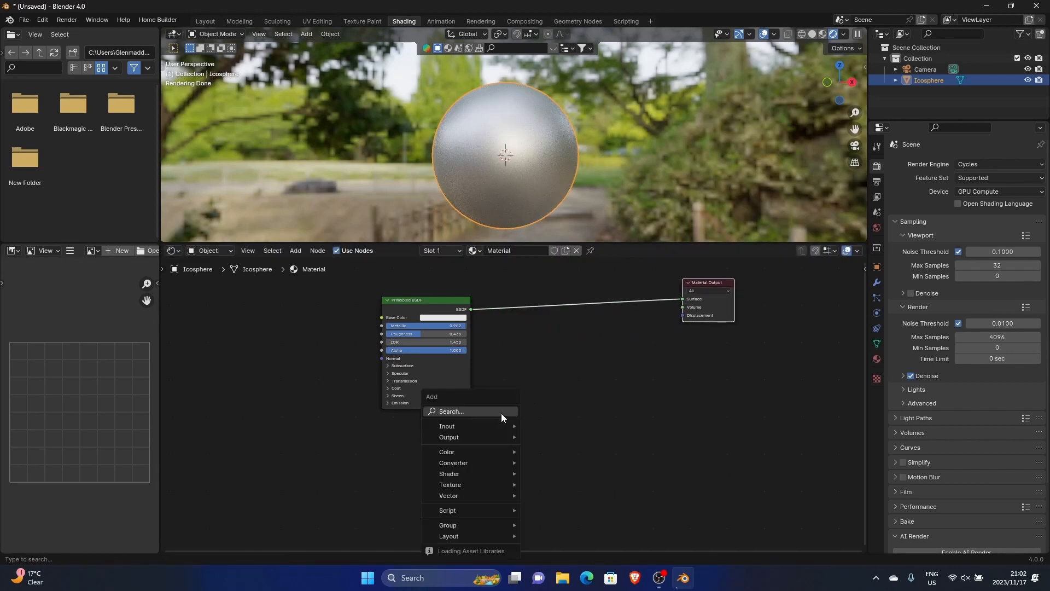
{"action": "type", "text": "ver"}
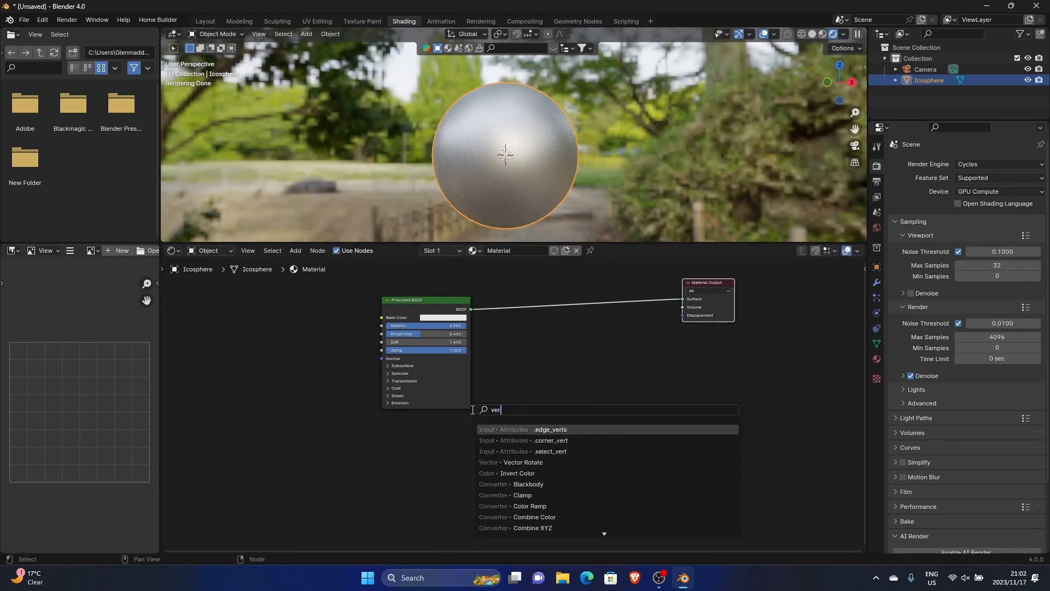
{"action": "type", "text": "no"}
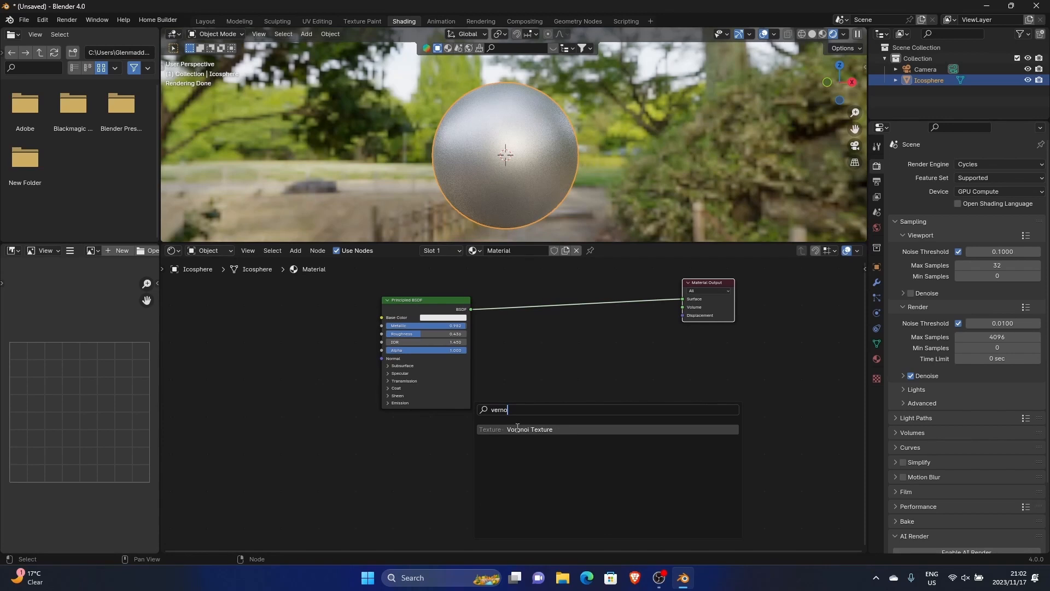
{"action": "key", "text": "Return"}
{"action": "left_click", "coordinate": [592, 320]}
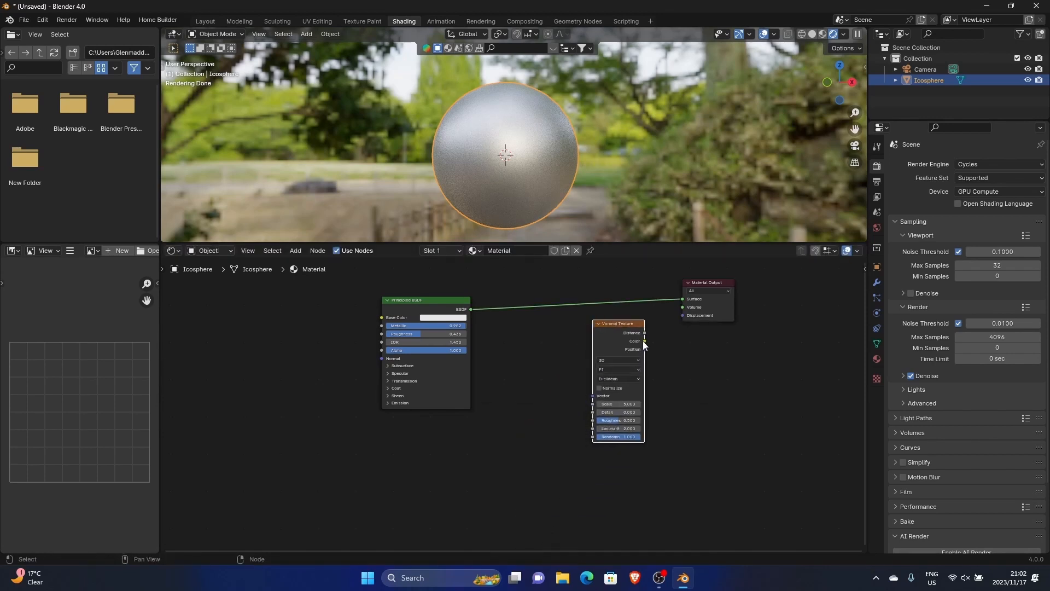
{"action": "left_click_drag", "start_coordinate": [644, 340], "coordinate": [683, 315]}
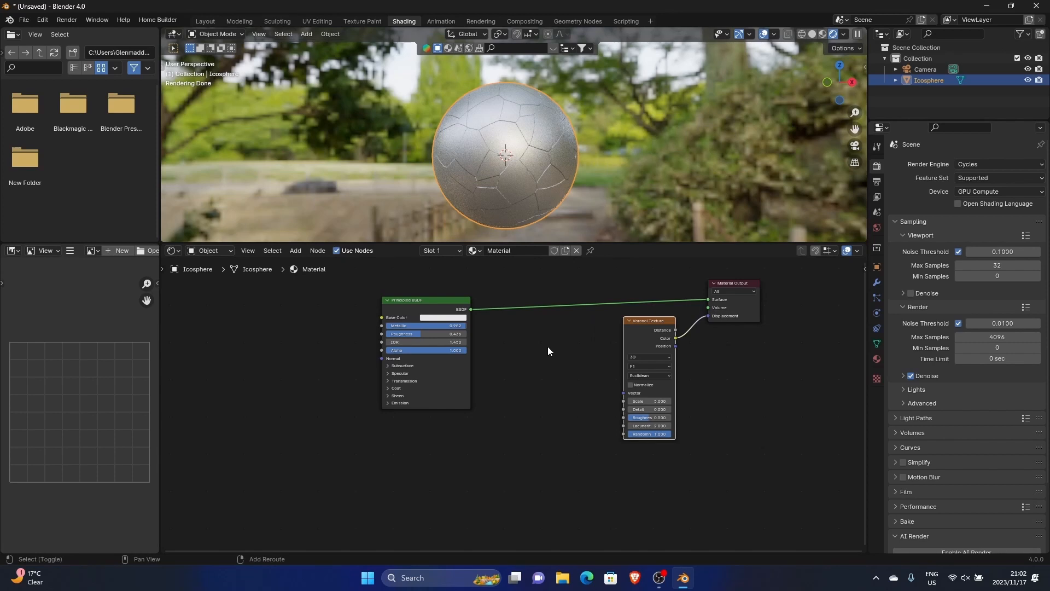
Add a Musgrave Texture before the Voronoi Texture and connect its Height to the Voronoi's Vector
{"action": "key", "text": "shift+a"}
{"action": "type", "text": "mus"}
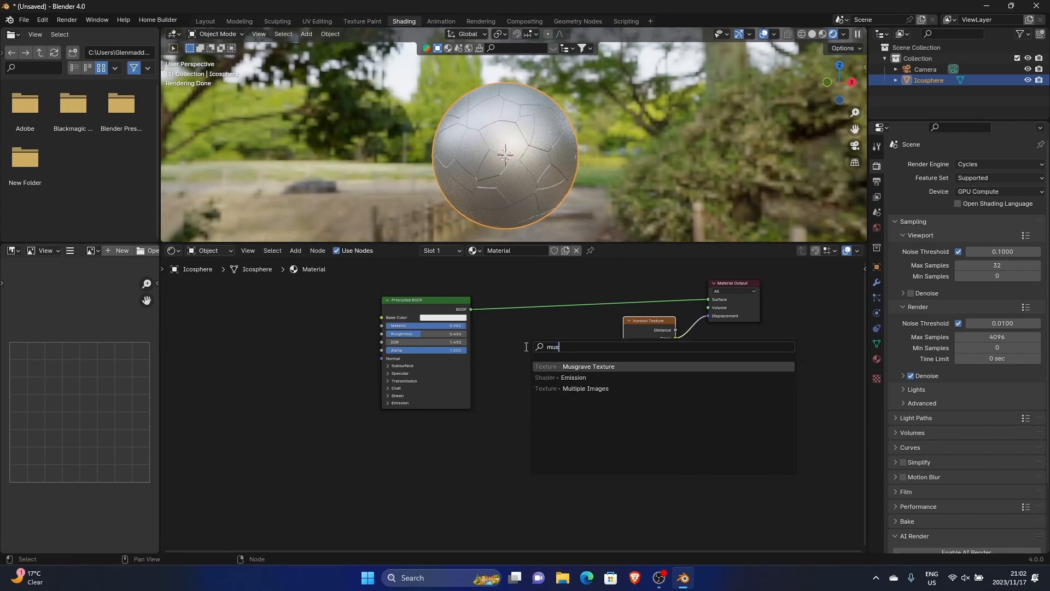
{"action": "key", "text": "Return"}
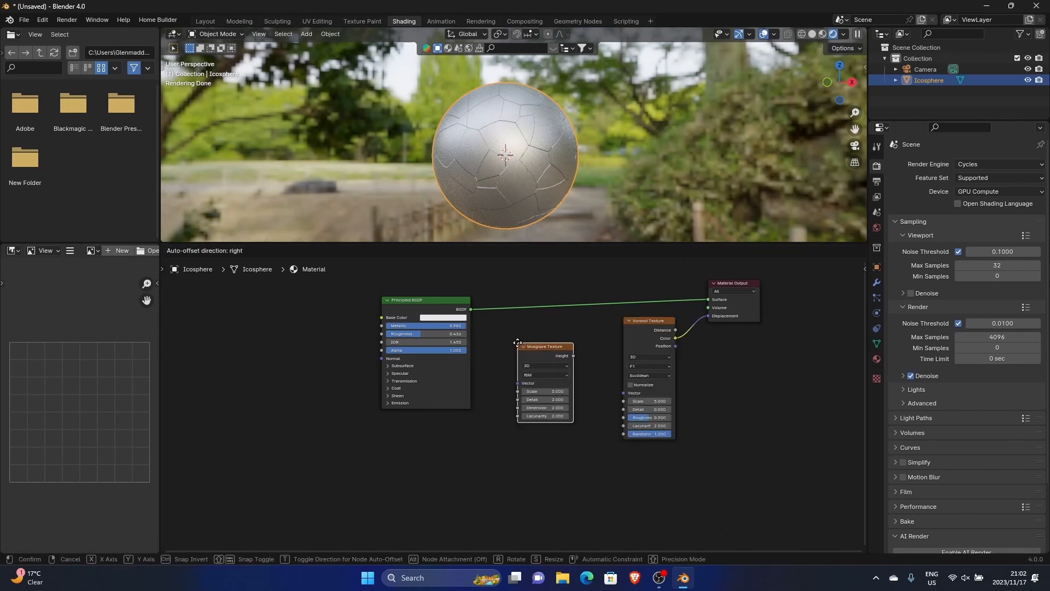
{"action": "left_click", "coordinate": [519, 346]}
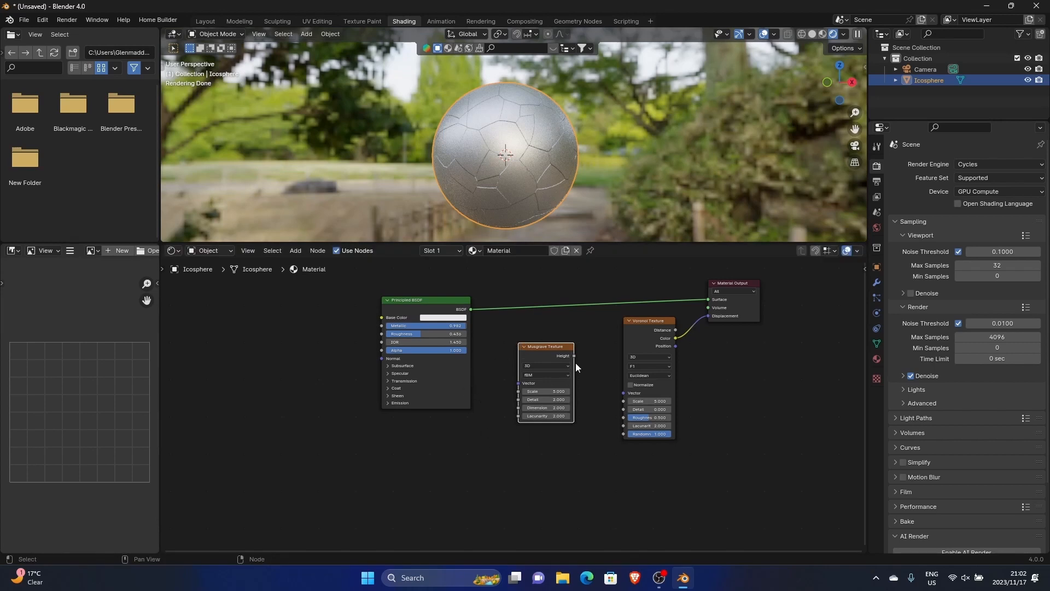
{"action": "left_click_drag", "start_coordinate": [574, 355], "coordinate": [623, 393]}
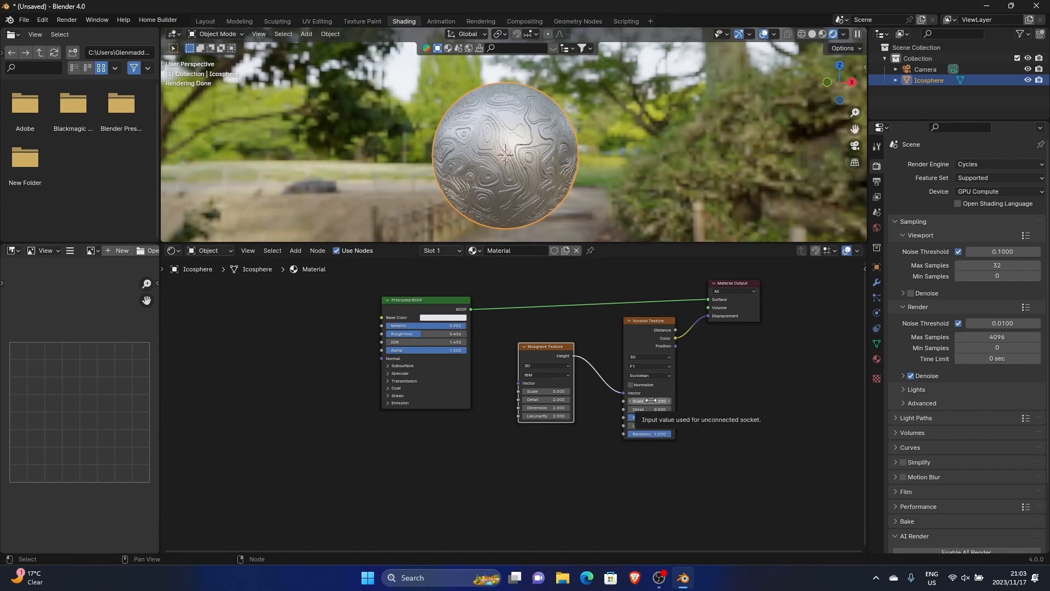
Adjust the Voronoi Texture's Scale to 4.400, checking the relief on the icosphere
{"action": "left_click_drag", "start_coordinate": [648, 401], "coordinate": [628, 401]}
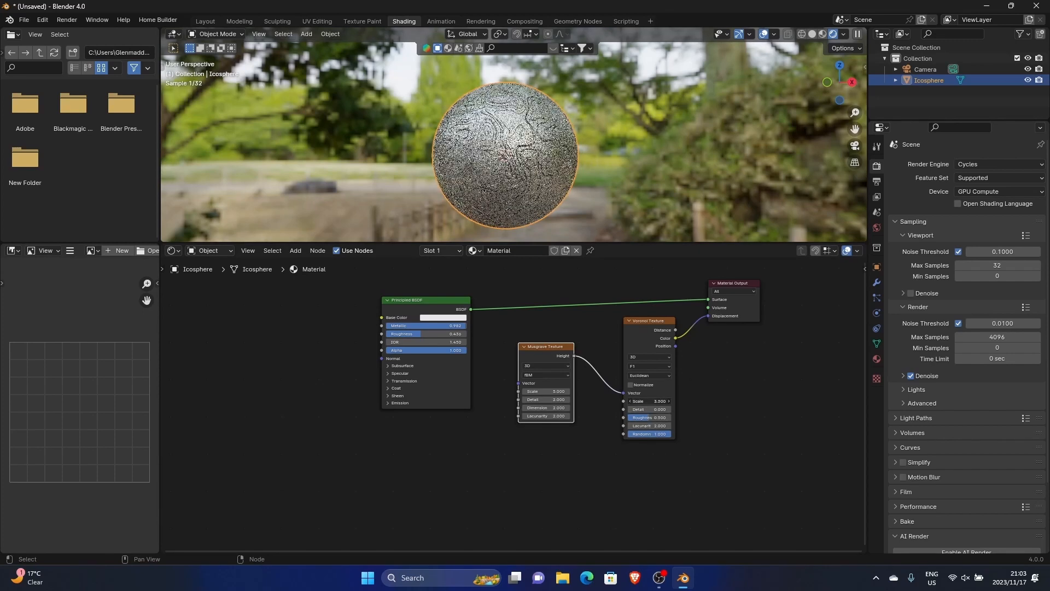
{"action": "scroll", "coordinate": [445, 164], "scroll_direction": "up", "scroll_amount": 3}
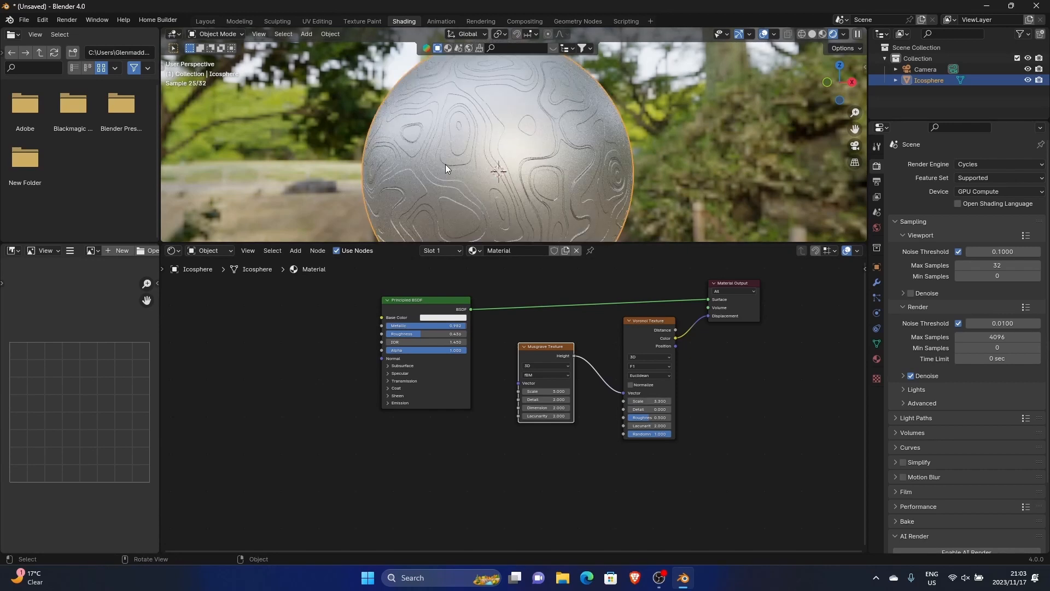
{"action": "left_click", "coordinate": [629, 401]}
{"action": "left_click_drag", "start_coordinate": [654, 401], "coordinate": [675, 401]}
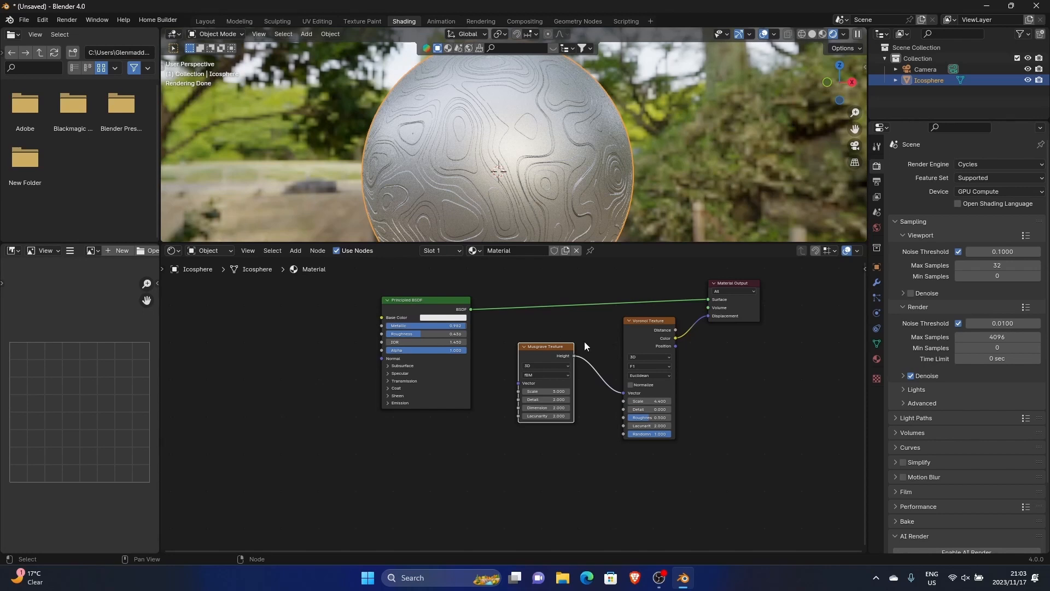
Duplicate the Voronoi Texture and the Musgrave Texture, placing both copies ahead of the Principled BSDF
{"action": "left_click", "coordinate": [634, 342]}
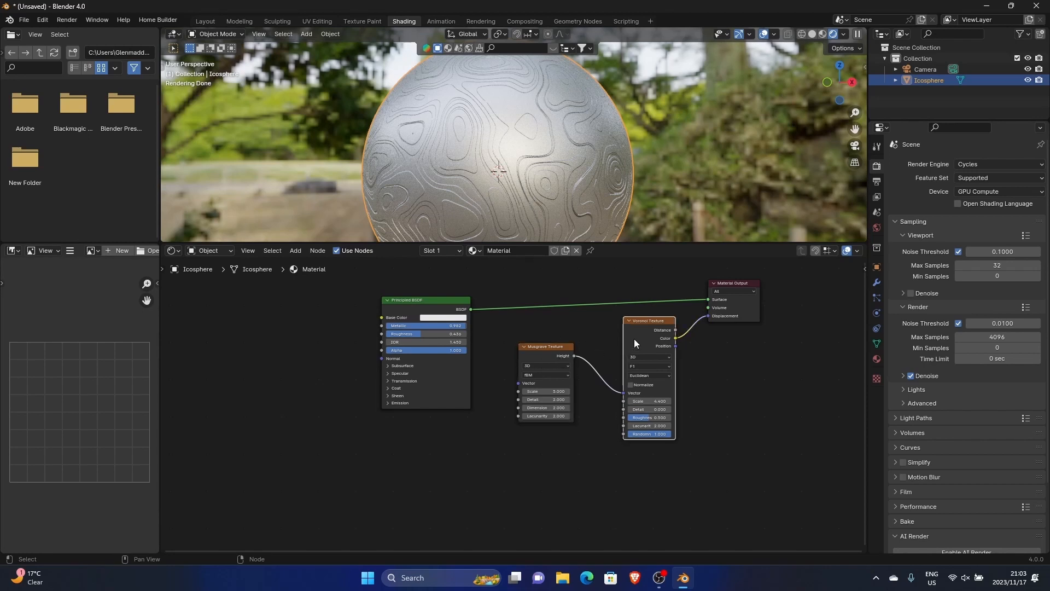
{"action": "key", "text": "shift+d"}
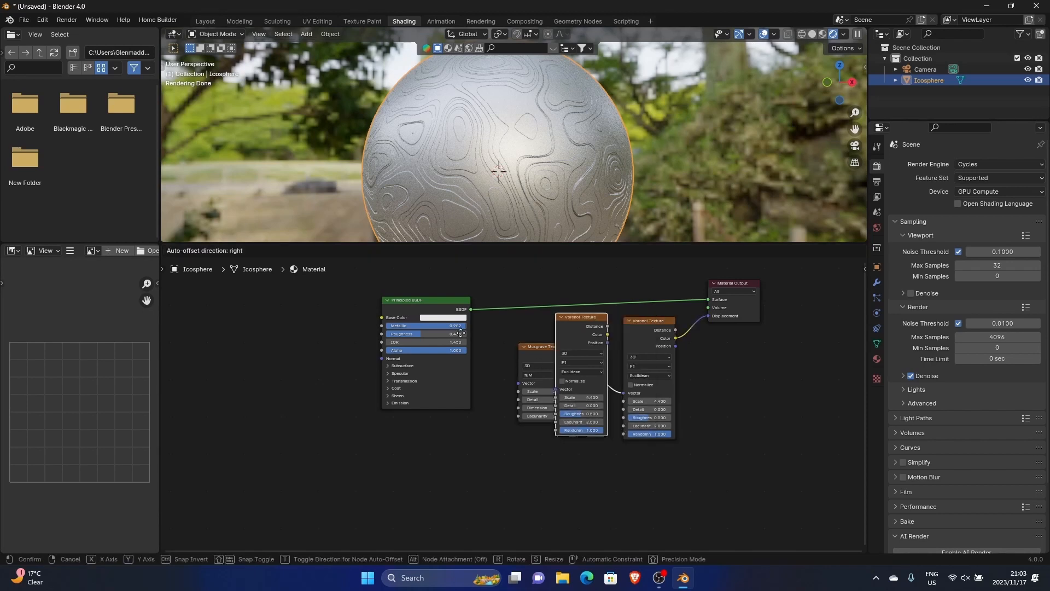
{"action": "left_click", "coordinate": [294, 322]}
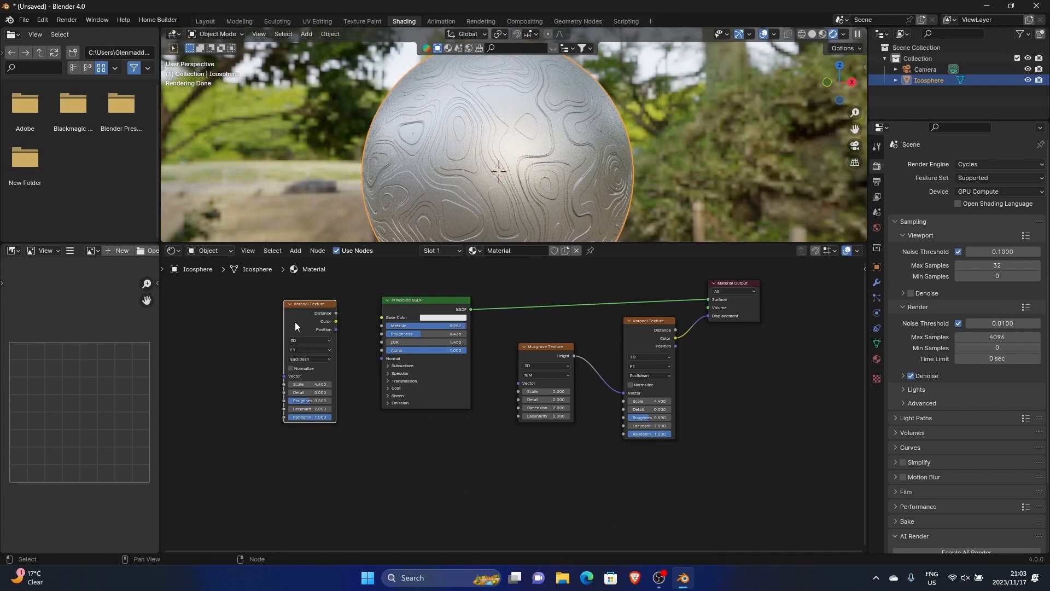
{"action": "left_click", "coordinate": [536, 356]}
{"action": "key", "text": "shift+d"}
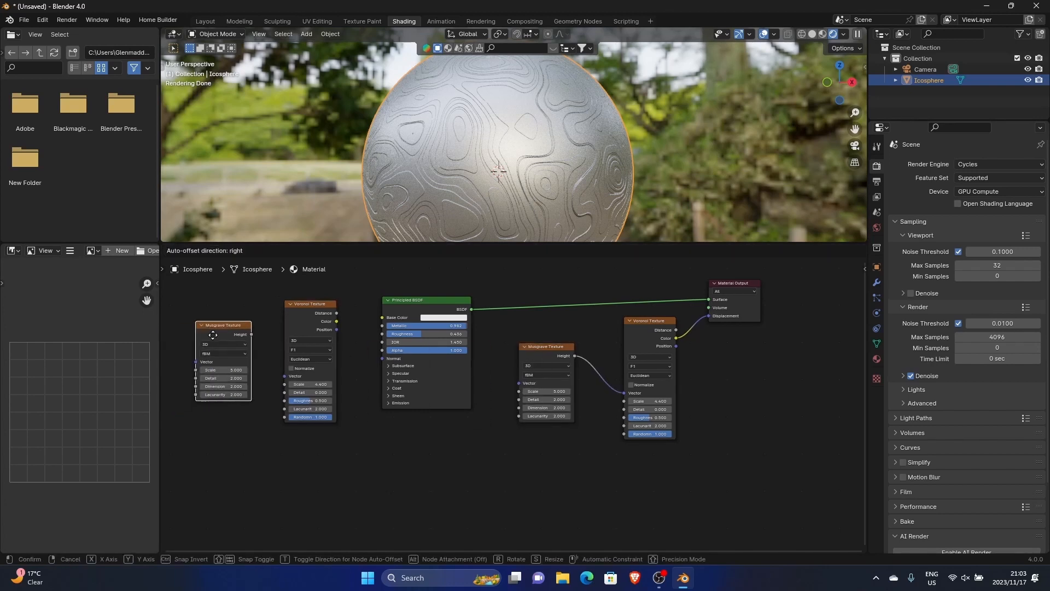
{"action": "left_click", "coordinate": [213, 335]}
Connect the copied Musgrave's Height to the copied Voronoi's Vector, and that Voronoi's Color to the Principled BSDF's Base Color
{"action": "left_click_drag", "start_coordinate": [252, 334], "coordinate": [285, 376]}
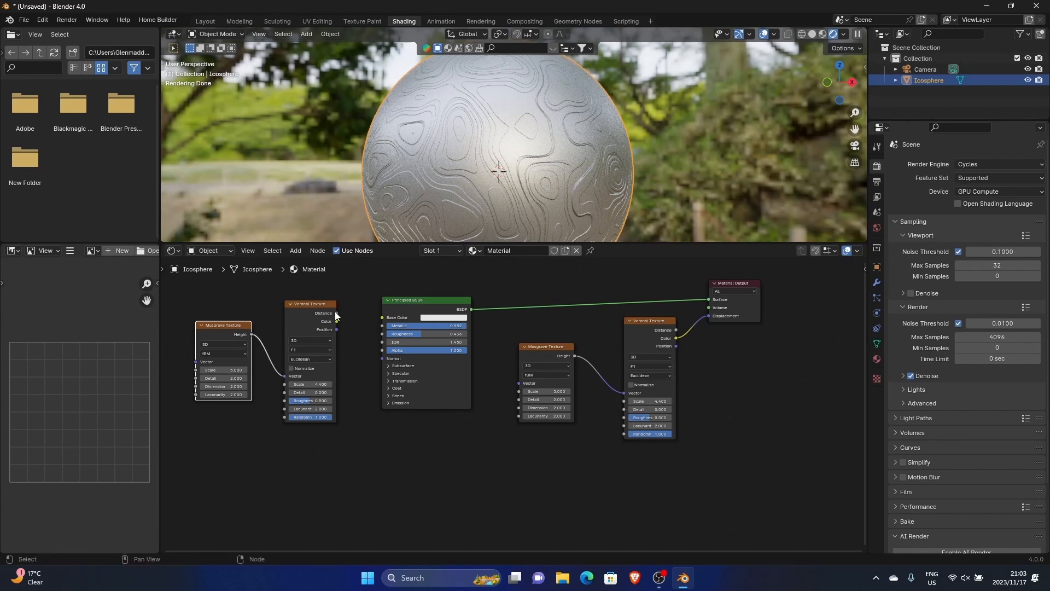
{"action": "left_click_drag", "start_coordinate": [337, 321], "coordinate": [380, 319]}
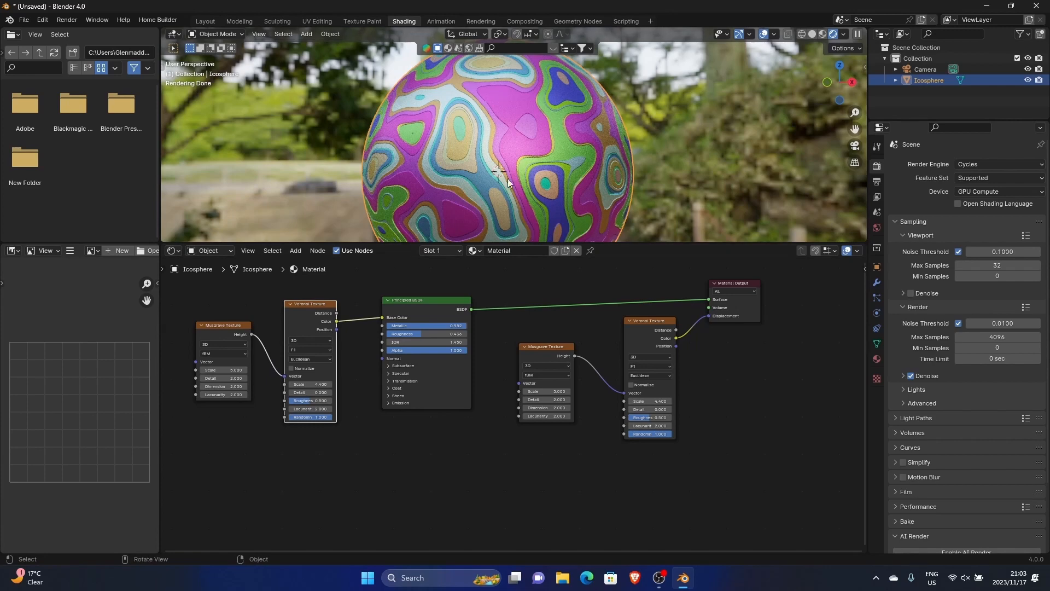
{"action": "middle_click_drag", "start_coordinate": [508, 178], "coordinate": [530, 174]}
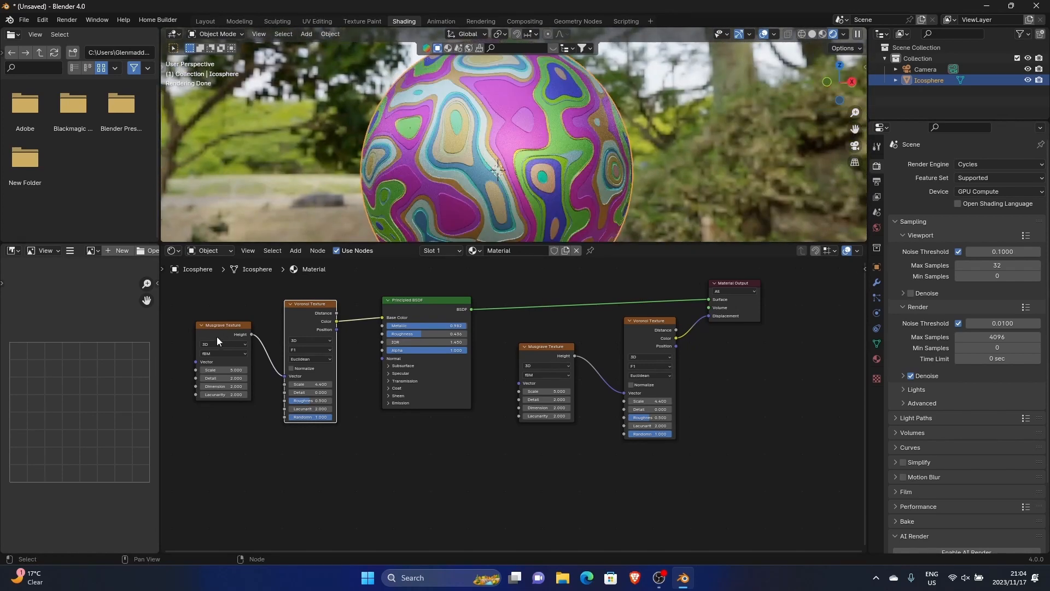
Expand the Principled BSDF's Emission and Coat settings and space the nodes out, leaving a gap before the Principled BSDF
{"action": "left_click", "coordinate": [446, 403]}
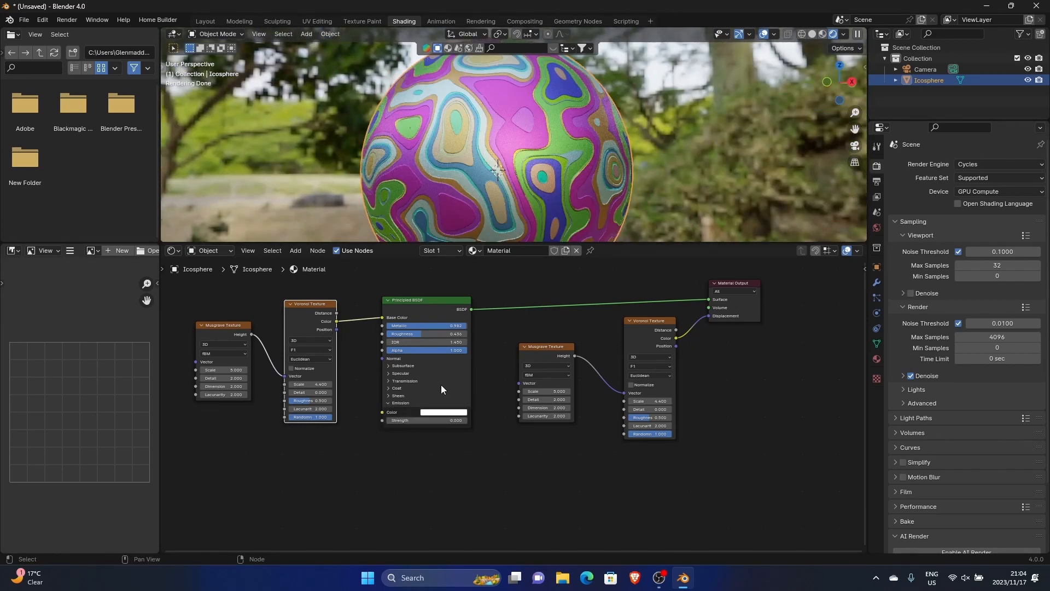
{"action": "left_click", "coordinate": [441, 387]}
{"action": "left_click_drag", "start_coordinate": [443, 314], "coordinate": [477, 312]}
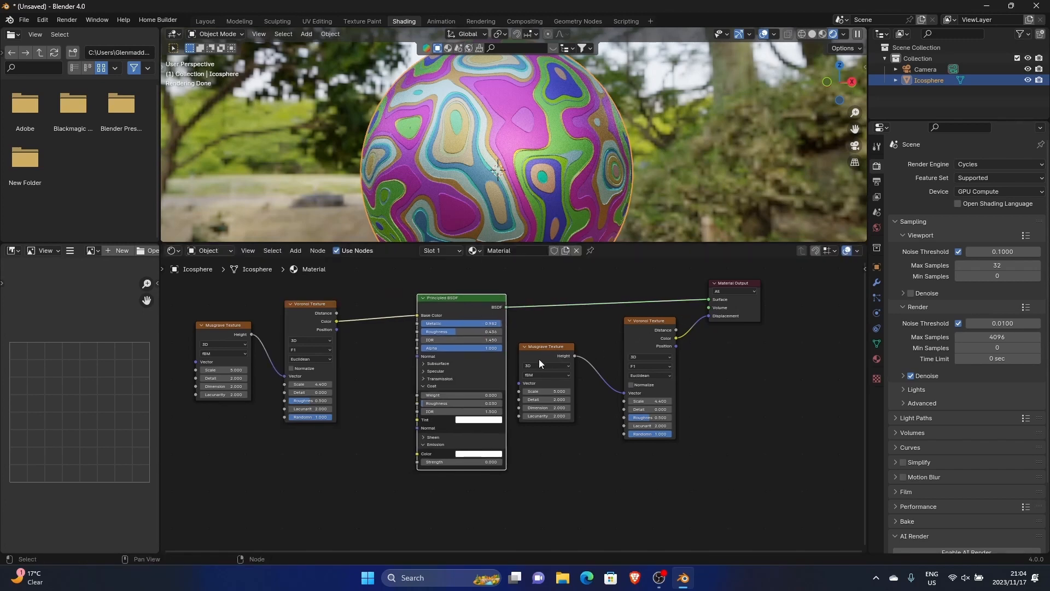
{"action": "left_click_drag", "start_coordinate": [540, 363], "coordinate": [579, 363]}
{"action": "left_click_drag", "start_coordinate": [296, 320], "coordinate": [276, 317]}
{"action": "left_click_drag", "start_coordinate": [200, 333], "coordinate": [184, 334]}
Insert a Color Ramp between the copied Voronoi Texture's Color and the Principled BSDF's Base Color
{"action": "key", "text": "shift+a"}
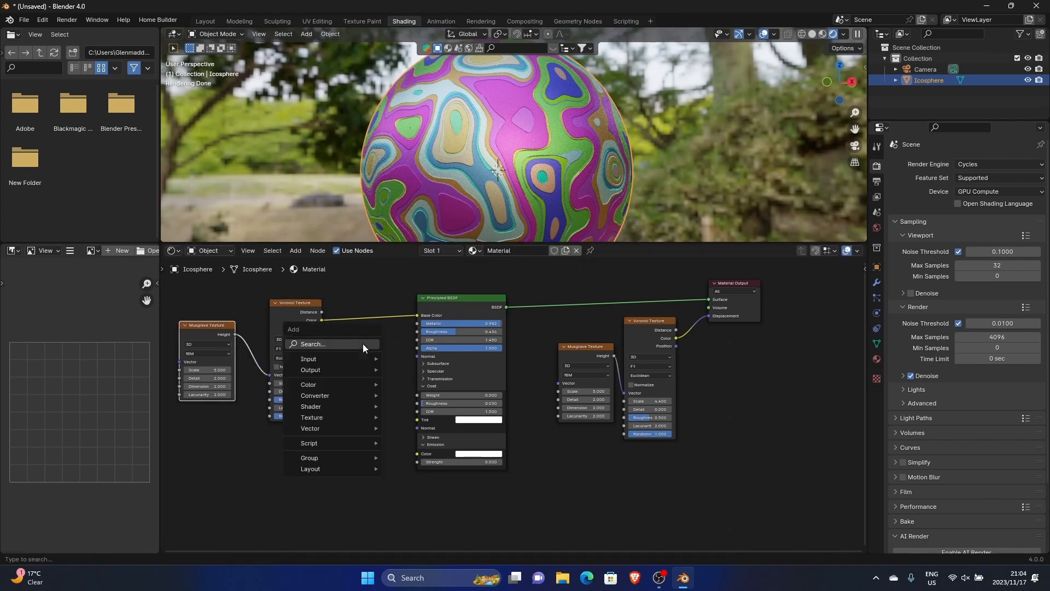
{"action": "type", "text": "colo"}
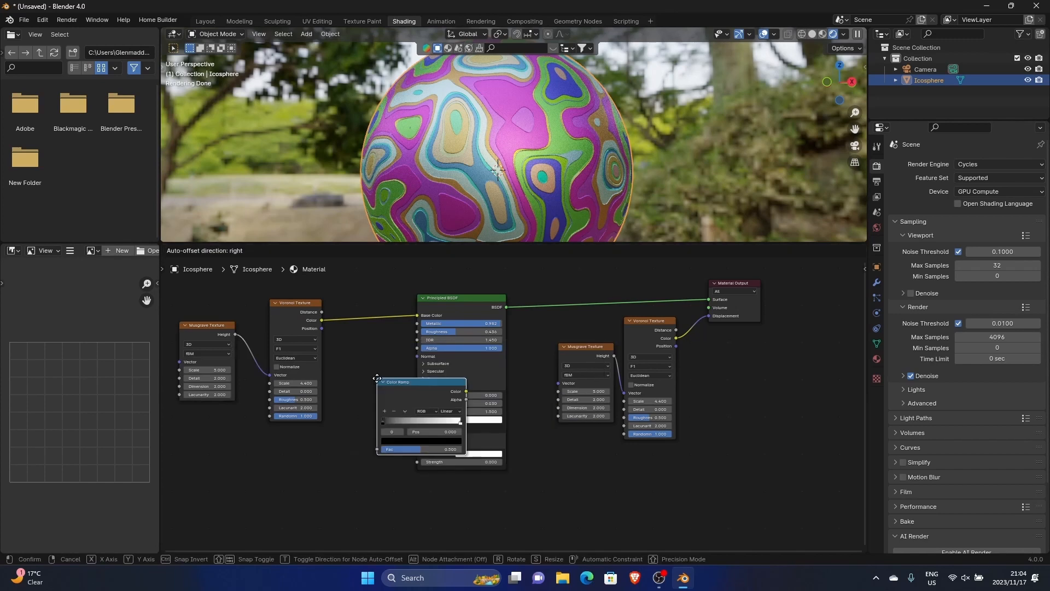
{"action": "left_click", "coordinate": [379, 378]}
{"action": "left_click", "coordinate": [351, 303]}
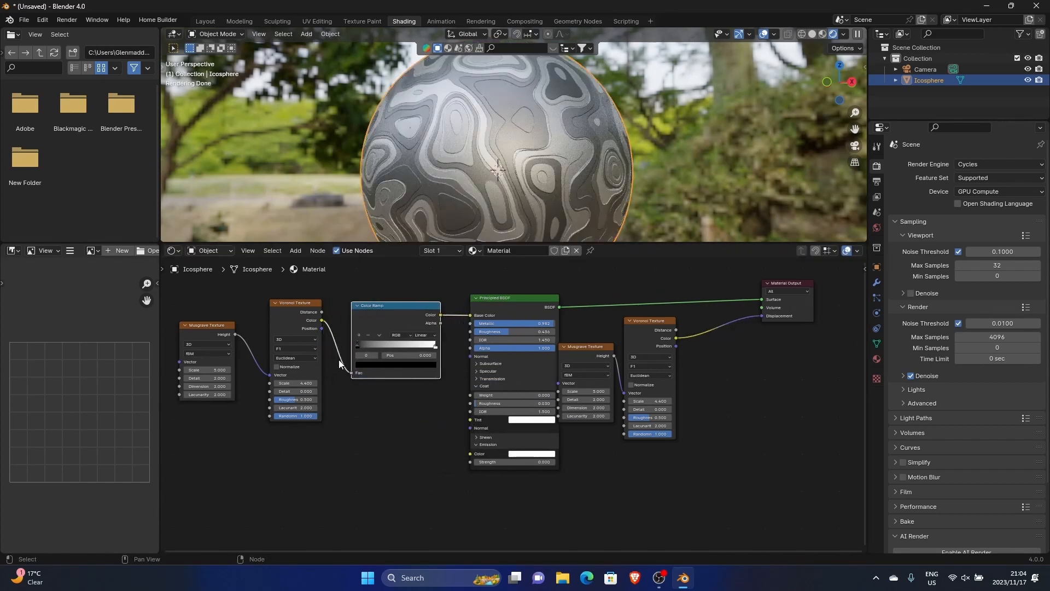
Set the Color Ramp's interpolation to Constant and move its white stop to position 0.491
{"action": "left_click", "coordinate": [423, 335]}
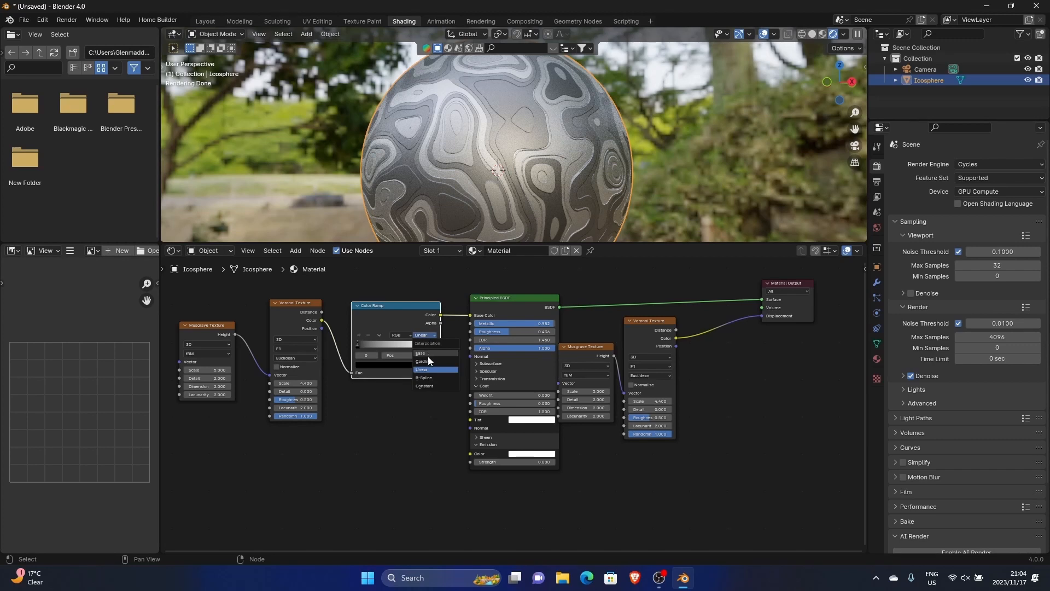
{"action": "left_click", "coordinate": [428, 385]}
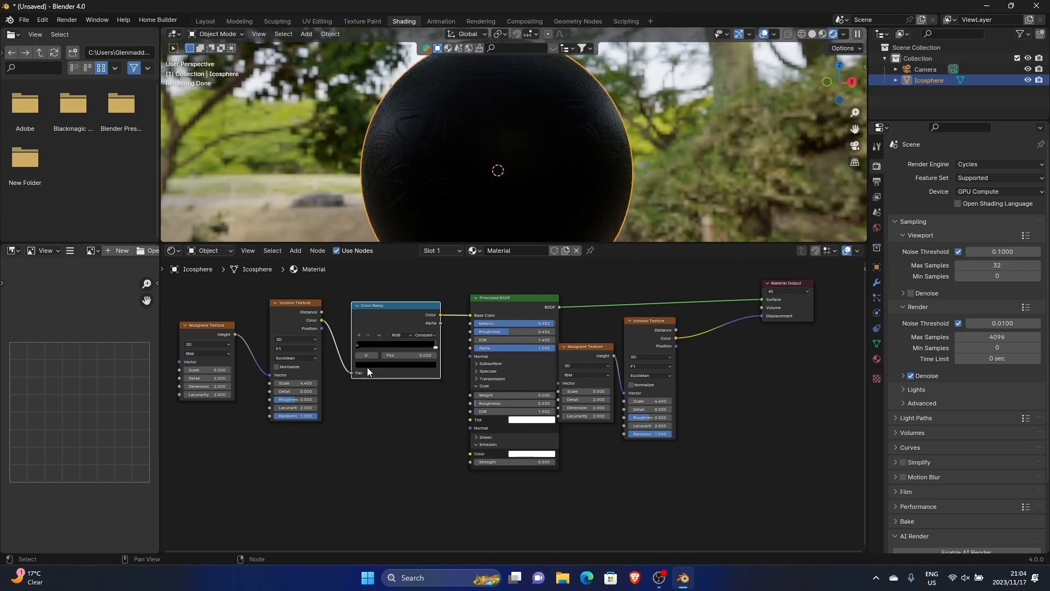
{"action": "left_click_drag", "start_coordinate": [436, 346], "coordinate": [395, 348]}
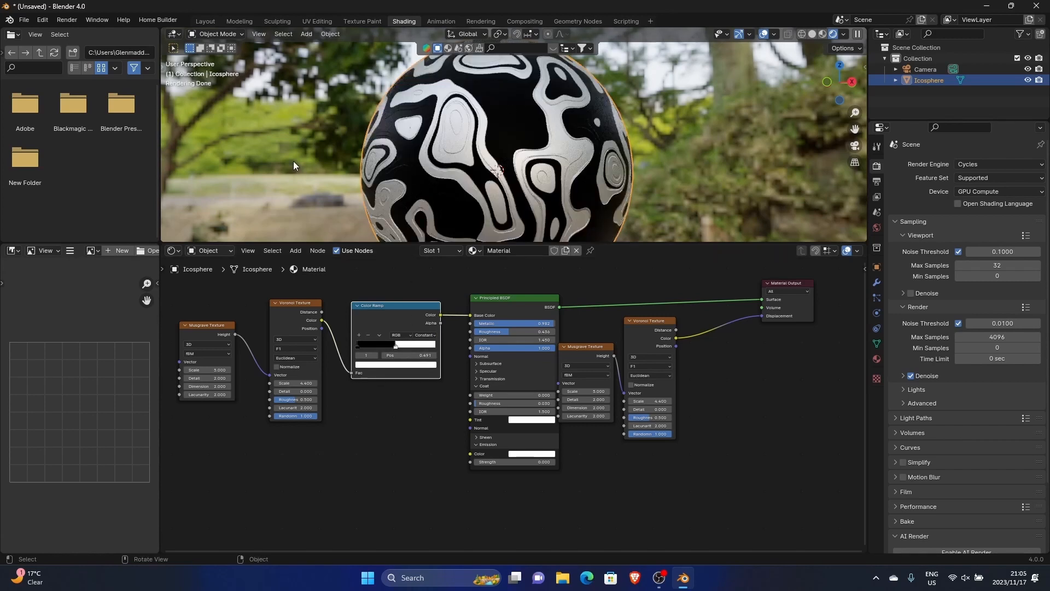
{"action": "middle_click_drag", "start_coordinate": [293, 161], "coordinate": [374, 252]}
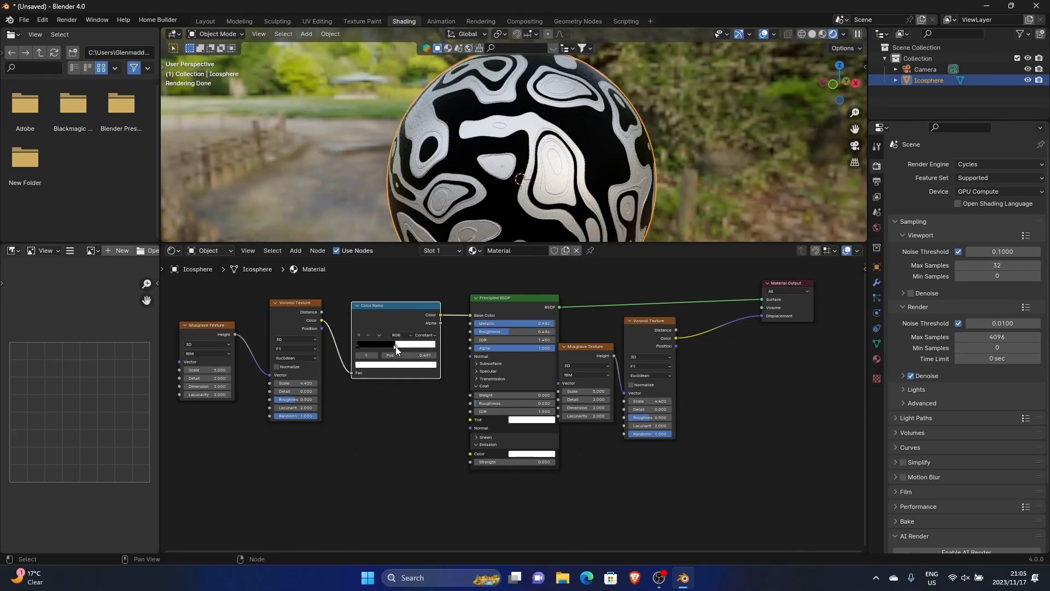
Open the color of the Color Ramp's white stop for editing
{"action": "left_click", "coordinate": [395, 346]}
{"action": "left_click", "coordinate": [395, 364]}
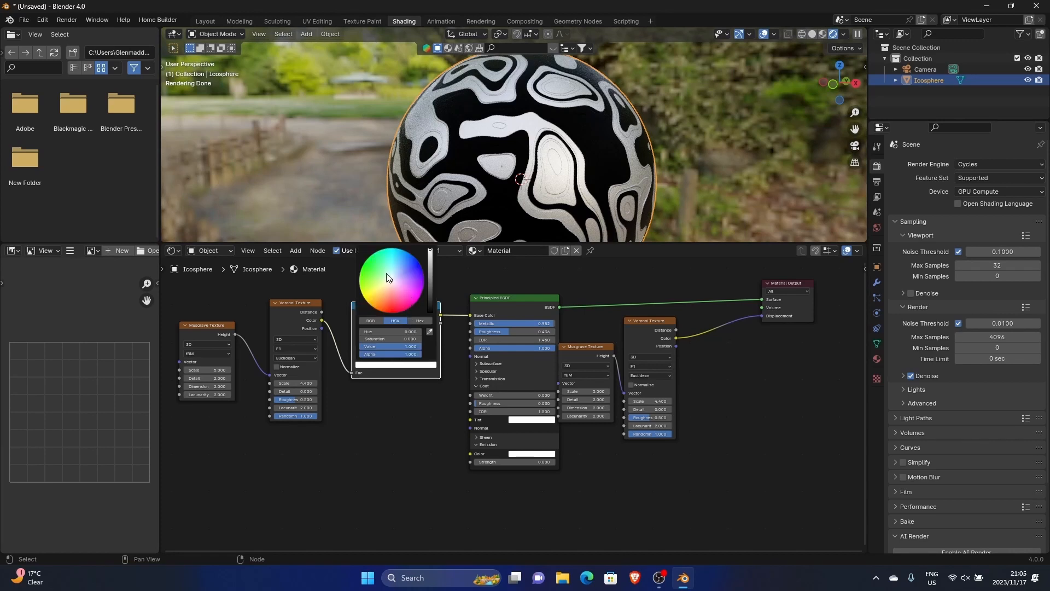
Color the Color Ramp's second stop orange and its first stop blue
{"action": "left_click", "coordinate": [379, 305]}
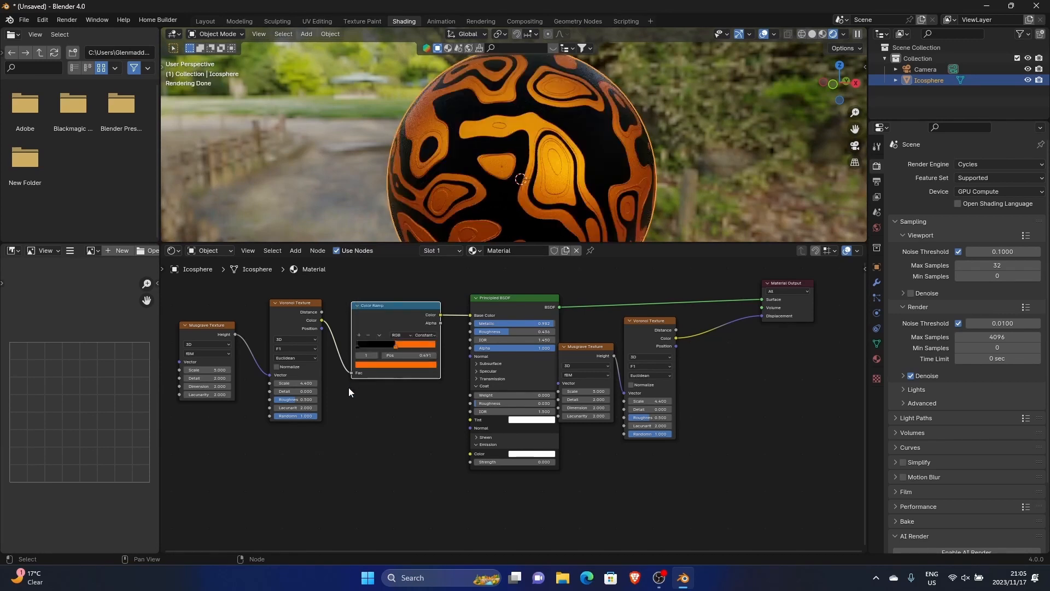
{"action": "left_click", "coordinate": [357, 347]}
{"action": "left_click", "coordinate": [362, 363]}
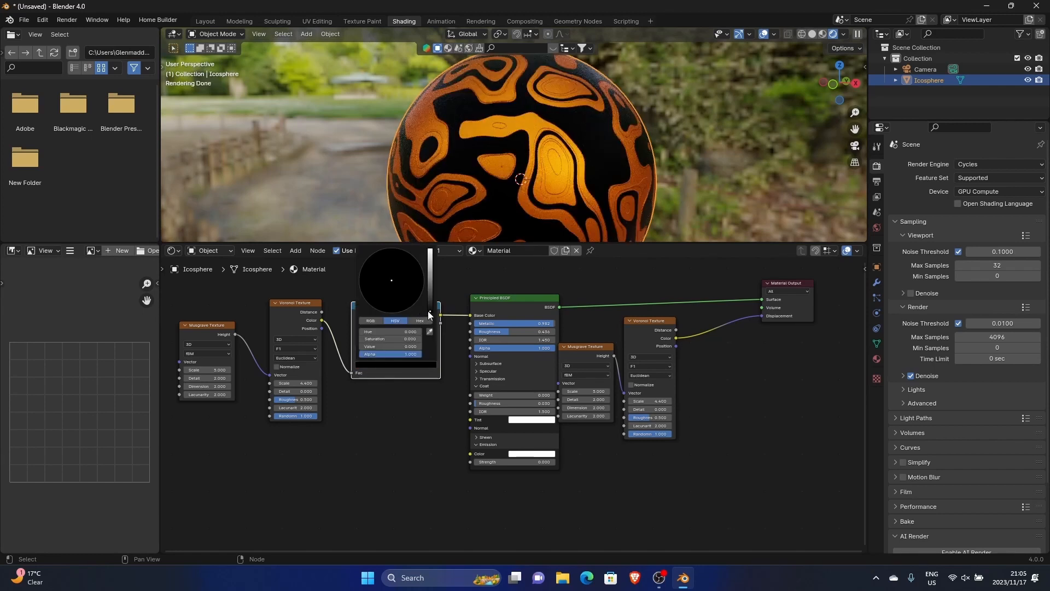
{"action": "left_click_drag", "start_coordinate": [429, 315], "coordinate": [430, 249]}
{"action": "left_click_drag", "start_coordinate": [391, 280], "coordinate": [405, 264]}
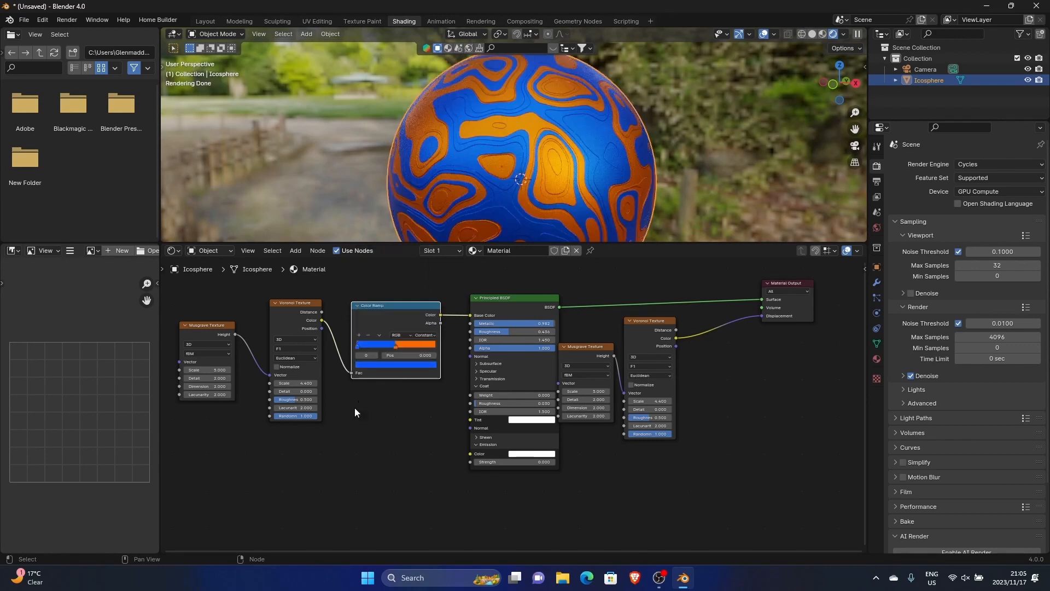
Move the Color Ramp's orange stop to about 0.73 and add a yellow-green stop between the blue and orange ones
{"action": "left_click_drag", "start_coordinate": [395, 347], "coordinate": [415, 348]}
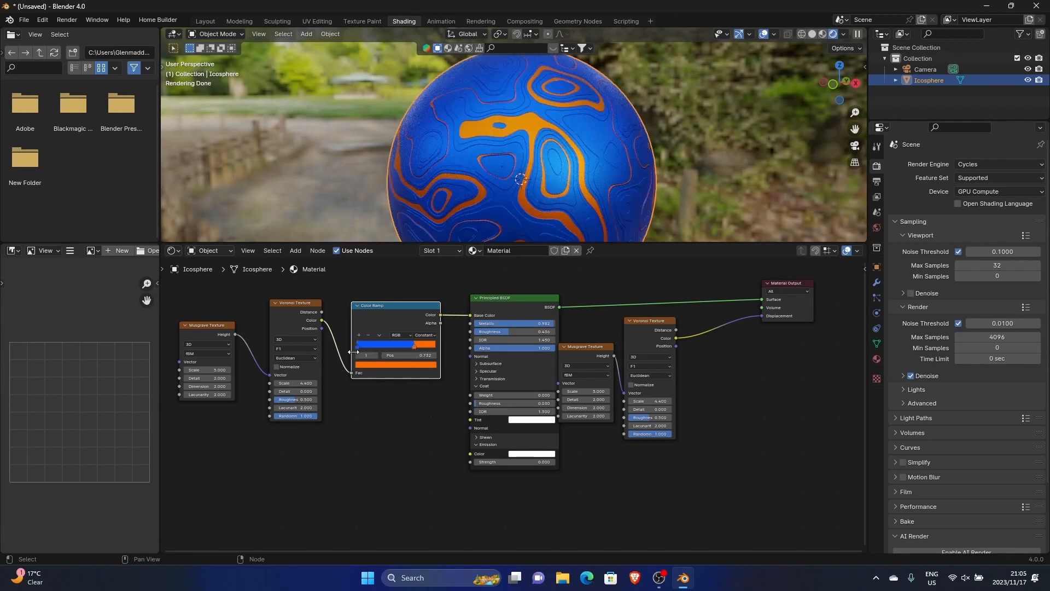
{"action": "left_click", "coordinate": [359, 336]}
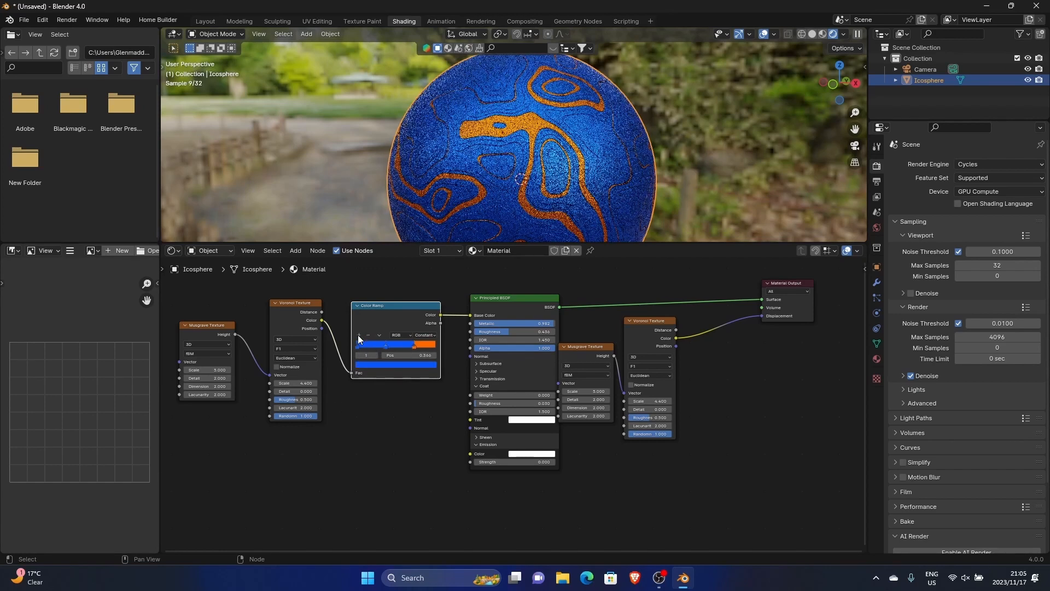
{"action": "left_click", "coordinate": [385, 346]}
{"action": "left_click", "coordinate": [378, 366]}
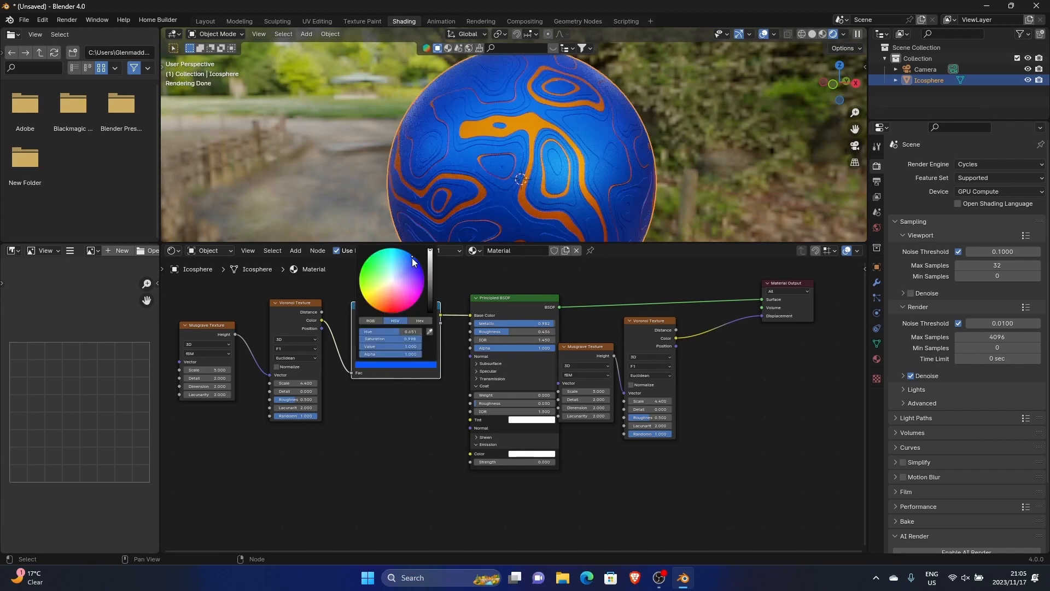
{"action": "mouse_move", "coordinate": [414, 263]}
{"action": "left_mouse_down"}
{"action": "mouse_move", "coordinate": [389, 251]}
{"action": "mouse_move", "coordinate": [359, 284]}
{"action": "left_mouse_up"}
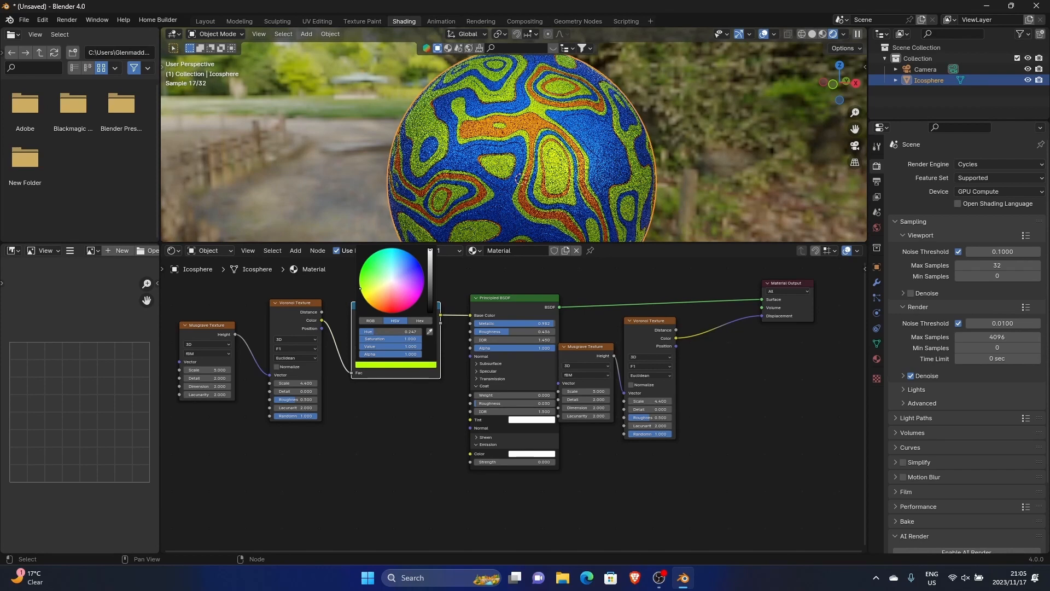
Narrow the Color Ramp's yellow-green band by moving the orange stop to about 0.573
{"action": "mouse_move", "coordinate": [411, 346]}
{"action": "left_mouse_down"}
{"action": "mouse_move", "coordinate": [381, 349]}
{"action": "mouse_move", "coordinate": [403, 346]}
{"action": "left_mouse_up"}
{"action": "left_click", "coordinate": [385, 346]}
{"action": "left_click", "coordinate": [418, 348]}
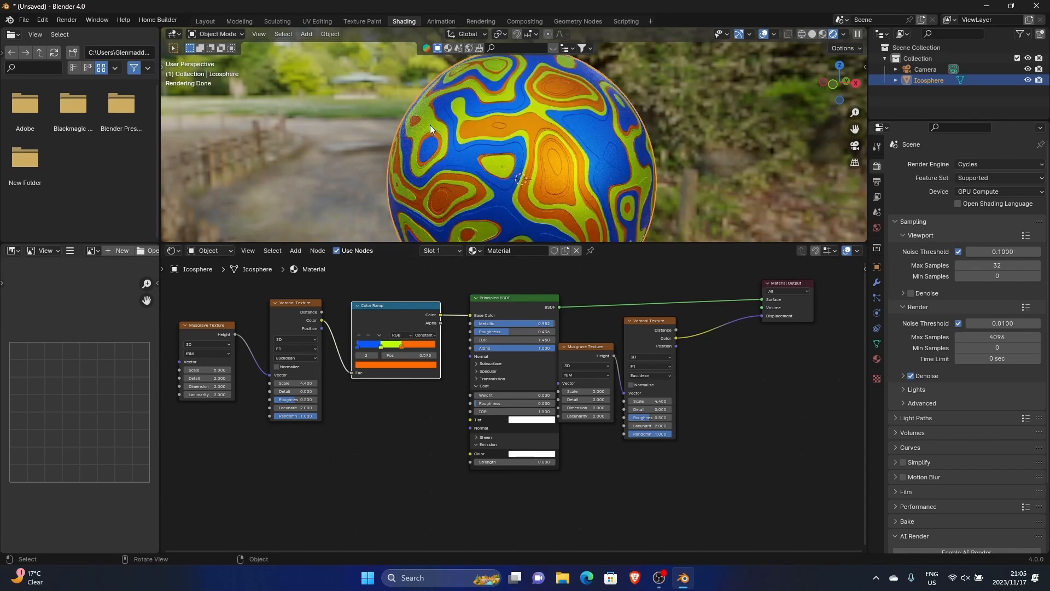
{"action": "middle_click_drag", "start_coordinate": [430, 125], "coordinate": [451, 151]}
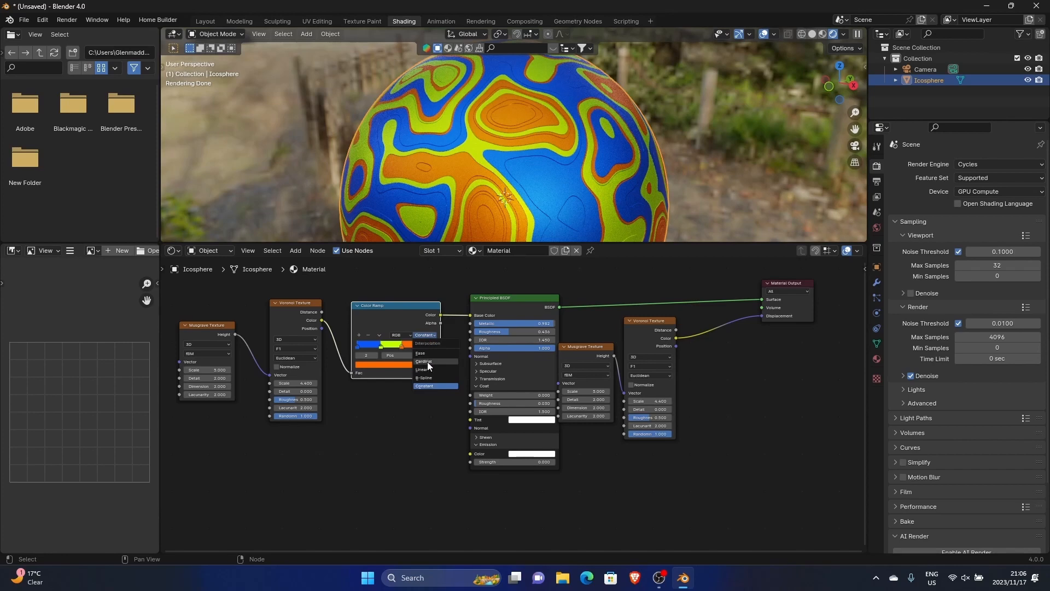
Try Linear interpolation on the Color Ramp and return it to Constant
{"action": "left_click", "coordinate": [428, 369]}
{"action": "middle_click_drag", "start_coordinate": [497, 196], "coordinate": [427, 164]}
{"action": "left_click", "coordinate": [422, 335]}
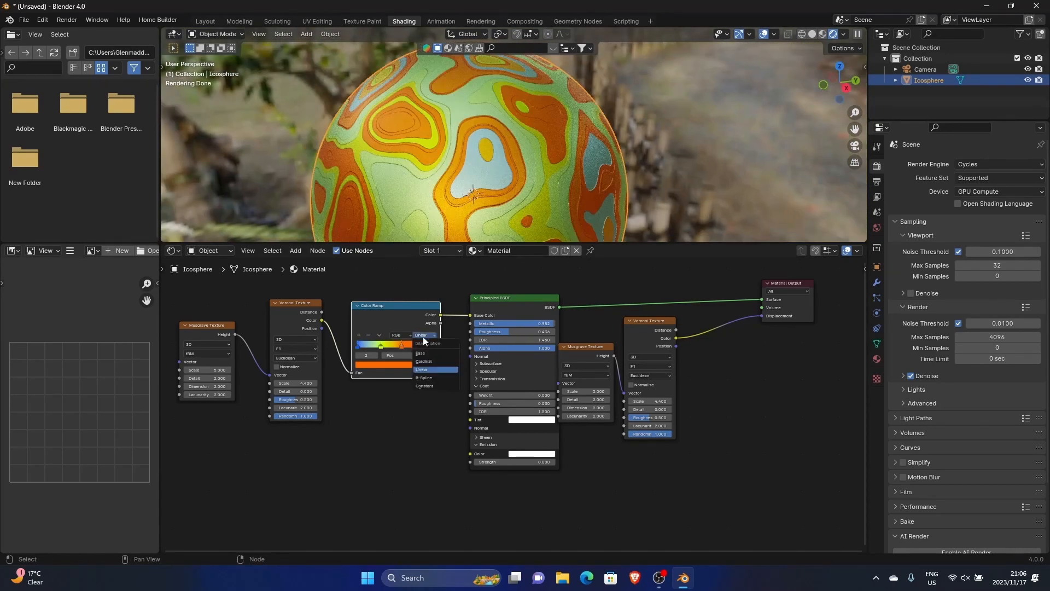
{"action": "left_click", "coordinate": [424, 387]}
{"action": "middle_click_drag", "start_coordinate": [292, 94], "coordinate": [329, 192]}
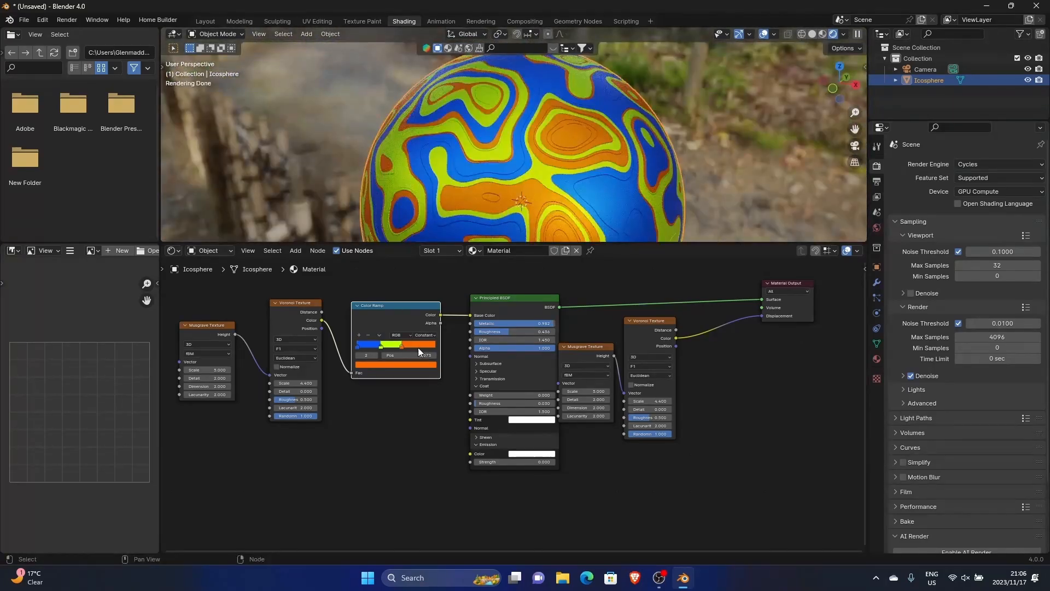
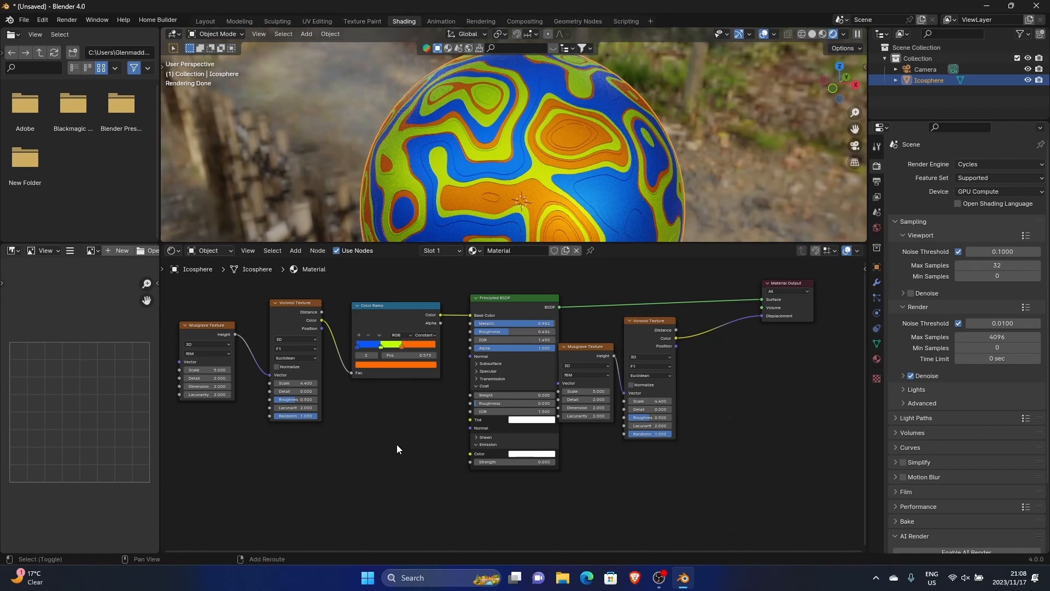
Add a Bump node below the Color Ramp and connect its Normal output to the Principled BSDF's Normal input
{"action": "key", "text": "shift+a"}
{"action": "type", "text": "bum"}
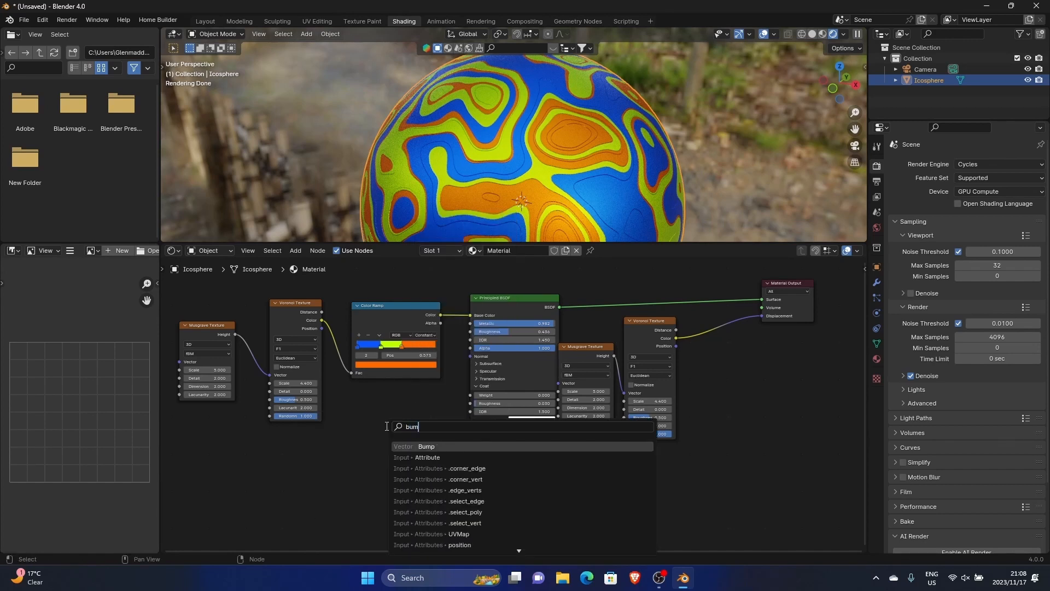
{"action": "left_click", "coordinate": [431, 446]}
{"action": "left_click", "coordinate": [363, 444]}
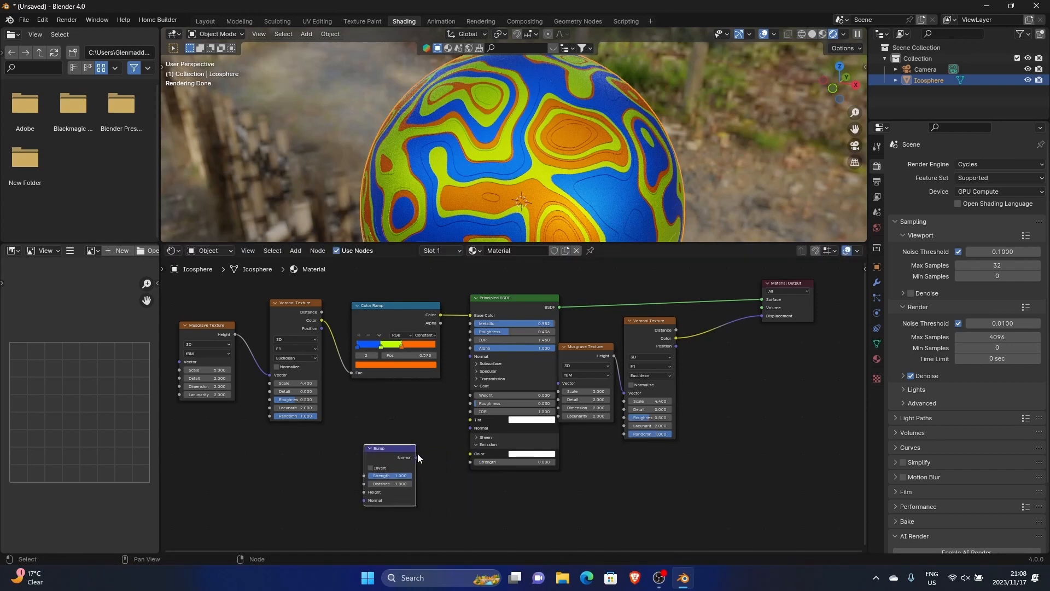
{"action": "left_click_drag", "start_coordinate": [416, 457], "coordinate": [470, 356]}
Add a Noise Texture node beside the Bump node and connect its Fac output to the Bump's Height input
{"action": "key", "text": "shift+a"}
{"action": "type", "text": "noi"}
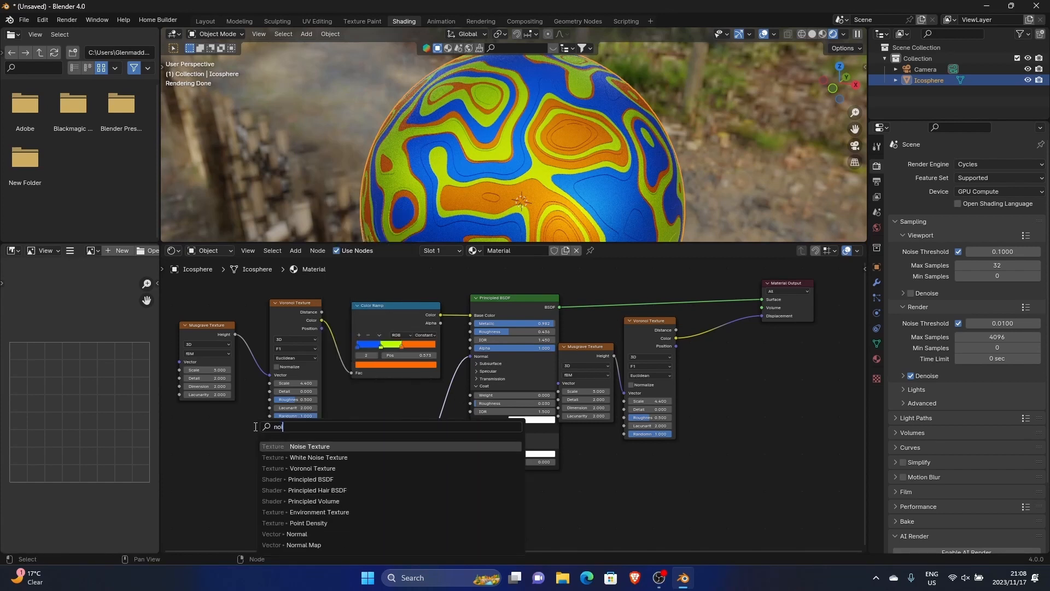
{"action": "key", "text": "Return"}
{"action": "left_click", "coordinate": [254, 448]}
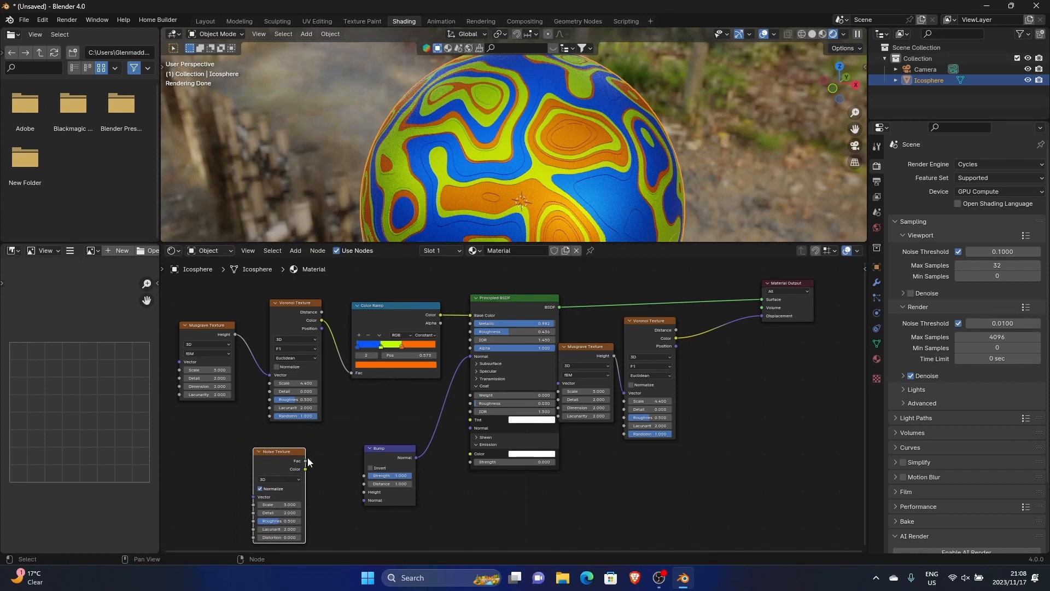
{"action": "left_click_drag", "start_coordinate": [305, 462], "coordinate": [362, 492]}
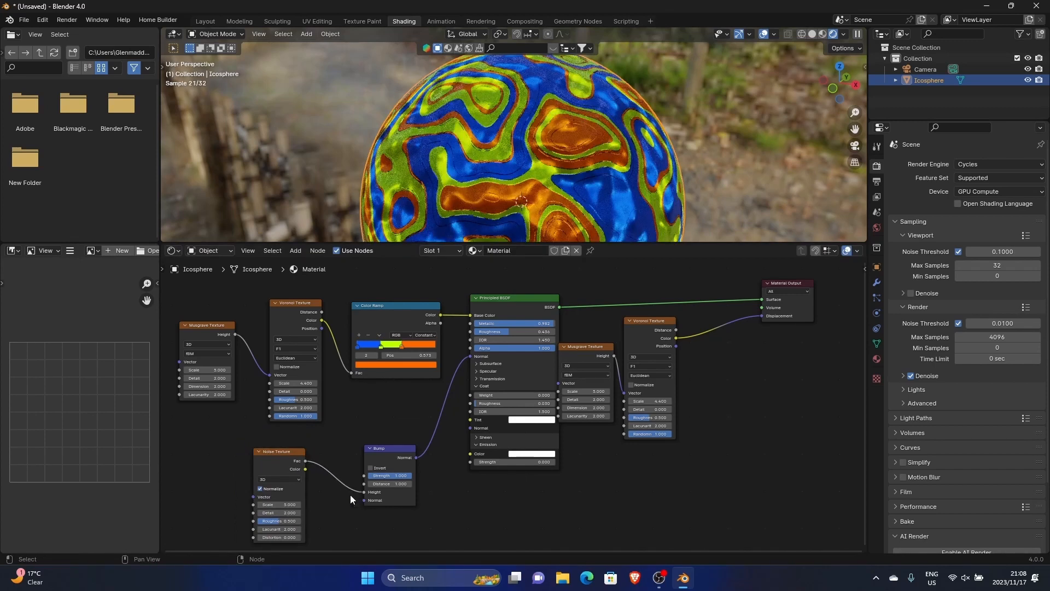
Set the Noise Texture's scale to about 10.4 and roughness to 1.0, and the Bump strength to about 0.317
{"action": "left_click_drag", "start_coordinate": [279, 504], "coordinate": [336, 504]}
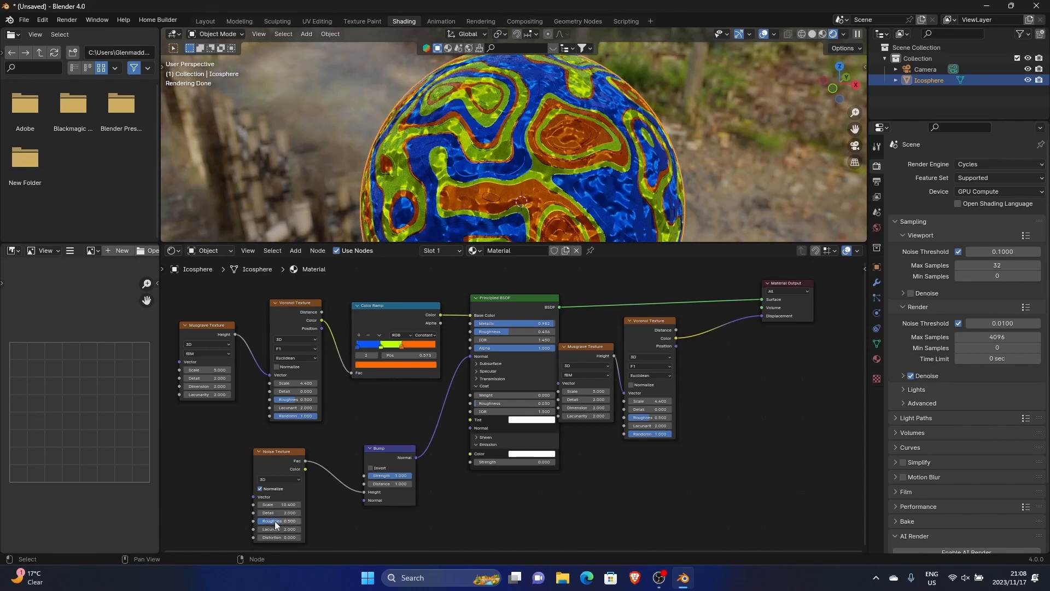
{"action": "left_click_drag", "start_coordinate": [275, 523], "coordinate": [303, 523]}
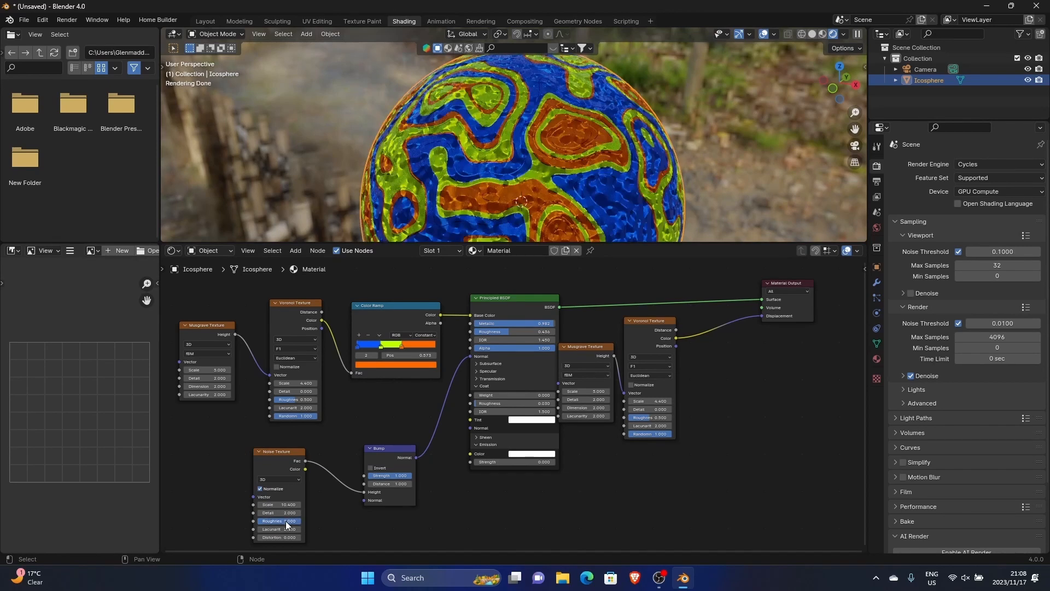
{"action": "left_click_drag", "start_coordinate": [395, 476], "coordinate": [382, 475]}
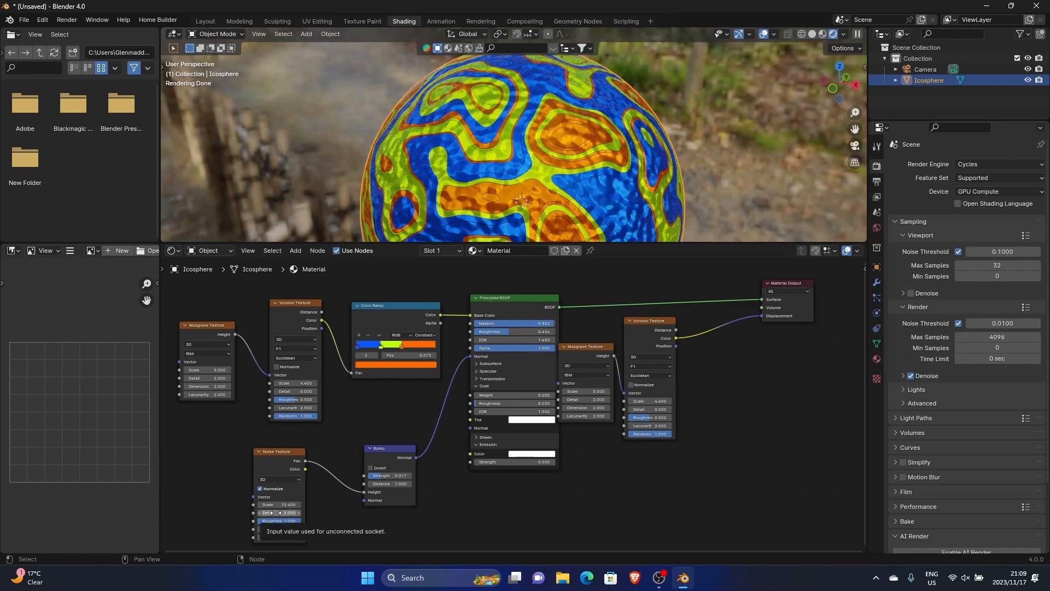
Raise the Noise Texture's detail to about 13.2 and inspect the finer bumps on the sphere's surface
{"action": "mouse_move", "coordinate": [276, 512]}
{"action": "left_mouse_down"}
{"action": "mouse_move", "coordinate": [300, 512]}
{"action": "mouse_move", "coordinate": [268, 503]}
{"action": "left_mouse_up"}
{"action": "middle_click_drag", "start_coordinate": [534, 168], "coordinate": [481, 166]}
{"action": "scroll", "coordinate": [481, 165], "scroll_direction": "up", "scroll_amount": 4}
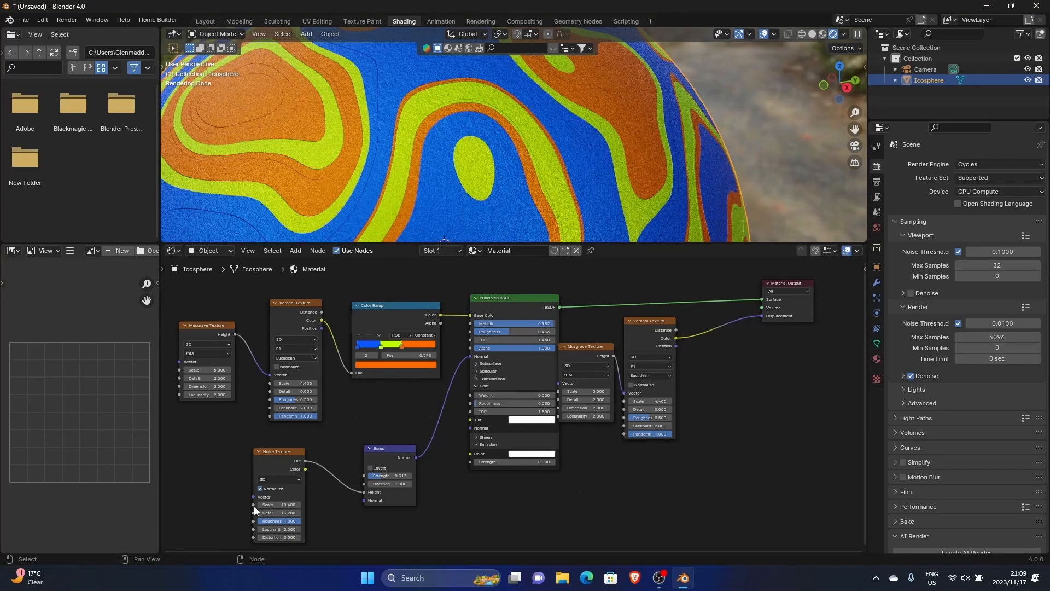
{"action": "left_click_drag", "start_coordinate": [278, 512], "coordinate": [280, 512]}
Disconnect the Bump node from the Principled BSDF's Normal input to compare the surface, and reconnect it
{"action": "left_click_drag", "start_coordinate": [470, 355], "coordinate": [458, 363]}
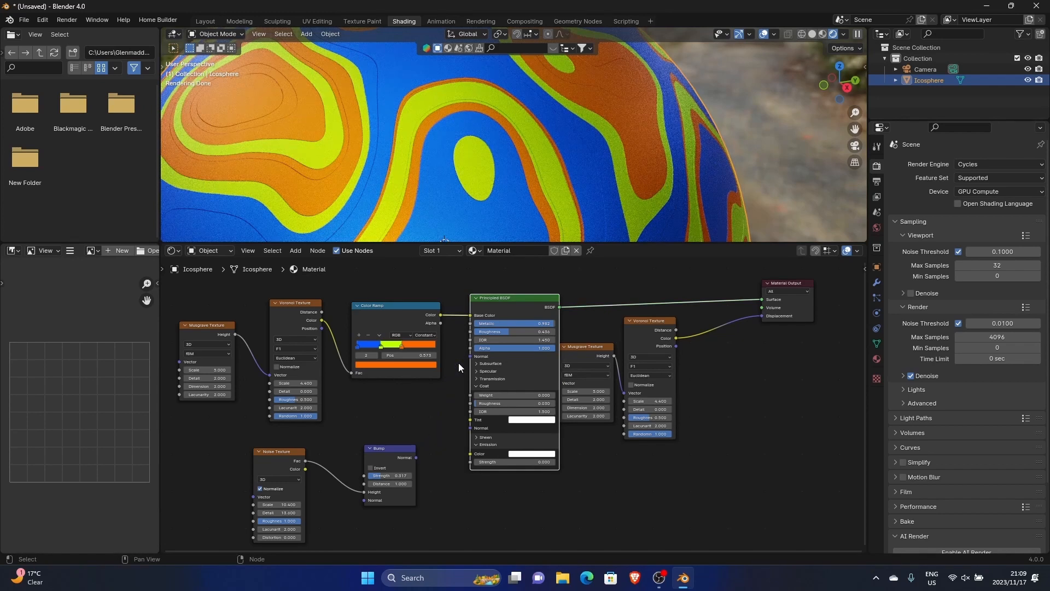
{"action": "scroll", "coordinate": [404, 153], "scroll_direction": "up", "scroll_amount": 5}
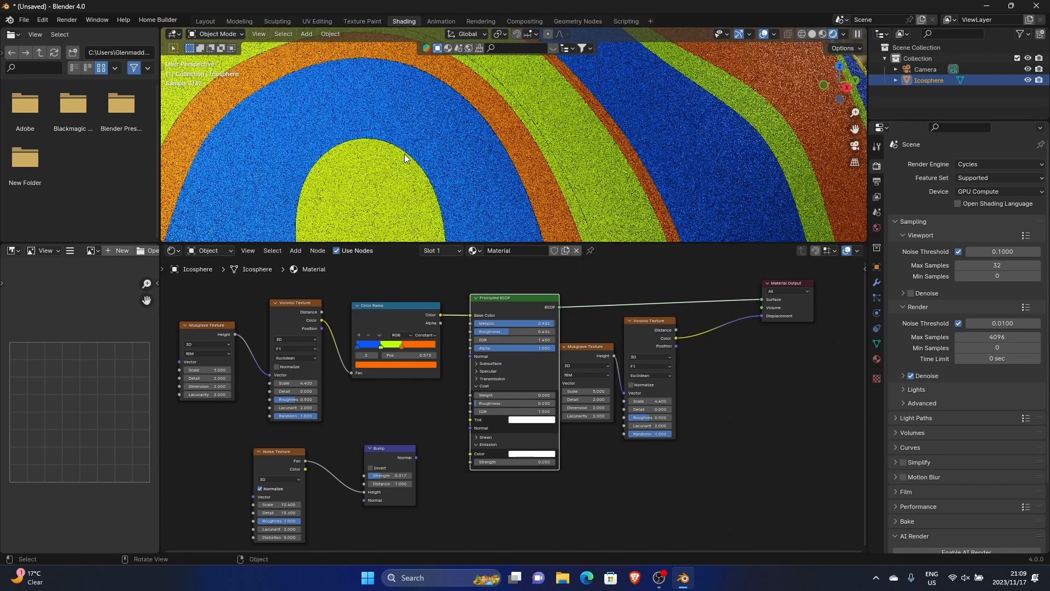
{"action": "left_click_drag", "start_coordinate": [416, 458], "coordinate": [470, 356]}
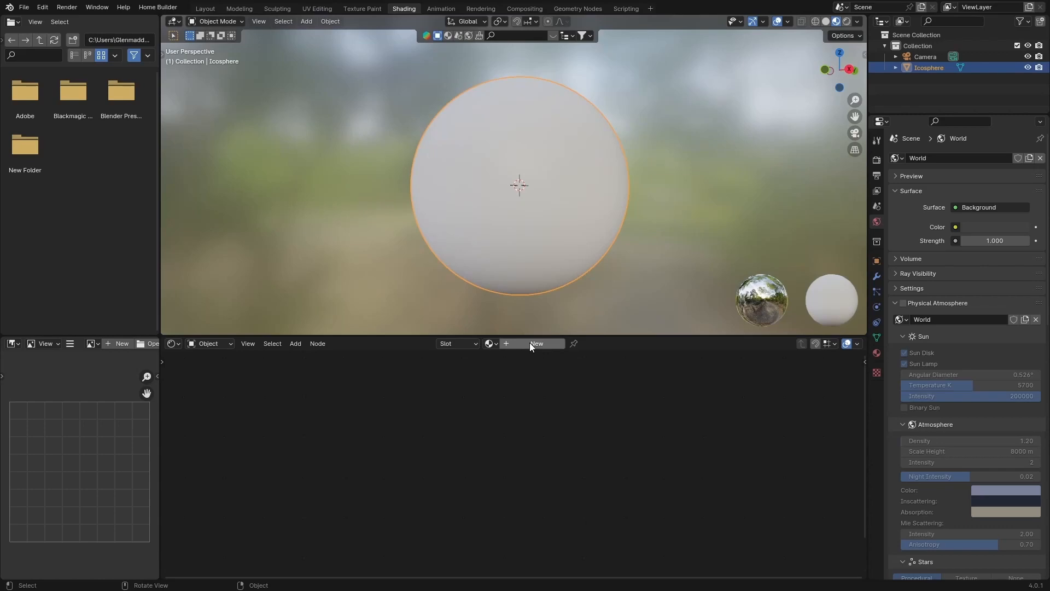
Create a new material for the icosphere and show it in rendered shading with Scene Lights and Scene World disabled
{"action": "left_click", "coordinate": [529, 343]}
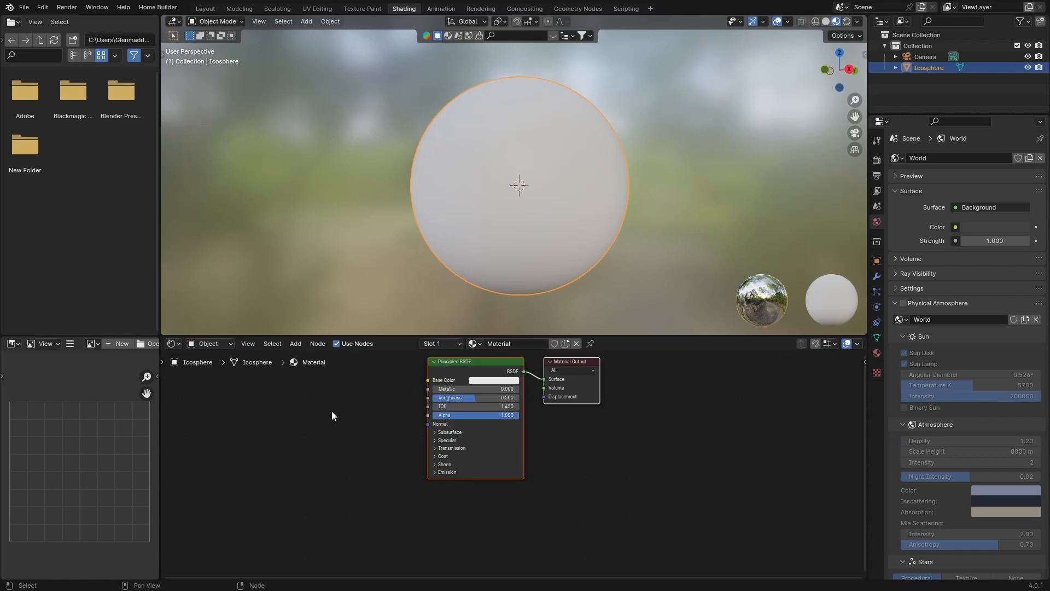
{"action": "left_click", "coordinate": [845, 24]}
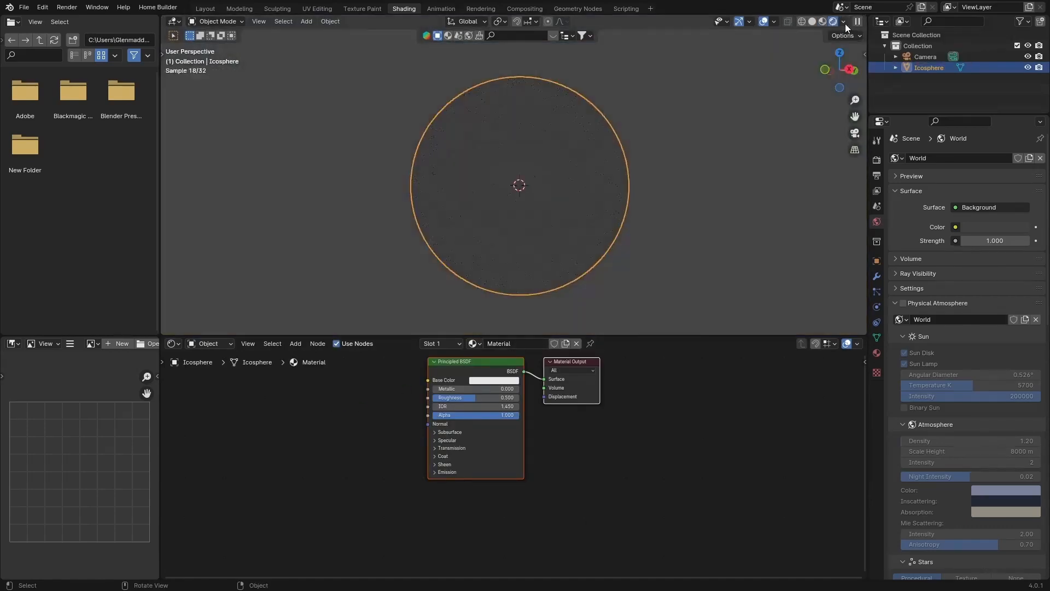
{"action": "left_click", "coordinate": [844, 22]}
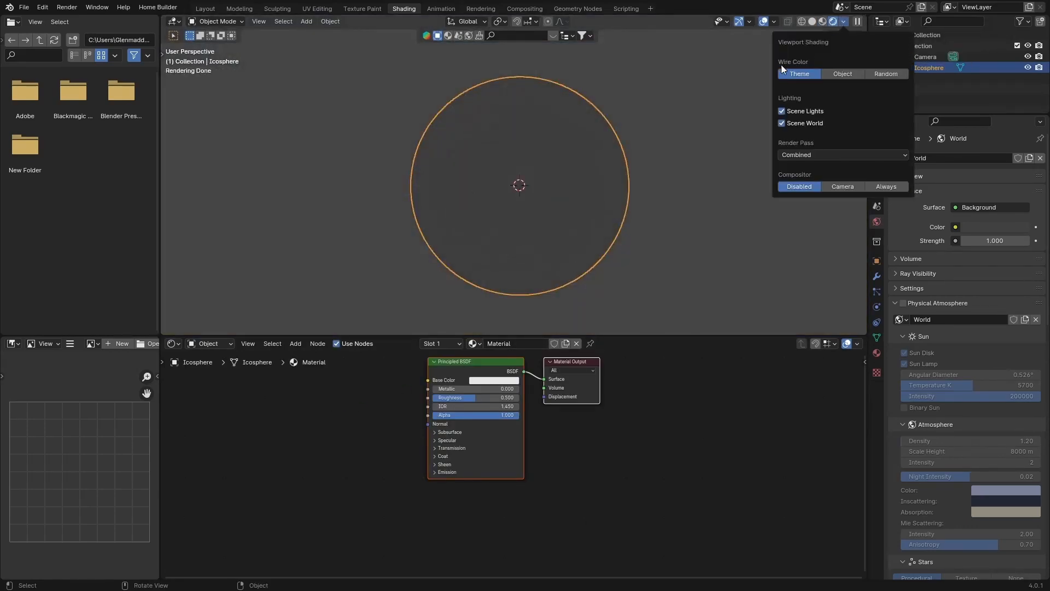
{"action": "left_click", "coordinate": [781, 111]}
{"action": "left_click", "coordinate": [781, 123]}
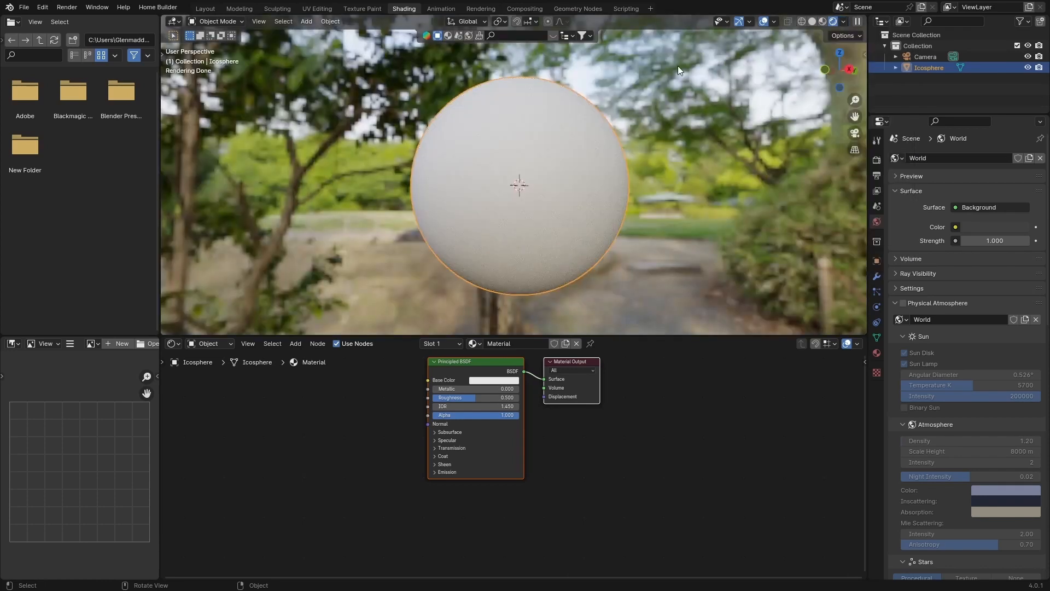
Set the scene's render engine to Cycles
{"action": "left_click", "coordinate": [877, 159]}
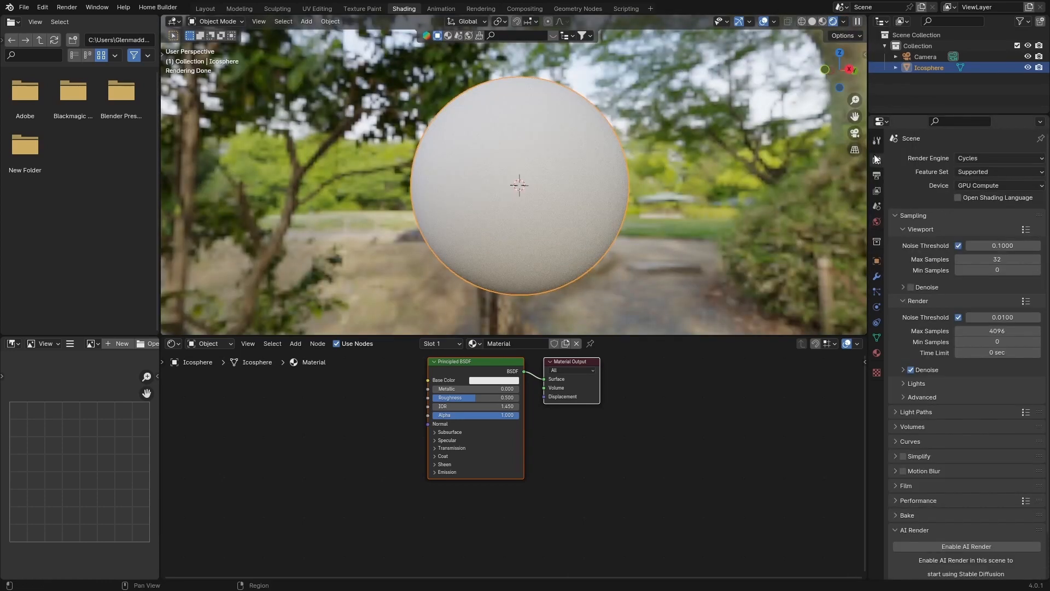
{"action": "left_click", "coordinate": [955, 157]}
{"action": "left_click", "coordinate": [967, 195]}
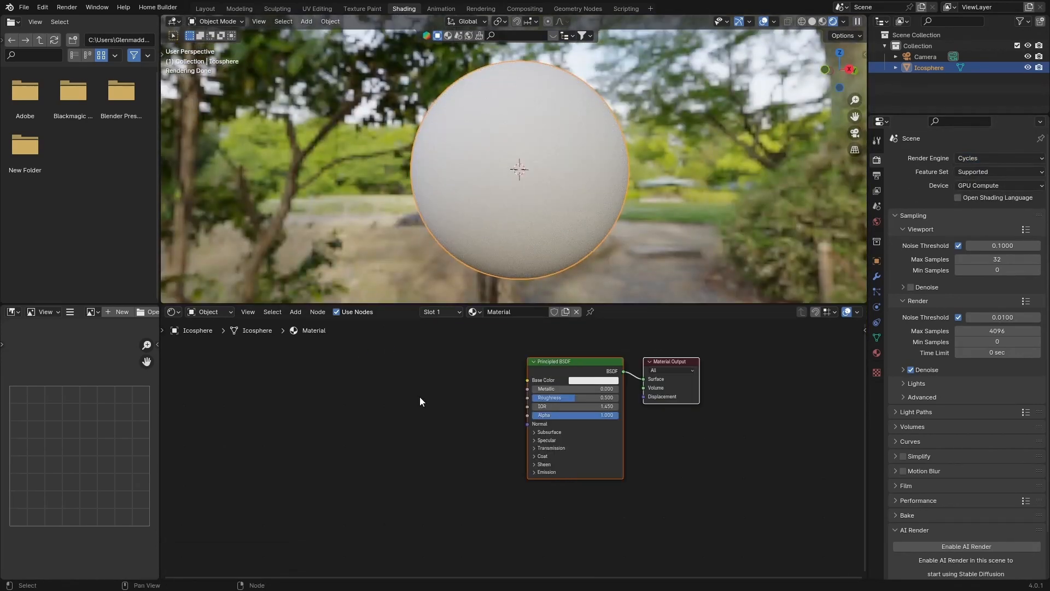
Add a Brick Texture node and place it in front of the Principled BSDF
{"action": "key", "text": "shift+a"}
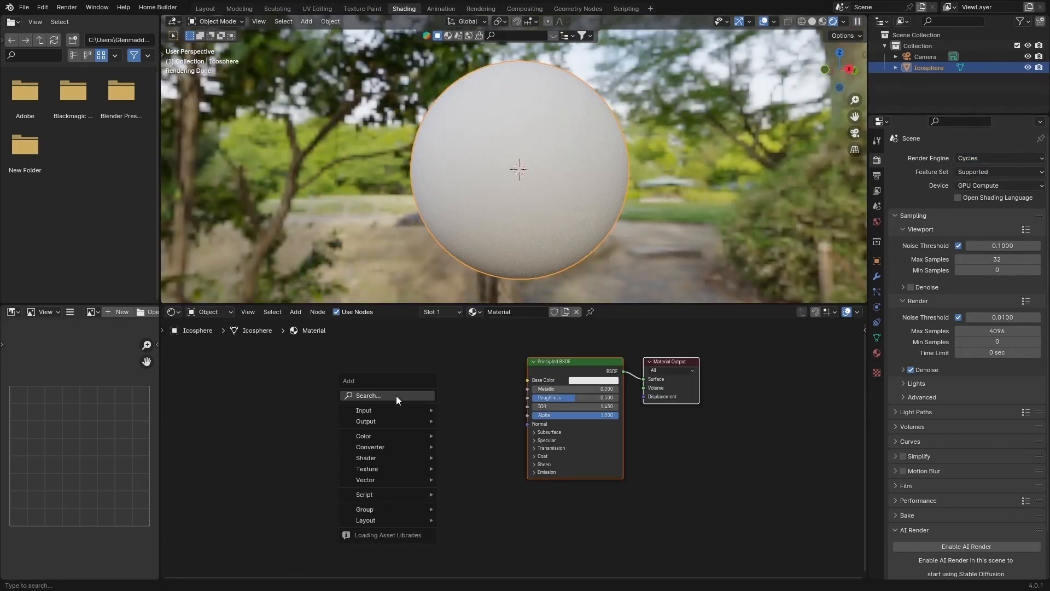
{"action": "left_click", "coordinate": [398, 396]}
{"action": "type", "text": "bri"}
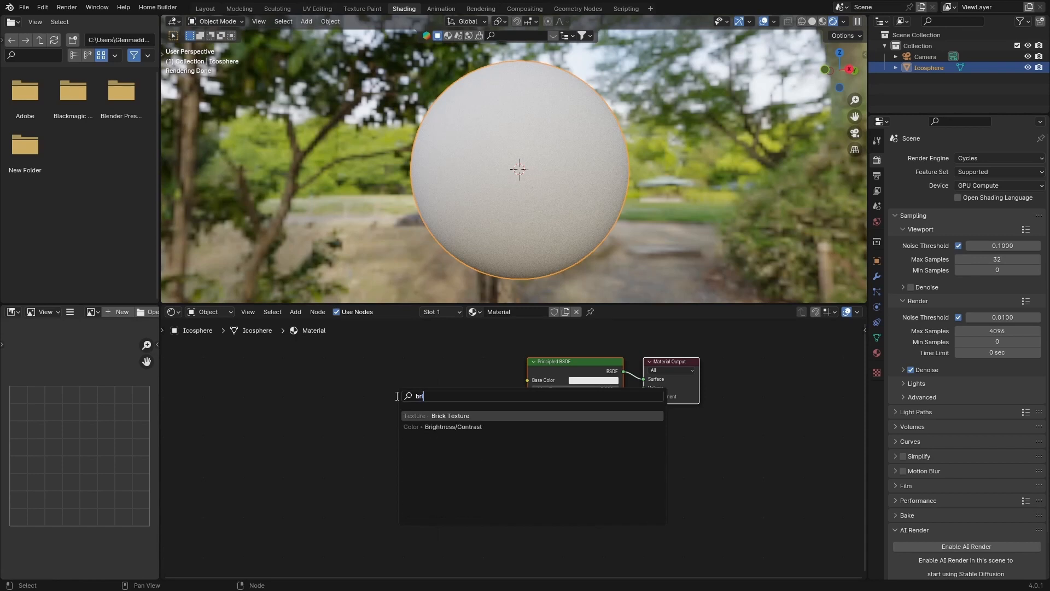
{"action": "type", "text": "ck"}
{"action": "key", "text": "Return"}
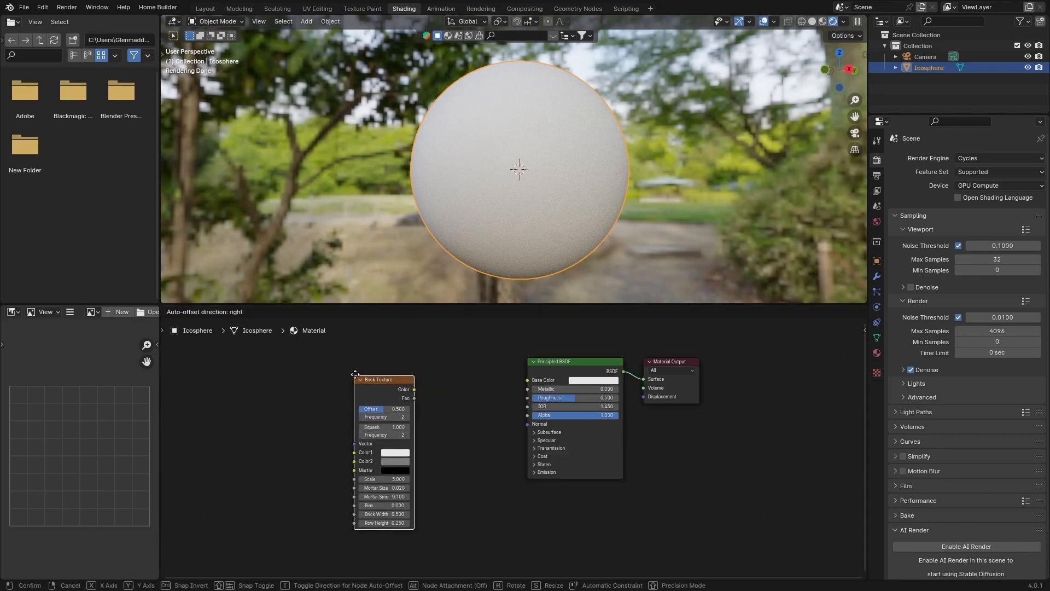
{"action": "left_click", "coordinate": [366, 362]}
Add a Noise Texture node and place it in front of the Brick Texture node
{"action": "key", "text": "shift+a"}
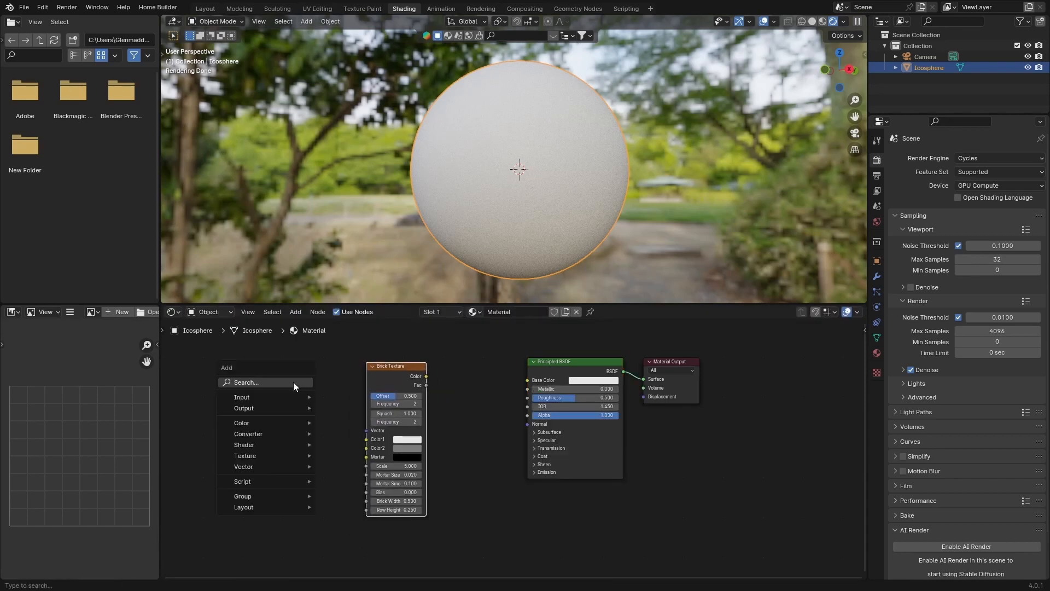
{"action": "left_click", "coordinate": [293, 381]}
{"action": "type", "text": "noi"}
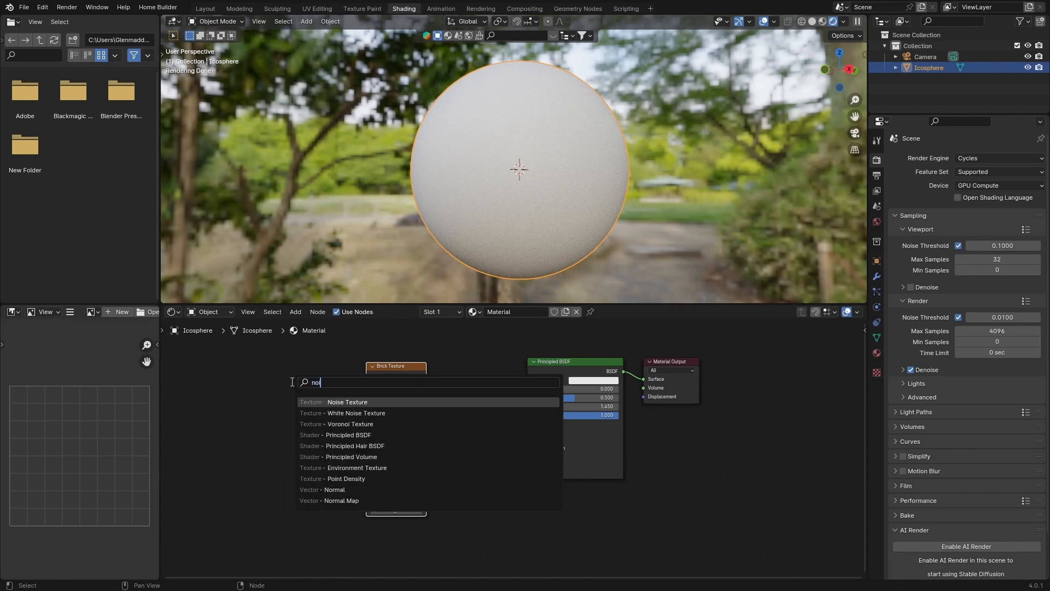
{"action": "key", "text": "Return"}
{"action": "left_click", "coordinate": [225, 383]}
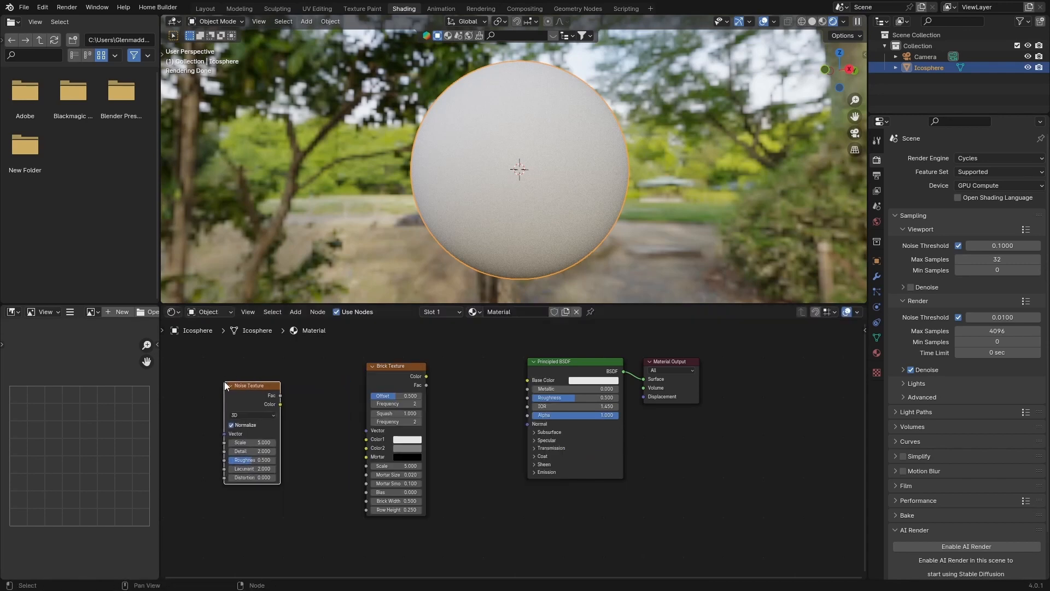
Connect the Brick Texture's Color to the Principled BSDF's Base Color, and the Noise Texture's Color to the Brick Texture's Vector
{"action": "left_click_drag", "start_coordinate": [383, 385], "coordinate": [529, 380]}
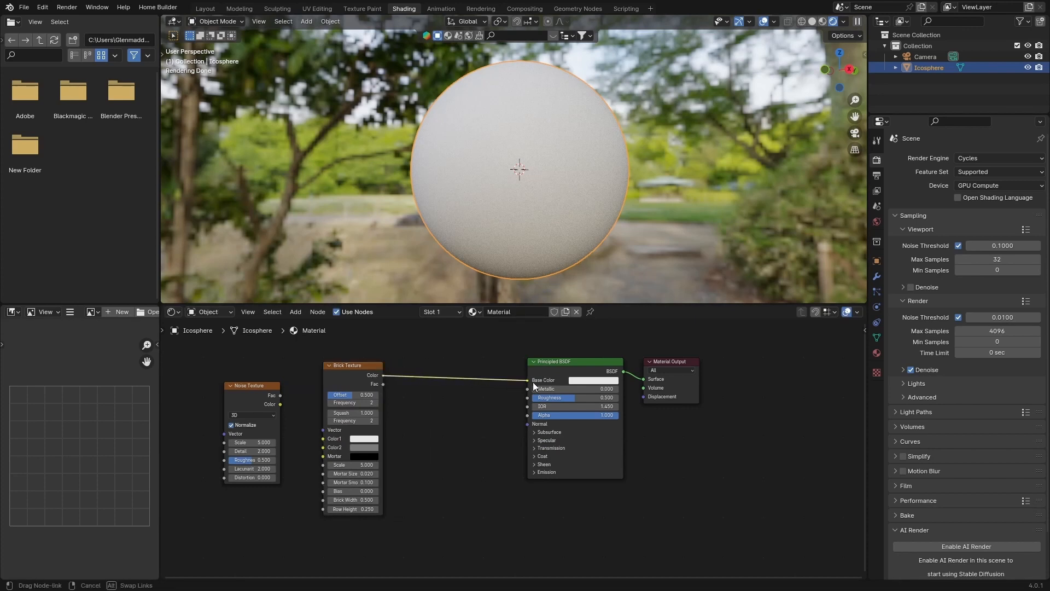
{"action": "left_click", "coordinate": [280, 405]}
{"action": "left_click_drag", "start_coordinate": [281, 404], "coordinate": [323, 430]}
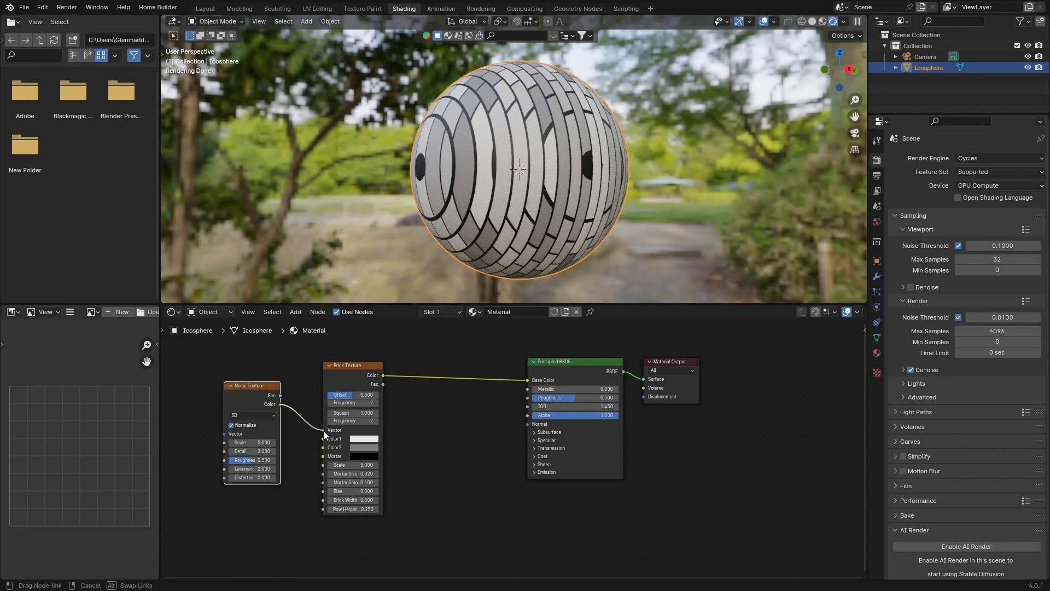
{"action": "scroll", "coordinate": [439, 166], "scroll_direction": "up", "scroll_amount": 6}
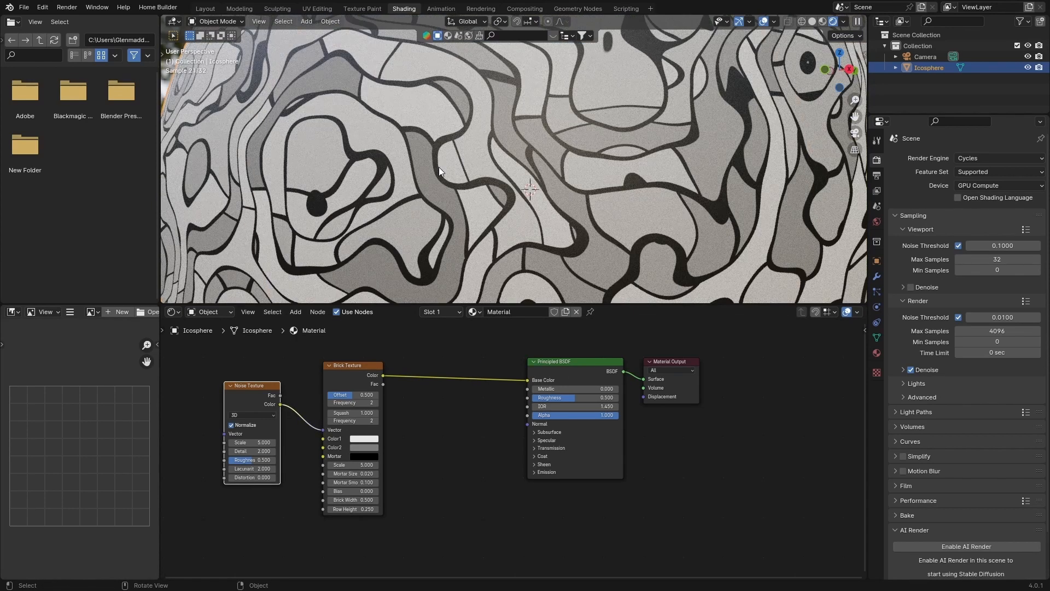
{"action": "scroll", "coordinate": [438, 166], "scroll_direction": "down", "scroll_amount": 6}
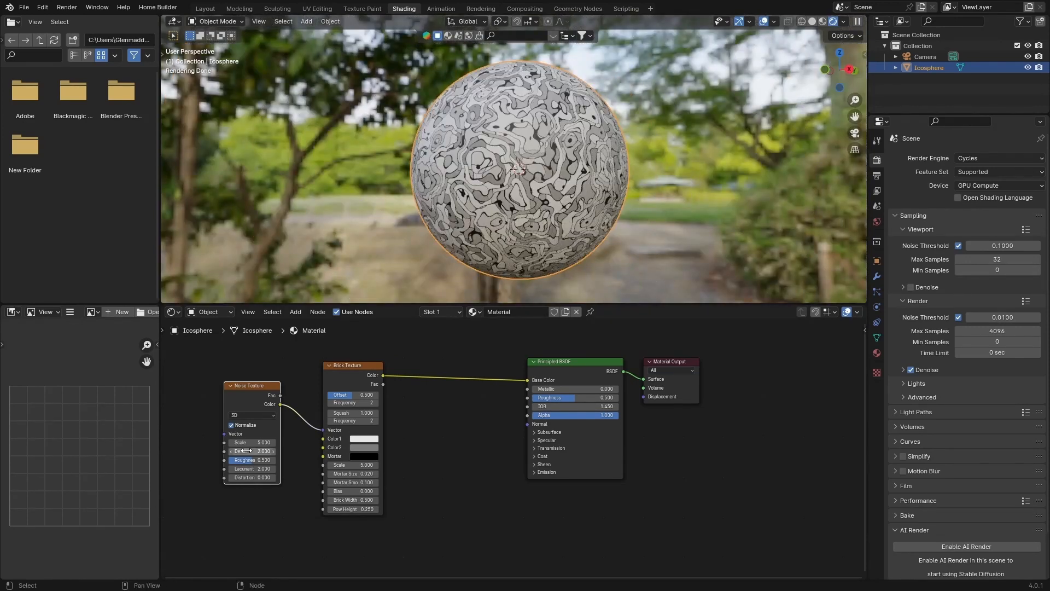
Set the Noise Texture's Detail to 2.3 and its Scale to 6.6
{"action": "left_click_drag", "start_coordinate": [244, 451], "coordinate": [296, 451]}
{"action": "scroll", "coordinate": [513, 162], "scroll_direction": "up", "scroll_amount": 5}
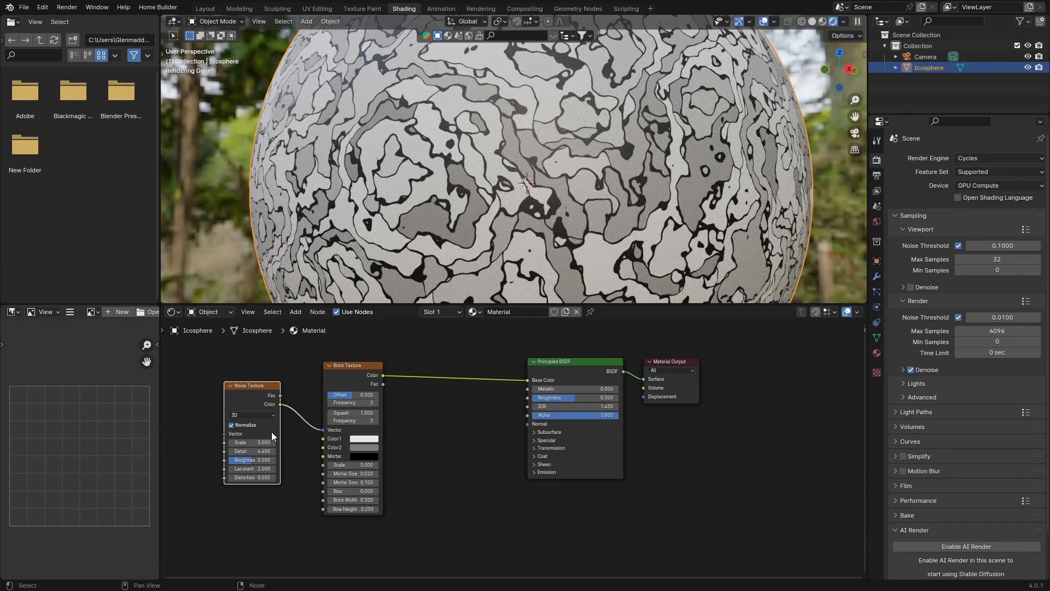
{"action": "left_click_drag", "start_coordinate": [263, 451], "coordinate": [431, 451]}
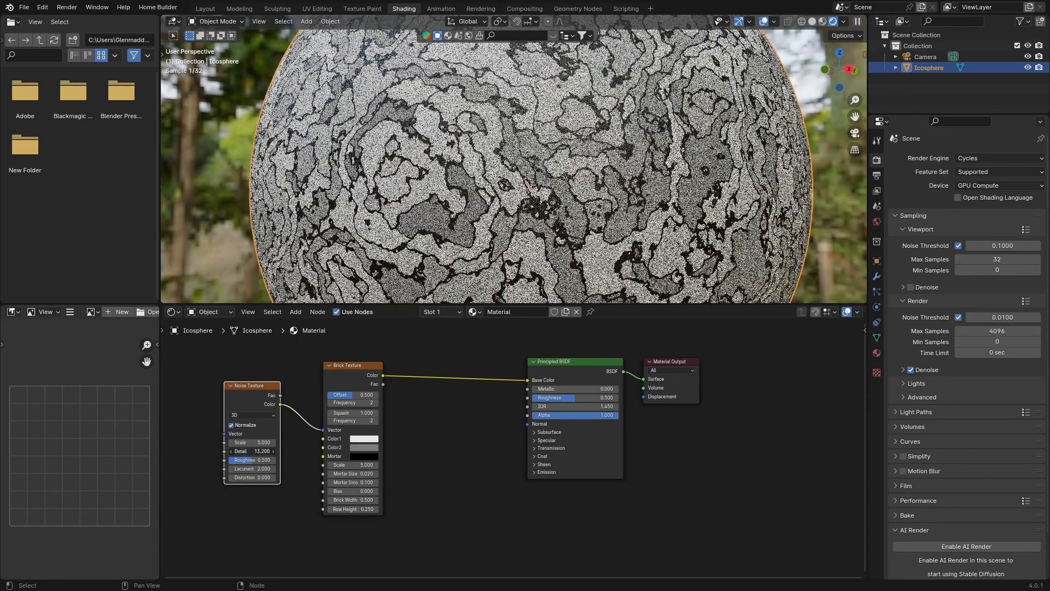
{"action": "left_click_drag", "start_coordinate": [334, 451], "coordinate": [223, 451]}
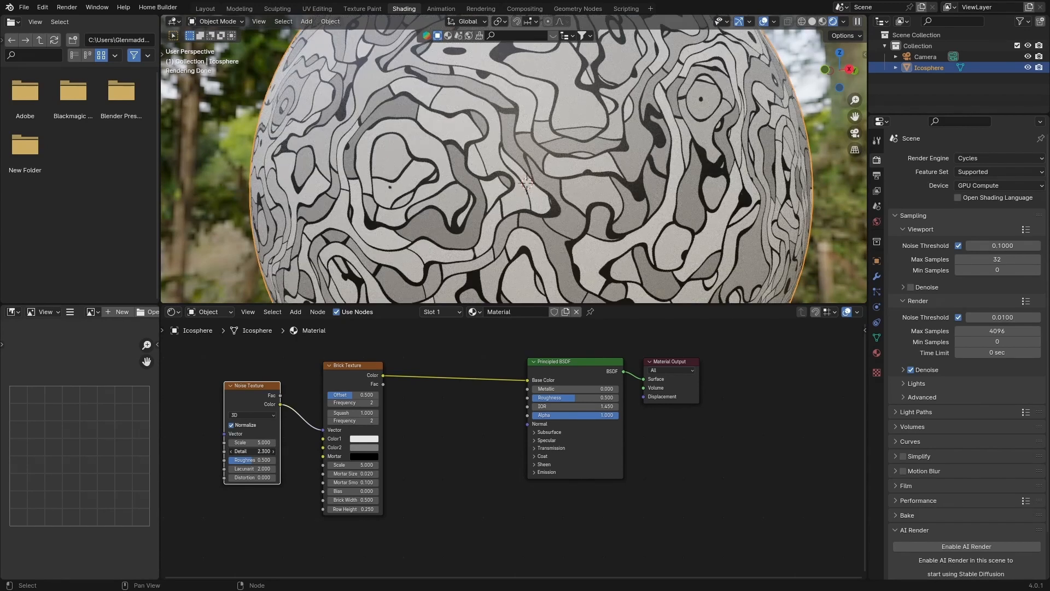
{"action": "scroll", "coordinate": [412, 110], "scroll_direction": "down", "scroll_amount": 5}
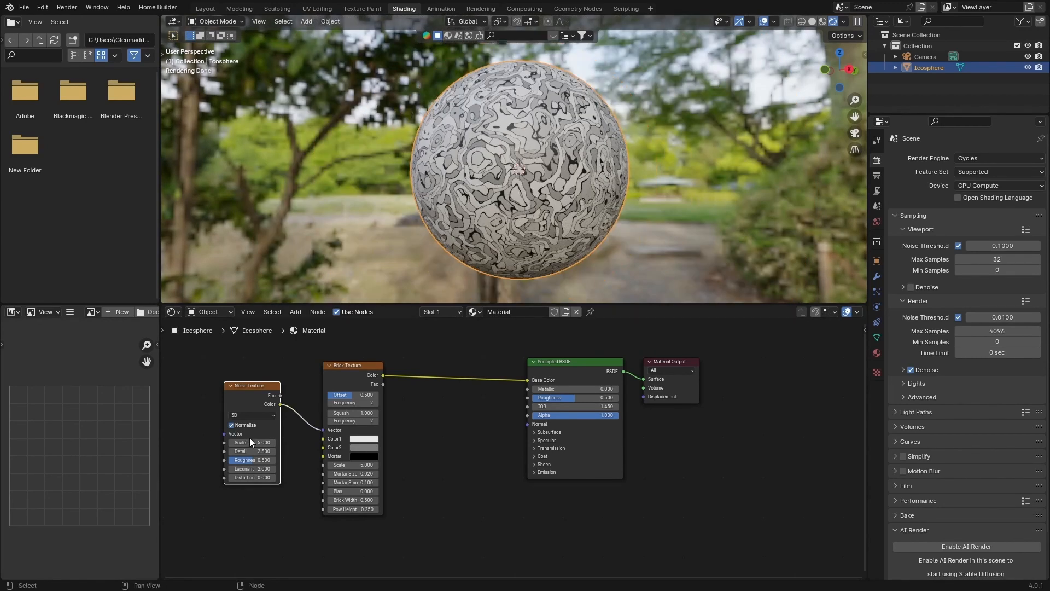
{"action": "mouse_move", "coordinate": [250, 442]}
{"action": "left_mouse_down"}
{"action": "mouse_move", "coordinate": [290, 442]}
{"action": "mouse_move", "coordinate": [254, 443]}
{"action": "left_mouse_up"}
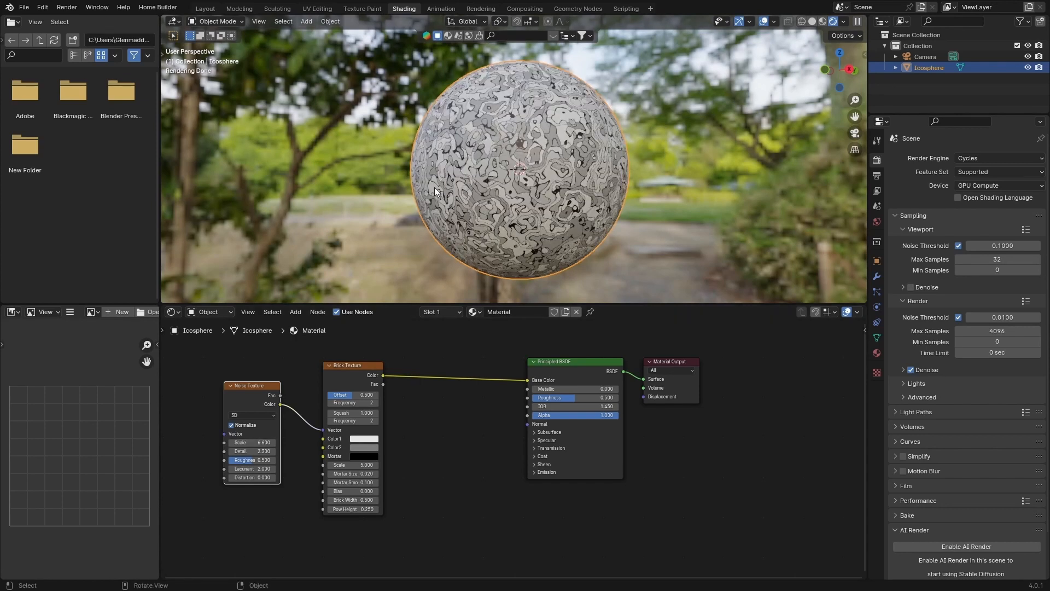
Add a Color Ramp node and insert it on the link between the Brick Texture and the Principled BSDF
{"action": "key", "text": "shift+a"}
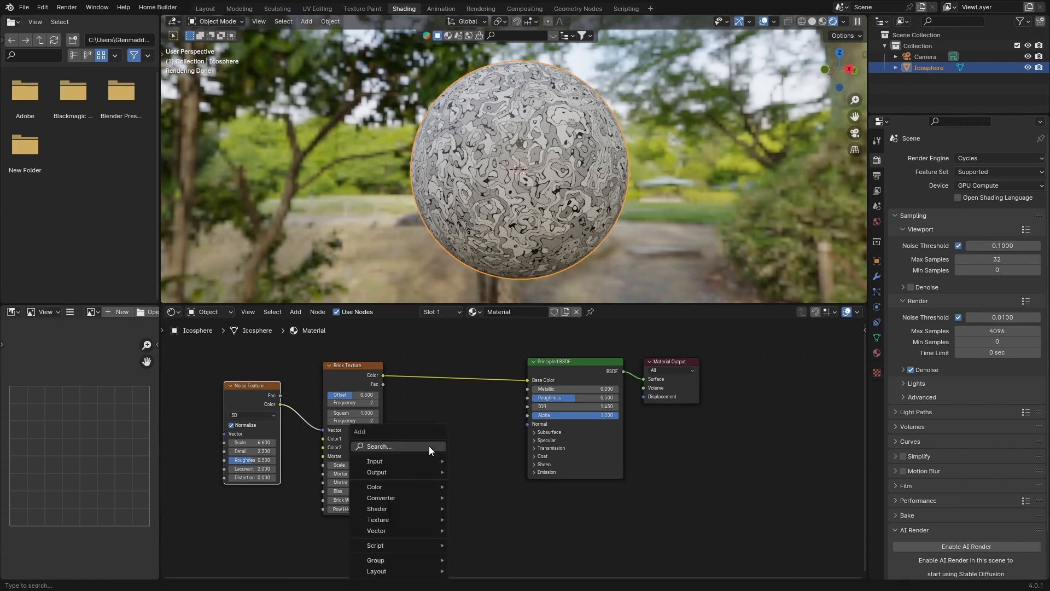
{"action": "type", "text": "v"}
{"action": "key", "text": "BackSpace"}
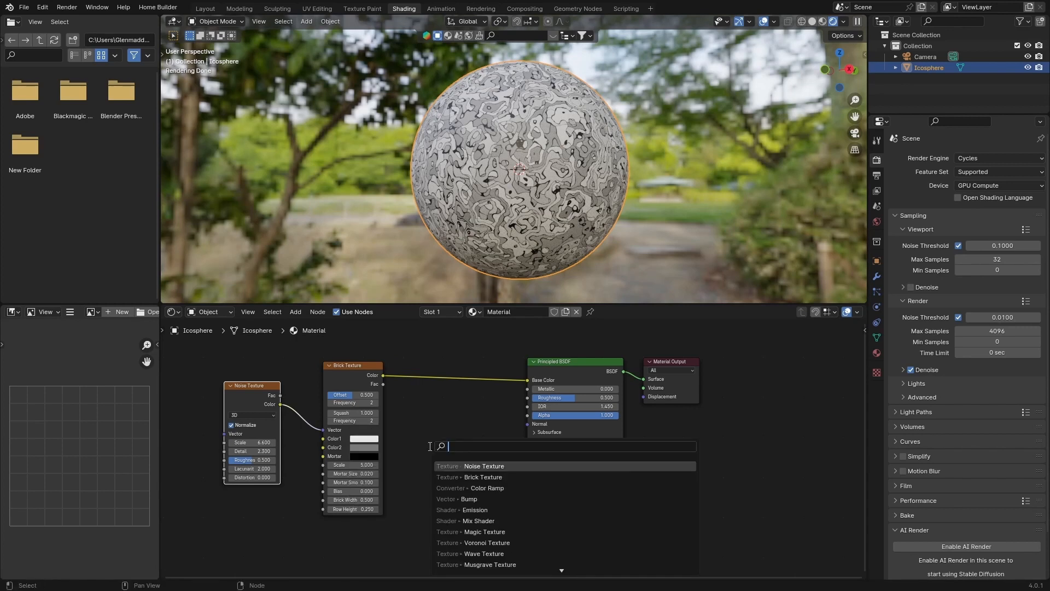
{"action": "type", "text": "color"}
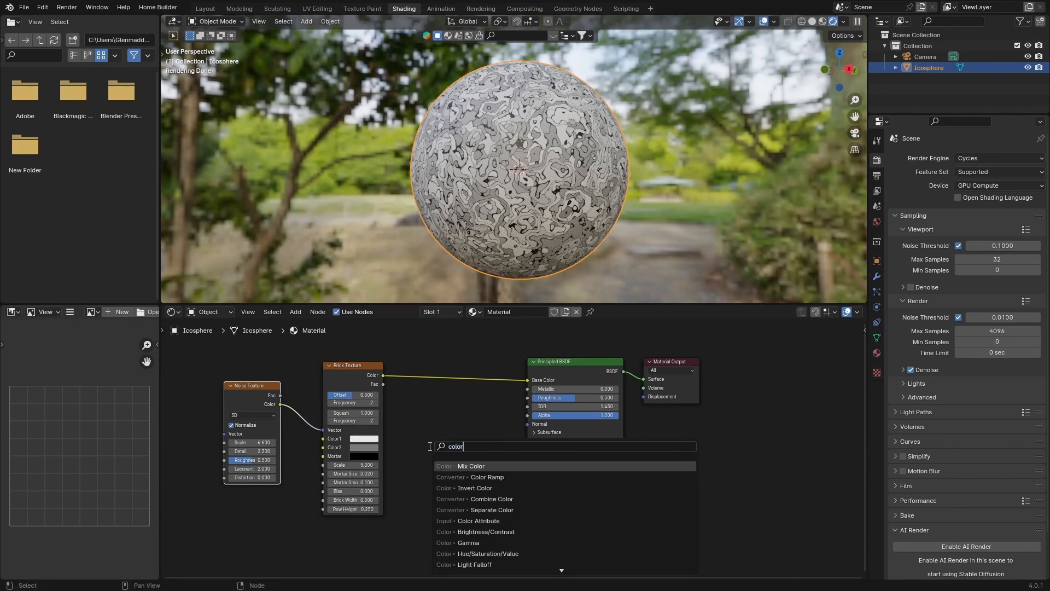
{"action": "key", "text": "Down"}
{"action": "key", "text": "Return"}
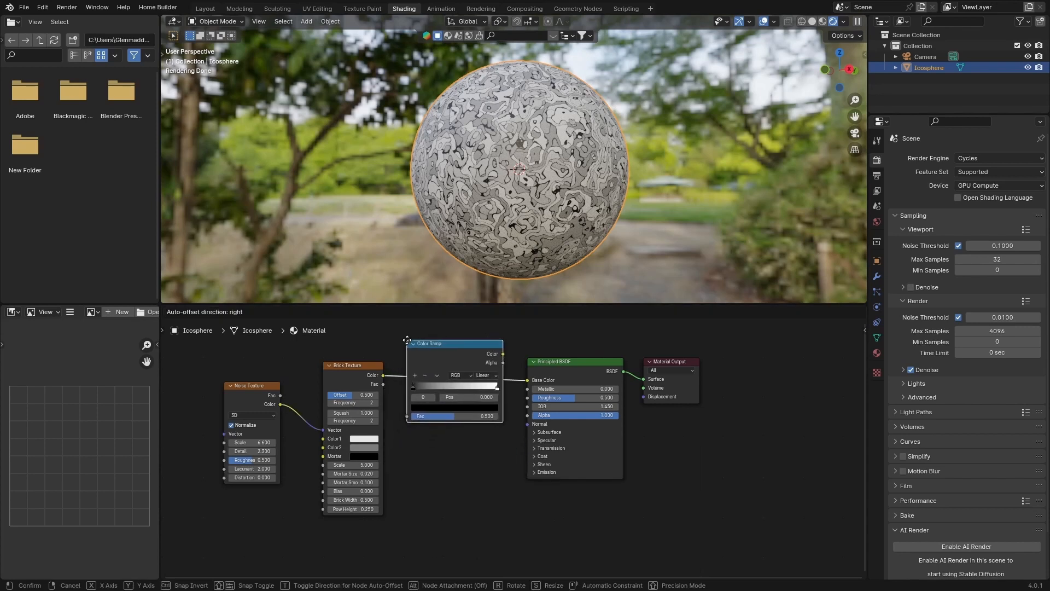
{"action": "left_click", "coordinate": [415, 348]}
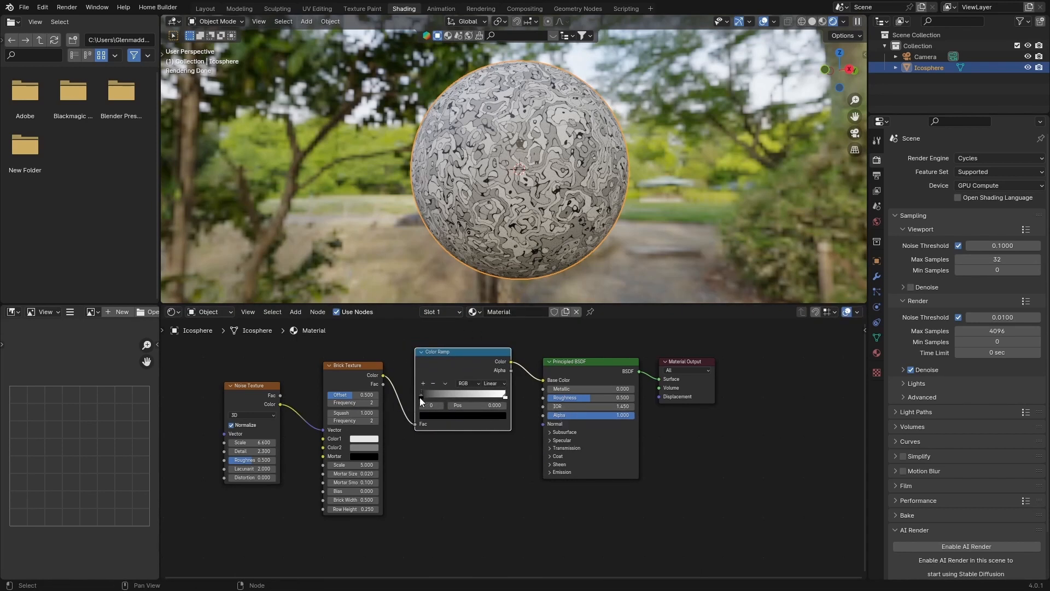
Change the Color Ramp's first stop from black to bright yellow
{"action": "left_click", "coordinate": [437, 416]}
{"action": "left_click_drag", "start_coordinate": [500, 359], "coordinate": [500, 292]}
{"action": "left_click_drag", "start_coordinate": [457, 326], "coordinate": [429, 342]}
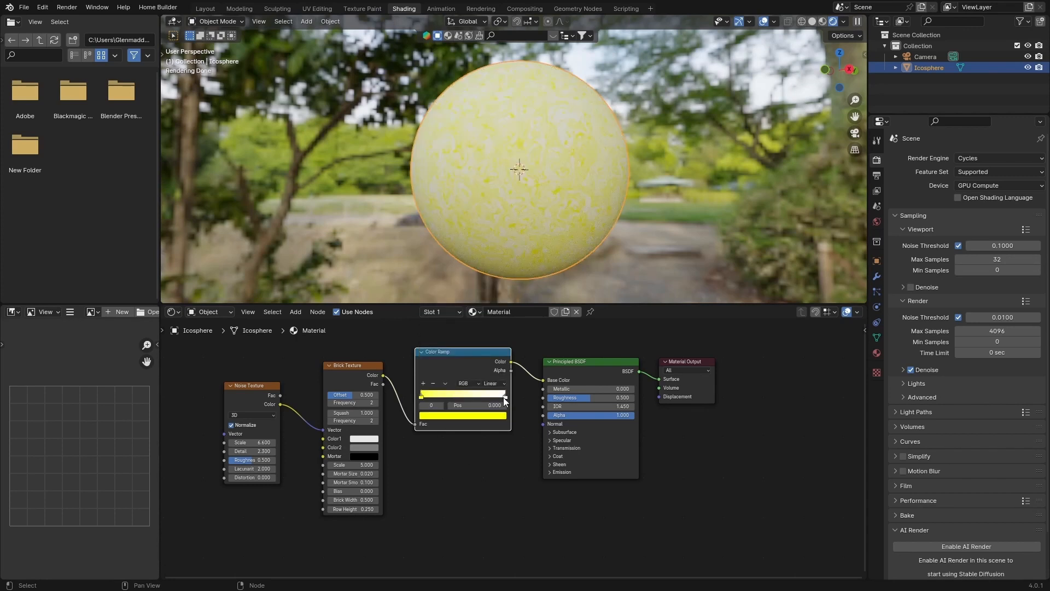
Darken the Color Ramp's last stop to a near-black grey with a value of 0.023
{"action": "left_click", "coordinate": [504, 397]}
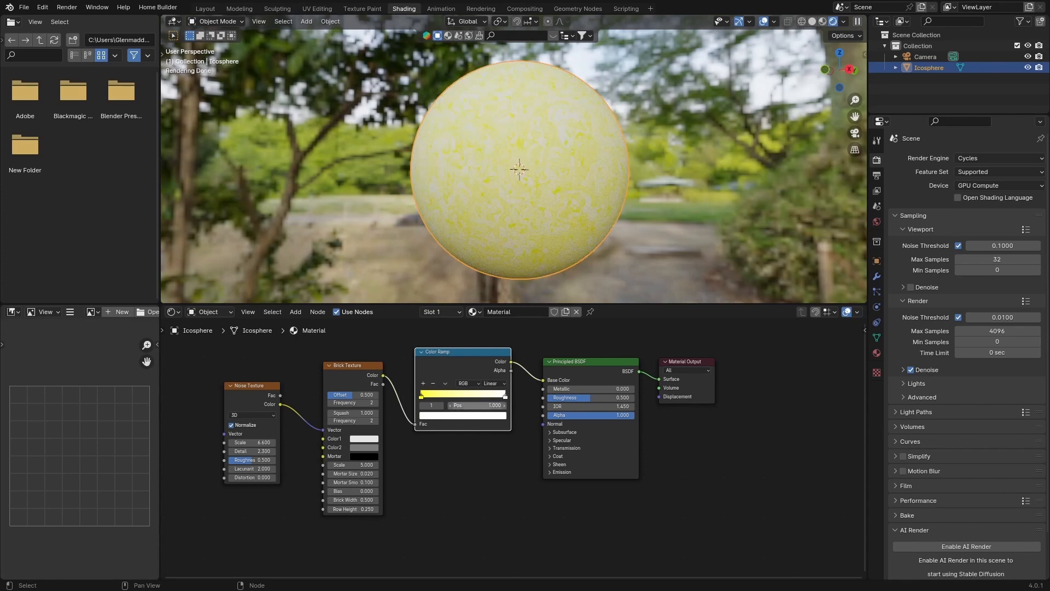
{"action": "left_click", "coordinate": [484, 417]}
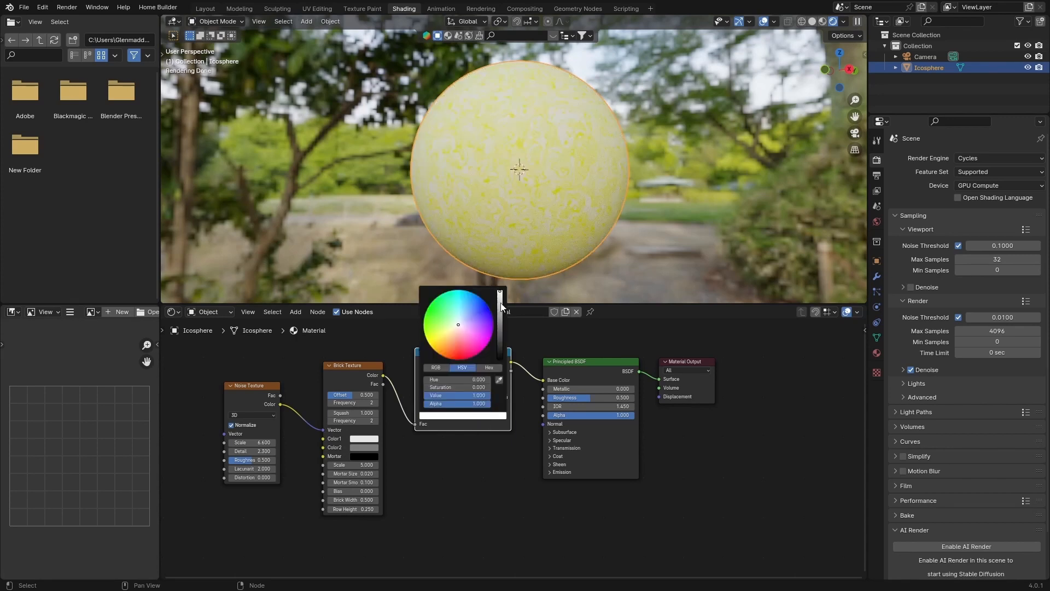
{"action": "left_click_drag", "start_coordinate": [502, 296], "coordinate": [500, 342]}
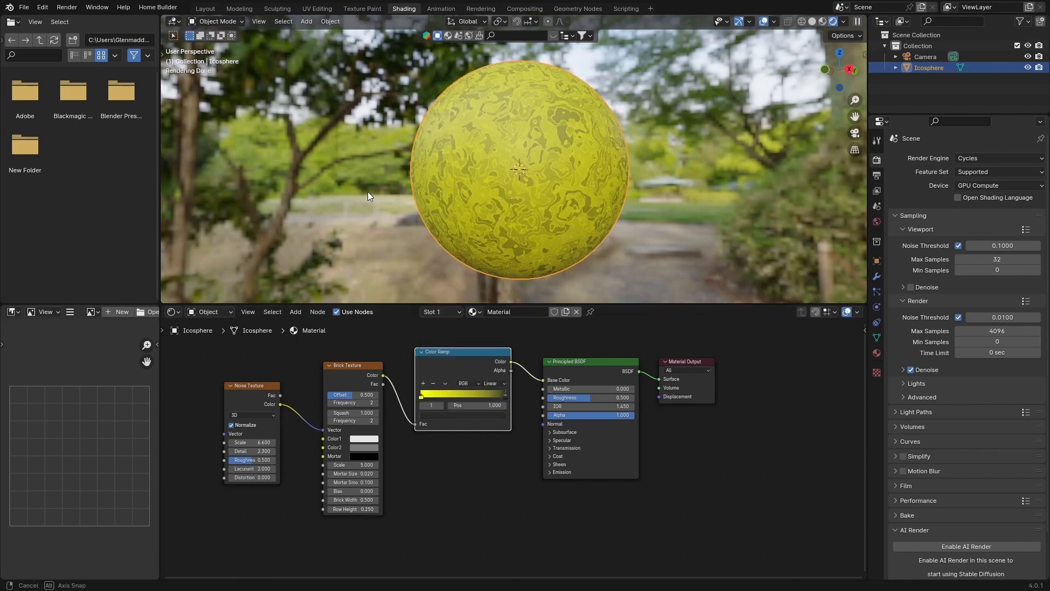
{"action": "mouse_move", "coordinate": [368, 191]}
{"action": "middle_mouse_down"}
{"action": "mouse_move", "coordinate": [403, 192]}
{"action": "mouse_move", "coordinate": [367, 195]}
{"action": "middle_mouse_up"}
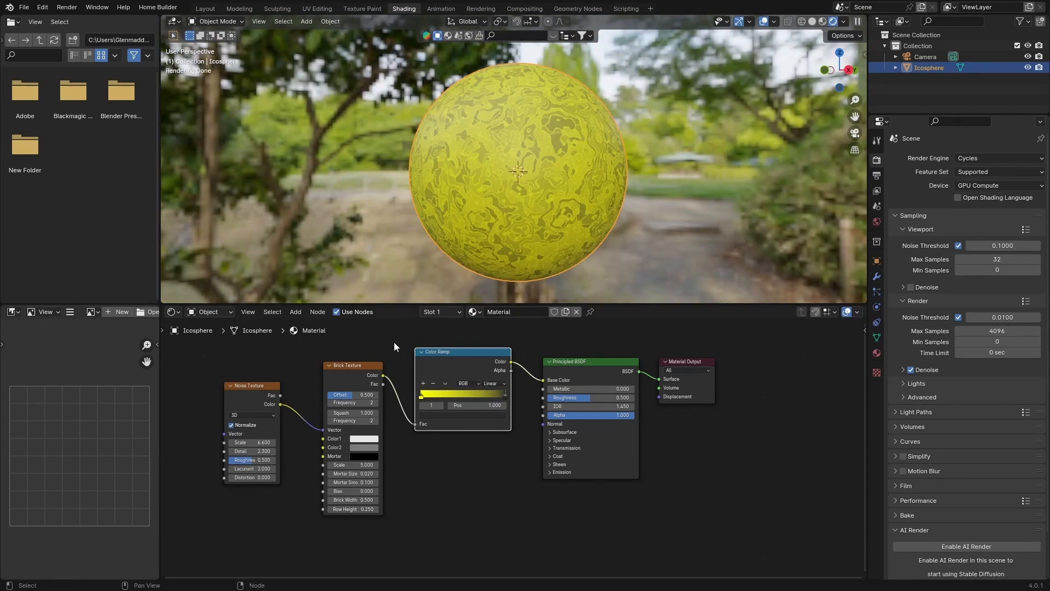
Add a stop at position 0.5 on the Color Ramp and color it bright blue
{"action": "scroll", "coordinate": [390, 354], "scroll_direction": "up", "scroll_amount": 1}
{"action": "left_click", "coordinate": [416, 378]}
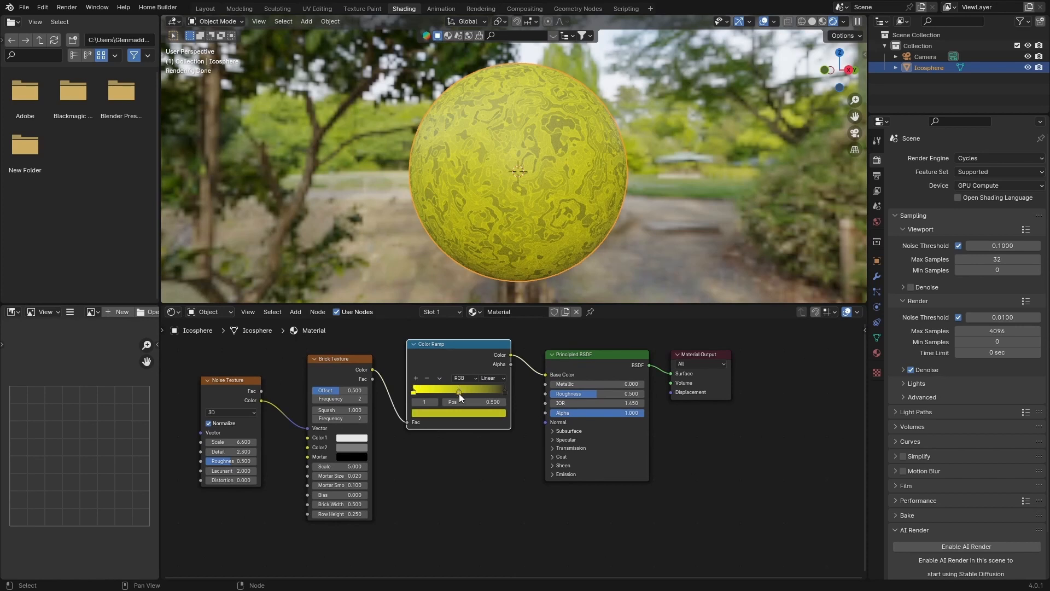
{"action": "left_click", "coordinate": [458, 414]}
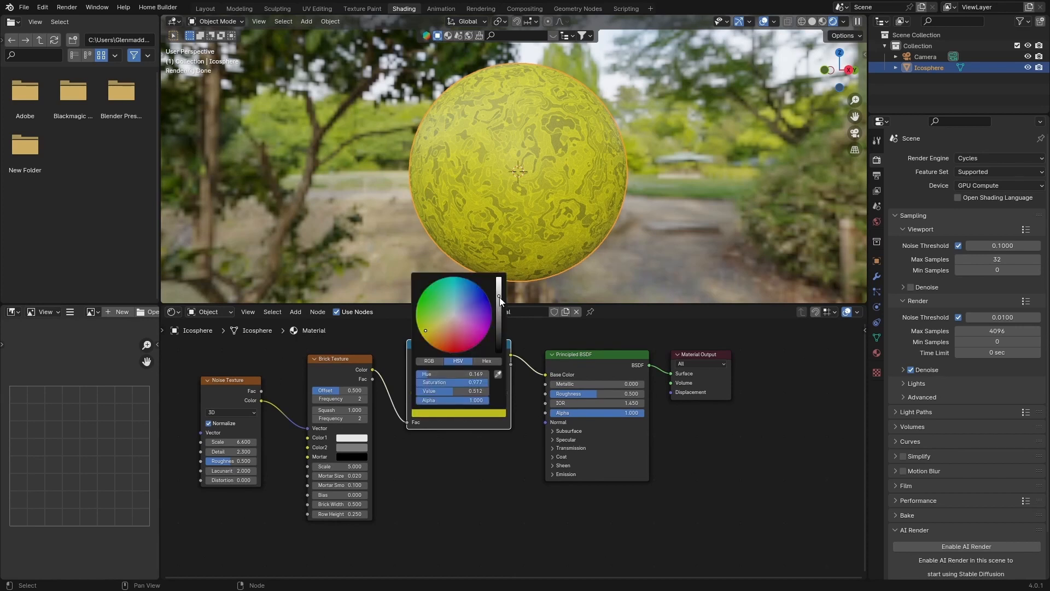
{"action": "left_click_drag", "start_coordinate": [500, 297], "coordinate": [499, 278]}
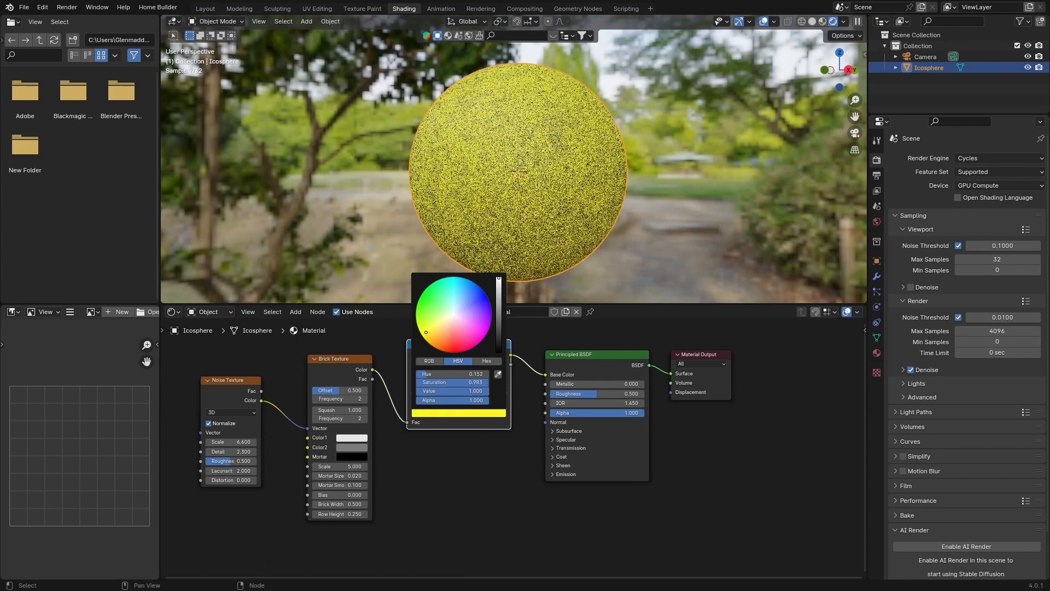
{"action": "left_click", "coordinate": [468, 346]}
{"action": "mouse_move", "coordinate": [479, 343]}
{"action": "left_mouse_down"}
{"action": "mouse_move", "coordinate": [488, 334]}
{"action": "mouse_move", "coordinate": [478, 285]}
{"action": "left_mouse_up"}
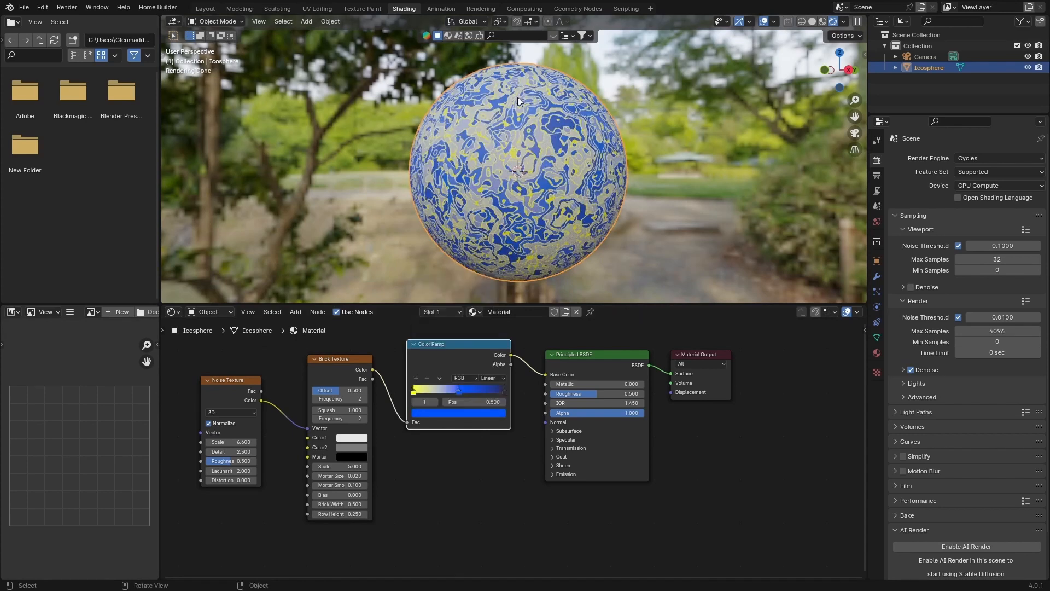
Set the Color Ramp's interpolation to Constant
{"action": "left_click", "coordinate": [490, 379]}
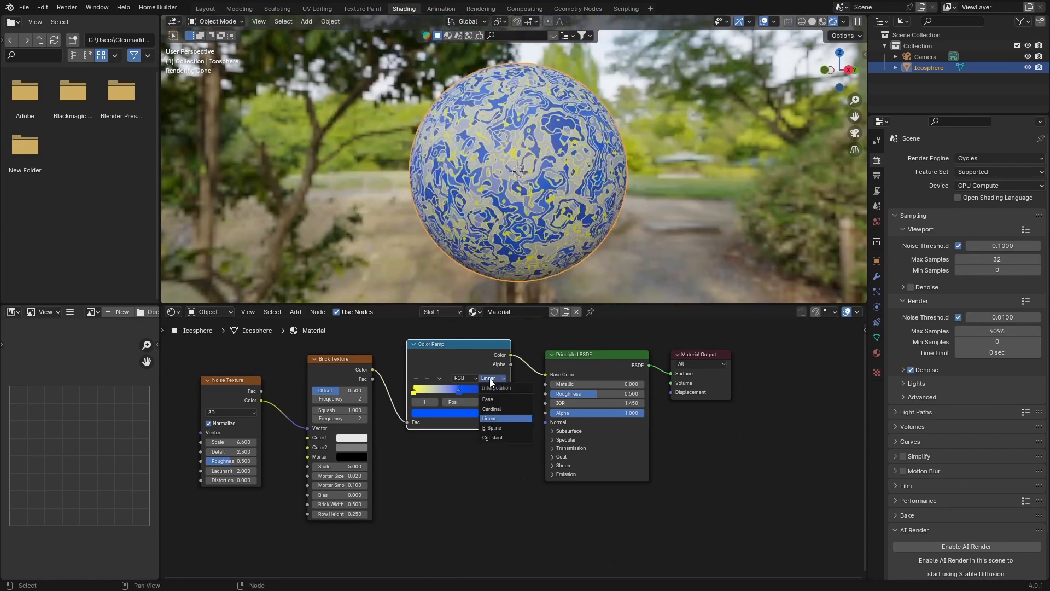
{"action": "left_click", "coordinate": [492, 438]}
{"action": "scroll", "coordinate": [338, 208], "scroll_direction": "up", "scroll_amount": 3}
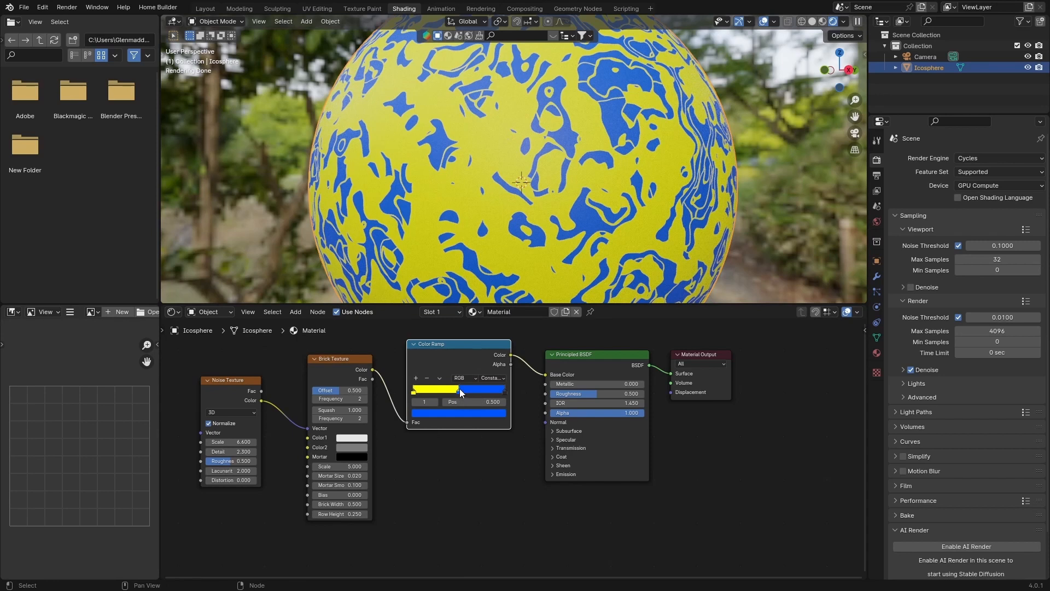
Move the Color Ramp's blue stop closer to the yellow one and the dark stop to position 0.591
{"action": "mouse_move", "coordinate": [458, 391]}
{"action": "left_mouse_down"}
{"action": "mouse_move", "coordinate": [441, 391]}
{"action": "mouse_move", "coordinate": [491, 393]}
{"action": "mouse_move", "coordinate": [465, 392]}
{"action": "left_mouse_up"}
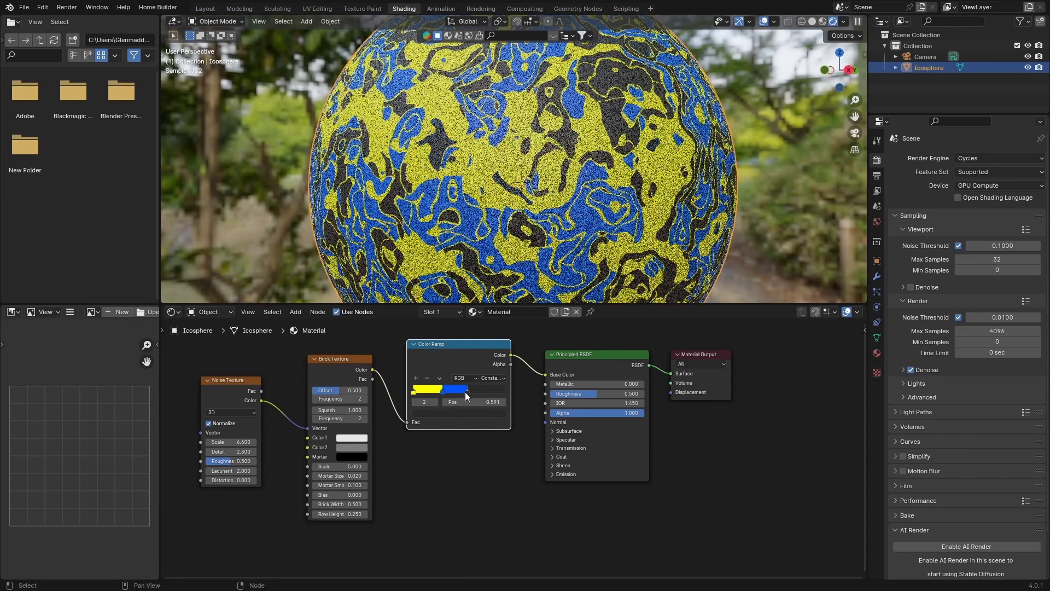
{"action": "scroll", "coordinate": [334, 199], "scroll_direction": "up", "scroll_amount": 2}
{"action": "scroll", "coordinate": [334, 198], "scroll_direction": "down", "scroll_amount": 4}
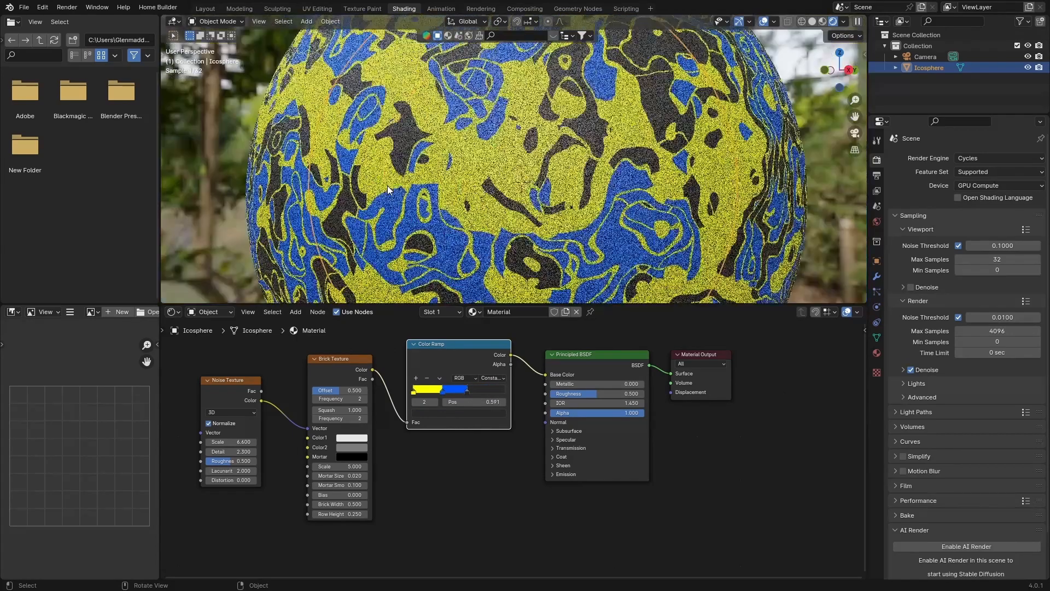
{"action": "middle_click_drag", "start_coordinate": [334, 199], "coordinate": [473, 201]}
{"action": "left_click_drag", "start_coordinate": [442, 391], "coordinate": [467, 393]}
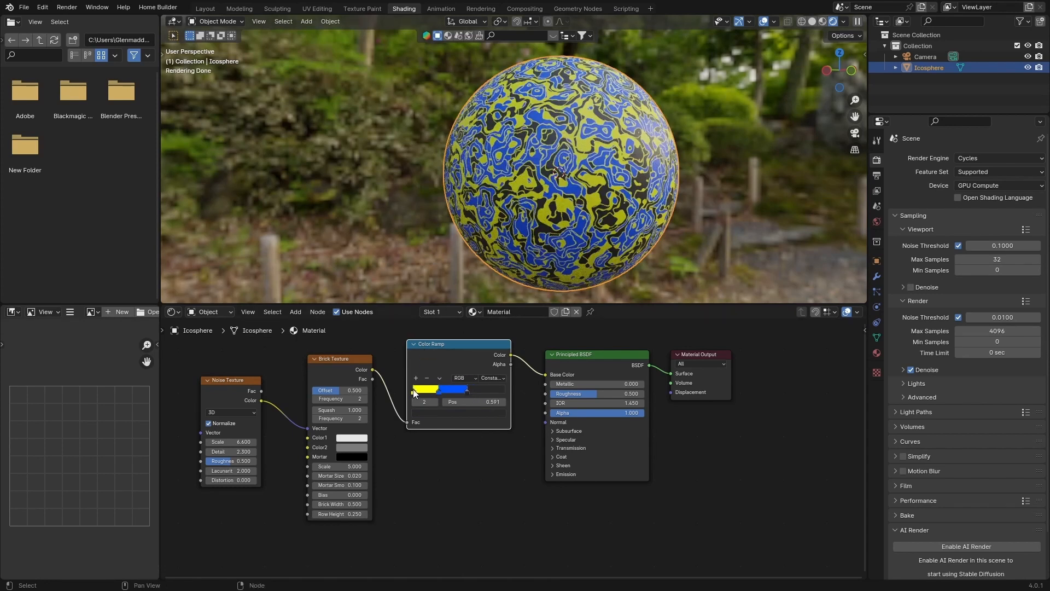
Recolor the Color Ramp's dark stop at position 0.591 to a muted pinkish grey
{"action": "left_click", "coordinate": [465, 411]}
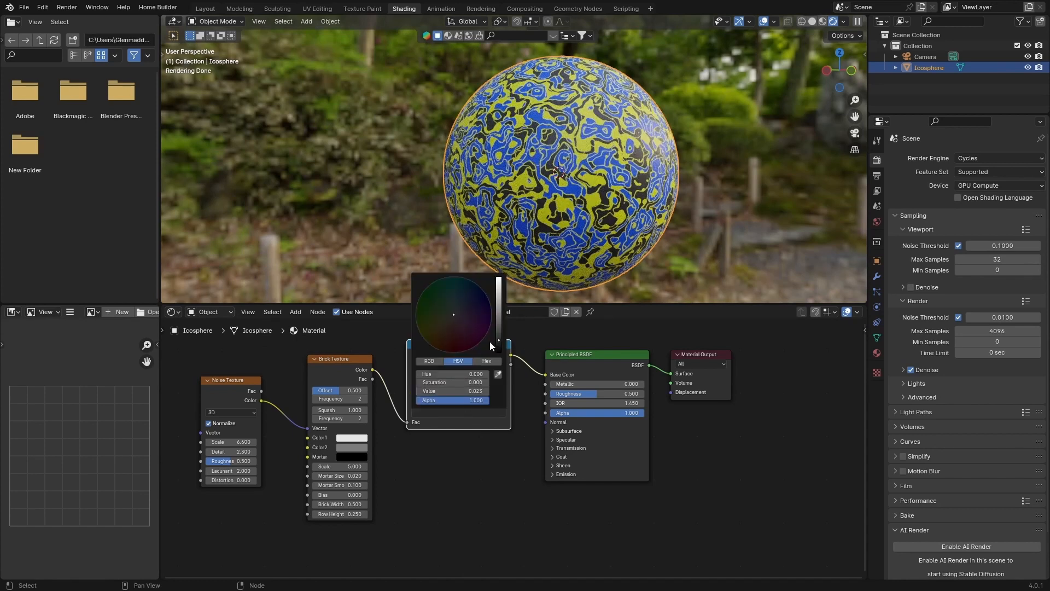
{"action": "left_click_drag", "start_coordinate": [501, 345], "coordinate": [499, 278]}
{"action": "mouse_move", "coordinate": [453, 320]}
{"action": "left_mouse_down"}
{"action": "mouse_move", "coordinate": [482, 322]}
{"action": "mouse_move", "coordinate": [426, 306]}
{"action": "mouse_move", "coordinate": [455, 316]}
{"action": "left_mouse_up"}
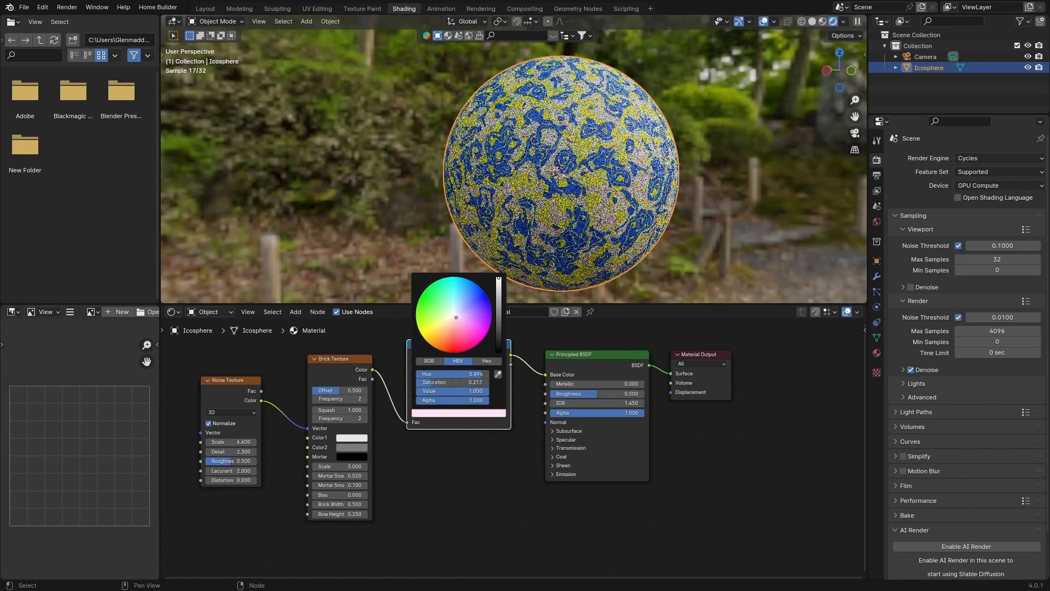
{"action": "left_click_drag", "start_coordinate": [498, 280], "coordinate": [501, 321]}
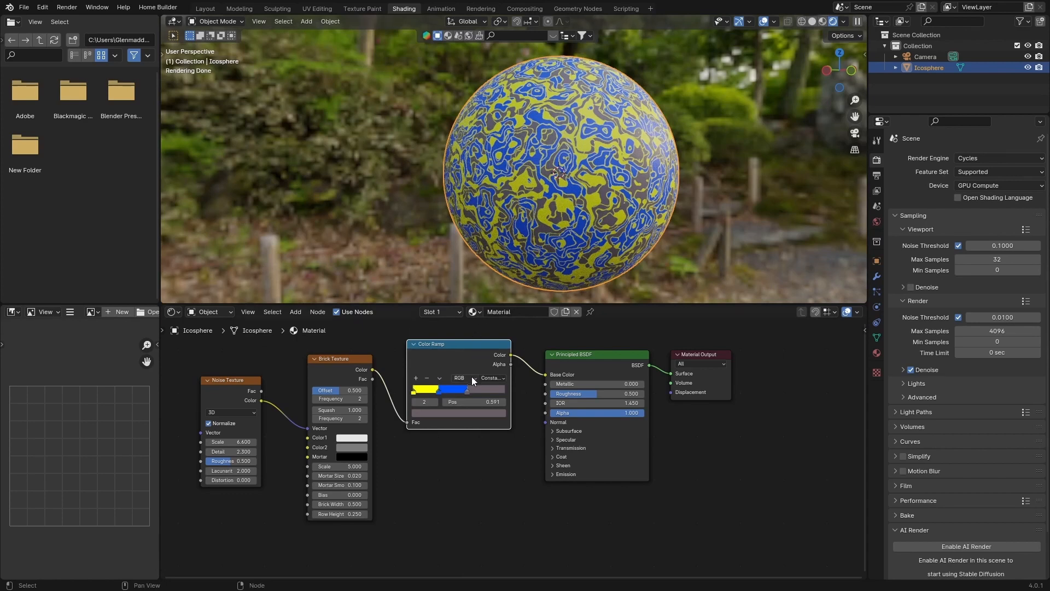
{"action": "left_click", "coordinate": [467, 392]}
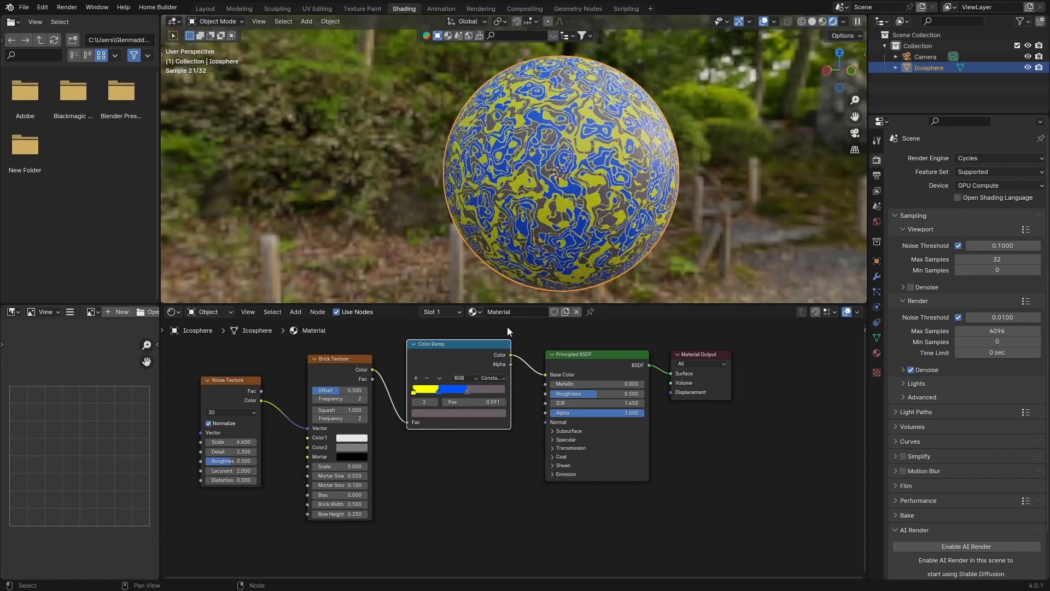
Recolor the Color Ramp's muted pinkish-grey stop to black
{"action": "left_click", "coordinate": [457, 413]}
{"action": "left_click_drag", "start_coordinate": [497, 316], "coordinate": [498, 350]}
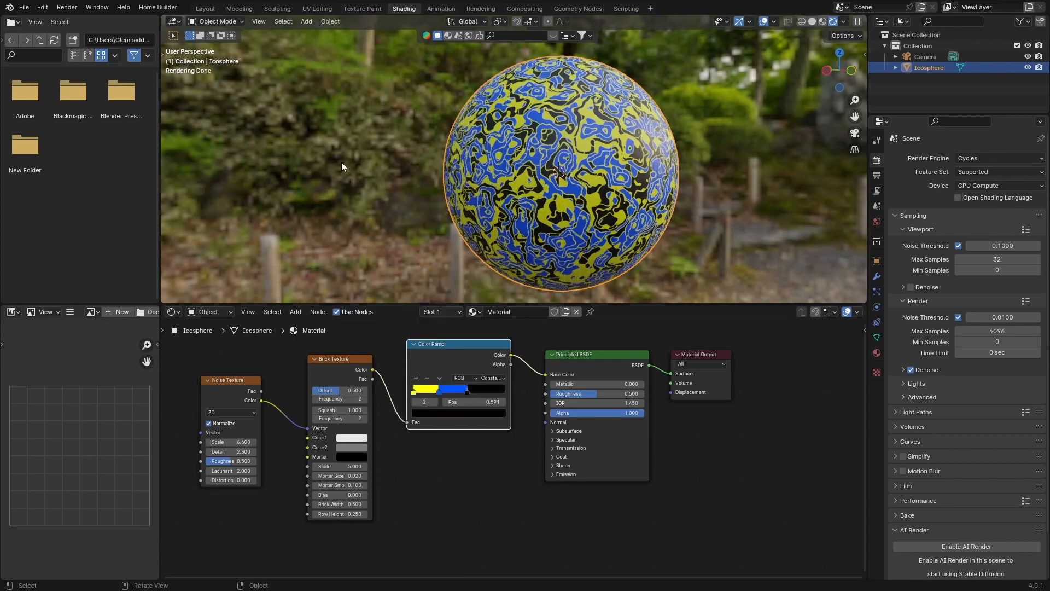
Try adding a light blue stop at position 0.434 on the Color Ramp, and inspect the sphere up close
{"action": "left_click", "coordinate": [416, 378]}
{"action": "left_click", "coordinate": [448, 412]}
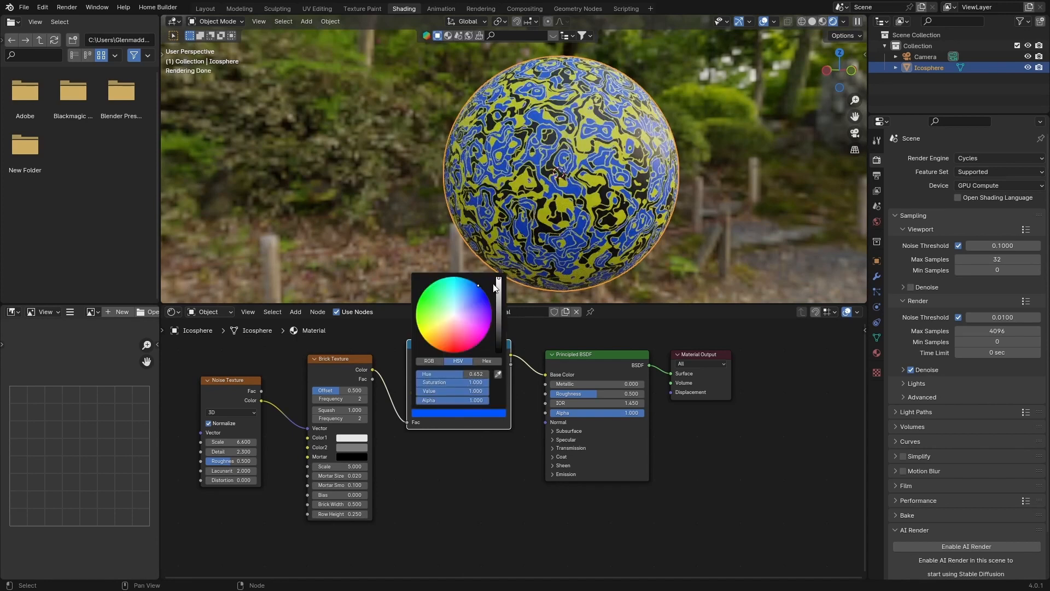
{"action": "left_click", "coordinate": [459, 310]}
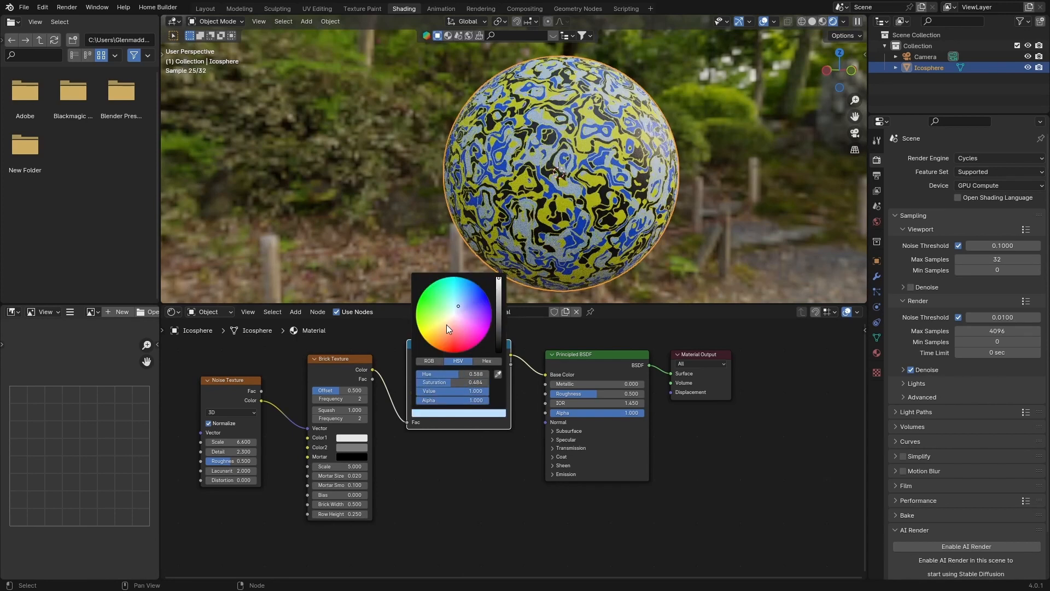
{"action": "scroll", "coordinate": [557, 167], "scroll_direction": "up", "scroll_amount": 4}
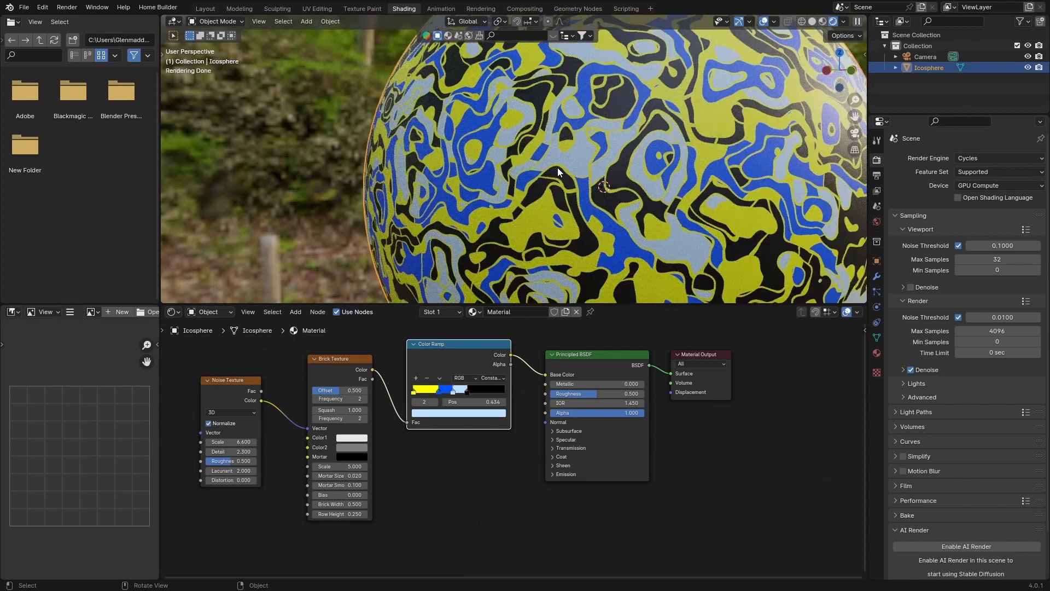
{"action": "scroll", "coordinate": [558, 169], "scroll_direction": "down", "scroll_amount": 4}
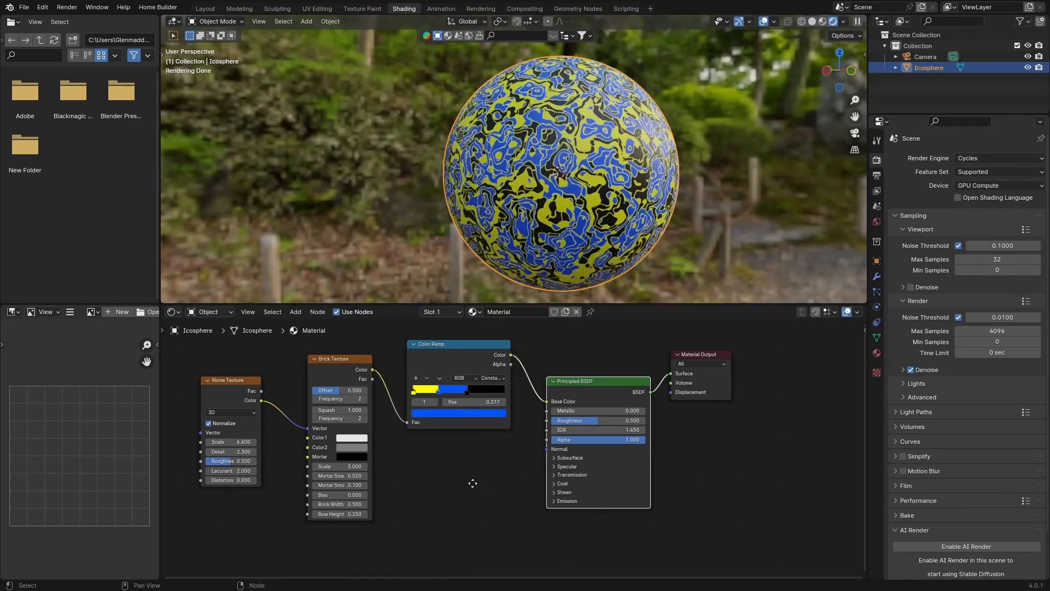
Add a Bump node below the Color Ramp and connect its Normal output to the Principled BSDF's Normal input
{"action": "middle_click_drag", "start_coordinate": [472, 483], "coordinate": [492, 462]}
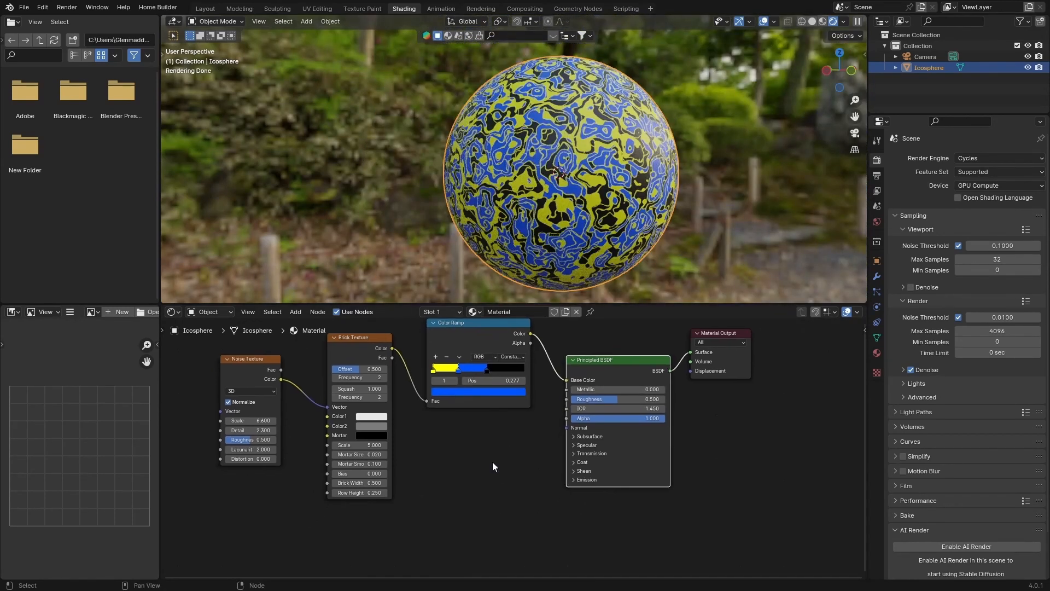
{"action": "key", "text": "shift+a"}
{"action": "left_click", "coordinate": [450, 451]}
{"action": "type", "text": "bump"}
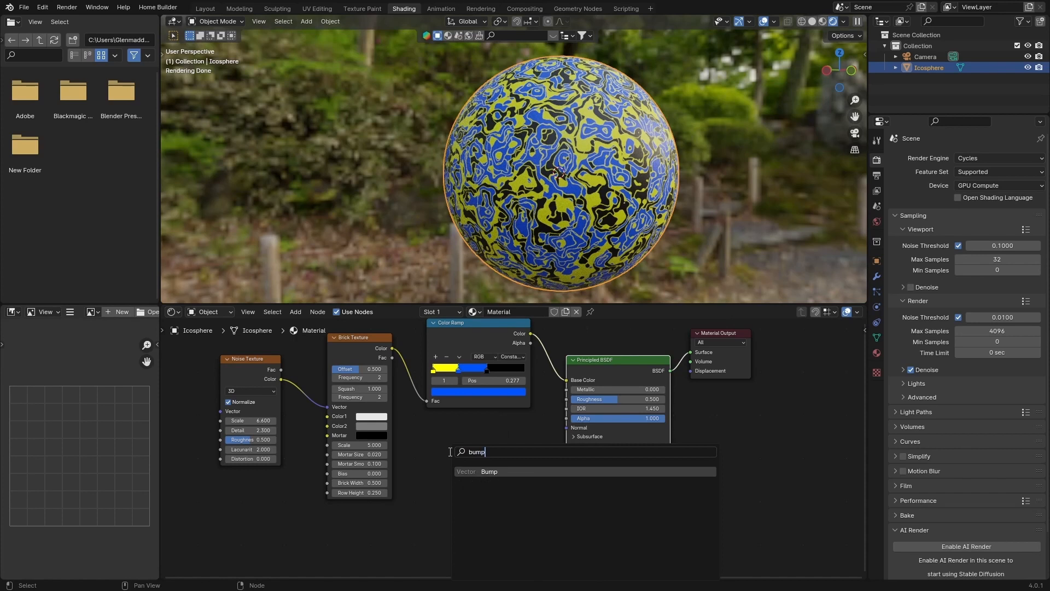
{"action": "key", "text": "Return"}
{"action": "left_click", "coordinate": [447, 453]}
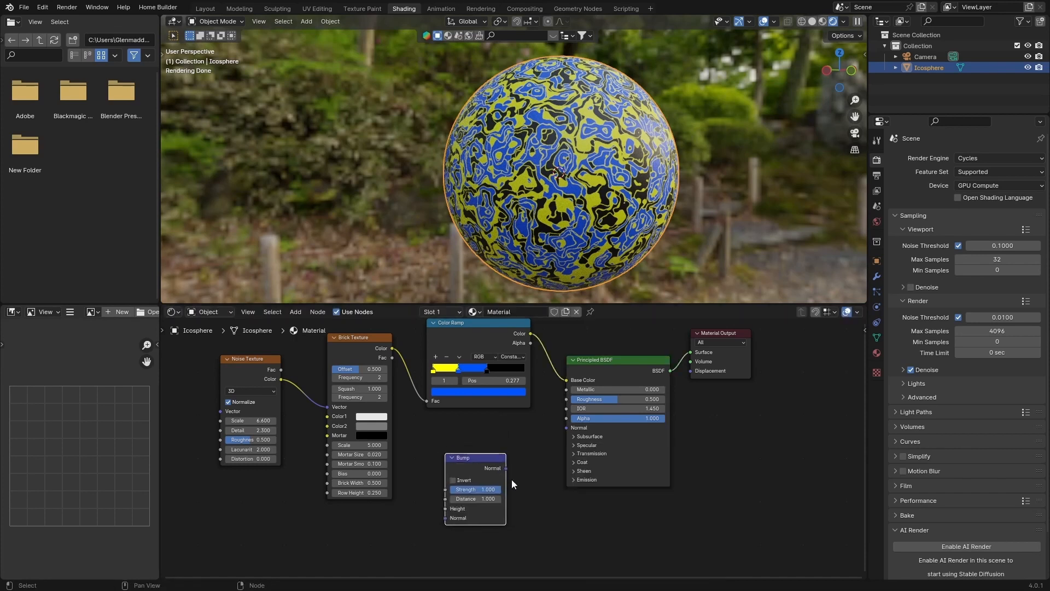
{"action": "left_click_drag", "start_coordinate": [507, 469], "coordinate": [567, 427]}
Connect the Brick Texture's Color output to the Bump node's Height input and examine the relief on the sphere
{"action": "scroll", "coordinate": [457, 187], "scroll_direction": "up", "scroll_amount": 4}
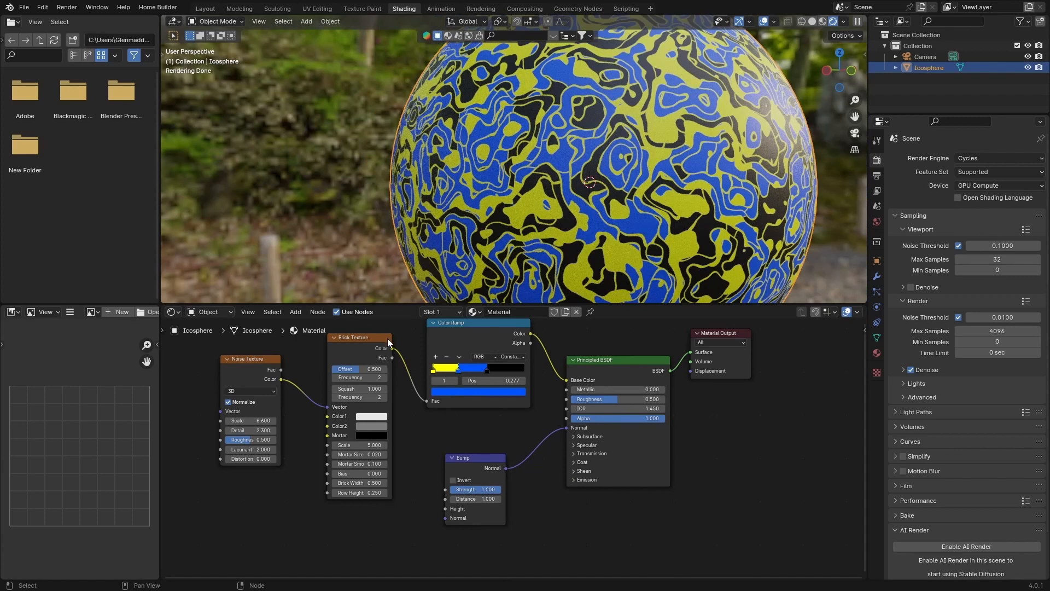
{"action": "left_click_drag", "start_coordinate": [392, 348], "coordinate": [442, 507]}
{"action": "scroll", "coordinate": [486, 205], "scroll_direction": "up", "scroll_amount": 5}
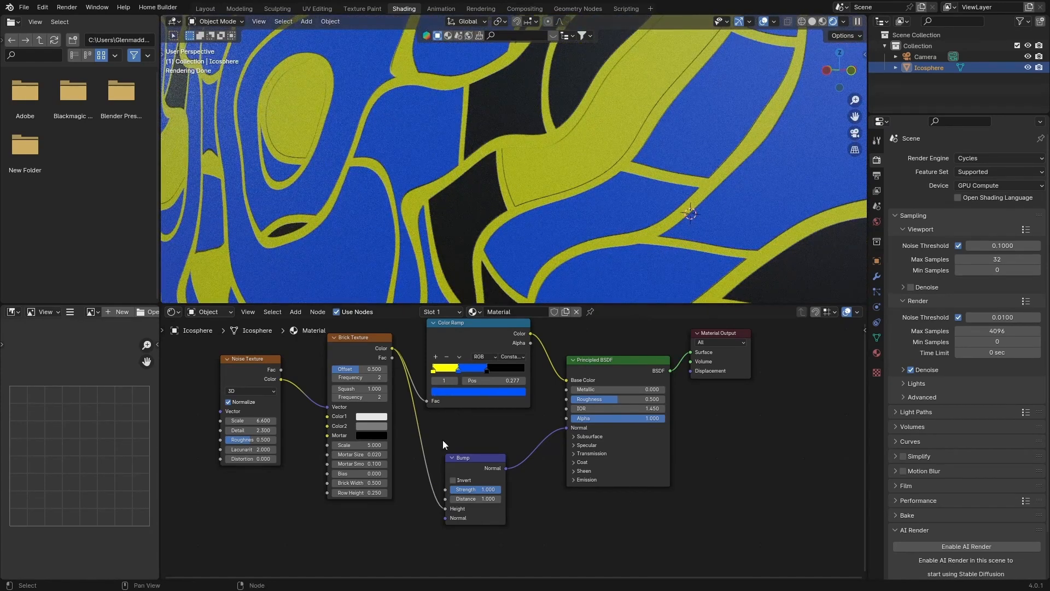
{"action": "scroll", "coordinate": [530, 160], "scroll_direction": "down", "scroll_amount": 6}
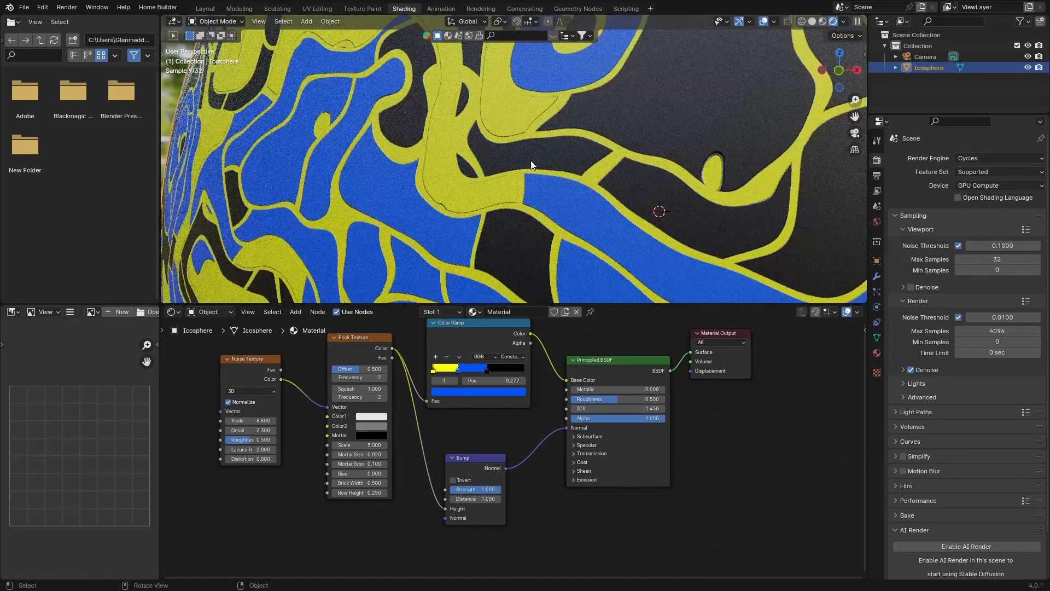
{"action": "middle_click_drag", "start_coordinate": [559, 156], "coordinate": [487, 235]}
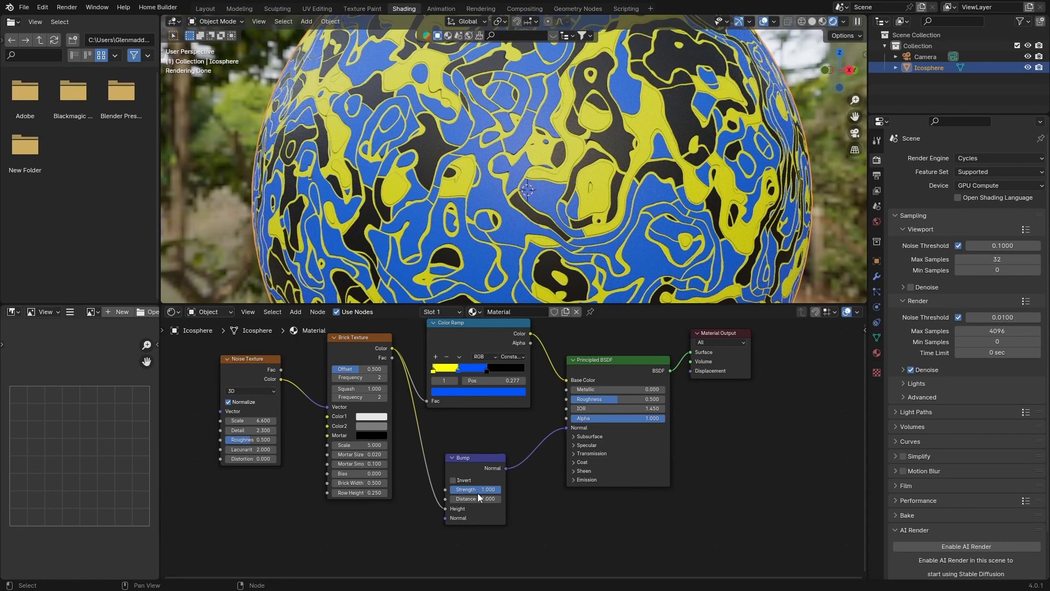
{"action": "mouse_move", "coordinate": [477, 492]}
{"action": "left_mouse_down"}
{"action": "mouse_move", "coordinate": [440, 492]}
{"action": "mouse_move", "coordinate": [495, 491]}
{"action": "left_mouse_up"}
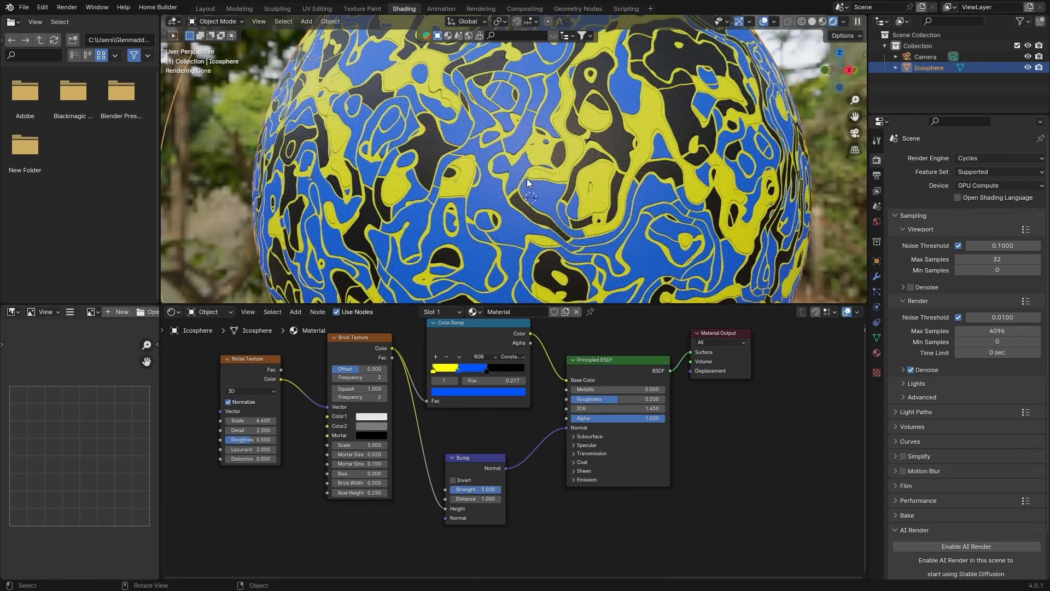
{"action": "scroll", "coordinate": [527, 178], "scroll_direction": "up", "scroll_amount": 3}
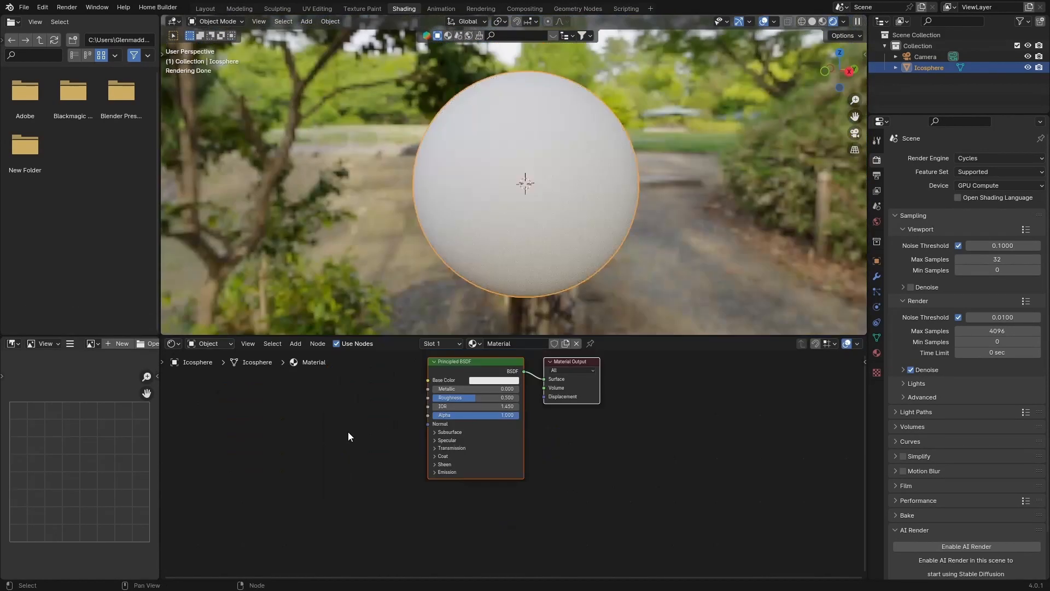
Enlarge the node editor, move the Principled BSDF up and duplicate it, placing the copy below the original
{"action": "key", "text": "Home"}
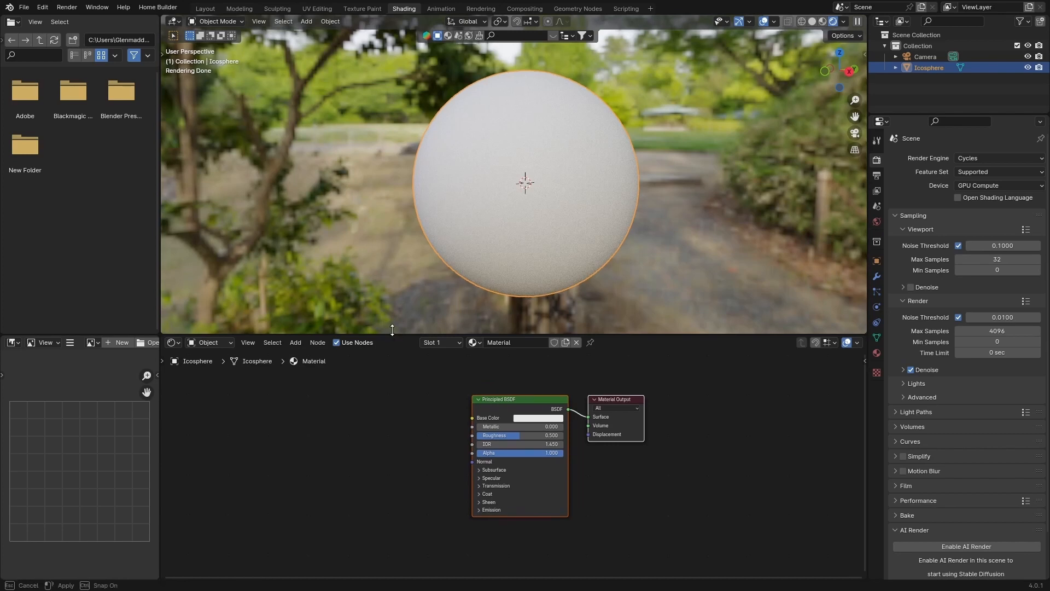
{"action": "left_click_drag", "start_coordinate": [394, 334], "coordinate": [402, 279]}
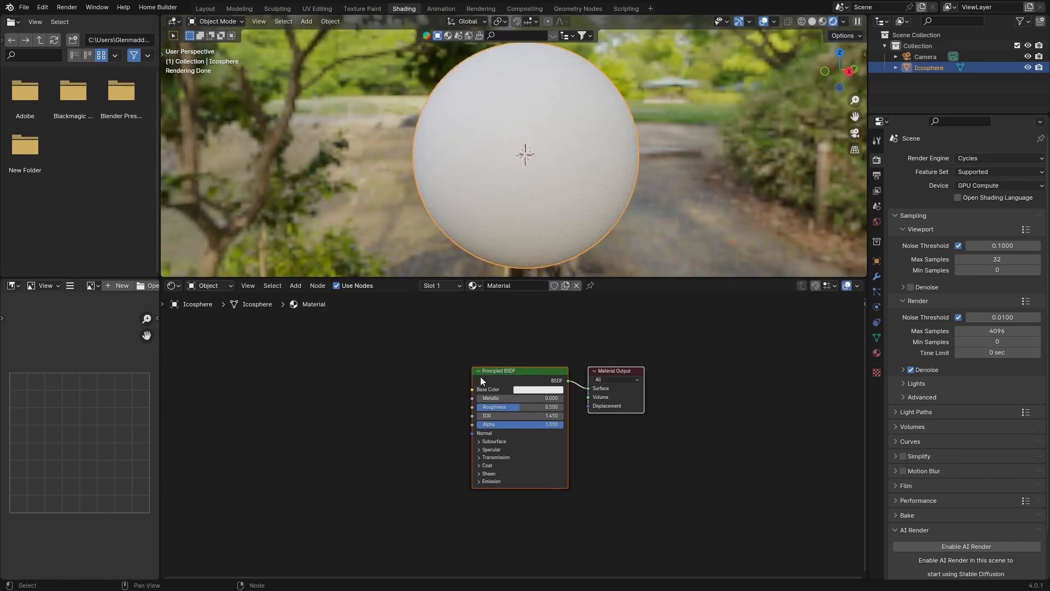
{"action": "left_click_drag", "start_coordinate": [480, 377], "coordinate": [448, 314]}
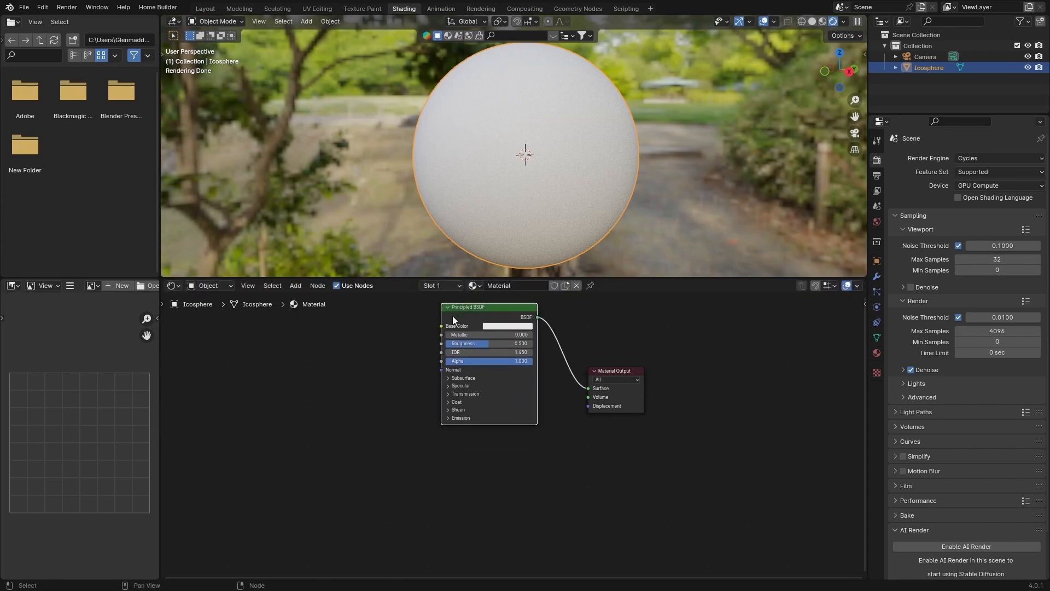
{"action": "key", "text": "shift+d"}
{"action": "left_click", "coordinate": [452, 455]}
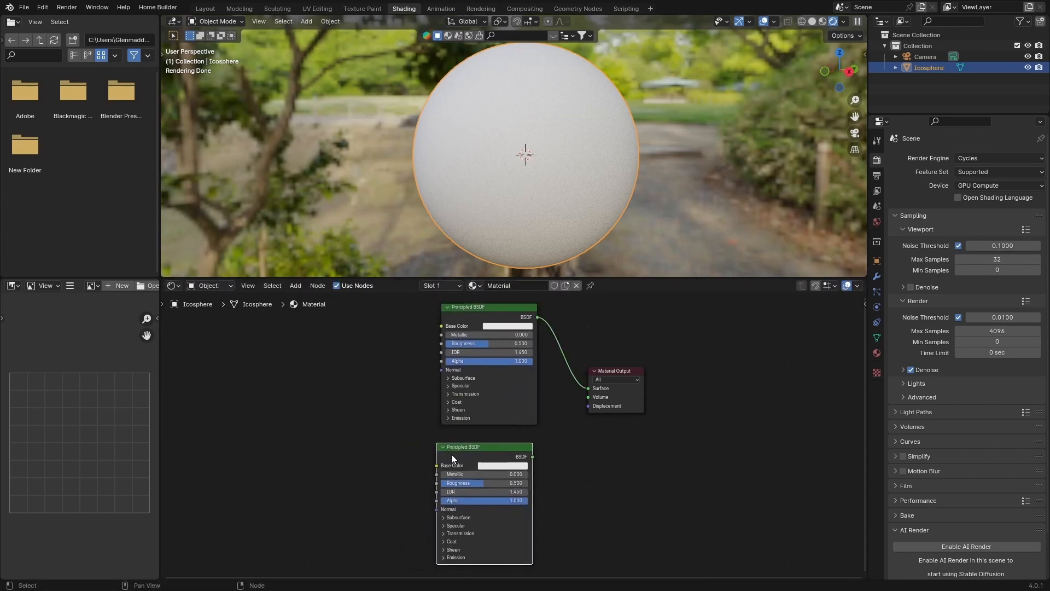
Insert a Mix Shader before the Material Output and connect the second Principled BSDF to its lower Shader input
{"action": "left_click_drag", "start_coordinate": [618, 389], "coordinate": [688, 383]}
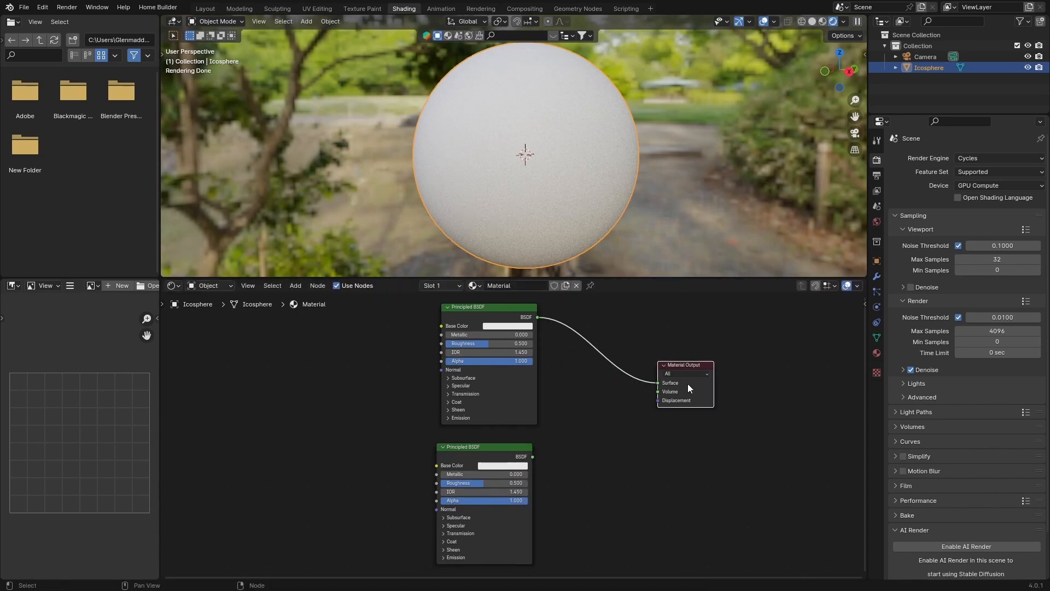
{"action": "key", "text": "shift+a"}
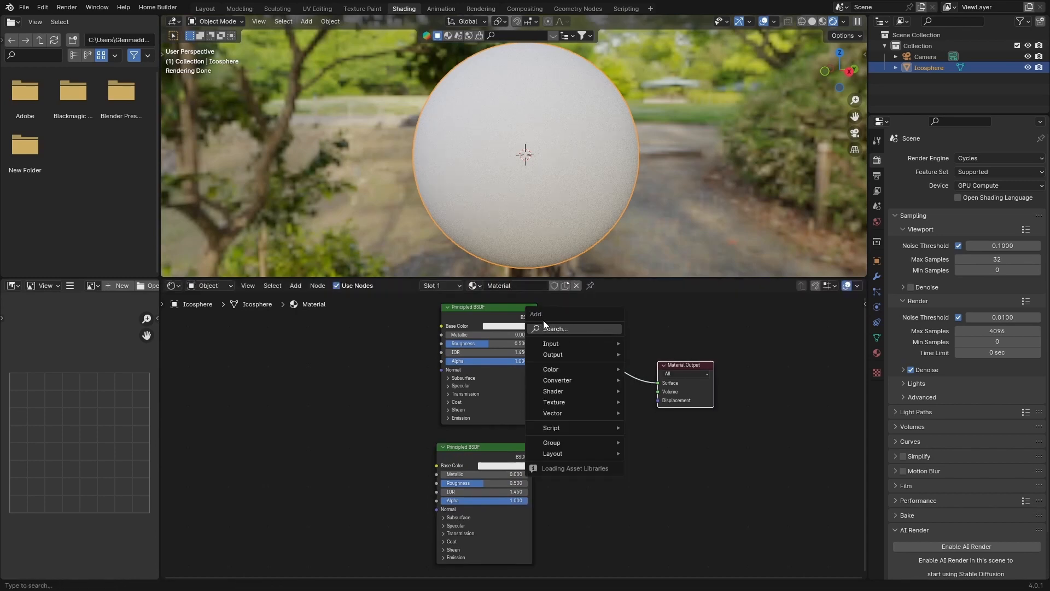
{"action": "type", "text": "mix"}
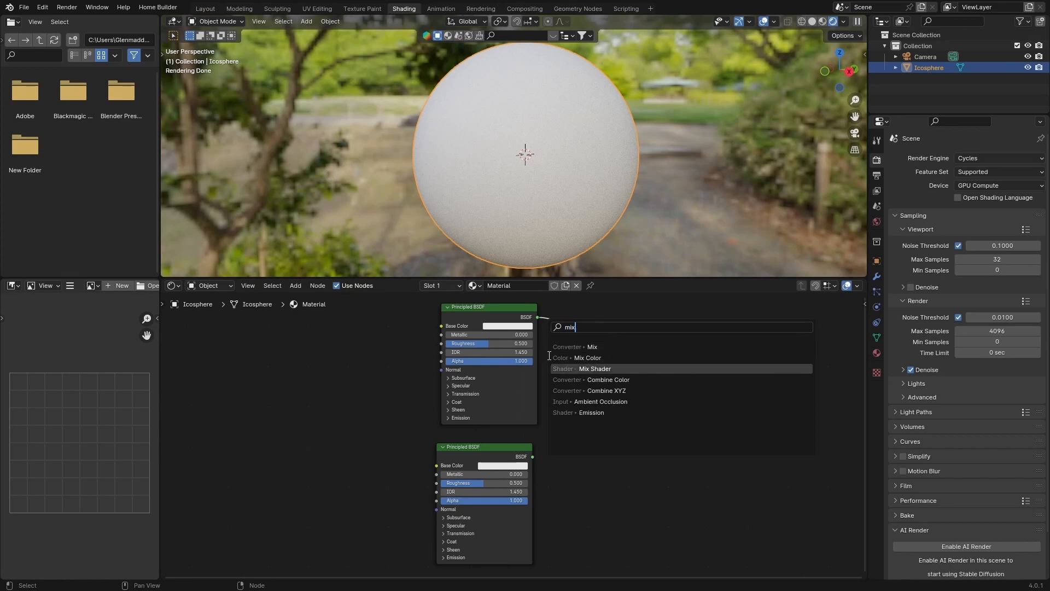
{"action": "left_click", "coordinate": [580, 369]}
{"action": "left_click", "coordinate": [575, 341]}
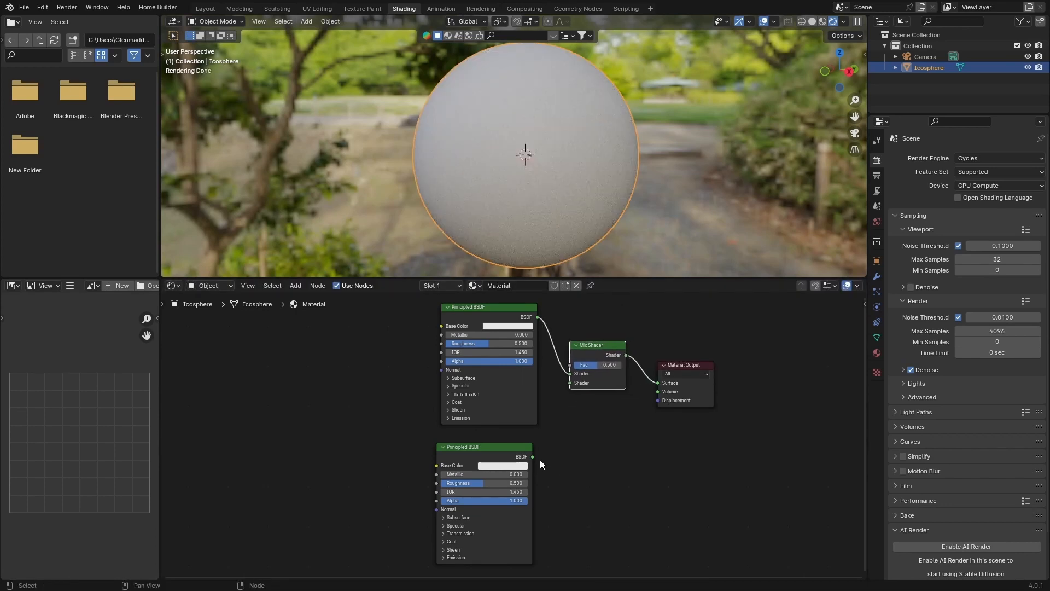
{"action": "left_click_drag", "start_coordinate": [533, 457], "coordinate": [570, 383]}
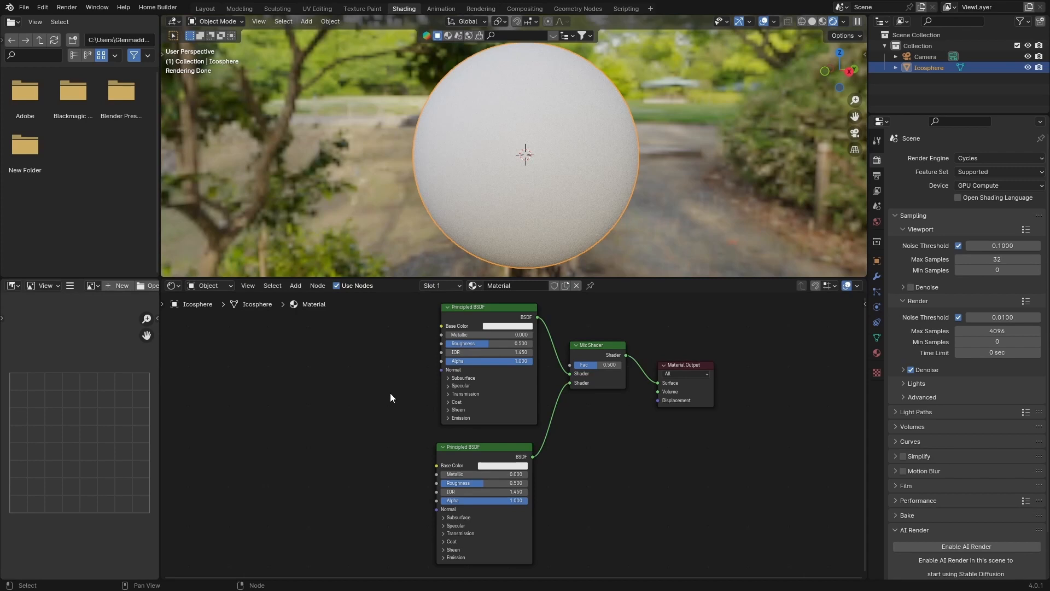
Give the upper Principled BSDF roughness about 0.26 and a grey base color, and the lower one roughness about 0.82 and saturated blue
{"action": "left_click_drag", "start_coordinate": [484, 483], "coordinate": [513, 483]}
{"action": "left_click_drag", "start_coordinate": [494, 343], "coordinate": [472, 343]}
{"action": "left_click", "coordinate": [499, 326]}
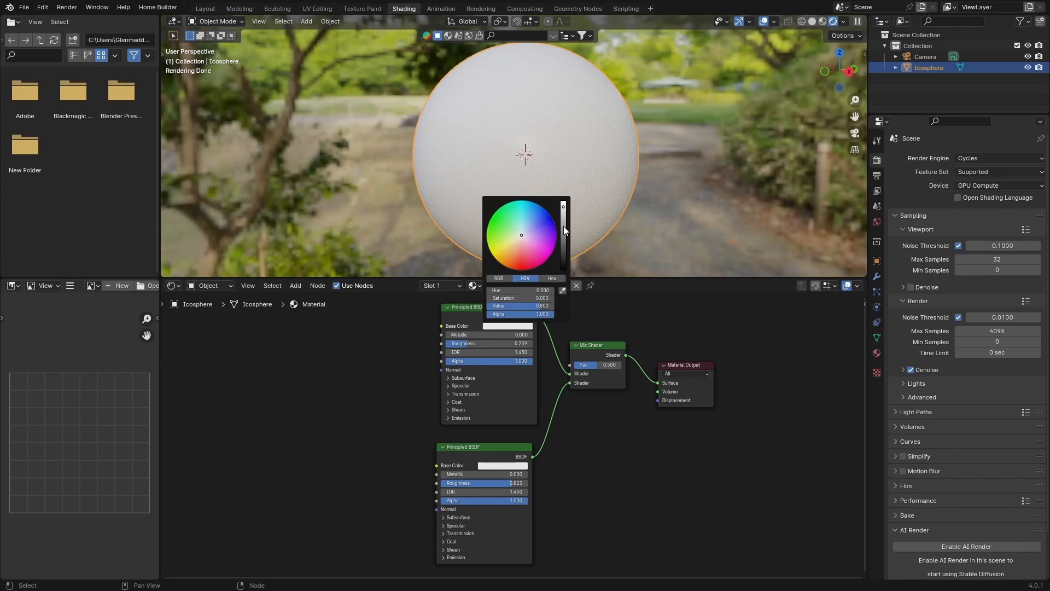
{"action": "left_click", "coordinate": [490, 464]}
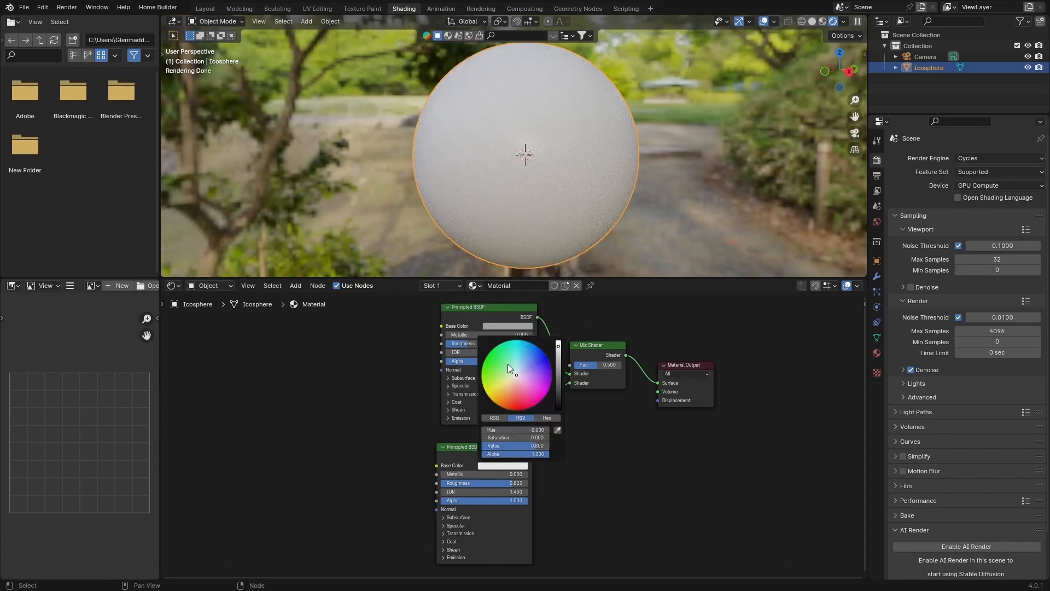
{"action": "left_click_drag", "start_coordinate": [517, 373], "coordinate": [538, 356]}
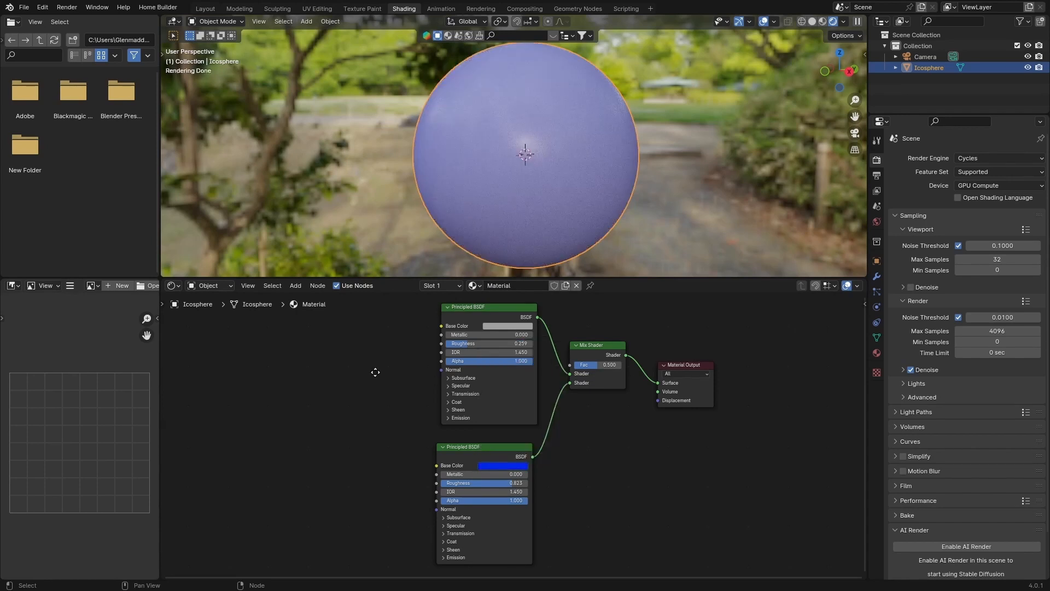
Add a Color Ramp node above the upper Principled BSDF
{"action": "middle_click_drag", "start_coordinate": [375, 369], "coordinate": [375, 520]}
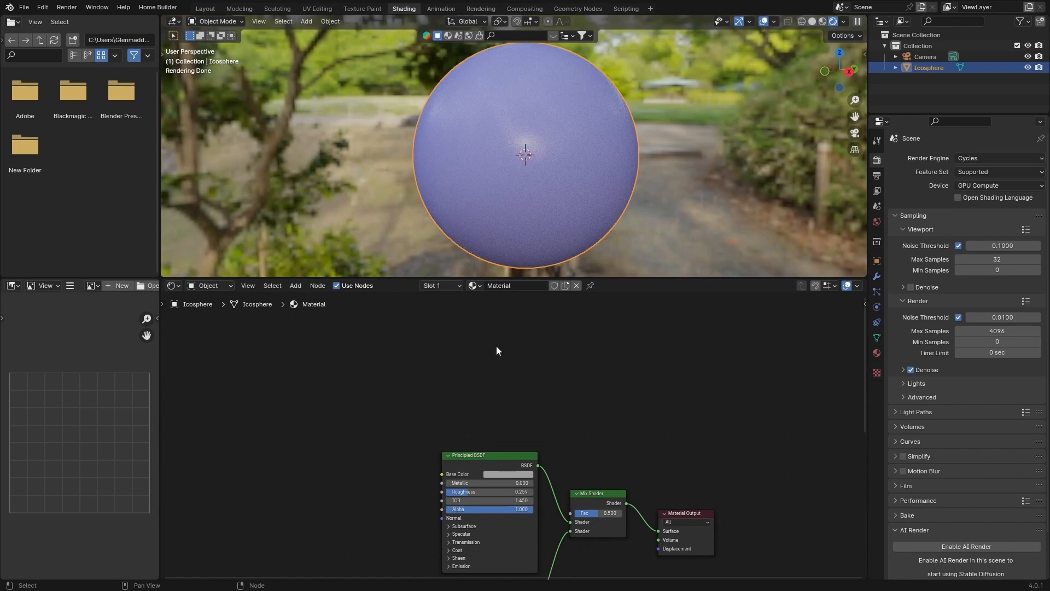
{"action": "key", "text": "shift+a"}
{"action": "type", "text": "colo"}
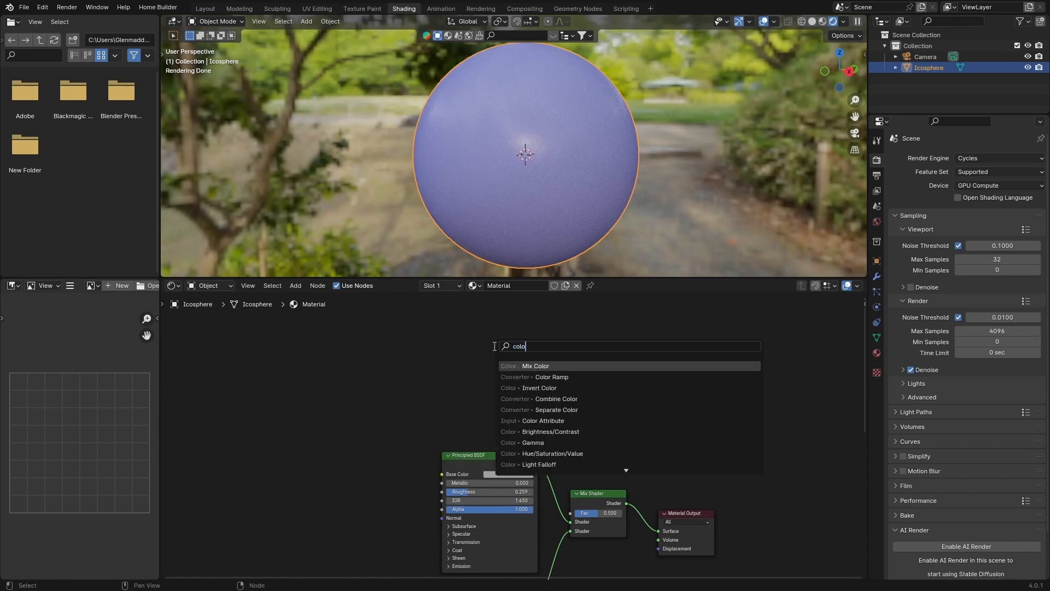
{"action": "left_click", "coordinate": [545, 377]}
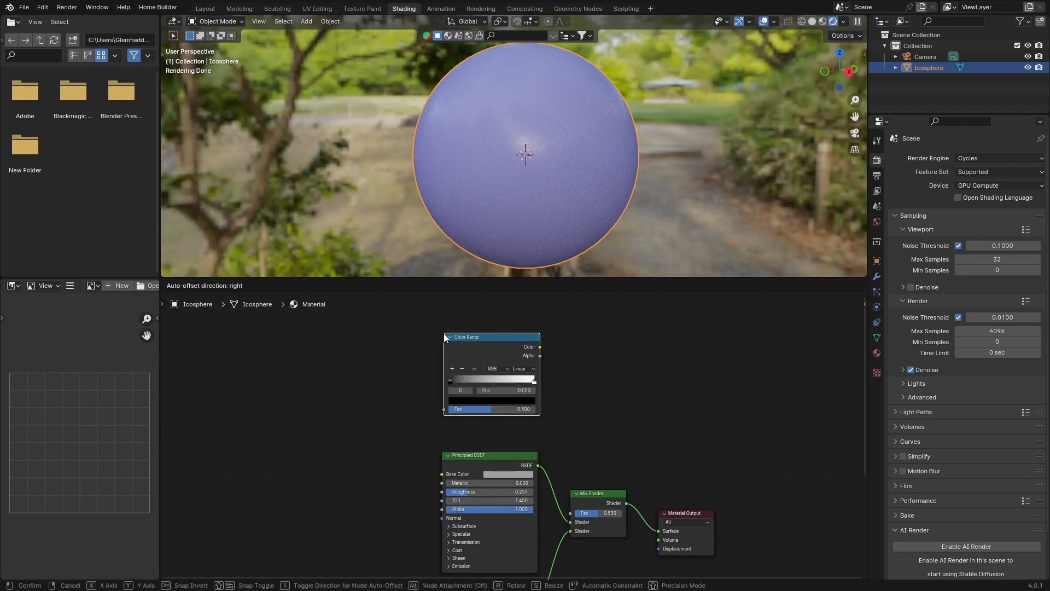
{"action": "left_click", "coordinate": [444, 333]}
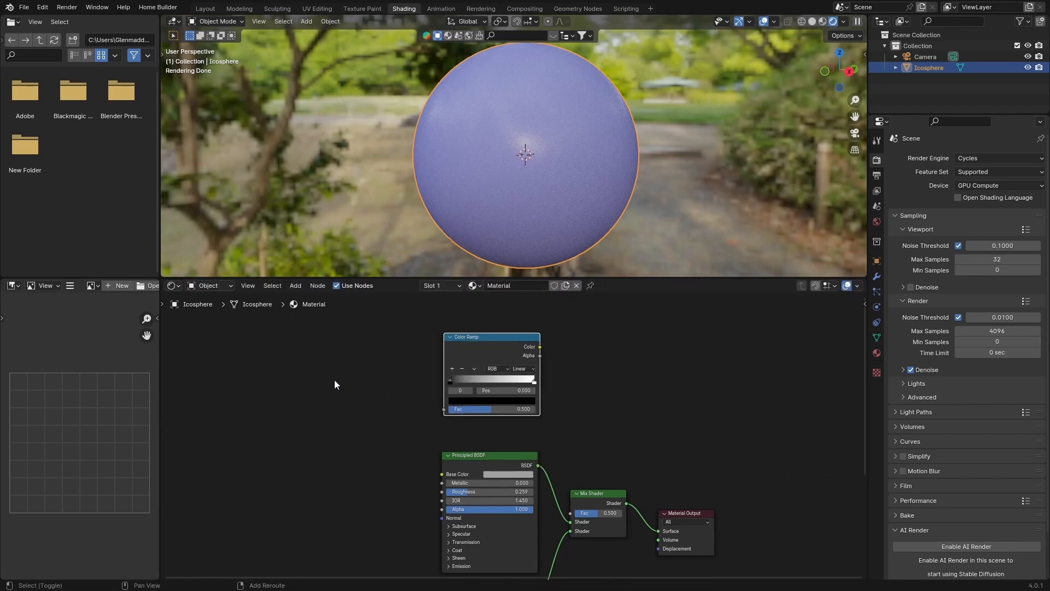
Add a Noise Texture node beside the Color Ramp and set its Detail to 15
{"action": "key", "text": "shift+a"}
{"action": "type", "text": "noi"}
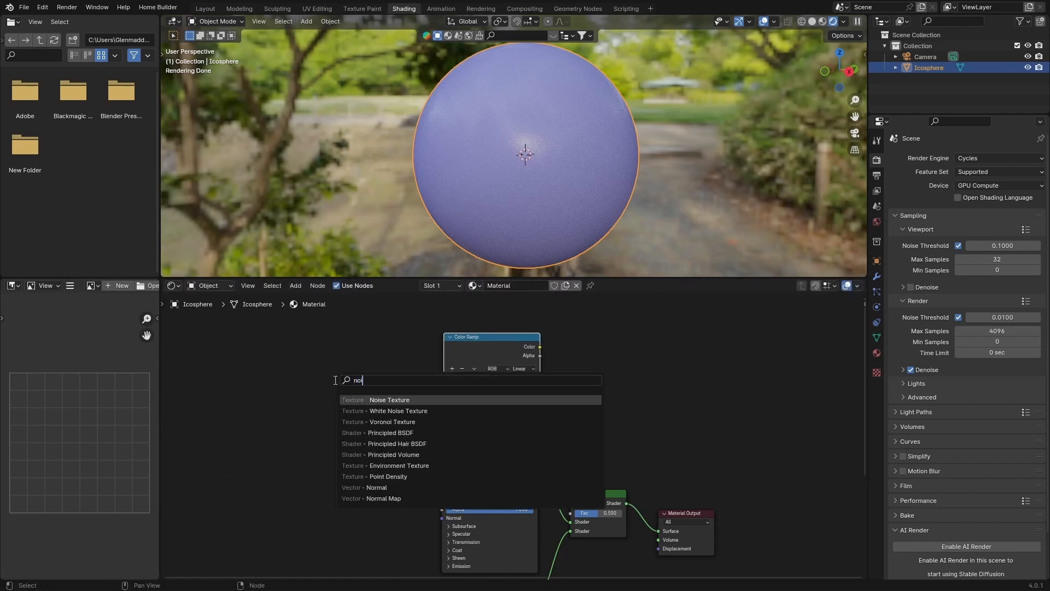
{"action": "key", "text": "Return"}
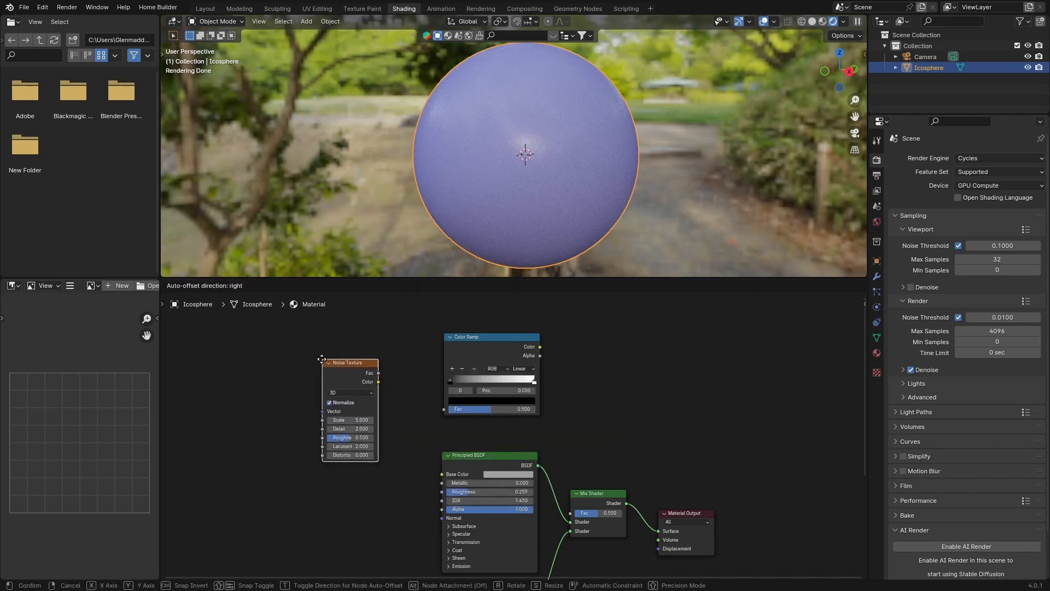
{"action": "left_click", "coordinate": [350, 422]}
{"action": "left_click", "coordinate": [350, 428]}
{"action": "type", "text": "15"}
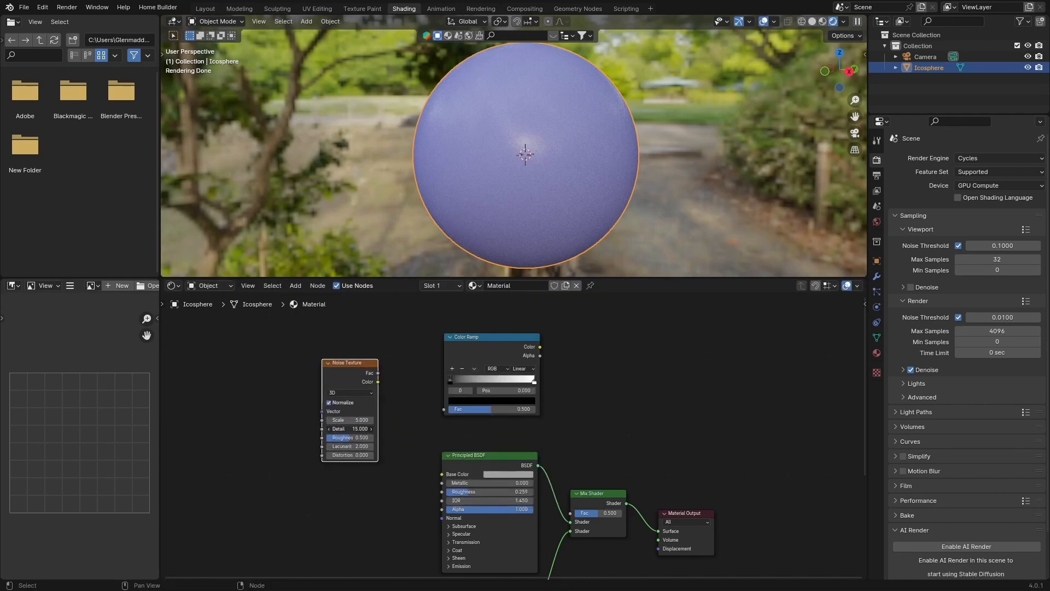
{"action": "key", "text": "Return"}
Duplicate the Noise Texture node twice and line up all three copies in a row before the Color Ramp
{"action": "left_click_drag", "start_coordinate": [335, 373], "coordinate": [364, 374]}
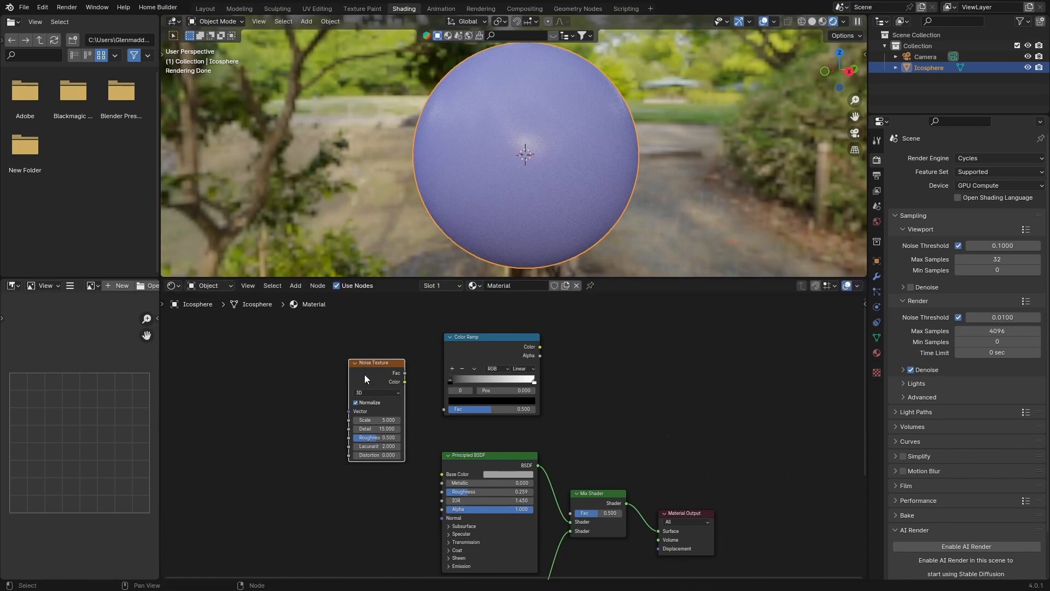
{"action": "key", "text": "shift+d"}
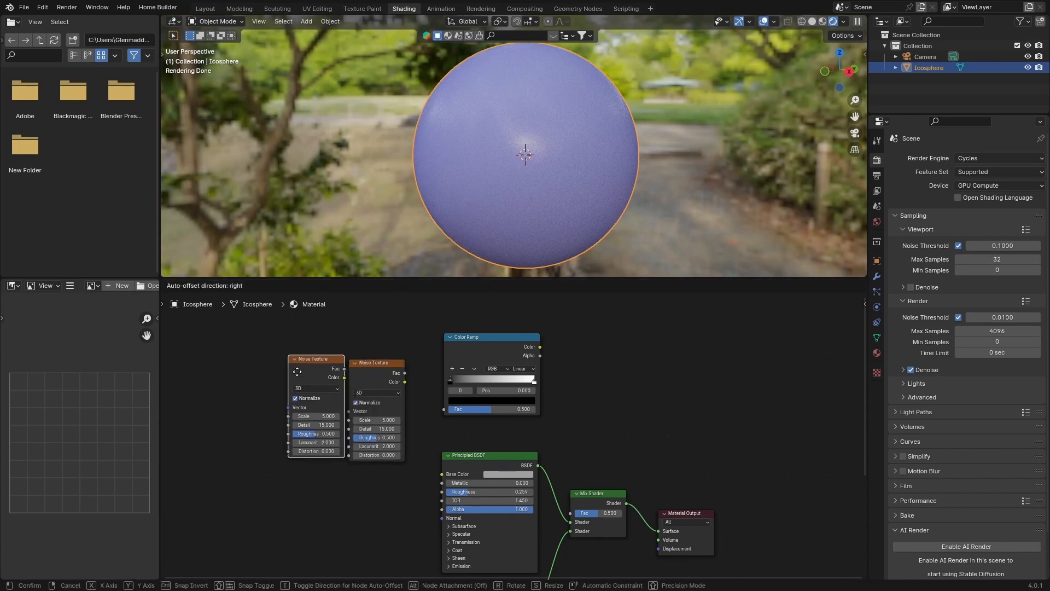
{"action": "left_click", "coordinate": [293, 372]}
{"action": "key", "text": "shift+d"}
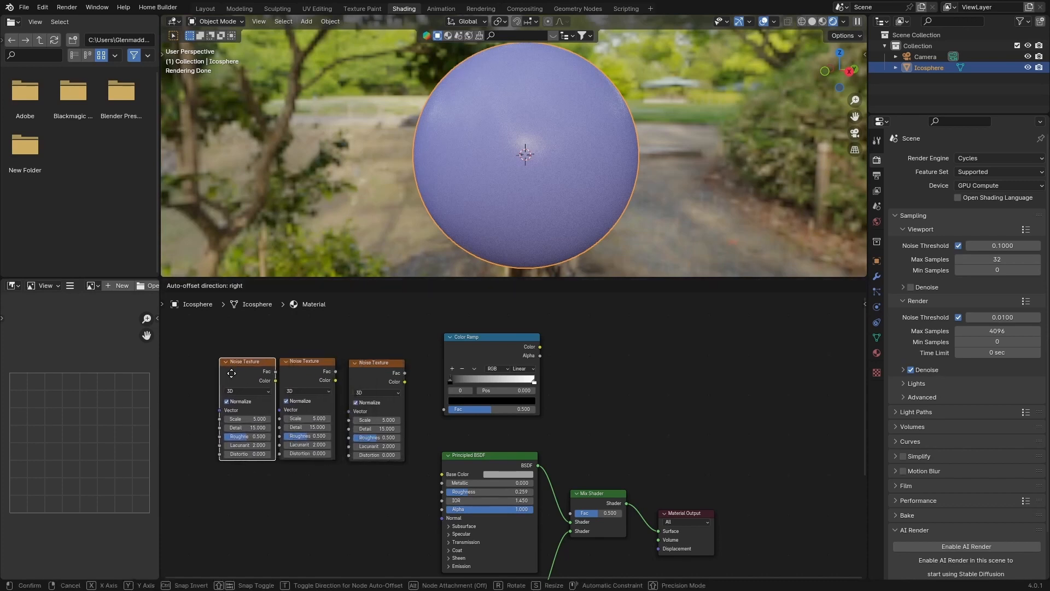
{"action": "left_click", "coordinate": [214, 373]}
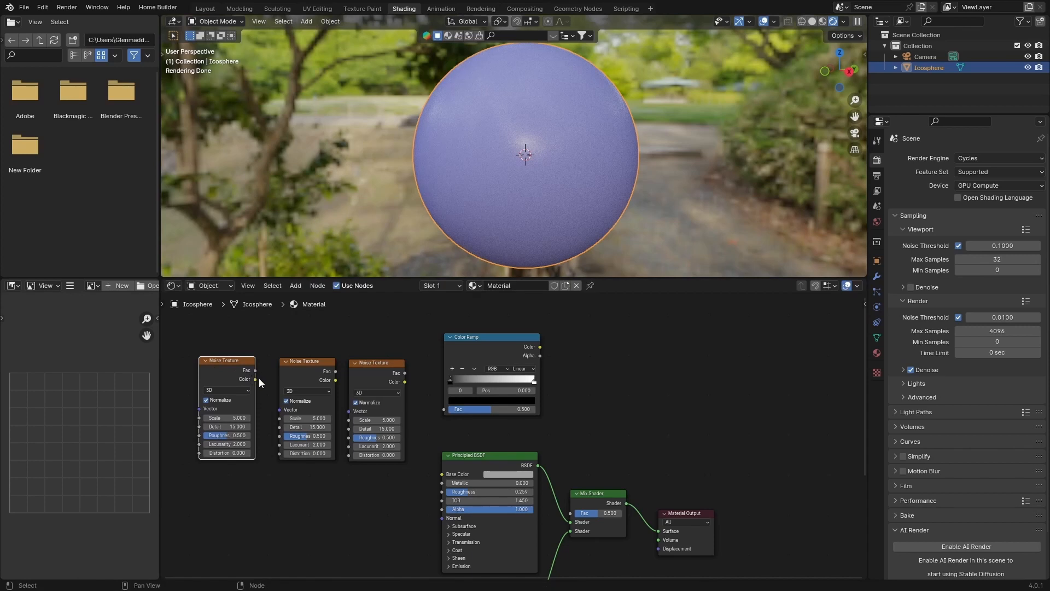
Chain the three Noise Textures from Color to Vector, feed the last into the Color Ramp, and connect the ramp's Color to the Mix Shader's Fac
{"action": "left_click_drag", "start_coordinate": [254, 379], "coordinate": [279, 409]}
{"action": "left_click_drag", "start_coordinate": [336, 380], "coordinate": [348, 411]}
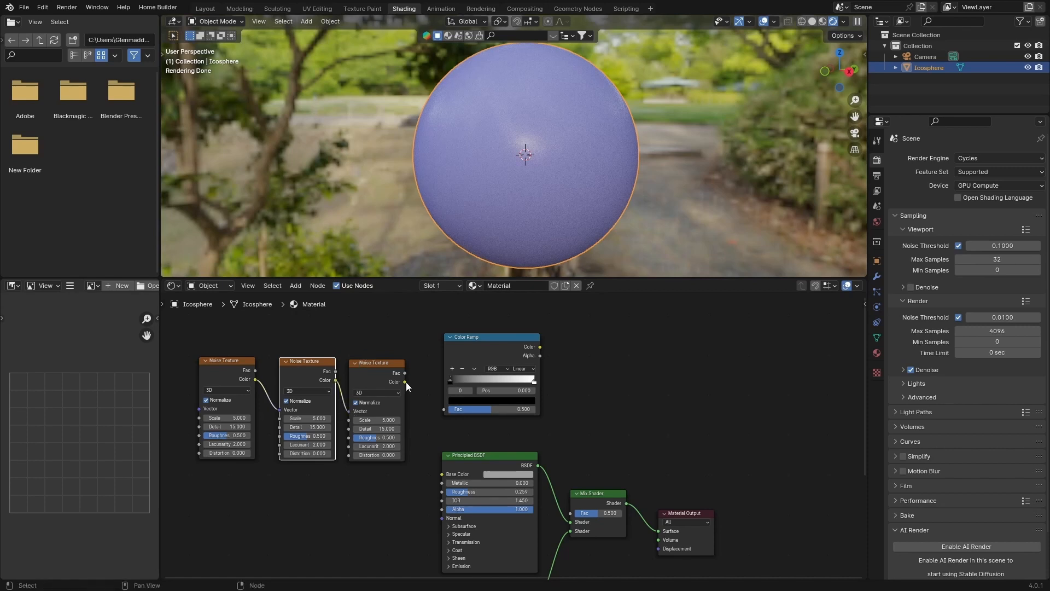
{"action": "left_click_drag", "start_coordinate": [404, 381], "coordinate": [443, 409]}
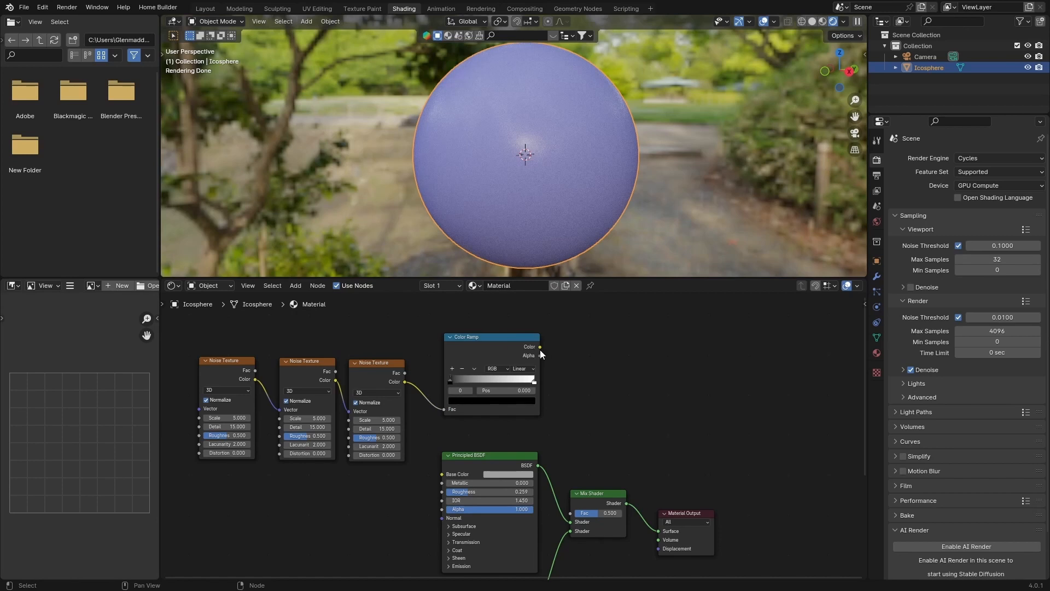
{"action": "left_click_drag", "start_coordinate": [540, 348], "coordinate": [571, 516]}
Tighten the Color Ramp by moving the black stop to 0.136 and the white stop inward to about two thirds
{"action": "scroll", "coordinate": [438, 123], "scroll_direction": "up", "scroll_amount": 4}
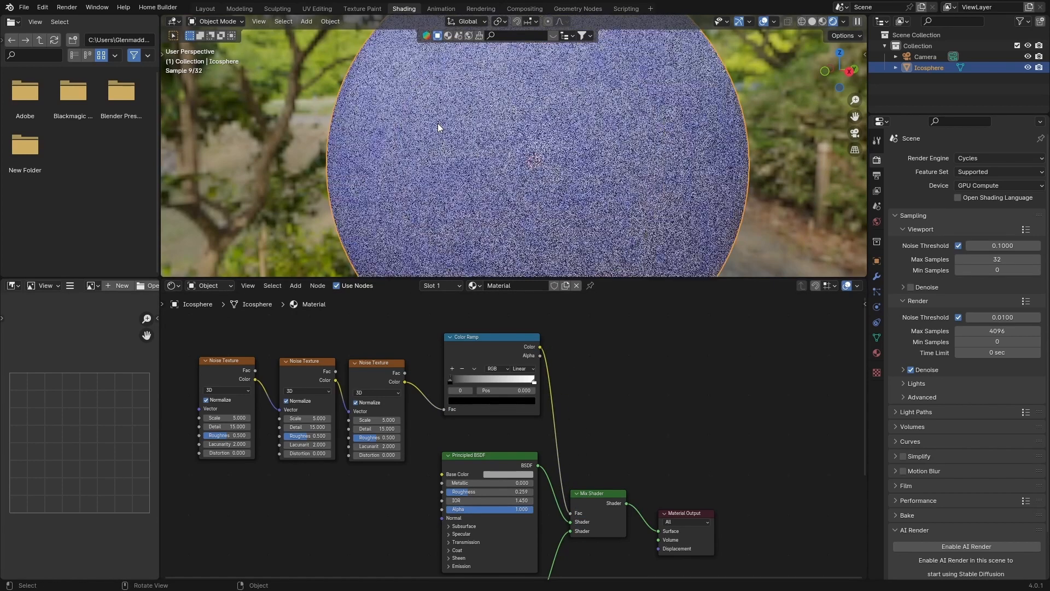
{"action": "scroll", "coordinate": [438, 123], "scroll_direction": "down", "scroll_amount": 3}
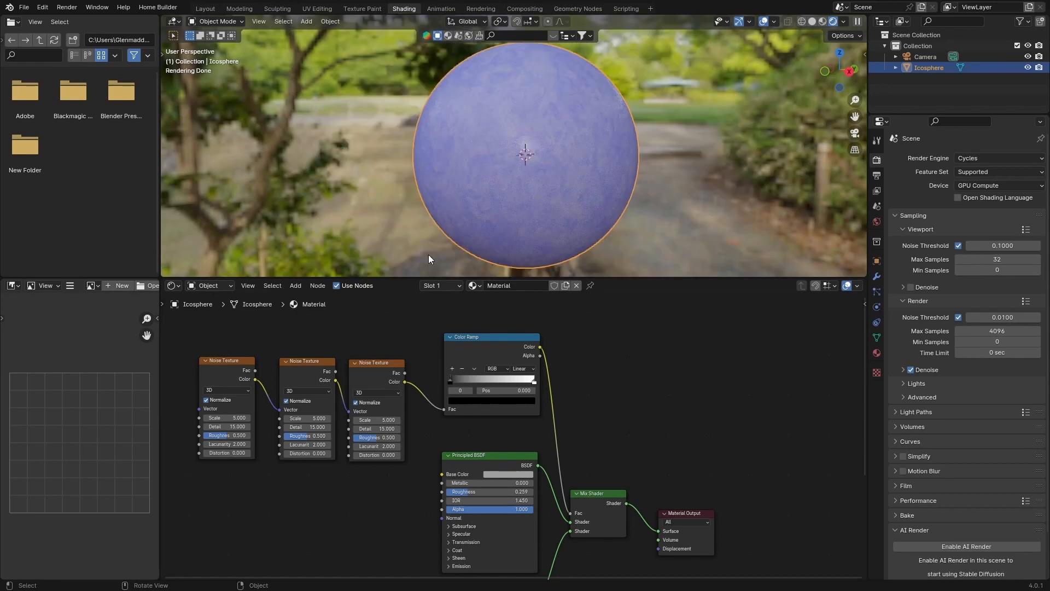
{"action": "scroll", "coordinate": [396, 330], "scroll_direction": "up", "scroll_amount": 1}
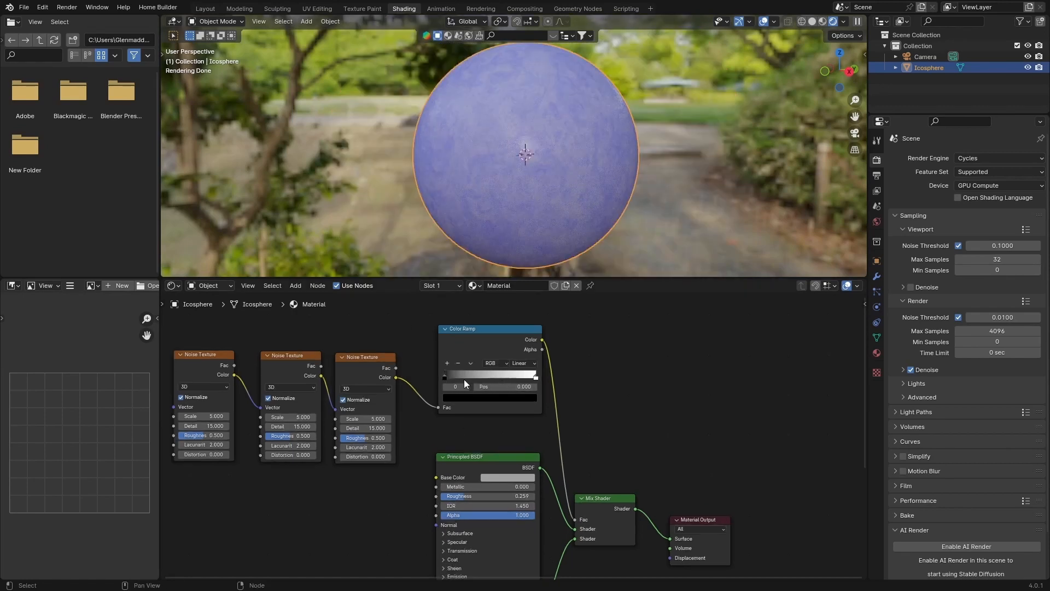
{"action": "left_click_drag", "start_coordinate": [534, 378], "coordinate": [467, 376]}
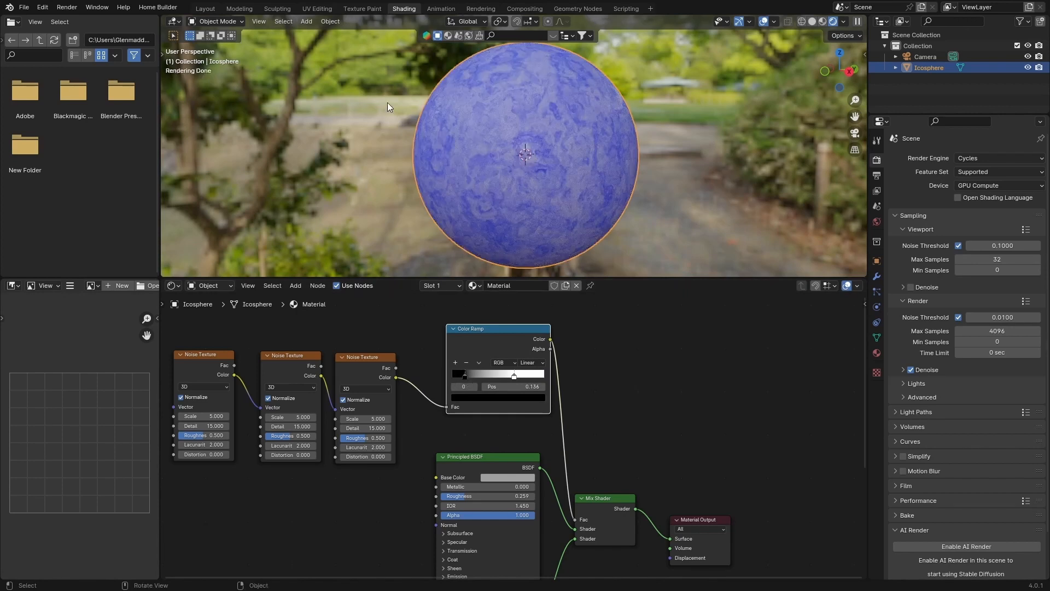
Compare the surface pattern by unlinking the second Noise Texture from the third, and restore that Color-to-Vector link
{"action": "scroll", "coordinate": [385, 99], "scroll_direction": "up", "scroll_amount": 4}
{"action": "scroll", "coordinate": [385, 99], "scroll_direction": "down", "scroll_amount": 4}
{"action": "left_click_drag", "start_coordinate": [336, 411], "coordinate": [323, 402]}
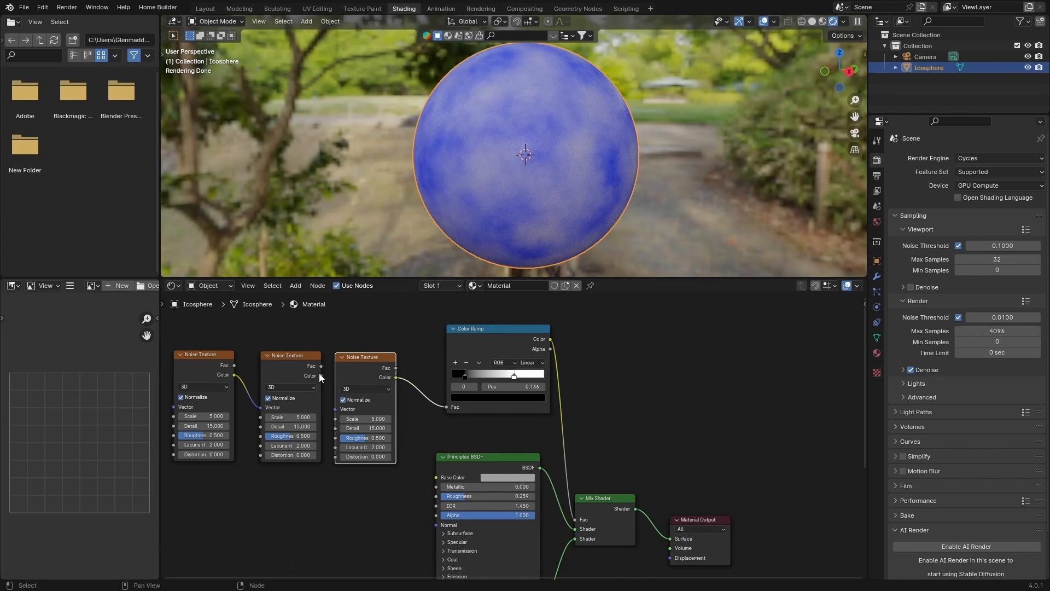
{"action": "left_click_drag", "start_coordinate": [320, 374], "coordinate": [335, 409]}
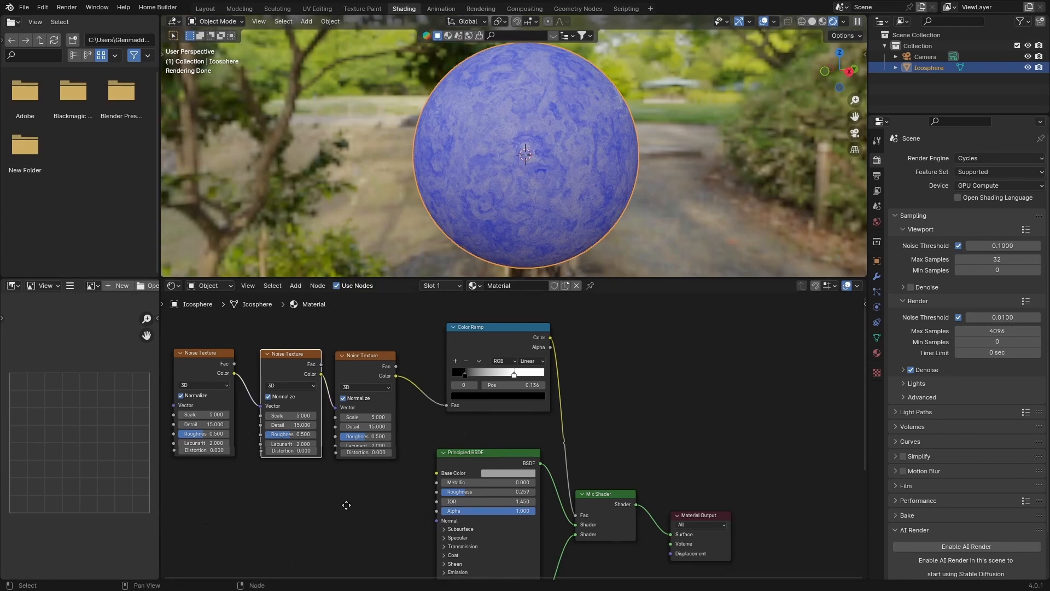
{"action": "middle_click_drag", "start_coordinate": [347, 502], "coordinate": [363, 361]}
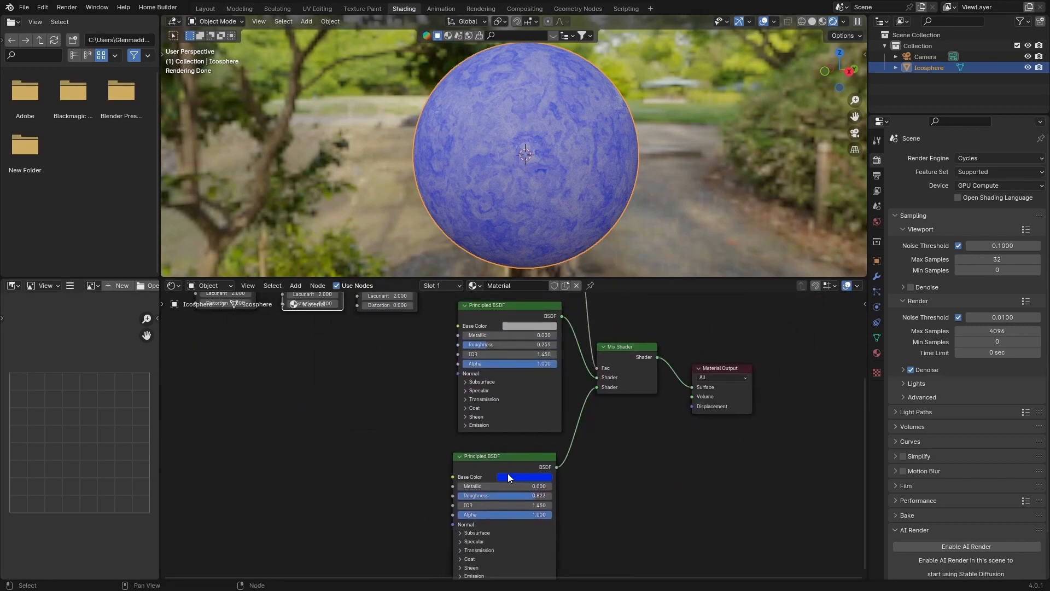
{"action": "left_click", "coordinate": [473, 408]}
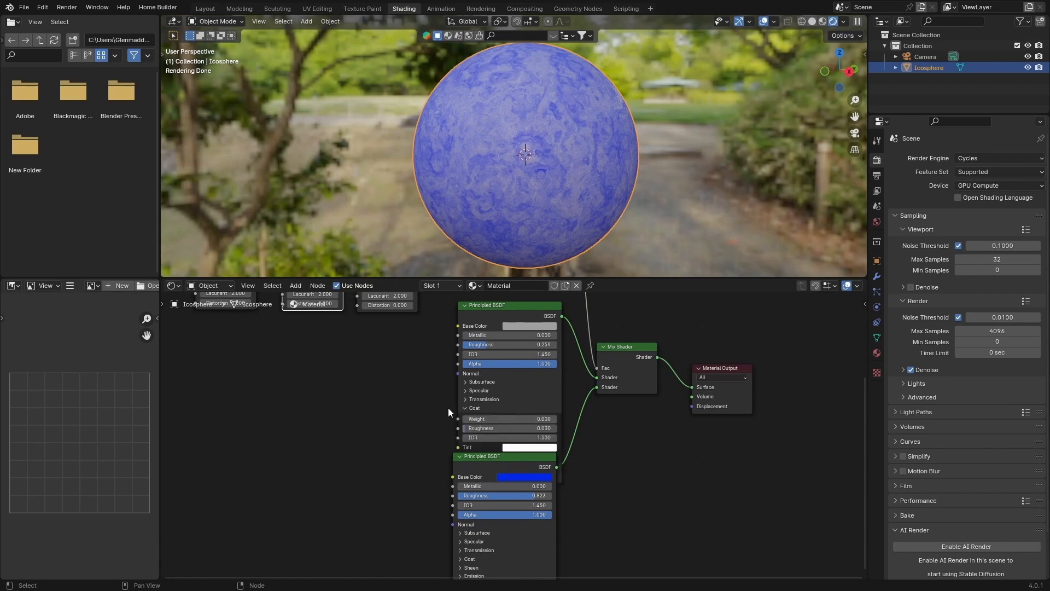
{"action": "left_click", "coordinate": [517, 390]}
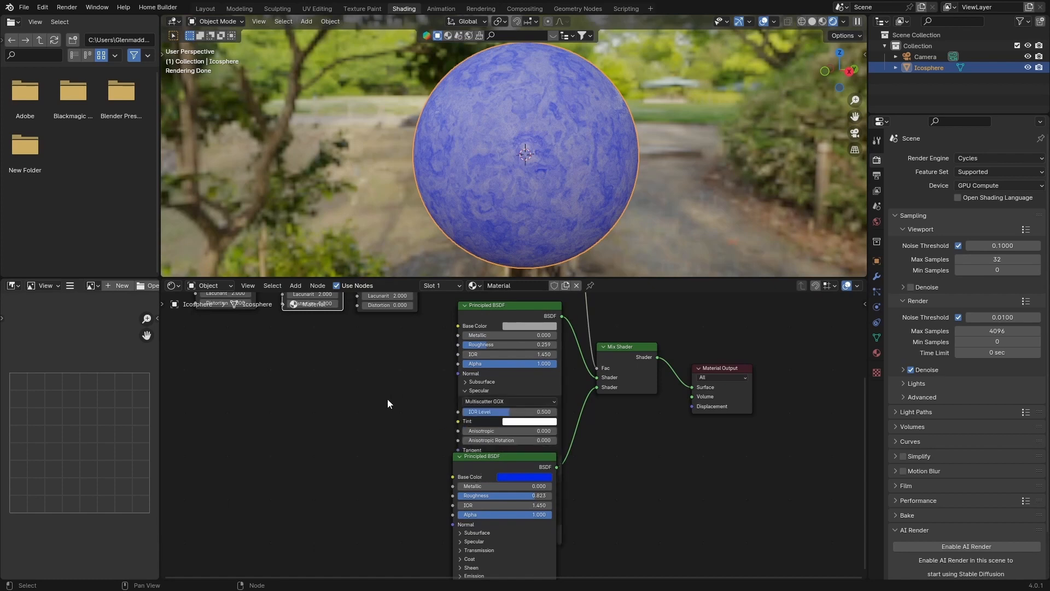
{"action": "left_click", "coordinate": [465, 390]}
{"action": "left_click", "coordinate": [465, 408]}
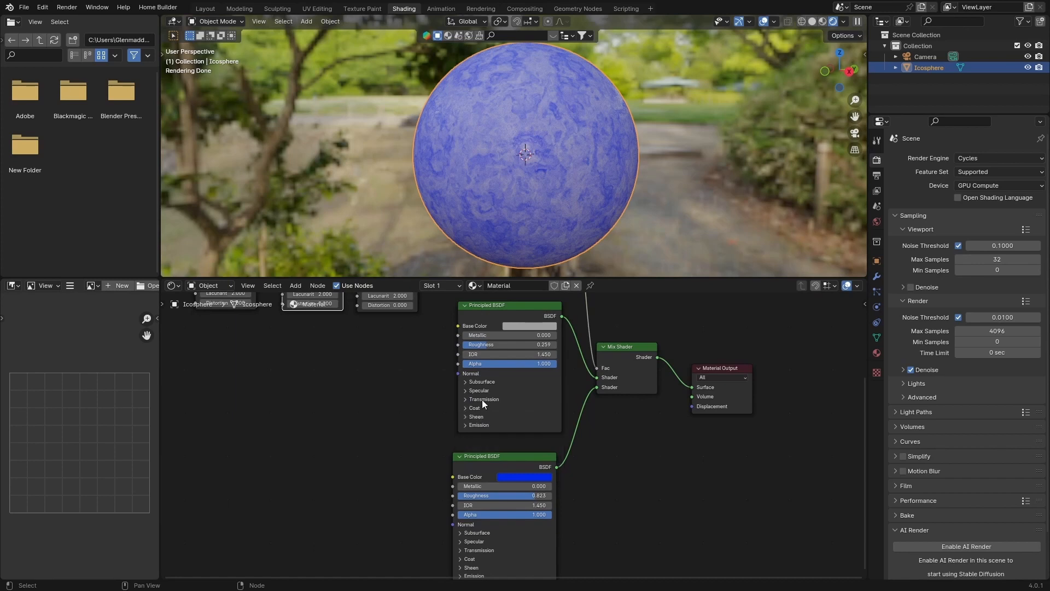
Move both Principled BSDF nodes away from the Mix Shader and insert a second Mix Shader on the blue Principled BSDF's output link
{"action": "left_click_drag", "start_coordinate": [489, 324], "coordinate": [303, 371]}
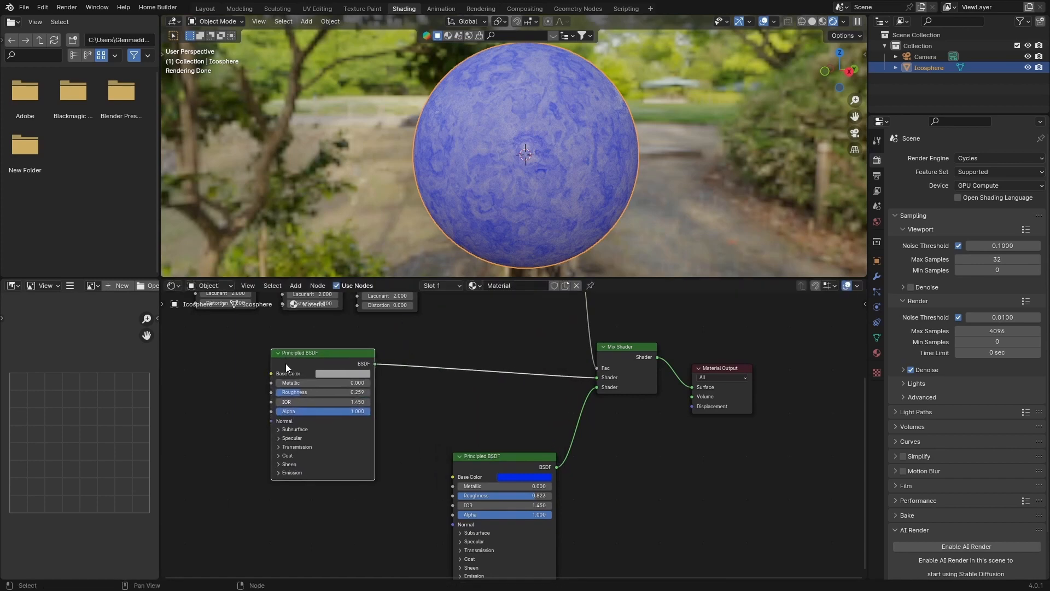
{"action": "left_click_drag", "start_coordinate": [478, 471], "coordinate": [440, 471]}
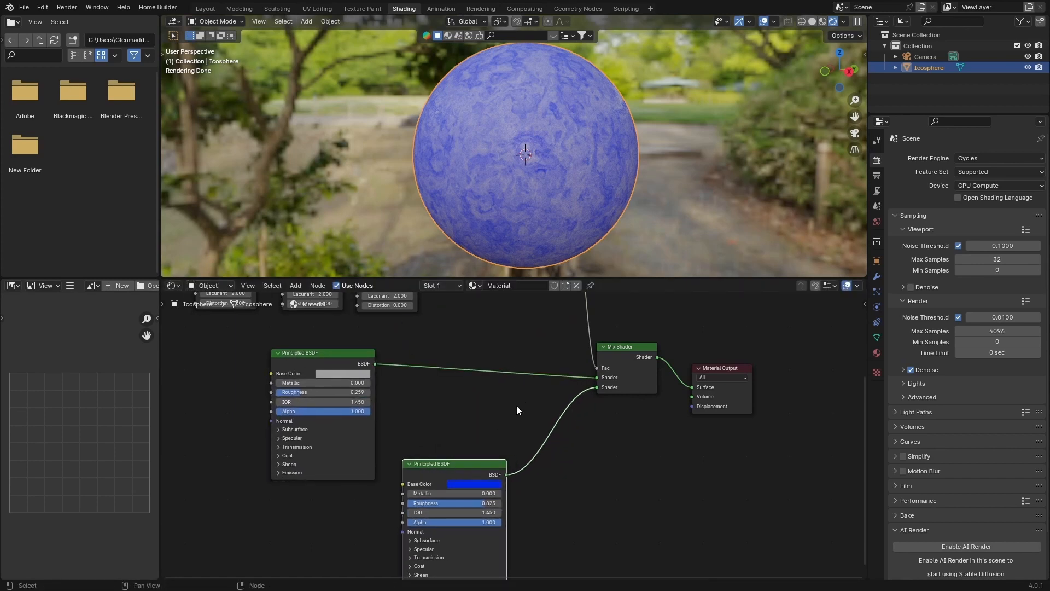
{"action": "key", "text": "shift+a"}
{"action": "type", "text": "mi"}
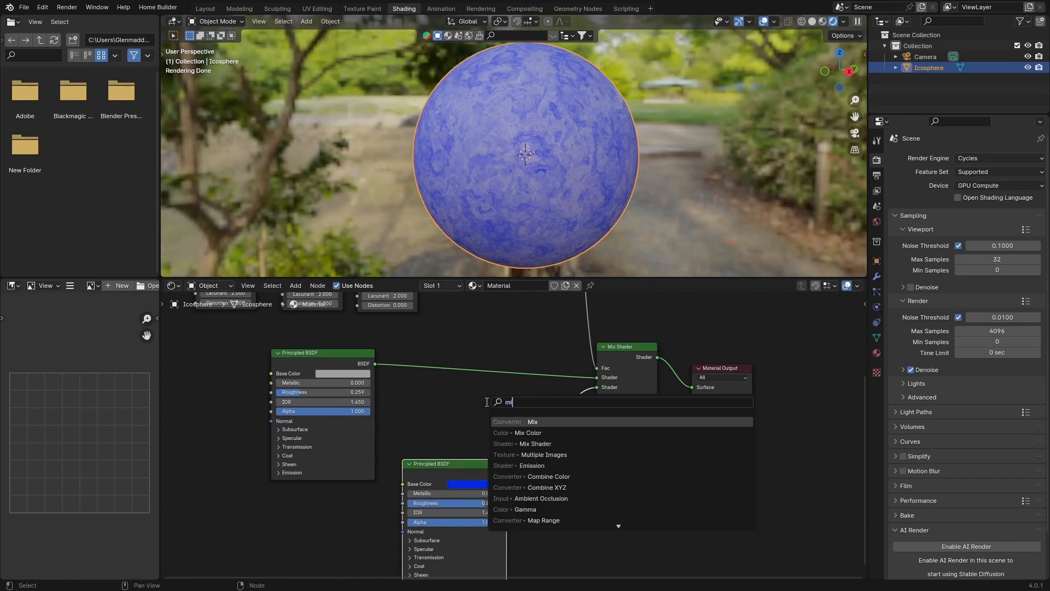
{"action": "type", "text": "x"}
{"action": "key", "text": "Down"}
{"action": "key", "text": "Down"}
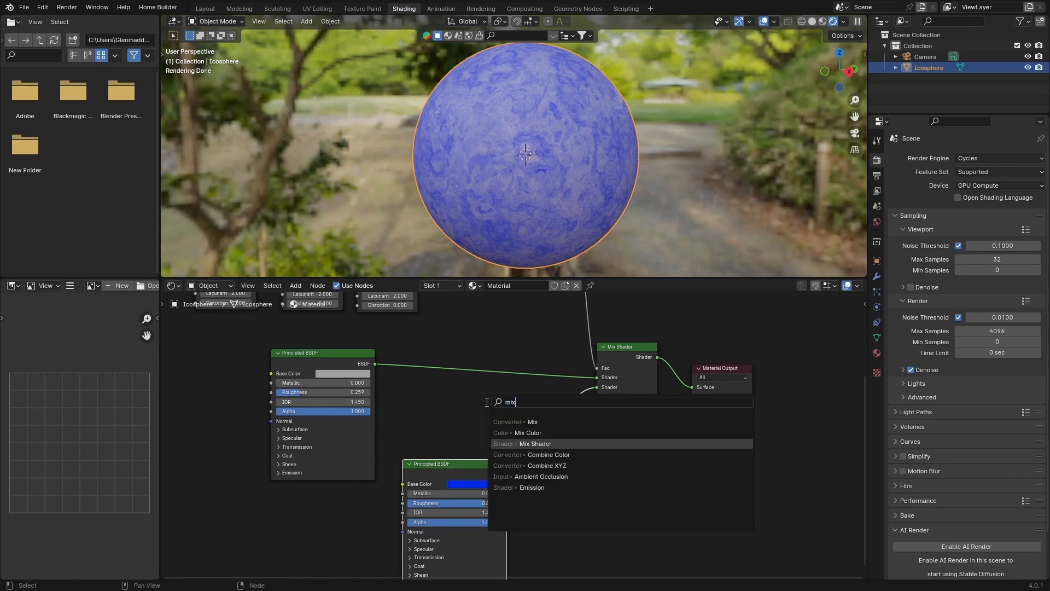
{"action": "key", "text": "Return"}
{"action": "left_click", "coordinate": [520, 418]}
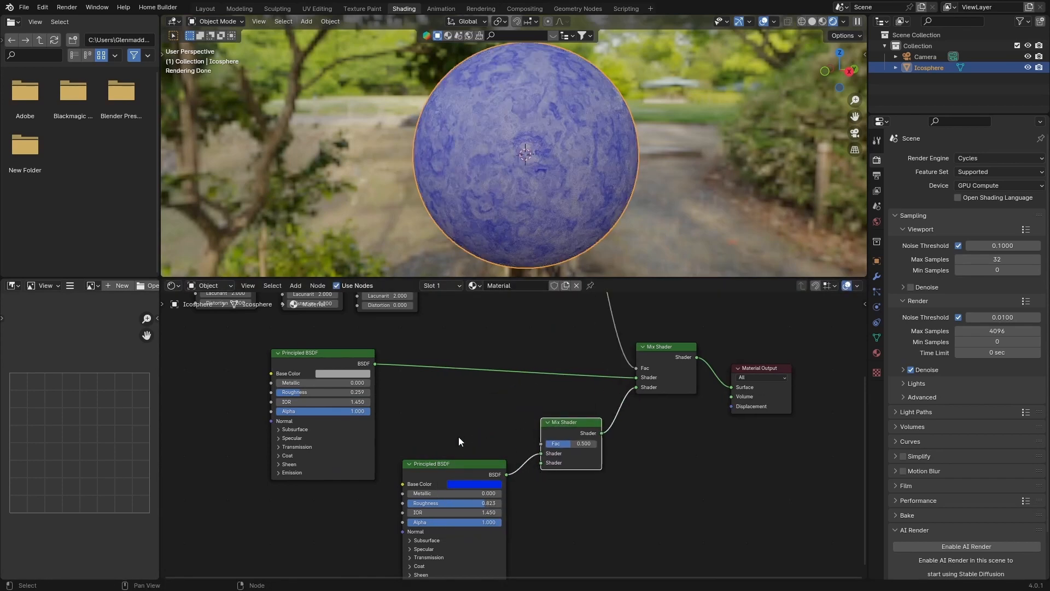
Add an Emission node beside the blue Principled BSDF and shift the new Mix Shader away from it to make room
{"action": "middle_click_drag", "start_coordinate": [636, 478], "coordinate": [651, 442]}
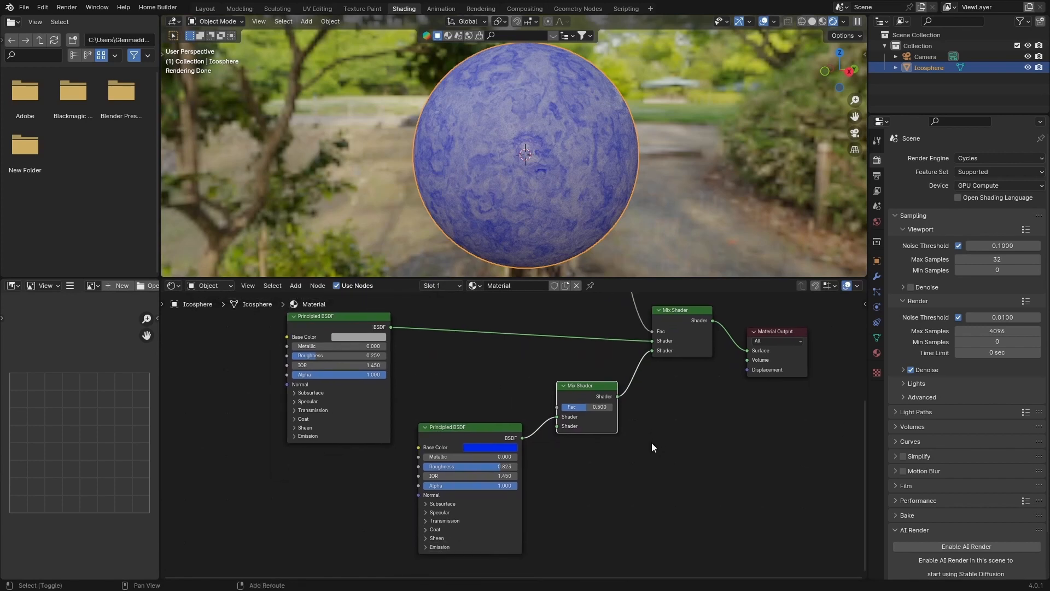
{"action": "key", "text": "shift+a"}
{"action": "left_click", "coordinate": [651, 442]}
{"action": "type", "text": "emi"}
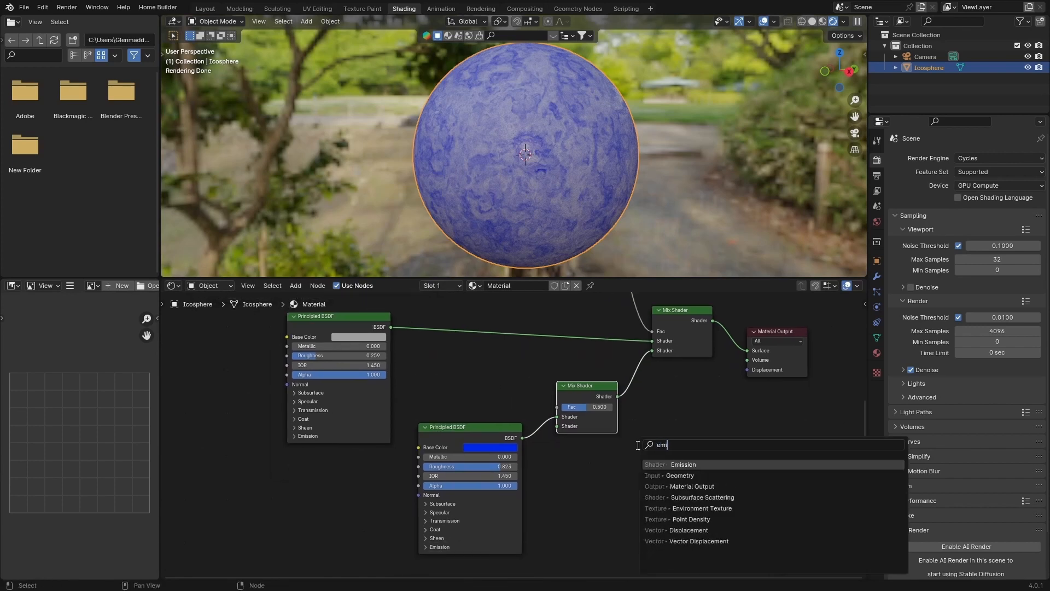
{"action": "key", "text": "Return"}
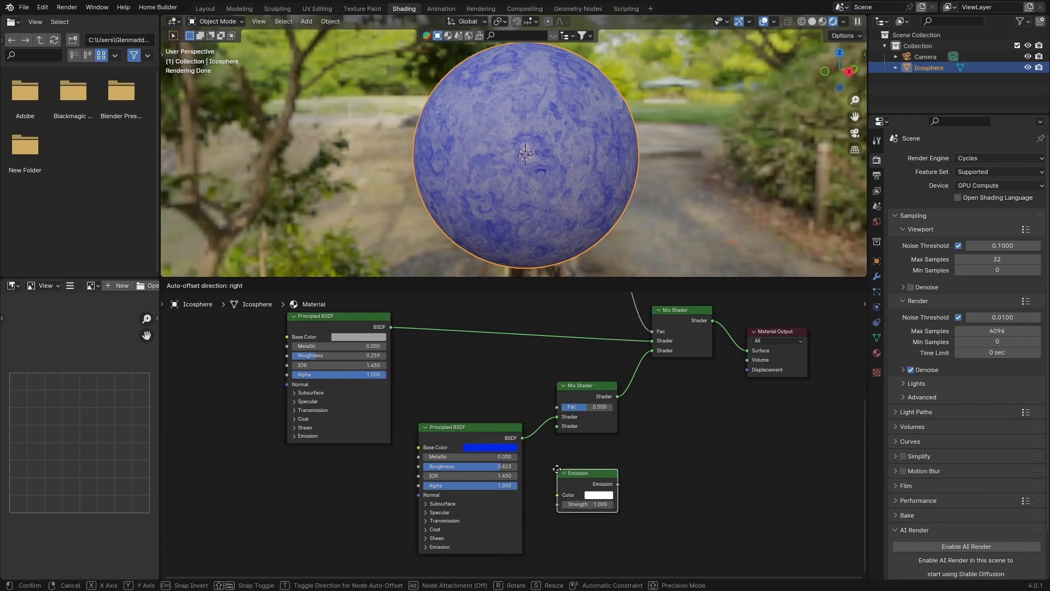
{"action": "left_click", "coordinate": [556, 465]}
{"action": "left_click_drag", "start_coordinate": [613, 426], "coordinate": [666, 431]}
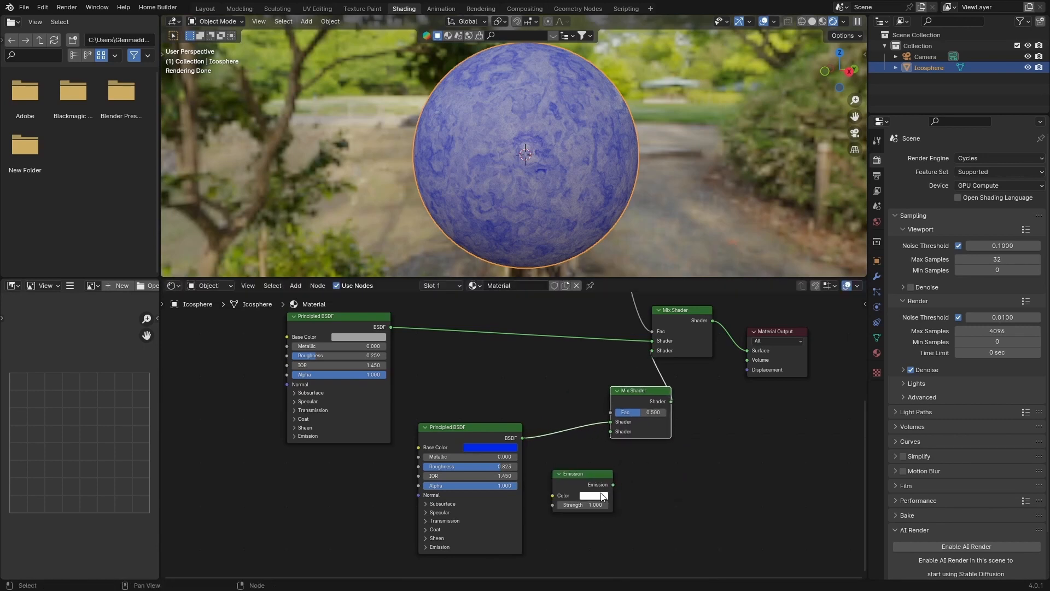
Set the Emission strength to 40 and connect its output to the new Mix Shader's lower Shader input
{"action": "left_click", "coordinate": [579, 507]}
{"action": "key", "text": "BackSpace"}
{"action": "type", "text": "40"}
{"action": "key", "text": "Return"}
{"action": "left_click_drag", "start_coordinate": [585, 474], "coordinate": [611, 431]}
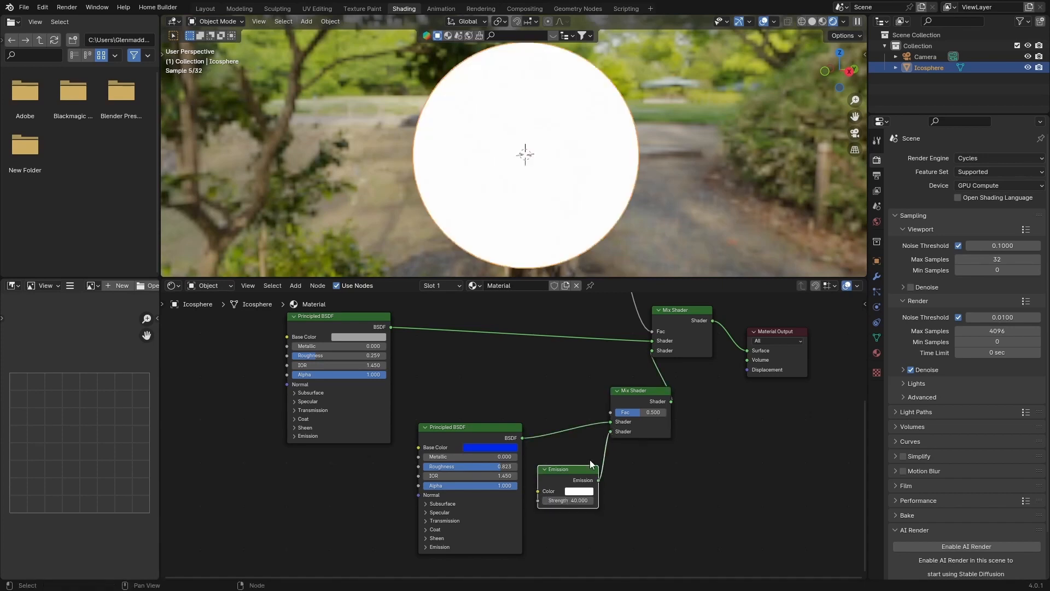
Add a second Color Ramp node below the row of Noise Textures
{"action": "scroll", "coordinate": [313, 360], "scroll_direction": "down", "scroll_amount": 3}
{"action": "scroll", "coordinate": [286, 432], "scroll_direction": "up", "scroll_amount": 2}
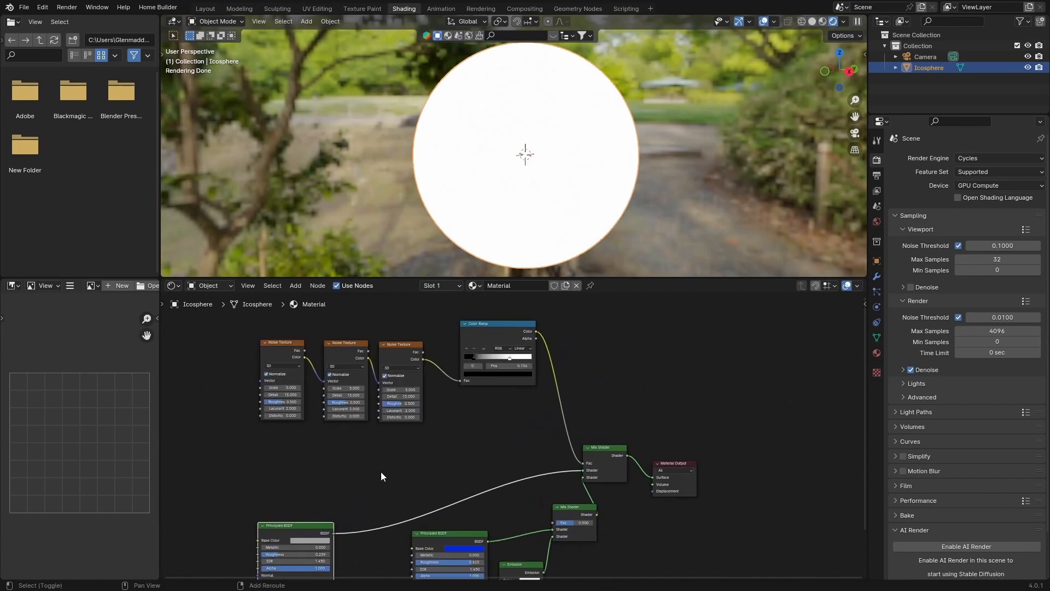
{"action": "key", "text": "shift+a"}
{"action": "left_click", "coordinate": [362, 454]}
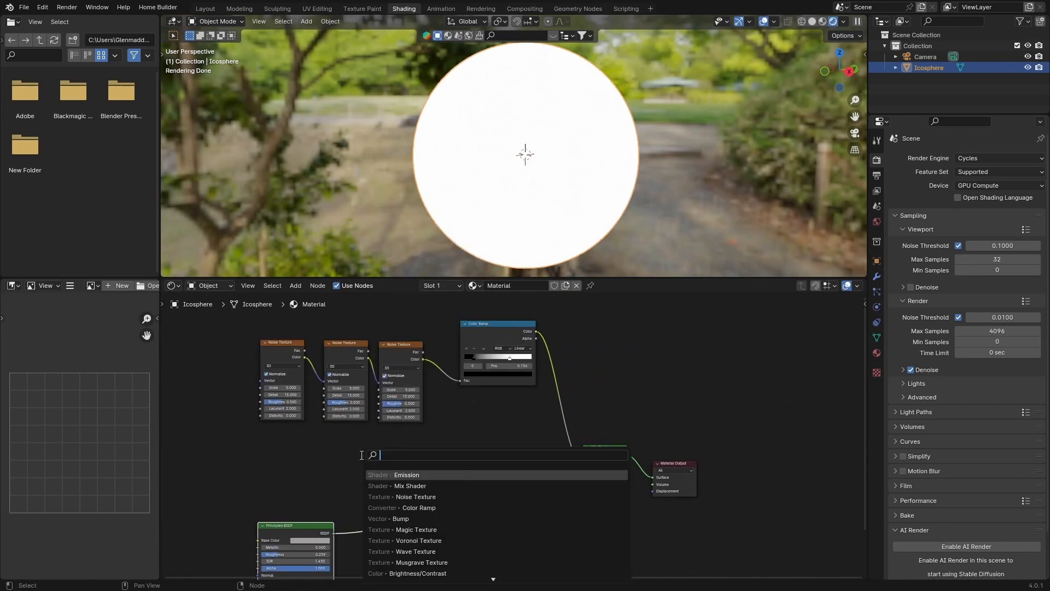
{"action": "type", "text": "colo"}
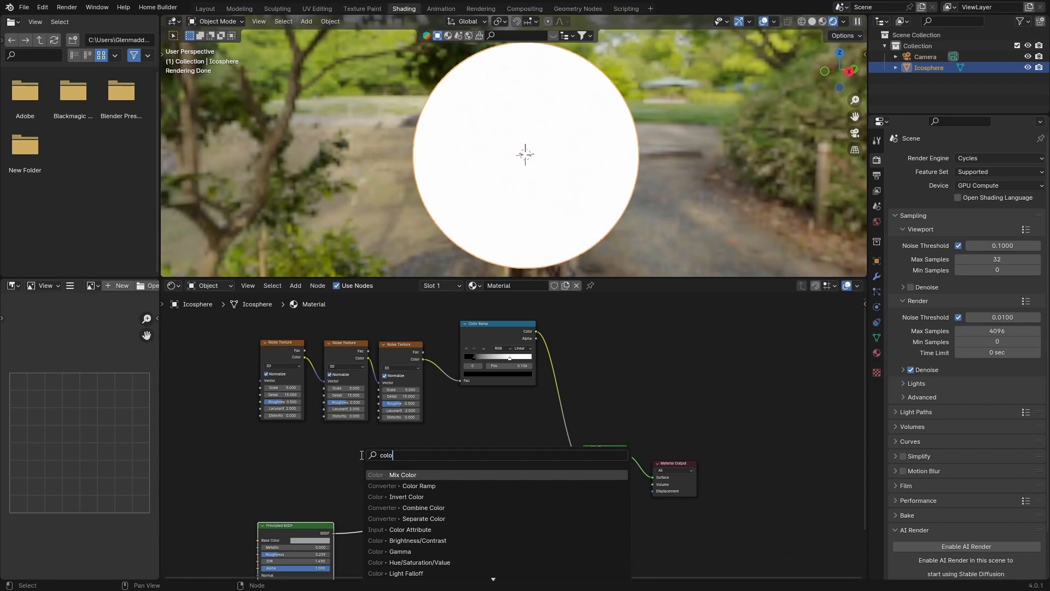
{"action": "key", "text": "Down"}
{"action": "key", "text": "Return"}
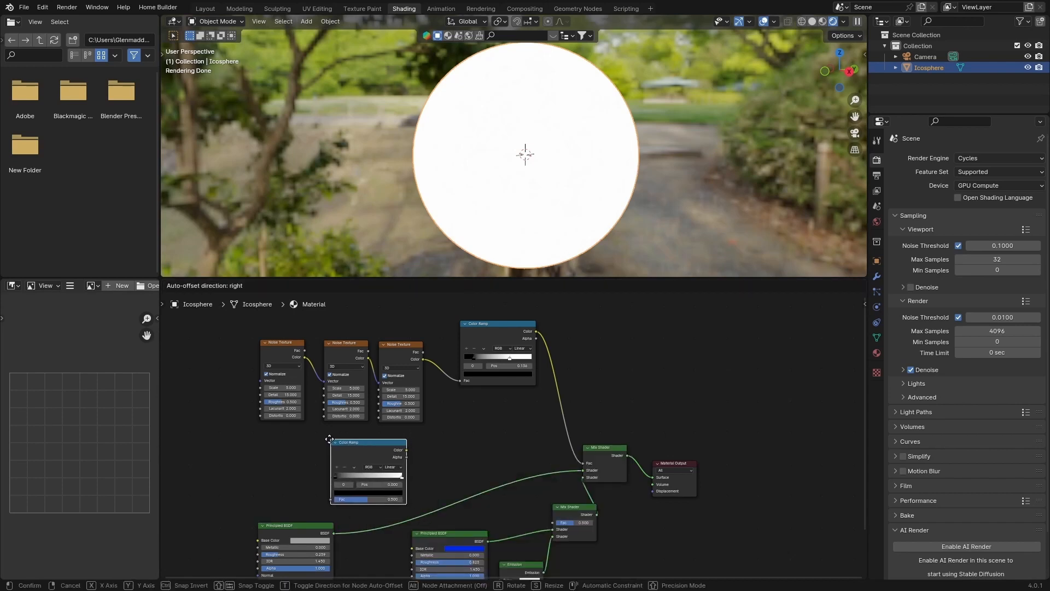
{"action": "left_click", "coordinate": [327, 440]}
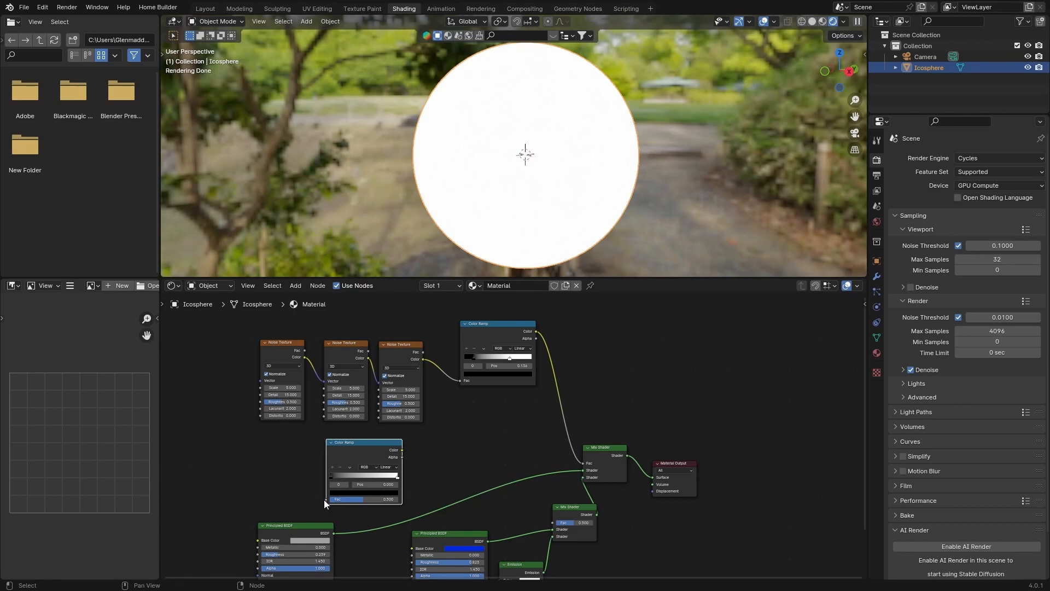
Wire the last Noise Texture's Color through the new Color Ramp into the second Mix Shader's Fac, and move the ramp's black stop just past the middle
{"action": "left_click_drag", "start_coordinate": [326, 498], "coordinate": [421, 356]}
{"action": "middle_click_drag", "start_coordinate": [404, 452], "coordinate": [388, 365]}
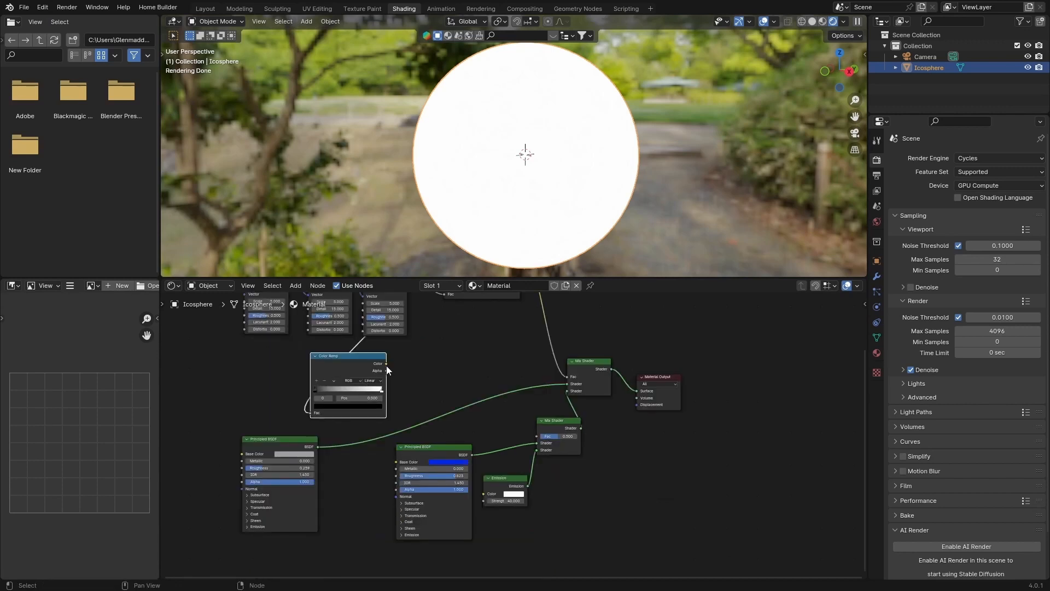
{"action": "left_click_drag", "start_coordinate": [385, 364], "coordinate": [537, 436]}
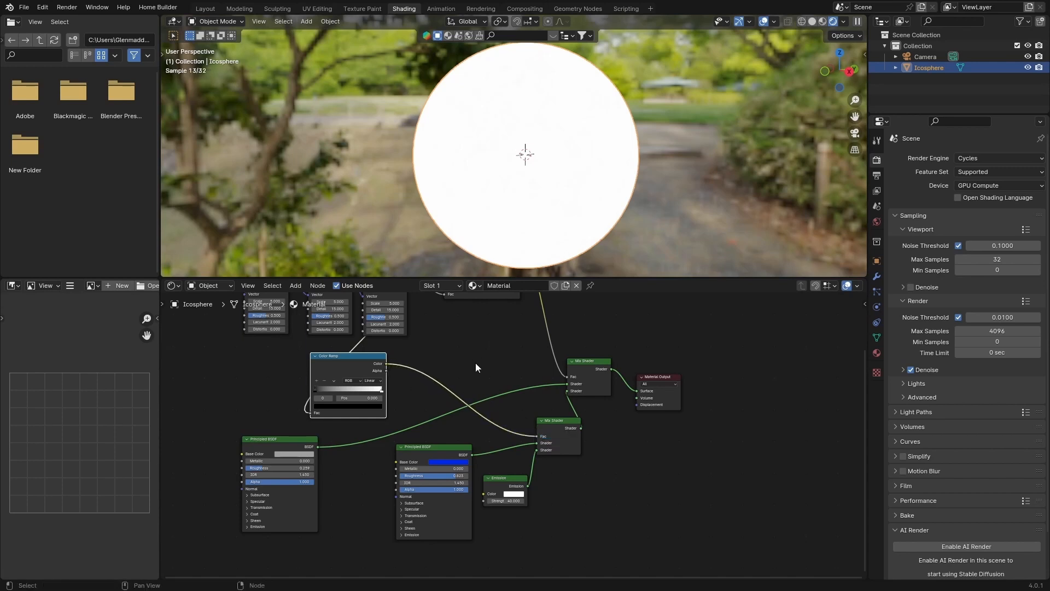
{"action": "left_click_drag", "start_coordinate": [315, 391], "coordinate": [353, 390]}
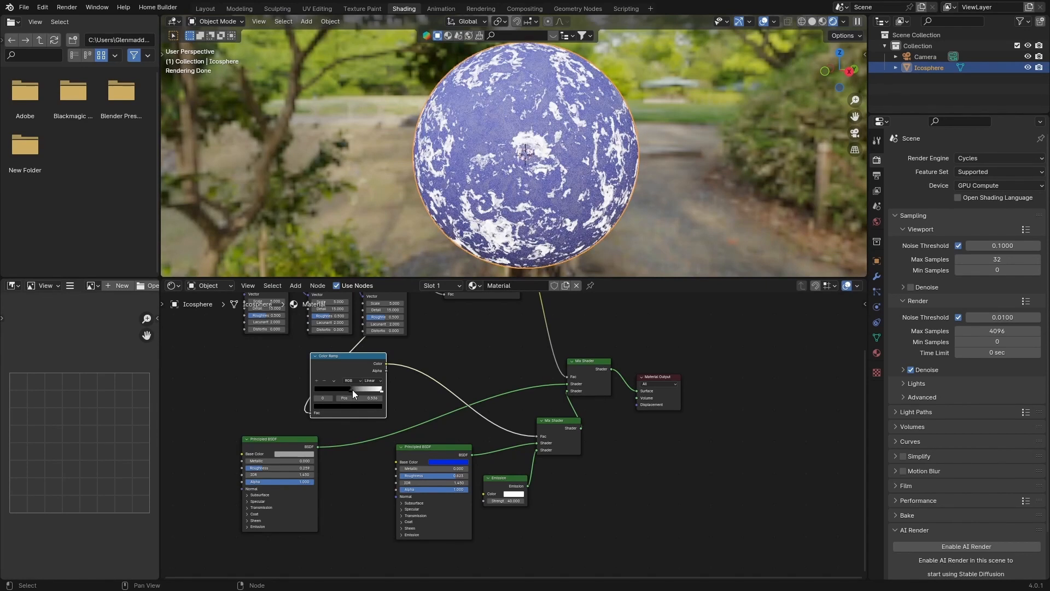
{"action": "scroll", "coordinate": [505, 161], "scroll_direction": "up", "scroll_amount": 2}
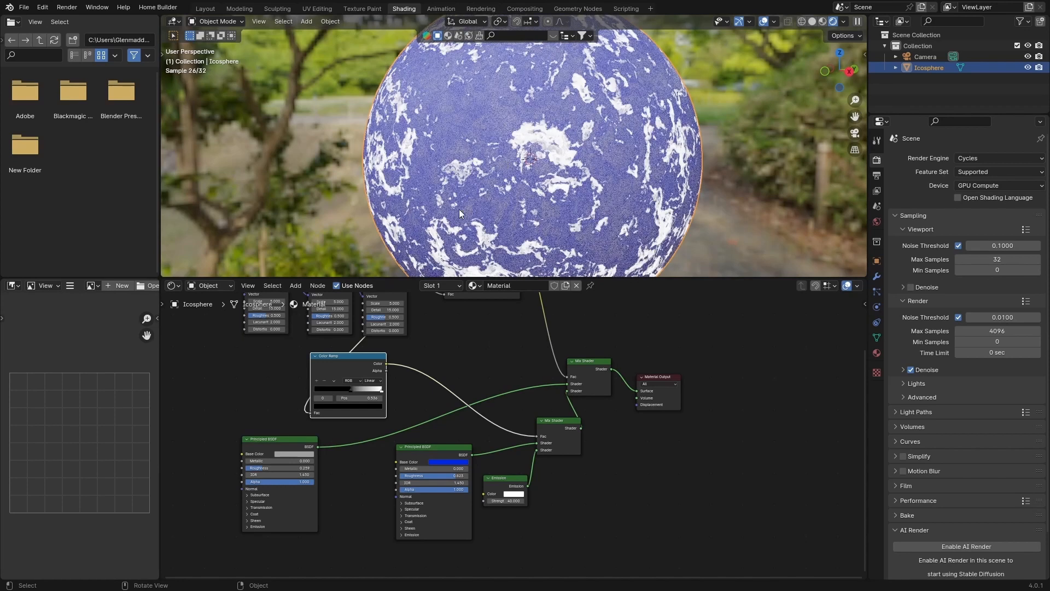
Fine-tune the lower Color Ramp by pulling the white stop slightly inward and placing the black stop just past the middle
{"action": "left_click_drag", "start_coordinate": [381, 389], "coordinate": [375, 393]}
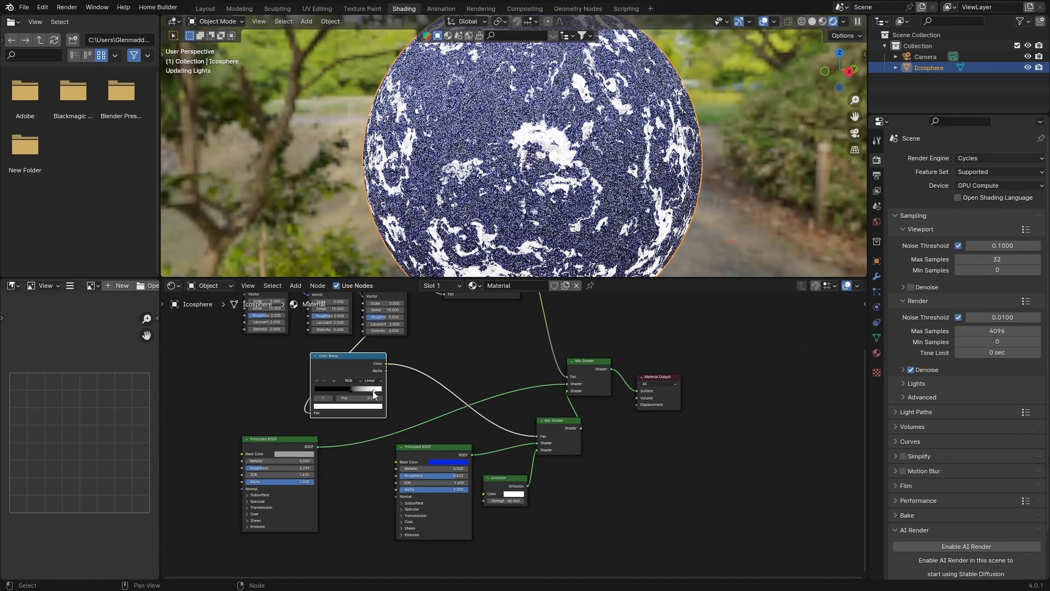
{"action": "left_click", "coordinate": [349, 391]}
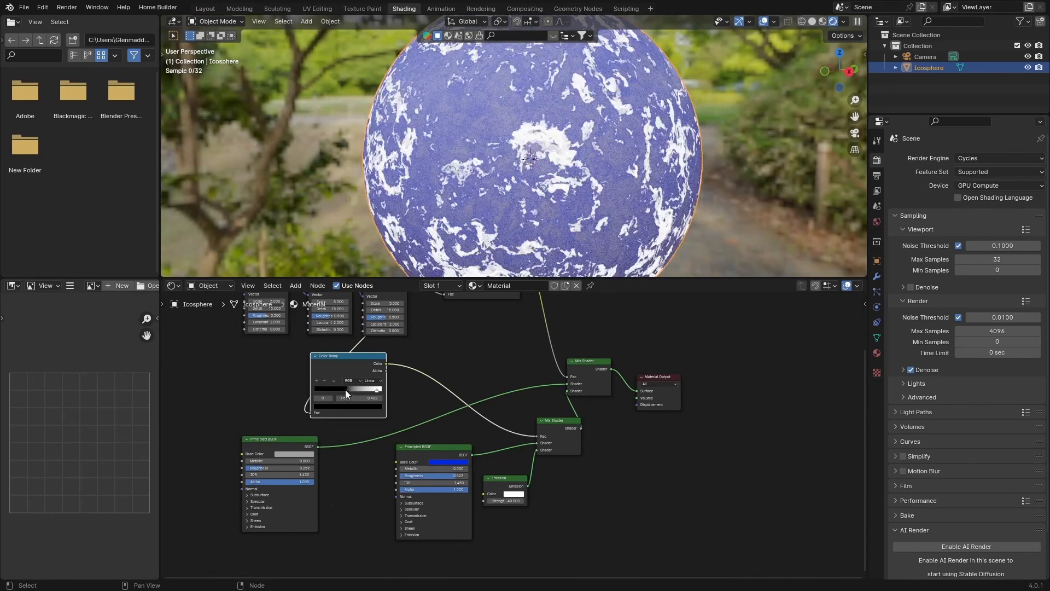
{"action": "left_click_drag", "start_coordinate": [349, 389], "coordinate": [346, 389]}
{"action": "middle_click_drag", "start_coordinate": [397, 178], "coordinate": [471, 145]}
{"action": "scroll", "coordinate": [472, 146], "scroll_direction": "up", "scroll_amount": 4}
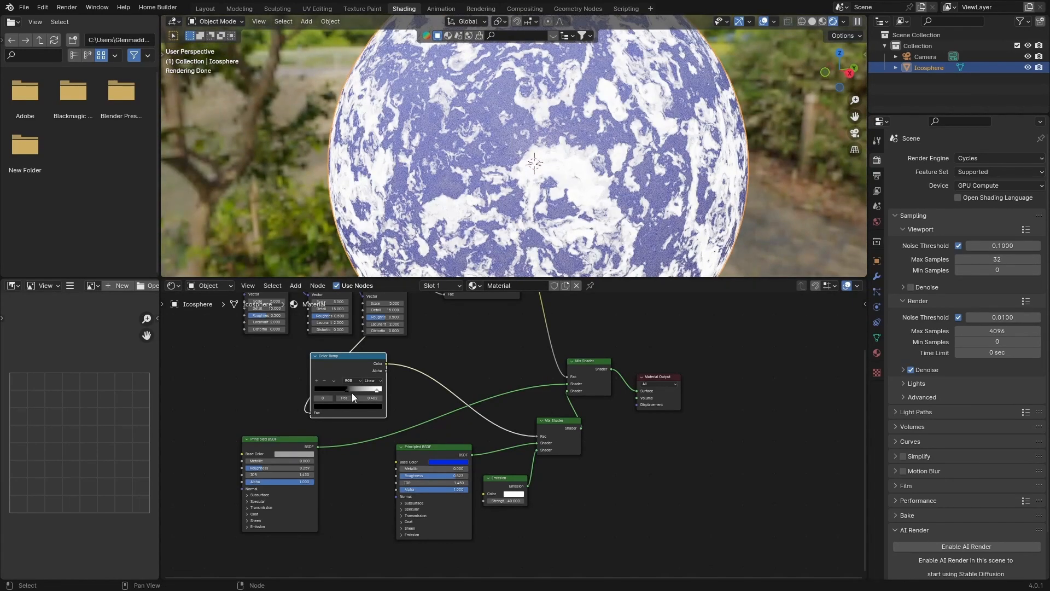
{"action": "left_click_drag", "start_coordinate": [348, 389], "coordinate": [350, 390]}
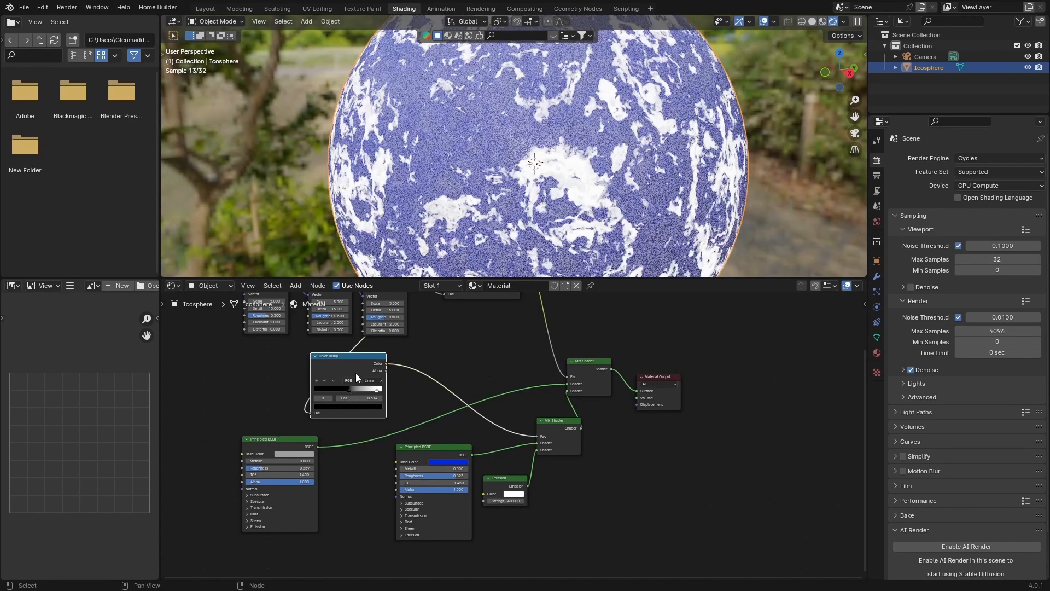
{"action": "scroll", "coordinate": [470, 100], "scroll_direction": "down", "scroll_amount": 4}
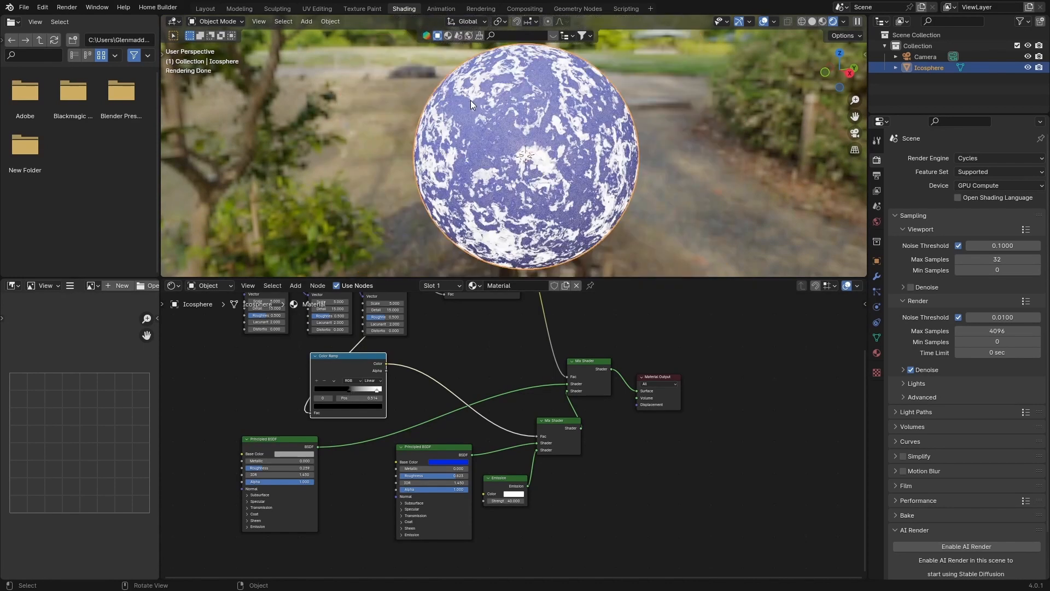
Change the Emission color to red-orange and move the lower Color Ramp's white stop to about 0.84
{"action": "left_click", "coordinate": [509, 495]}
{"action": "left_click_drag", "start_coordinate": [523, 428], "coordinate": [523, 448]}
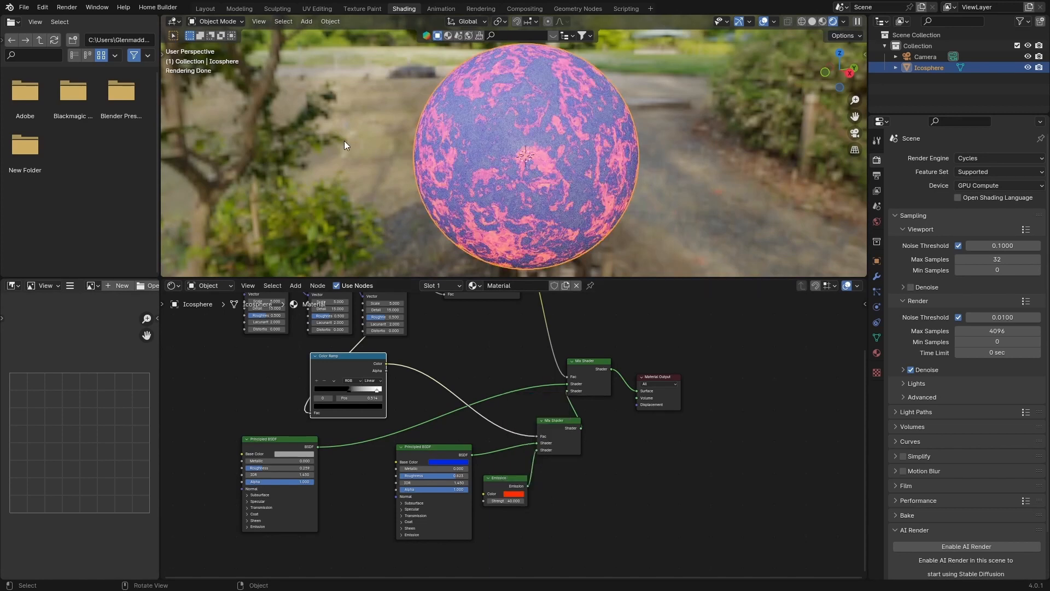
{"action": "left_click", "coordinate": [380, 390]}
{"action": "left_click_drag", "start_coordinate": [389, 391], "coordinate": [378, 392]}
Add a Bump node beside the lower Color Ramp and connect the last Noise Texture's Color to its Height input
{"action": "middle_click_drag", "start_coordinate": [193, 370], "coordinate": [467, 456]}
{"action": "key", "text": "shift+a"}
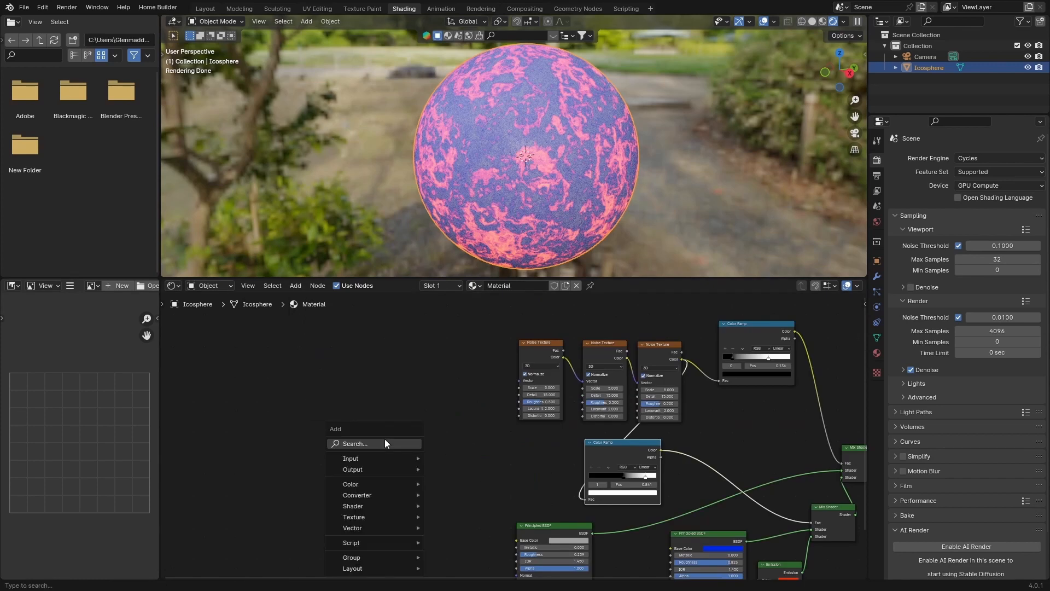
{"action": "left_click", "coordinate": [385, 439]}
{"action": "type", "text": "bump"}
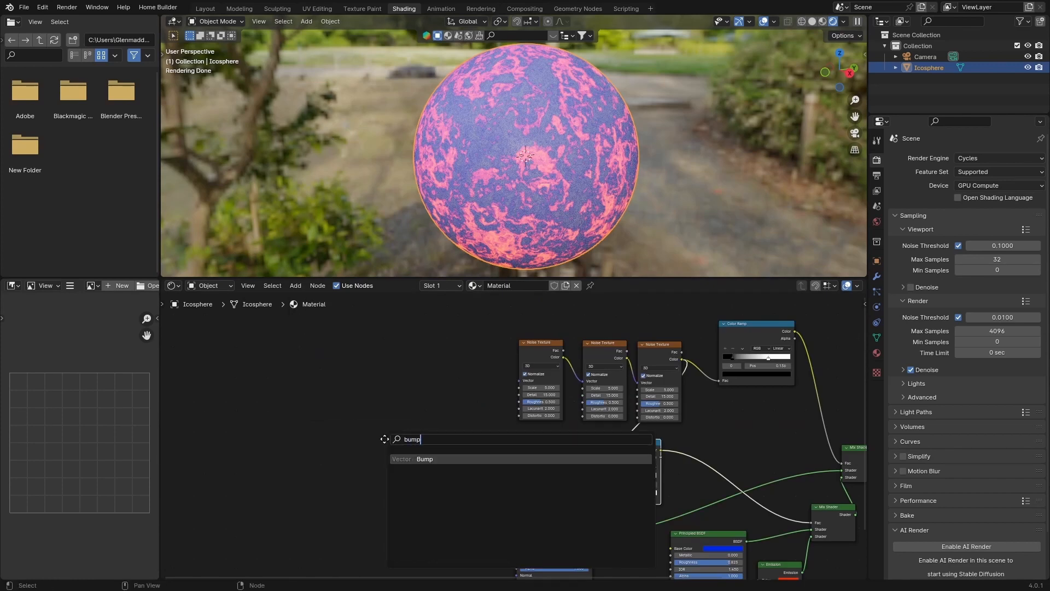
{"action": "key", "text": "Return"}
{"action": "left_click", "coordinate": [417, 459]}
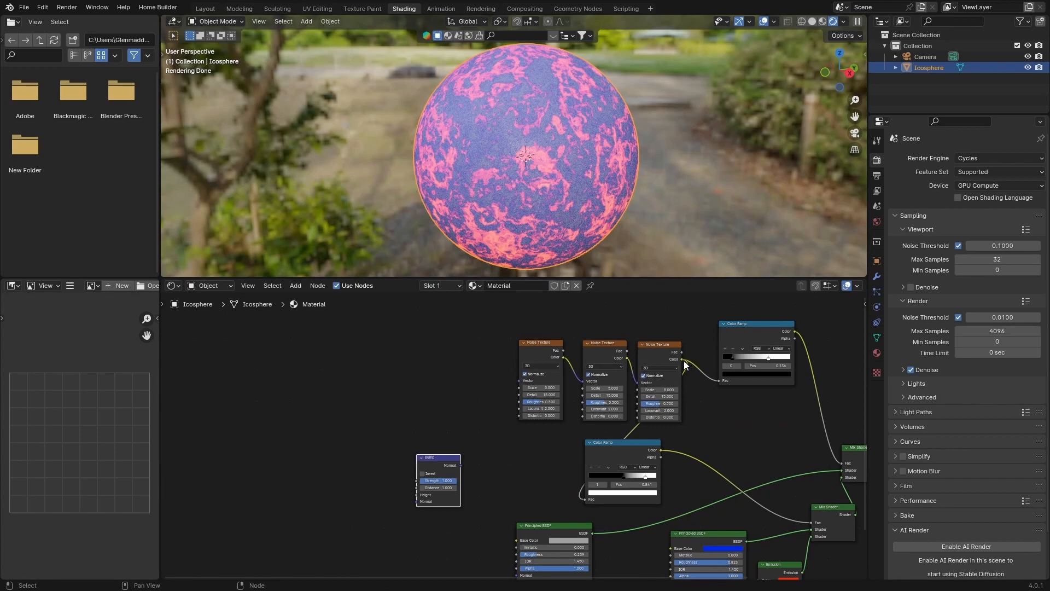
{"action": "left_click_drag", "start_coordinate": [682, 360], "coordinate": [415, 494]}
{"action": "scroll", "coordinate": [471, 159], "scroll_direction": "up", "scroll_amount": 2}
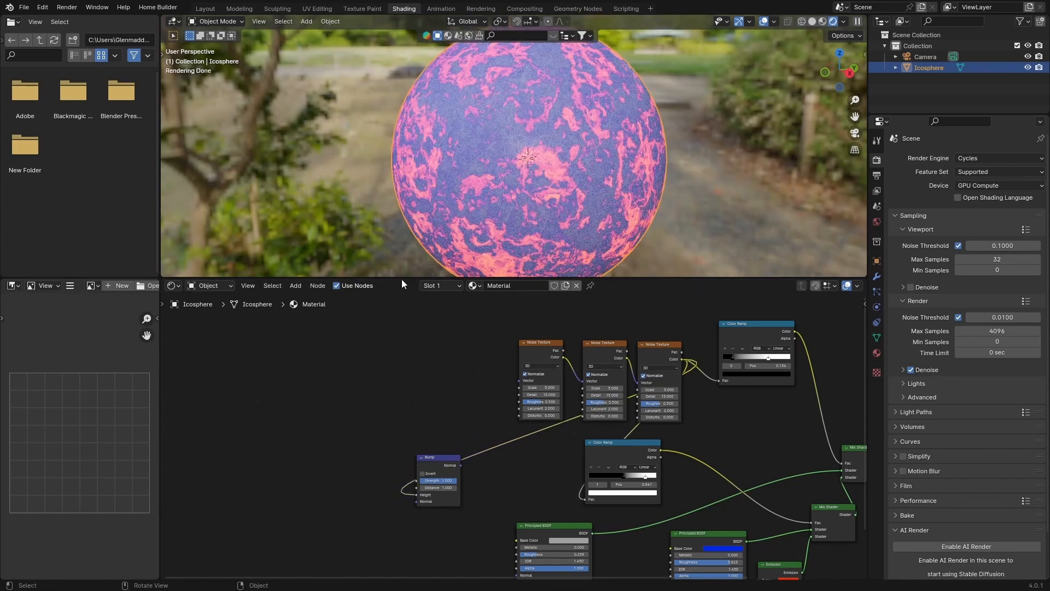
Connect the Bump node's Normal output to the Normal inputs of both the grey and the blue Principled BSDF
{"action": "middle_click_drag", "start_coordinate": [441, 467], "coordinate": [424, 353]}
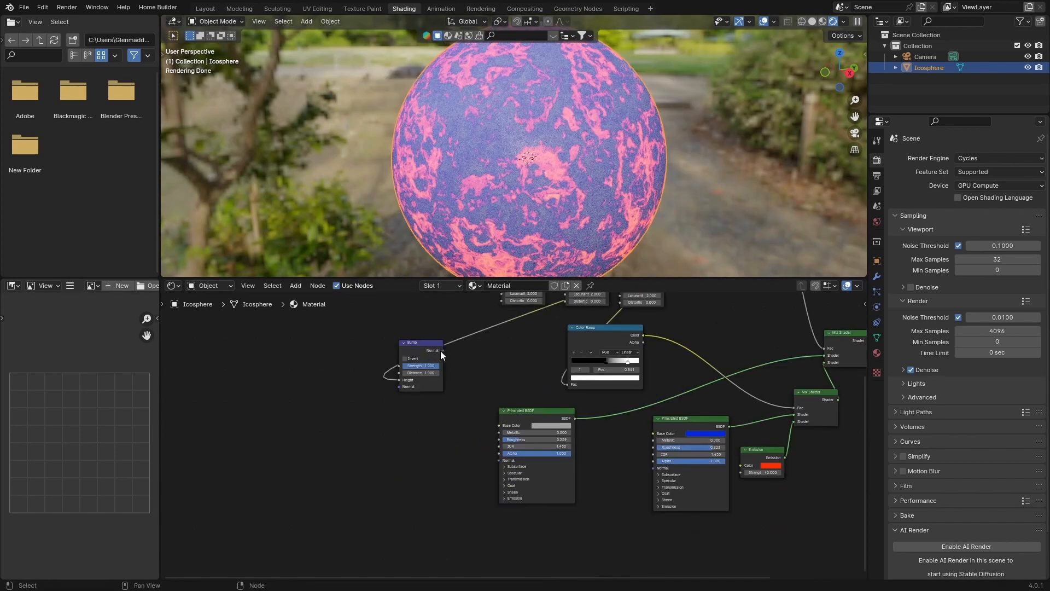
{"action": "left_click_drag", "start_coordinate": [443, 350], "coordinate": [497, 458]}
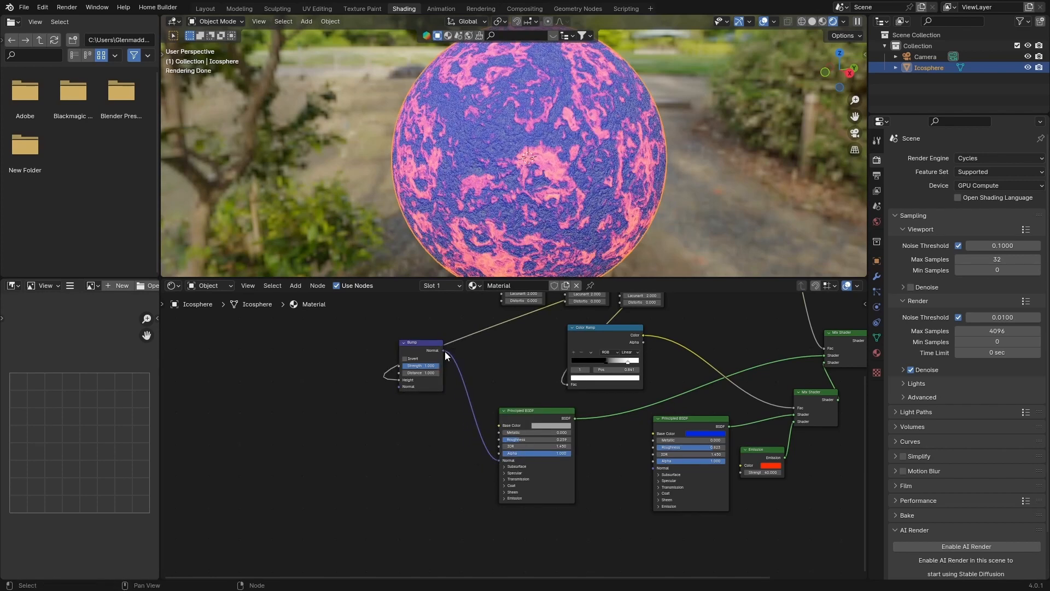
{"action": "left_click_drag", "start_coordinate": [445, 352], "coordinate": [654, 469]}
{"action": "scroll", "coordinate": [424, 147], "scroll_direction": "up", "scroll_amount": 3}
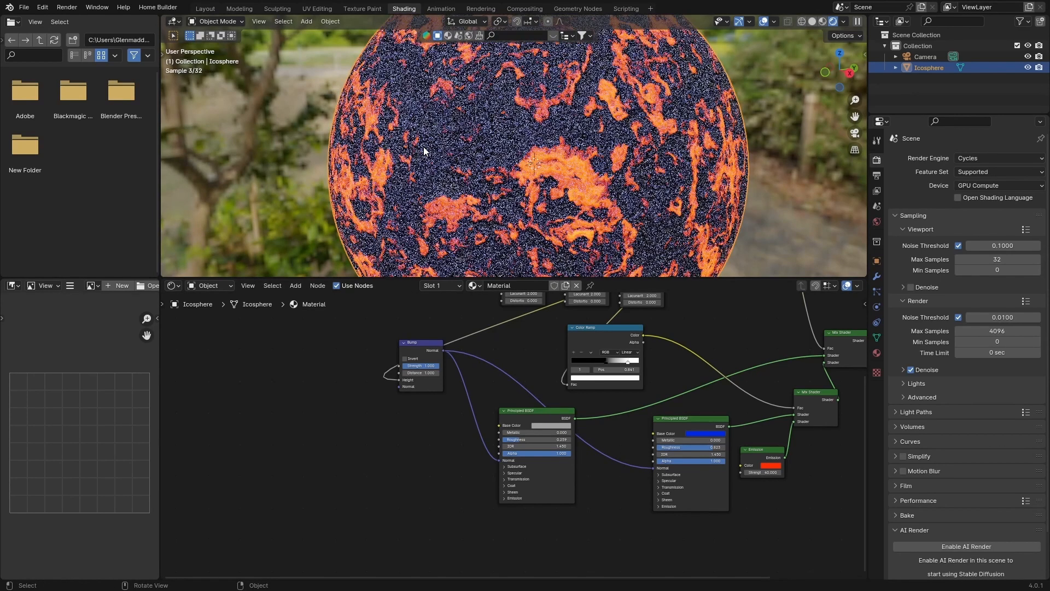
{"action": "scroll", "coordinate": [426, 151], "scroll_direction": "down", "scroll_amount": 4}
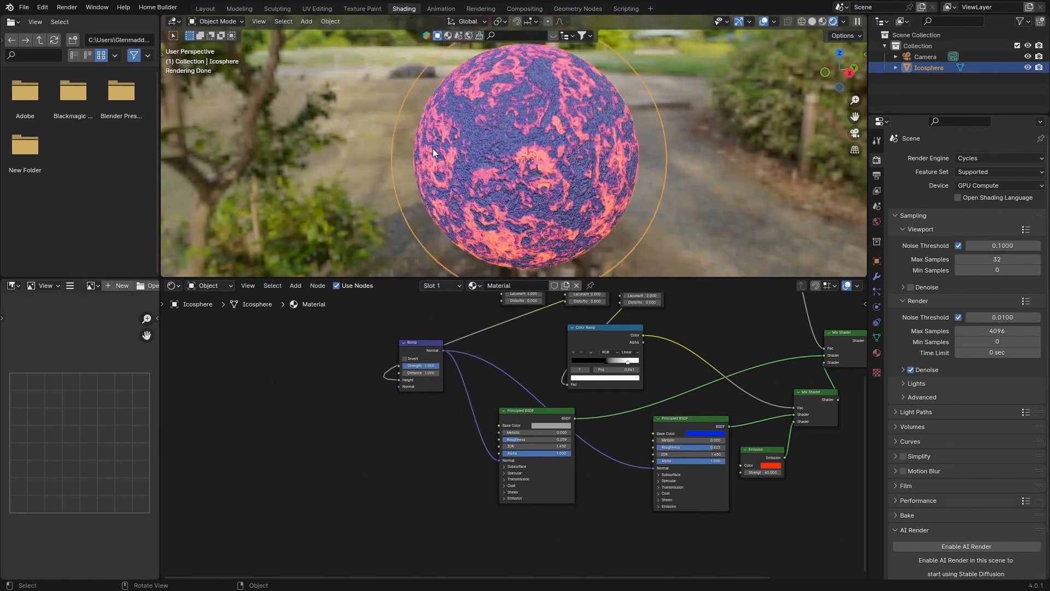
Try a much weaker Bump strength, and settle on about 0.6
{"action": "scroll", "coordinate": [432, 149], "scroll_direction": "up", "scroll_amount": 4}
{"action": "left_click_drag", "start_coordinate": [427, 366], "coordinate": [401, 366]}
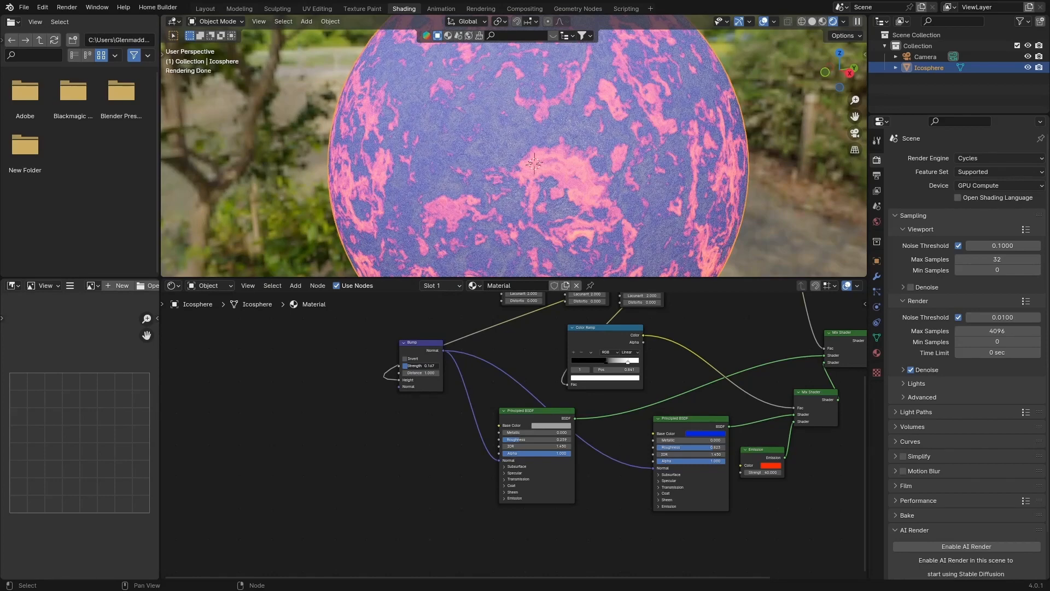
{"action": "left_click_drag", "start_coordinate": [401, 366], "coordinate": [427, 371]}
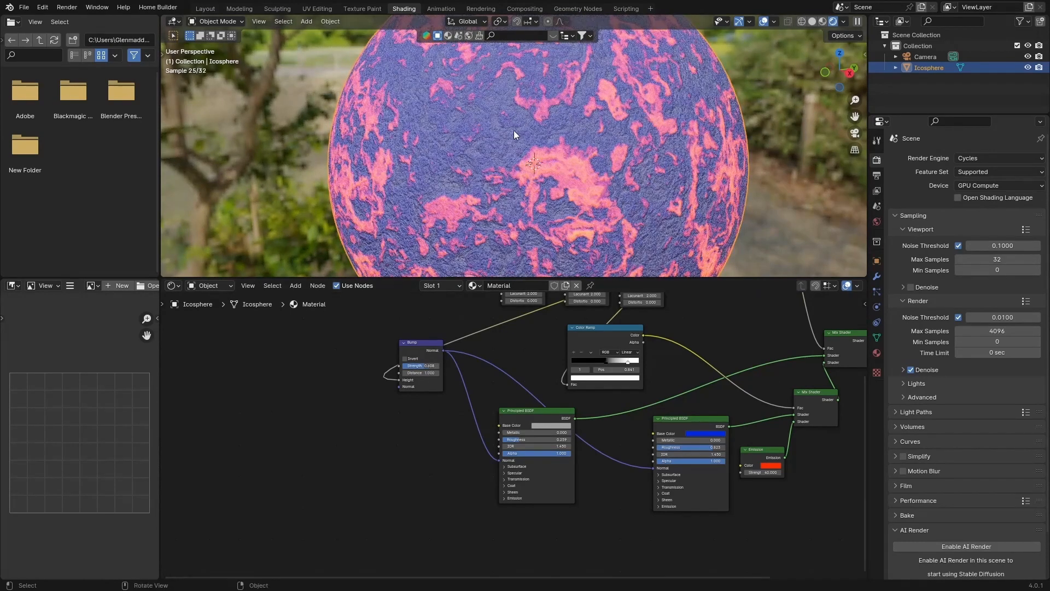
{"action": "middle_click_drag", "start_coordinate": [380, 163], "coordinate": [602, 172]}
{"action": "scroll", "coordinate": [607, 174], "scroll_direction": "down", "scroll_amount": 3}
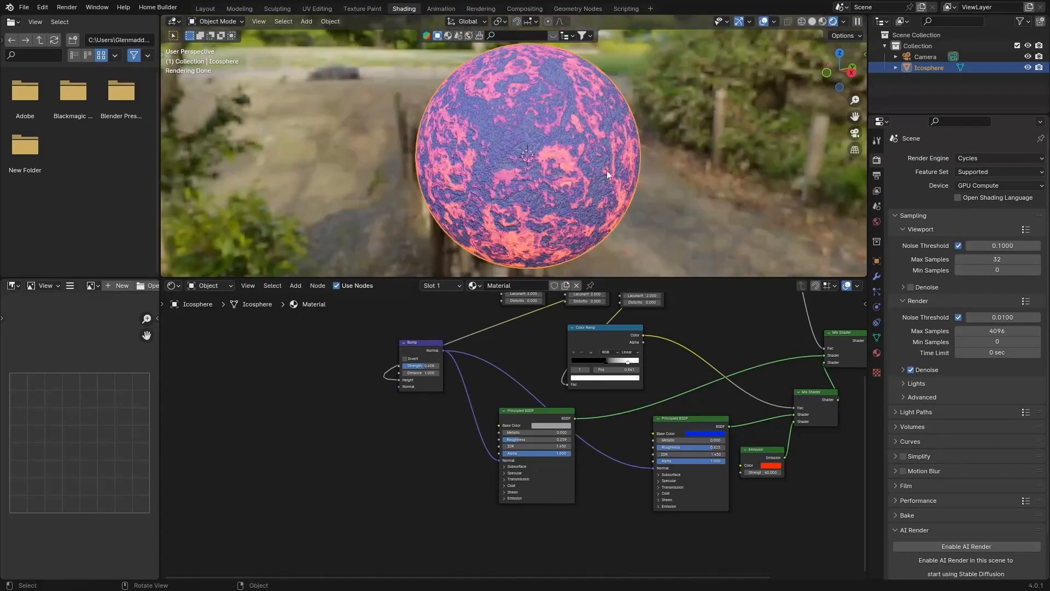
Enable Scene Lights and Scene World for the rendered viewport shading
{"action": "left_click", "coordinate": [844, 21]}
{"action": "left_click", "coordinate": [782, 112]}
{"action": "left_click", "coordinate": [781, 123]}
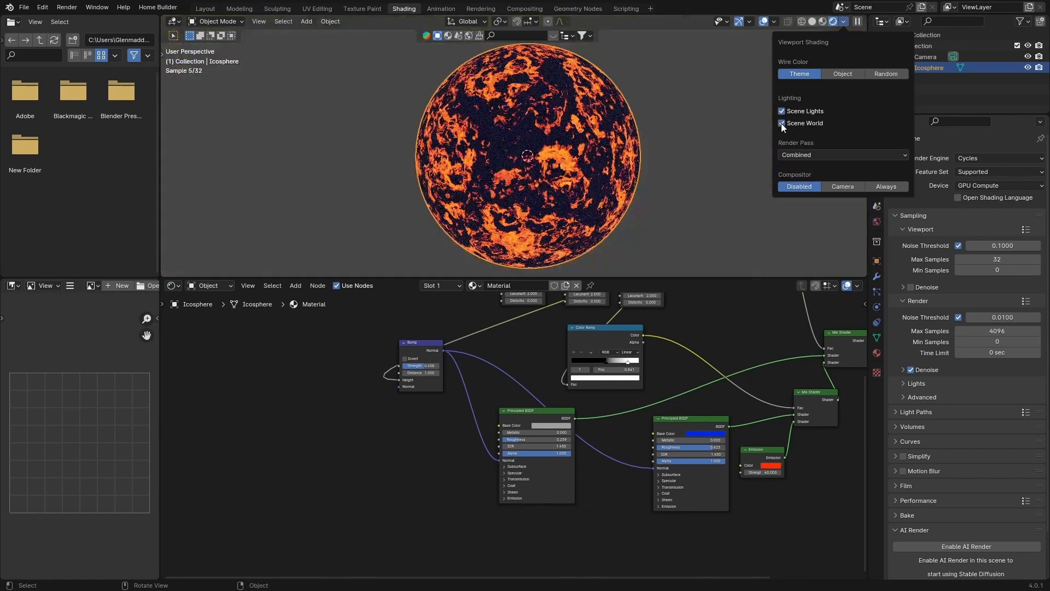
Shift the Emission color slightly further toward red
{"action": "middle_click_drag", "start_coordinate": [370, 162], "coordinate": [398, 165]}
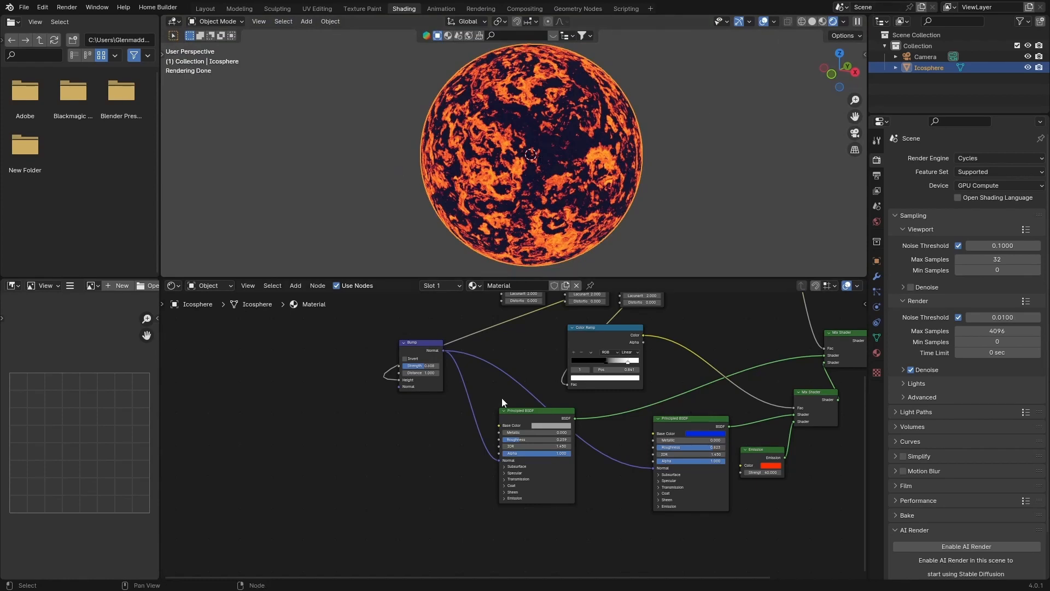
{"action": "left_click", "coordinate": [772, 466]}
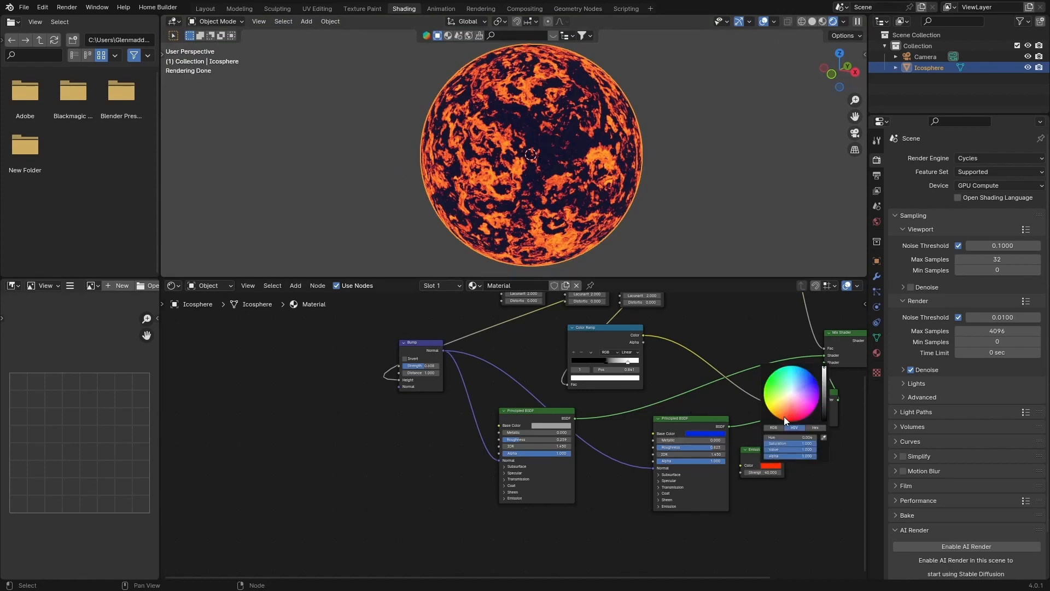
{"action": "mouse_move", "coordinate": [784, 416]}
{"action": "left_mouse_down"}
{"action": "mouse_move", "coordinate": [765, 398]}
{"action": "mouse_move", "coordinate": [774, 371]}
{"action": "mouse_move", "coordinate": [768, 405]}
{"action": "mouse_move", "coordinate": [783, 416]}
{"action": "left_mouse_up"}
Disable Scene World in the viewport shading options and view the sphere up close under the HDRI lighting
{"action": "left_click", "coordinate": [844, 21]}
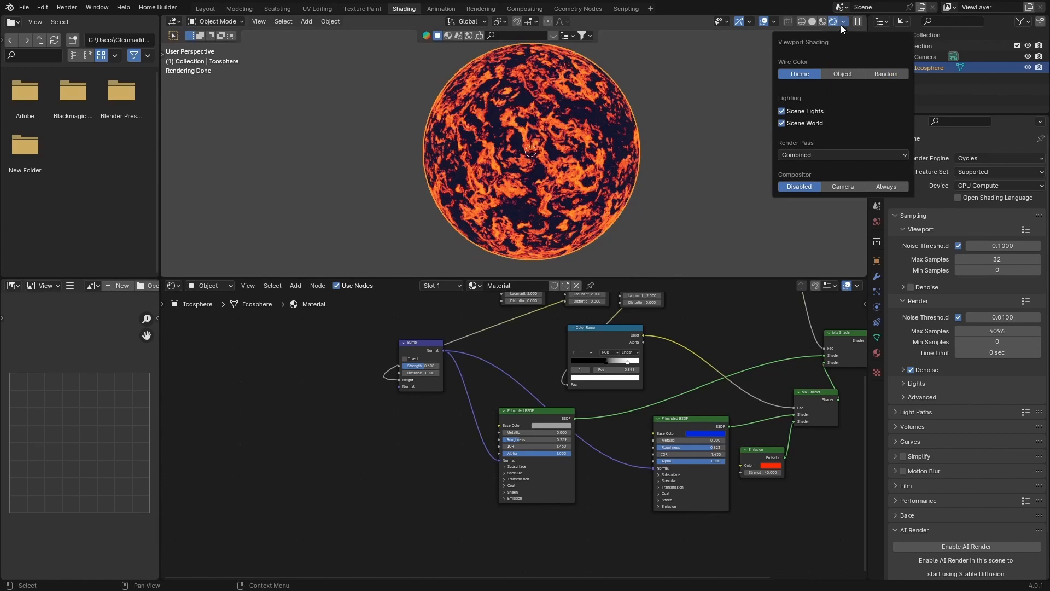
{"action": "left_click", "coordinate": [782, 123]}
{"action": "middle_click_drag", "start_coordinate": [356, 152], "coordinate": [415, 150]}
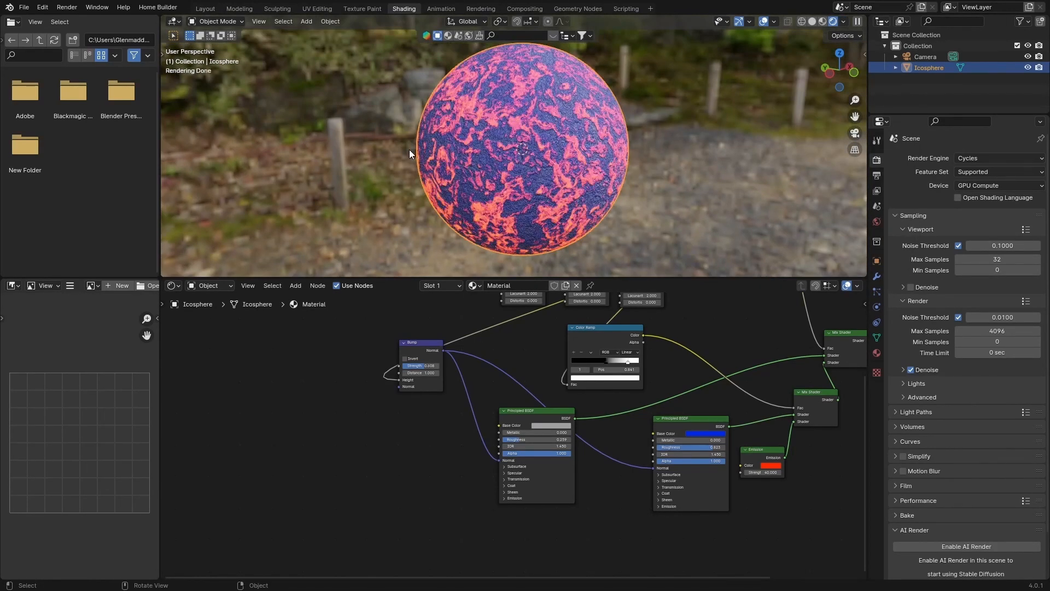
{"action": "scroll", "coordinate": [423, 180], "scroll_direction": "up", "scroll_amount": 3}
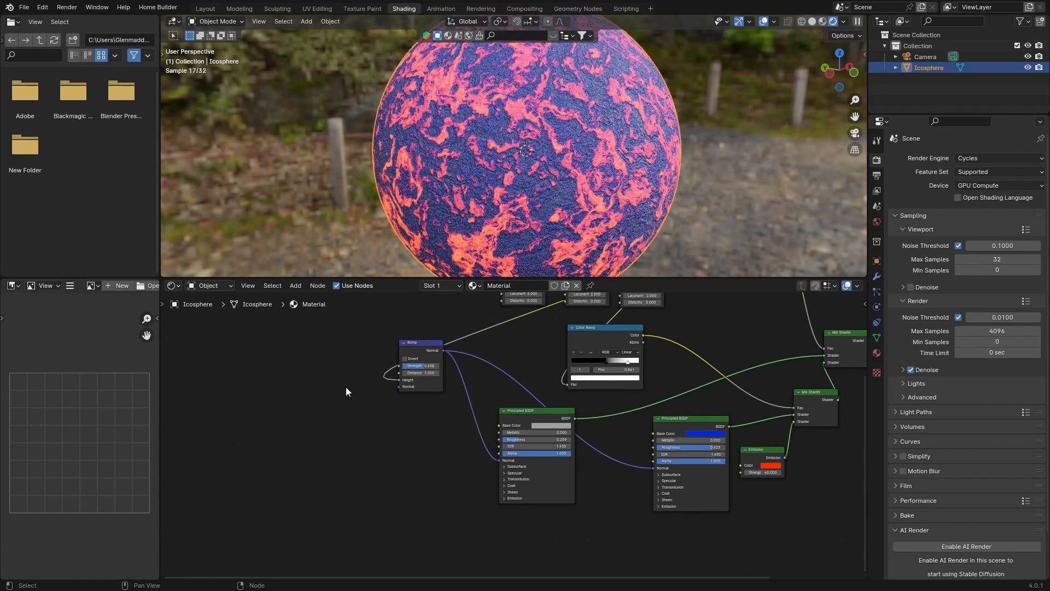
Set Metallic to 1 on both the blue and the grey Principled BSDF
{"action": "middle_click_drag", "start_coordinate": [399, 464], "coordinate": [274, 579]}
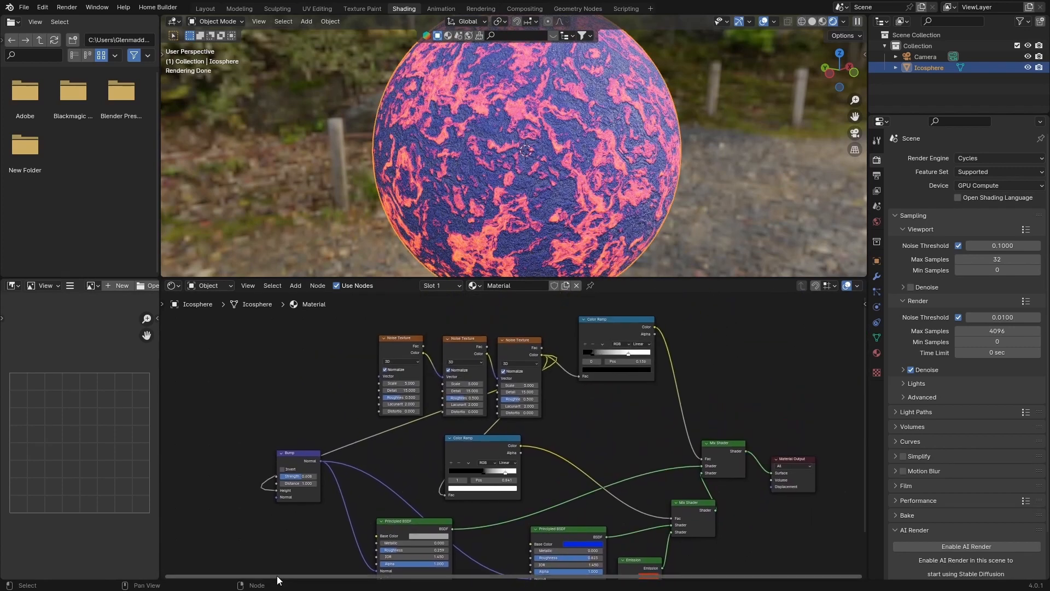
{"action": "scroll", "coordinate": [610, 446], "scroll_direction": "up", "scroll_amount": 1}
{"action": "middle_click_drag", "start_coordinate": [604, 444], "coordinate": [676, 320]}
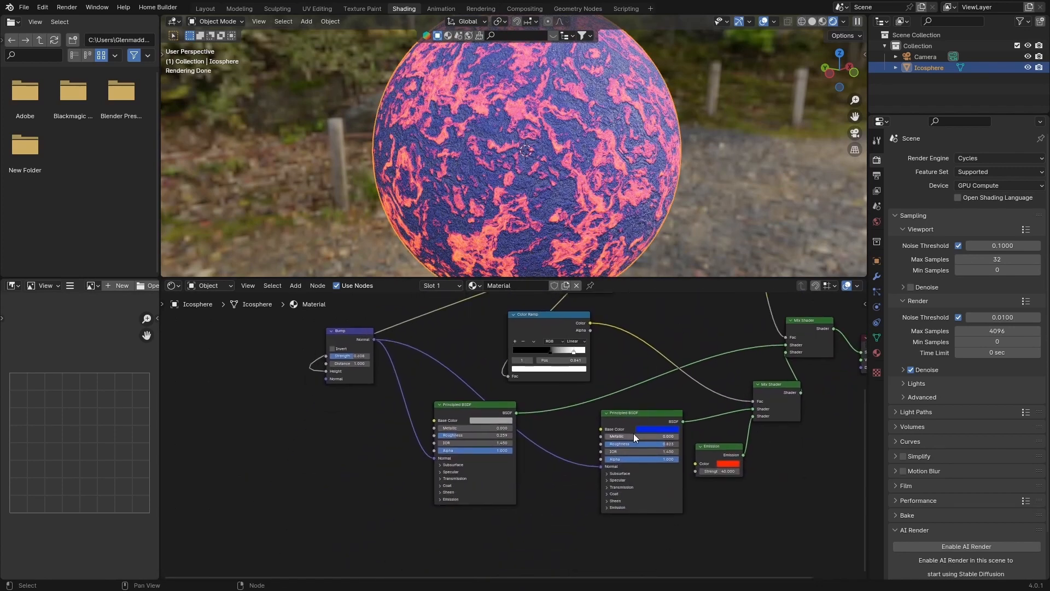
{"action": "left_click", "coordinate": [615, 437]}
{"action": "type", "text": "1"}
{"action": "key", "text": "Return"}
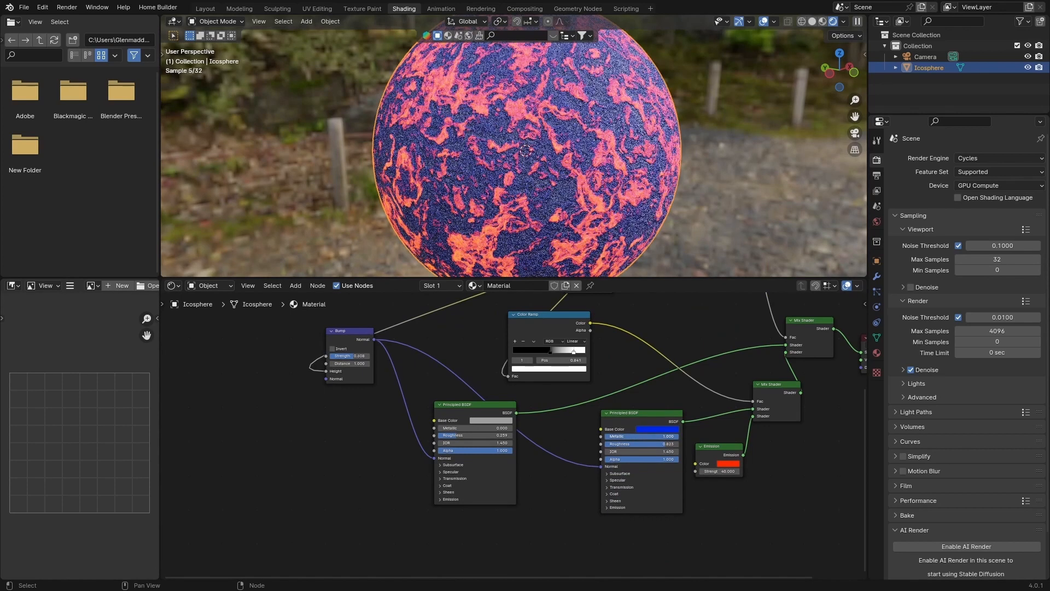
{"action": "left_click", "coordinate": [455, 428]}
{"action": "type", "text": "1"}
{"action": "key", "text": "Return"}
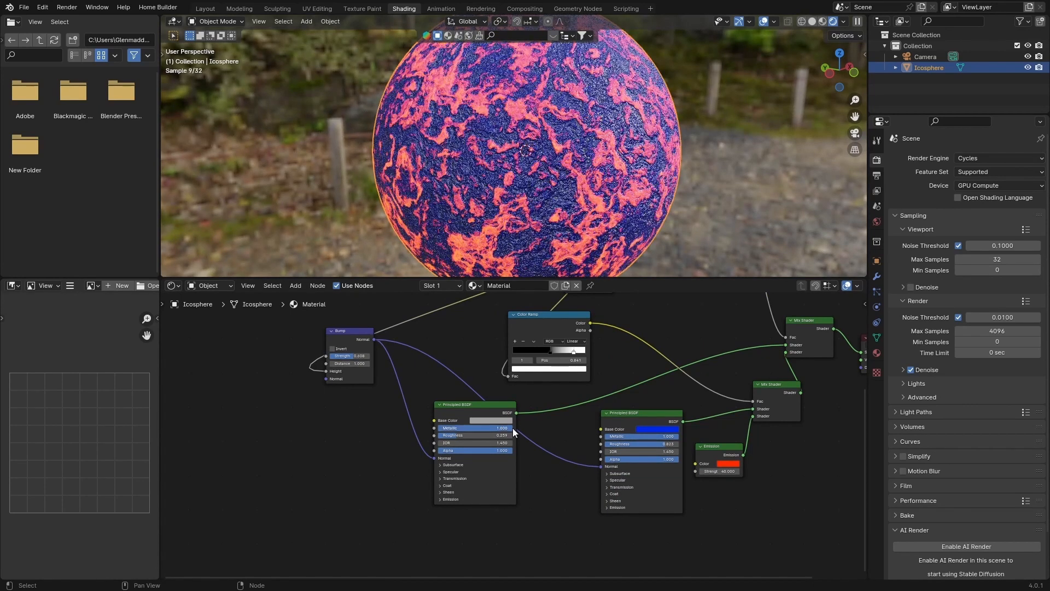
Lower the Bump strength to about 0.42, checking the surface relief from another angle
{"action": "middle_click_drag", "start_coordinate": [399, 157], "coordinate": [322, 143]}
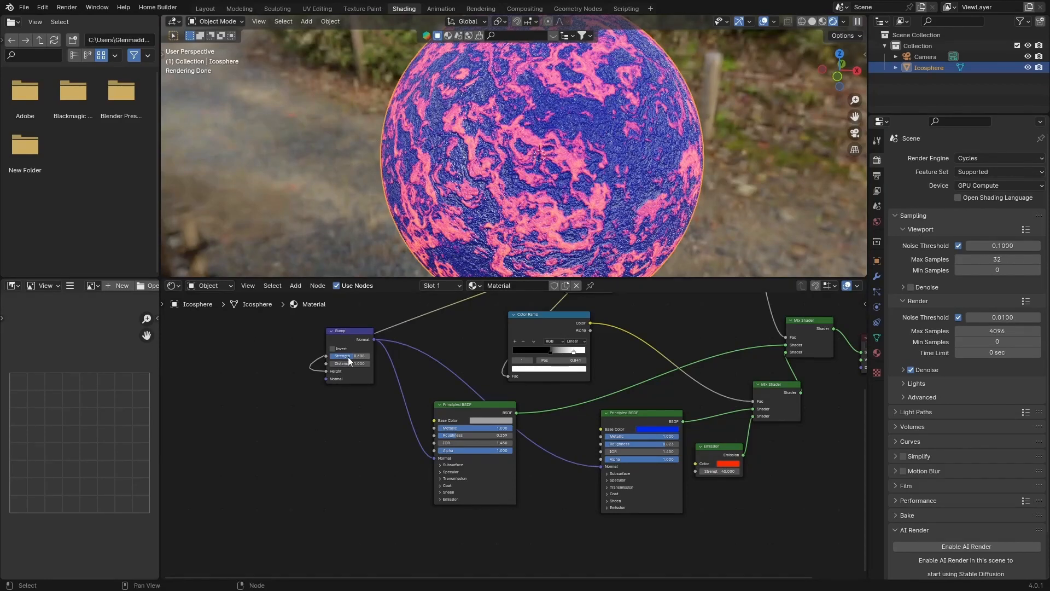
{"action": "left_click_drag", "start_coordinate": [354, 358], "coordinate": [326, 358]}
{"action": "middle_click_drag", "start_coordinate": [515, 218], "coordinate": [456, 211]}
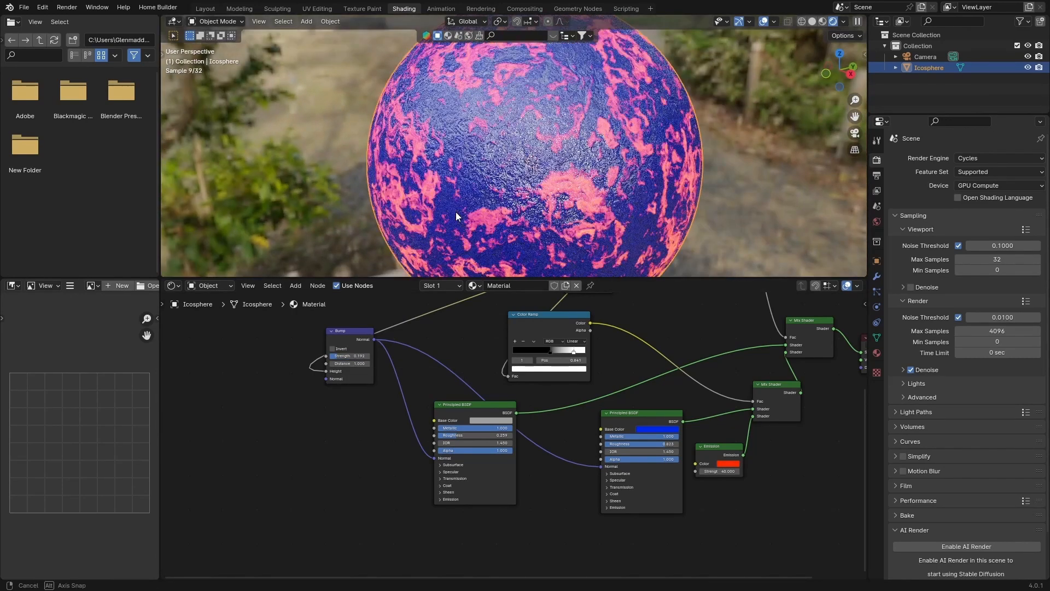
{"action": "left_click_drag", "start_coordinate": [343, 357], "coordinate": [347, 357]}
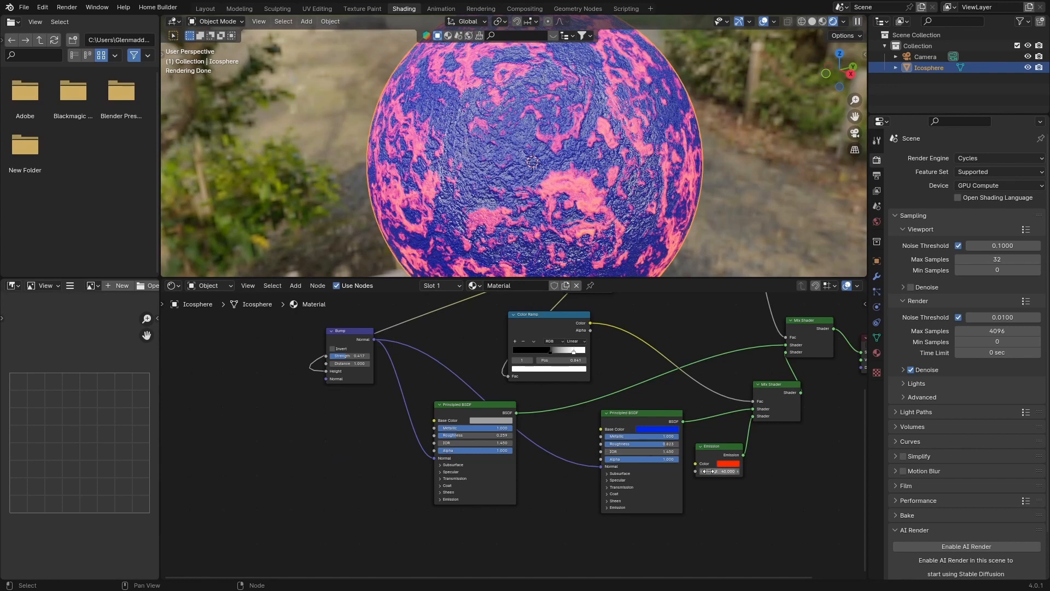
Open the blue Principled BSDF's Base Color and pick a different color
{"action": "middle_click_drag", "start_coordinate": [483, 340], "coordinate": [419, 387]}
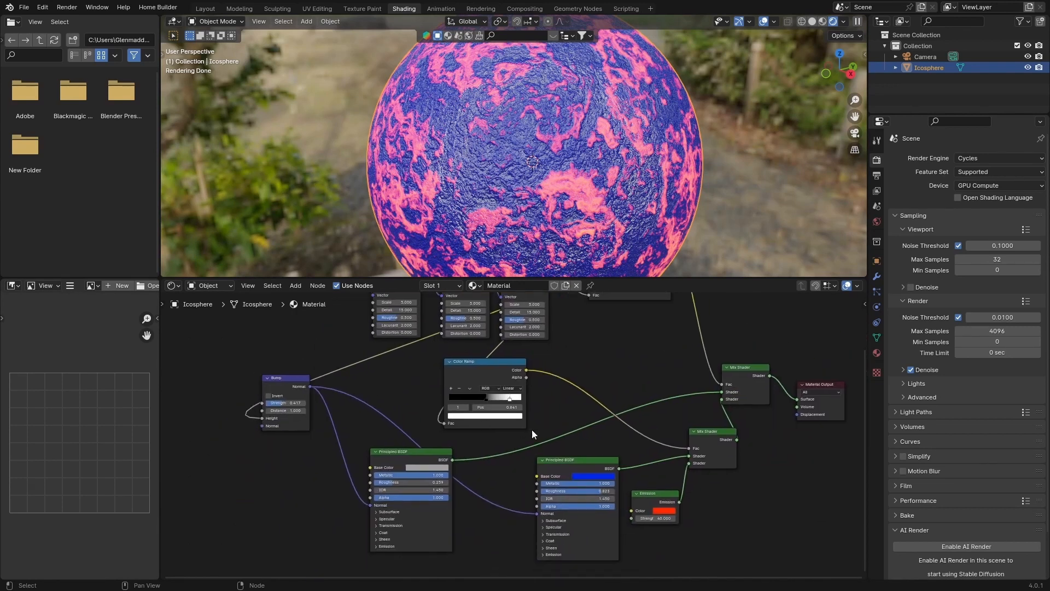
{"action": "left_click", "coordinate": [589, 478]}
{"action": "left_click", "coordinate": [577, 385]}
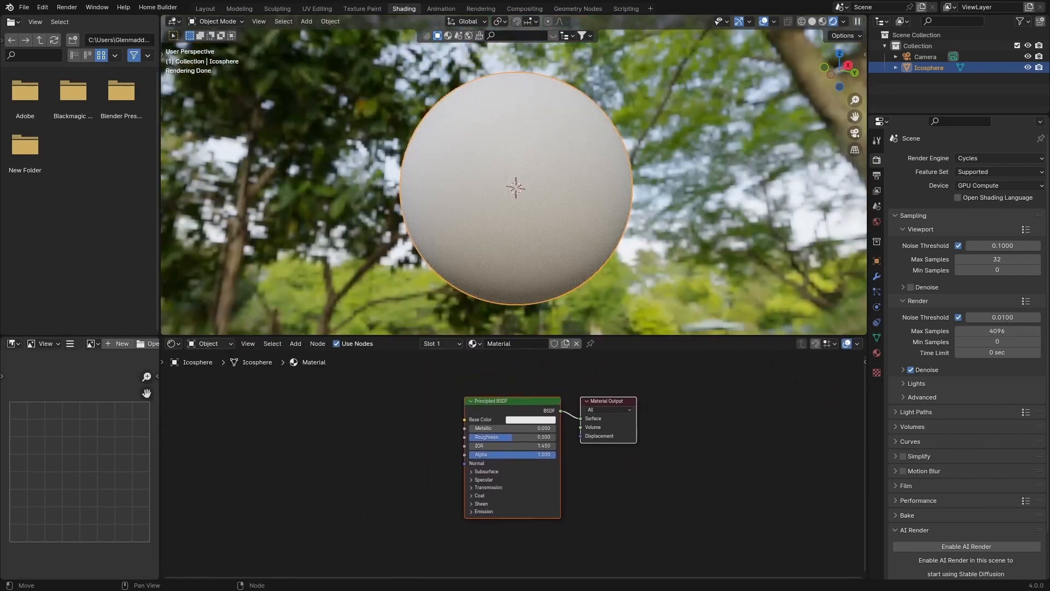
Enlarge the node editor area and move the Material Output node farther from the Principled BSDF
{"action": "left_click_drag", "start_coordinate": [514, 335], "coordinate": [514, 295]}
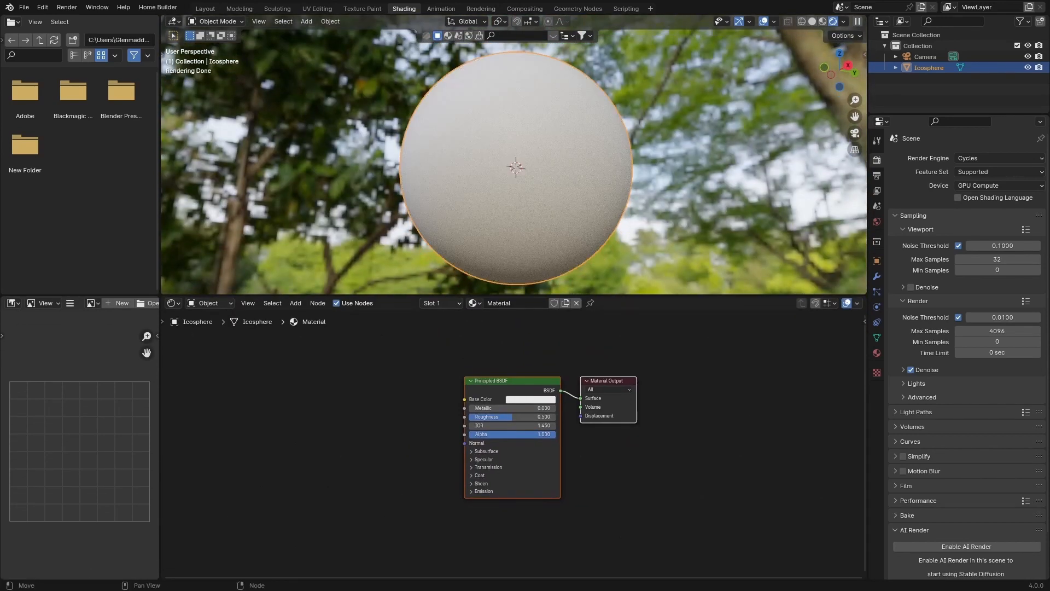
{"action": "left_click", "coordinate": [512, 381]}
{"action": "left_click_drag", "start_coordinate": [607, 381], "coordinate": [673, 382]}
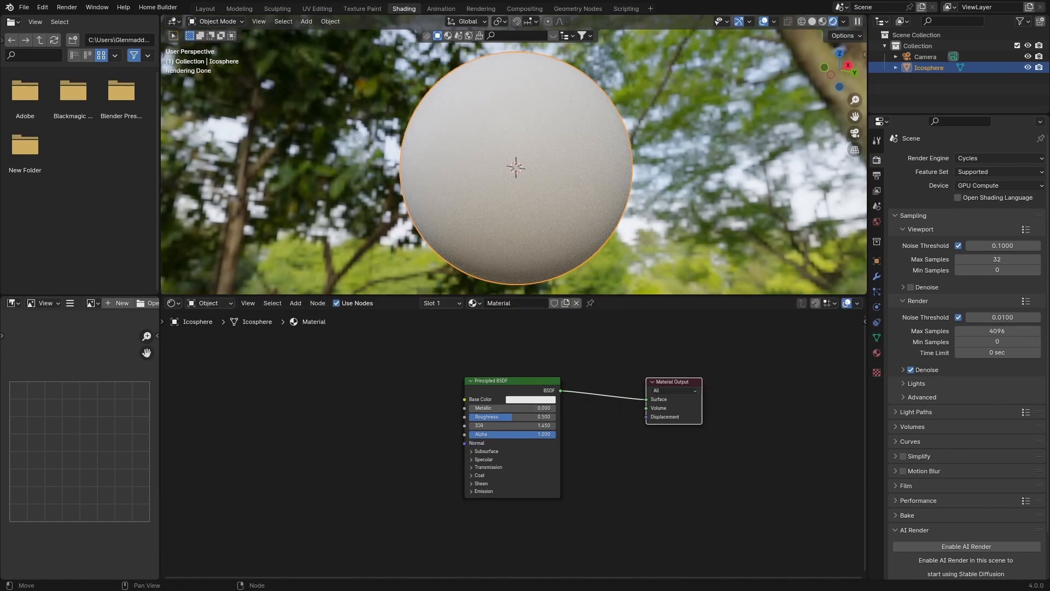
Add a Mix Shader node and insert it between the Principled BSDF and the Material Output
{"action": "key", "text": "shift+a"}
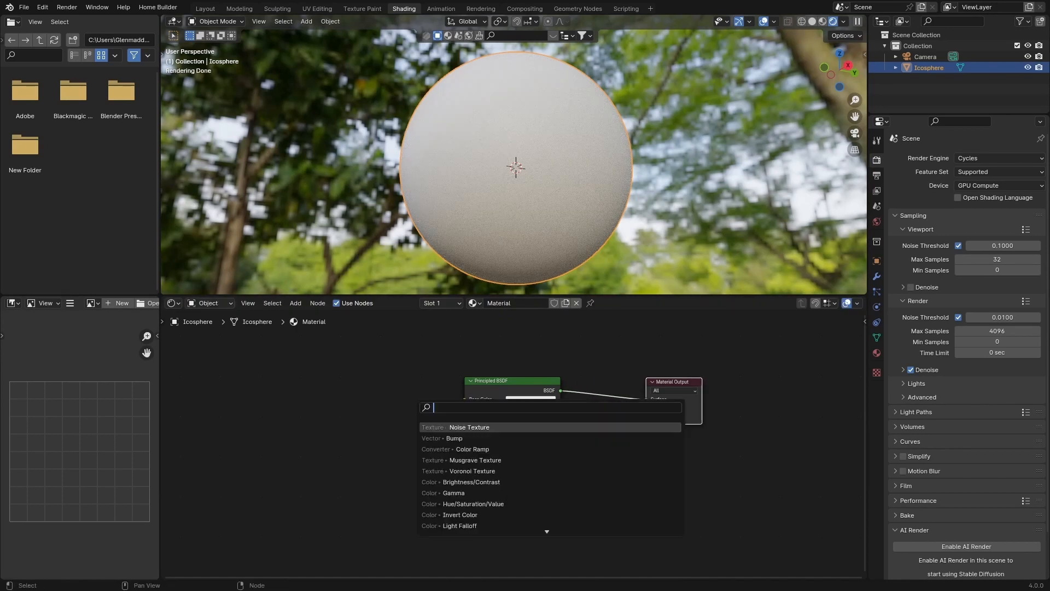
{"action": "type", "text": "mix"}
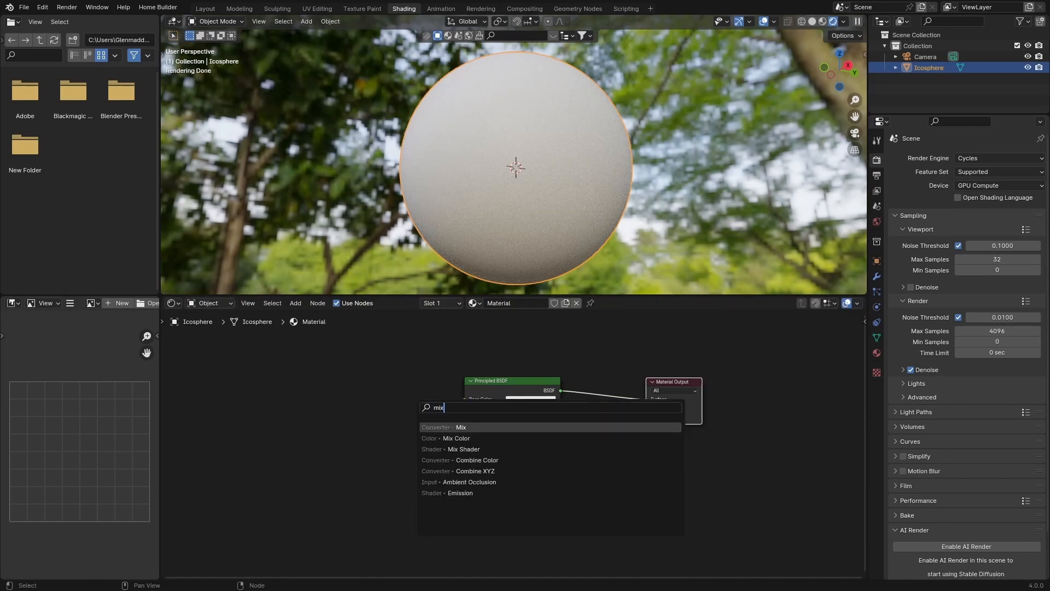
{"action": "key", "text": "Down"}
{"action": "key", "text": "Down"}
{"action": "key", "text": "Return"}
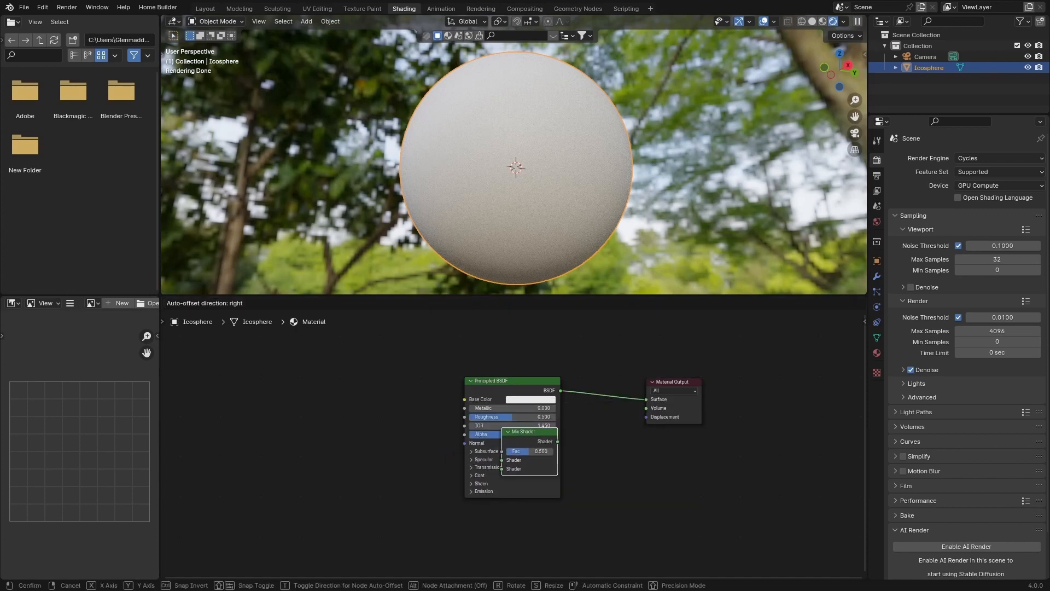
{"action": "left_click", "coordinate": [605, 372]}
Move the Principled BSDF up, duplicate it below, and connect the copy's BSDF output to the Mix Shader's second Shader input
{"action": "left_click_drag", "start_coordinate": [508, 381], "coordinate": [483, 329]}
{"action": "left_click", "coordinate": [459, 406]}
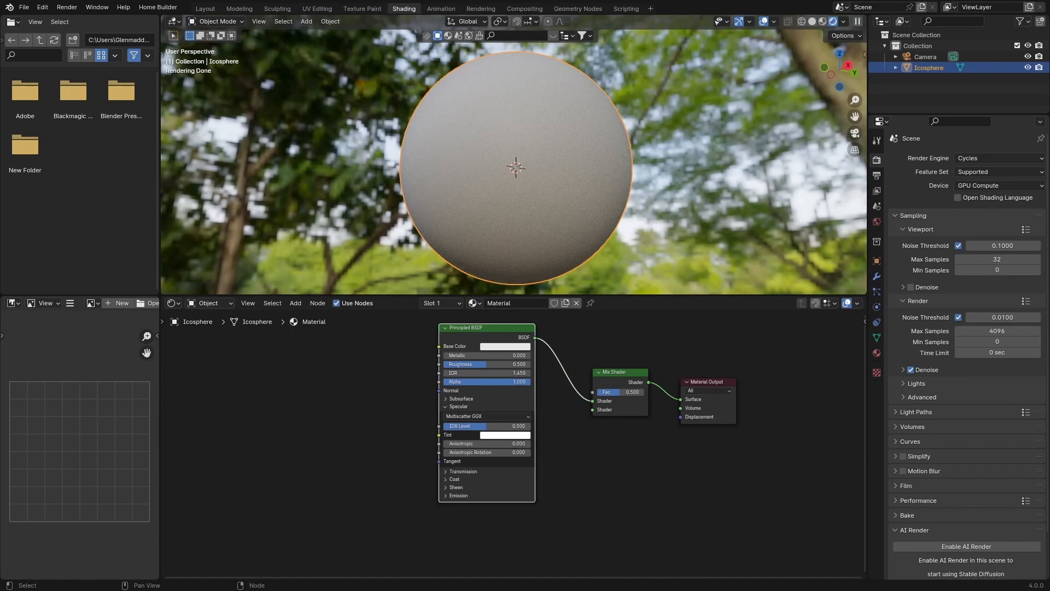
{"action": "left_click", "coordinate": [458, 406]}
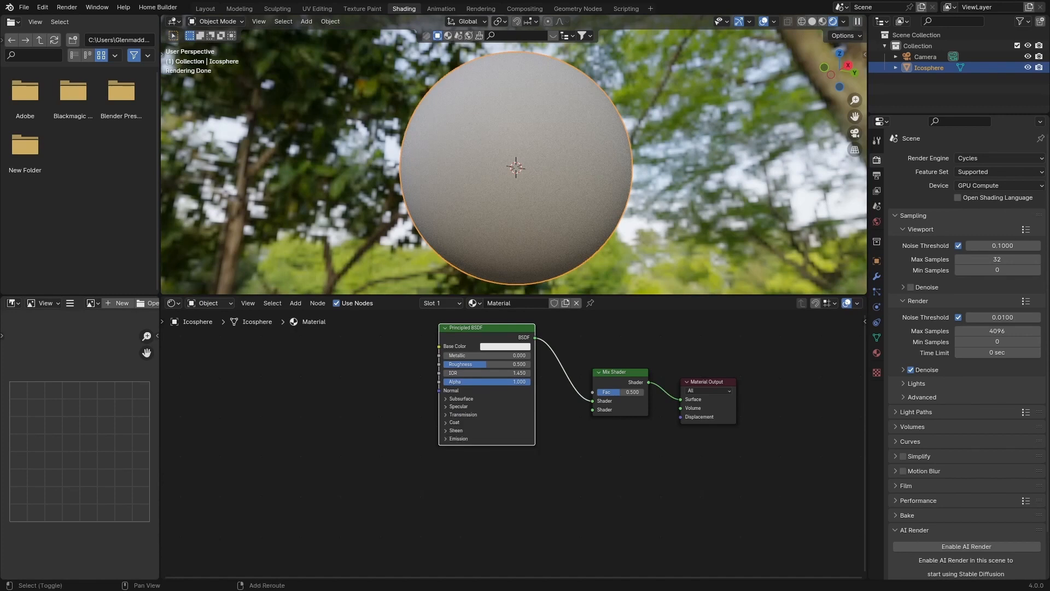
{"action": "key", "text": "shift+d"}
{"action": "key", "text": "Return"}
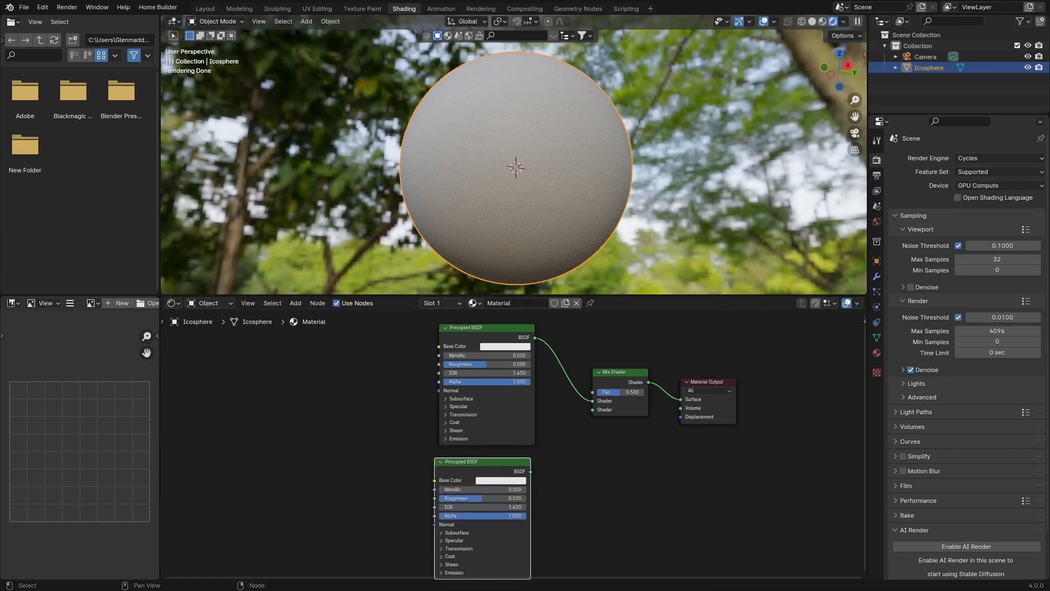
{"action": "left_click_drag", "start_coordinate": [531, 471], "coordinate": [593, 409]}
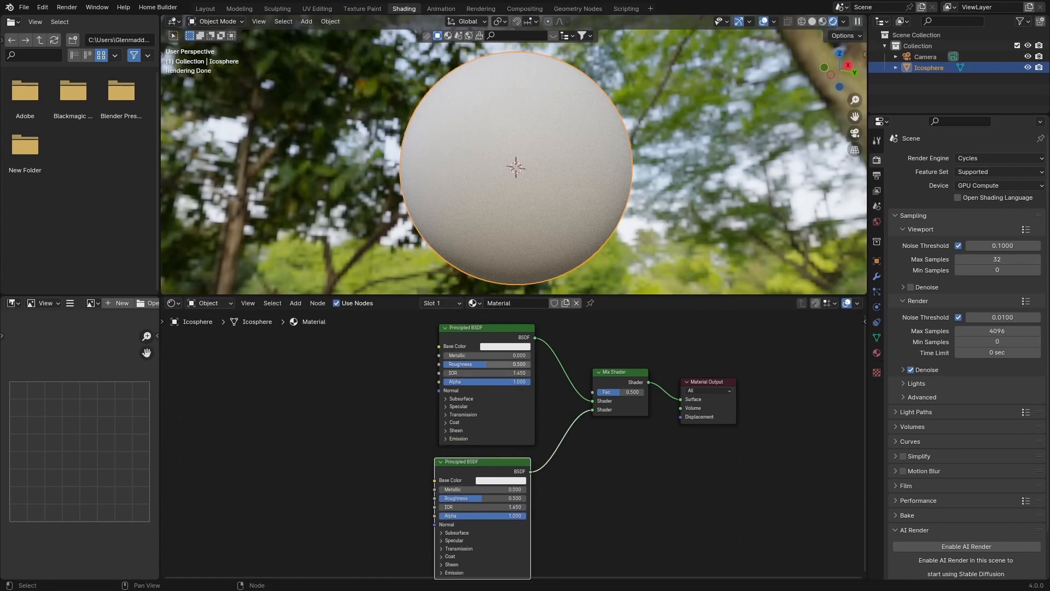
On the upper Principled BSDF, lower Roughness to about 0.22 and darken Base Color to a value of about 0.04
{"action": "left_click_drag", "start_coordinate": [487, 364], "coordinate": [469, 363]}
{"action": "left_click", "coordinate": [505, 346]}
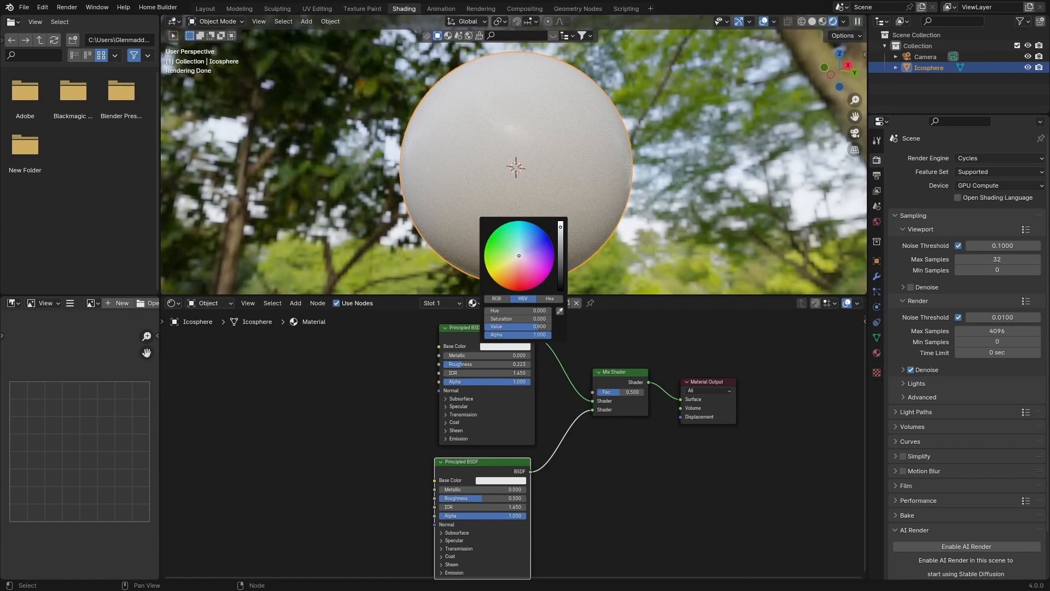
{"action": "left_click", "coordinate": [561, 273]}
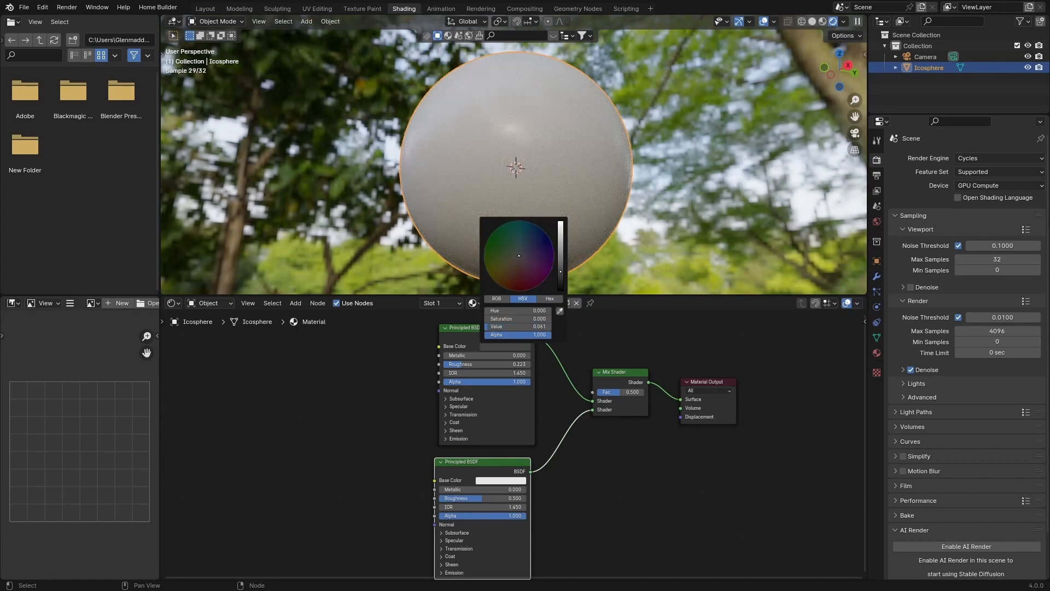
Set the lower Principled BSDF's Base Color to a bright blue
{"action": "middle_click_drag", "start_coordinate": [591, 470], "coordinate": [598, 446]}
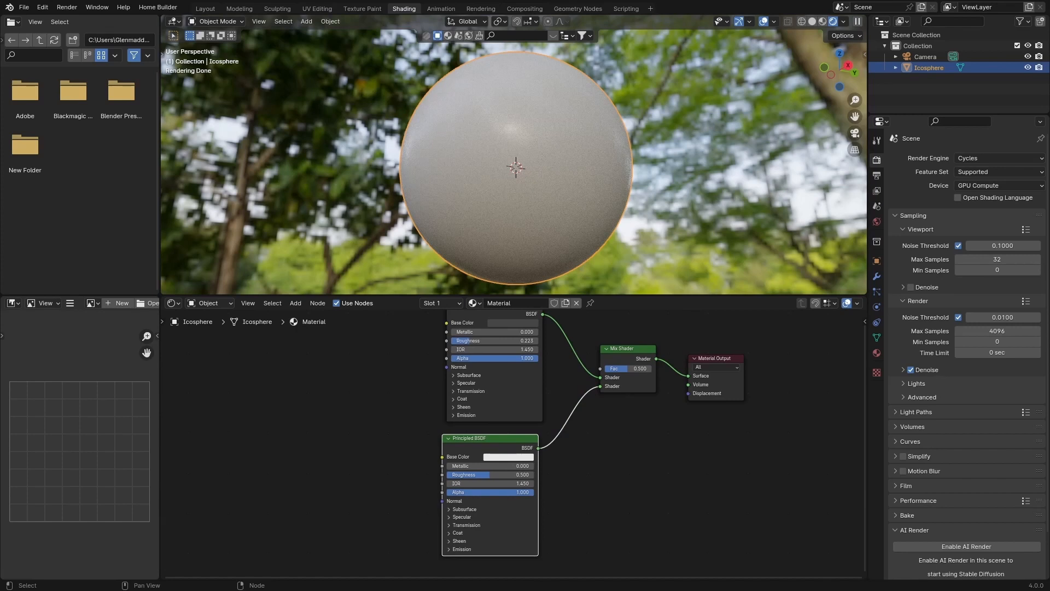
{"action": "left_click", "coordinate": [513, 323]}
{"action": "mouse_move", "coordinate": [523, 366]}
{"action": "left_mouse_down"}
{"action": "mouse_move", "coordinate": [514, 401]}
{"action": "mouse_move", "coordinate": [494, 386]}
{"action": "mouse_move", "coordinate": [488, 363]}
{"action": "mouse_move", "coordinate": [508, 334]}
{"action": "mouse_move", "coordinate": [535, 333]}
{"action": "left_mouse_up"}
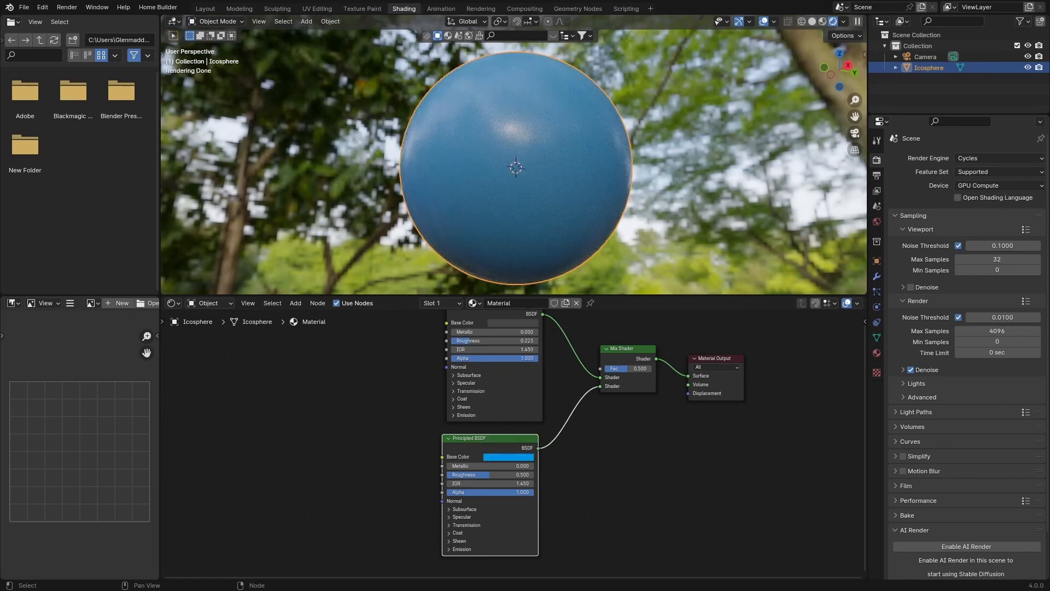
Raise Metallic to 1 on both Principled BSDF nodes and check the sphere from another angle
{"action": "left_click_drag", "start_coordinate": [465, 465], "coordinate": [536, 465]}
{"action": "left_click_drag", "start_coordinate": [465, 332], "coordinate": [537, 332]}
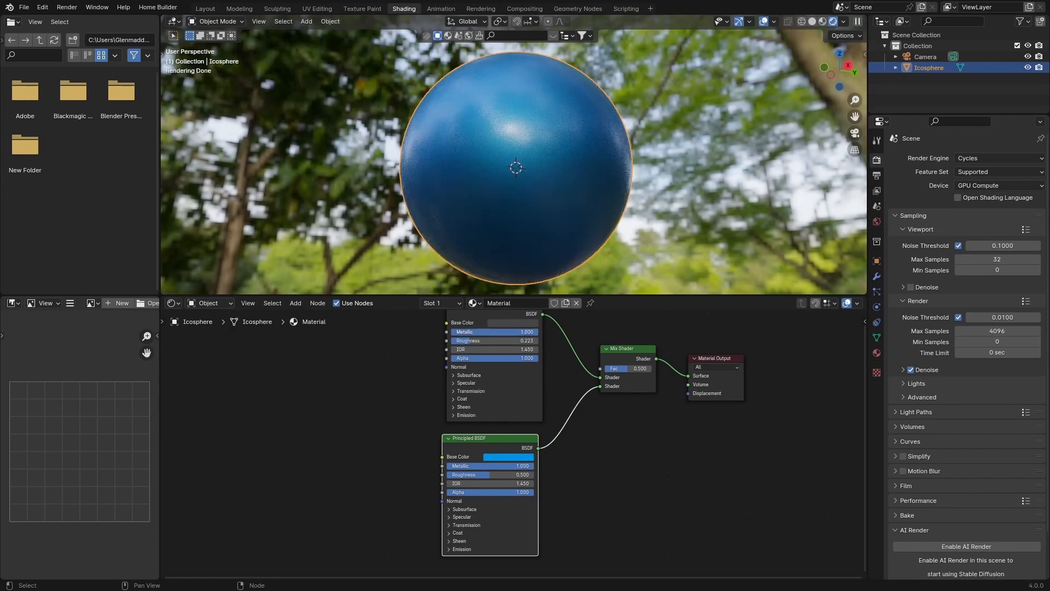
{"action": "mouse_move", "coordinate": [514, 167]}
{"action": "middle_mouse_down"}
{"action": "mouse_move", "coordinate": [480, 168]}
{"action": "mouse_move", "coordinate": [500, 167]}
{"action": "middle_mouse_up"}
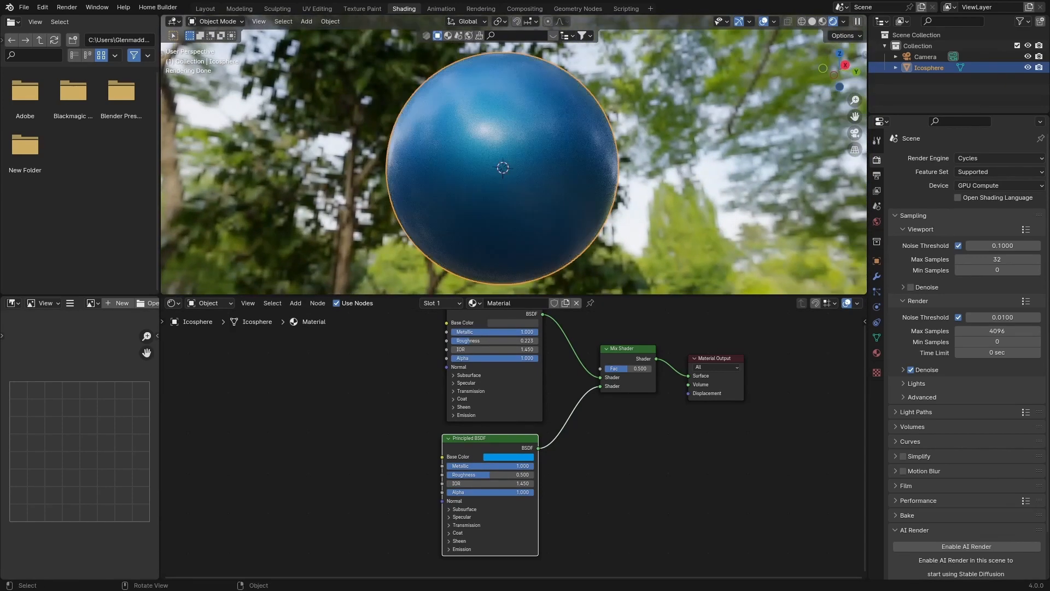
Rearrange the Mix Shader and both Principled BSDF nodes, placing the Mix Shader above the Material Output
{"action": "middle_click_drag", "start_coordinate": [597, 421], "coordinate": [510, 492]}
{"action": "left_click_drag", "start_coordinate": [542, 419], "coordinate": [554, 331]}
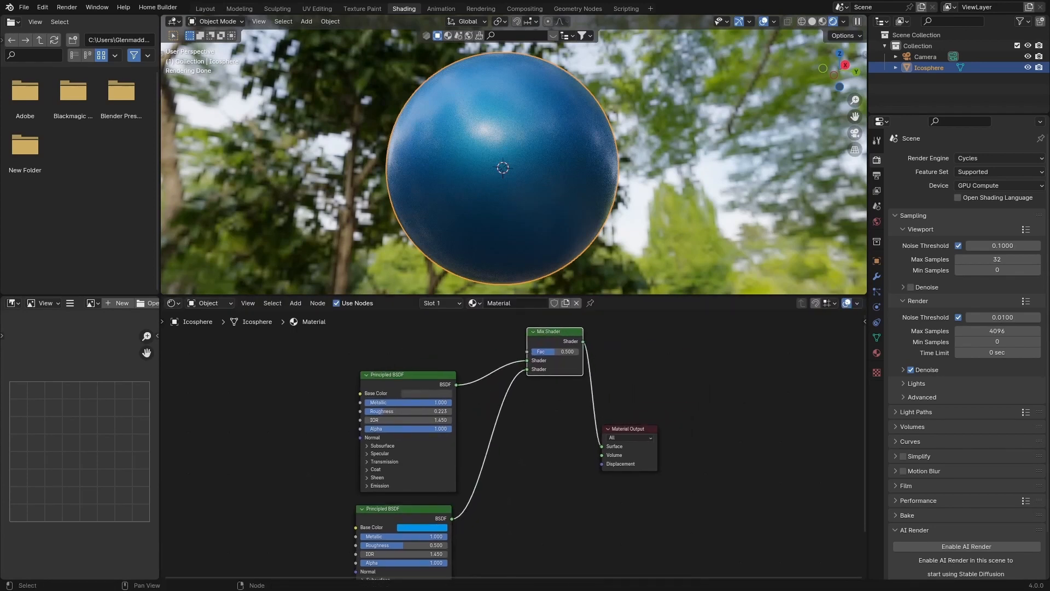
{"action": "left_click_drag", "start_coordinate": [408, 375], "coordinate": [429, 377]}
{"action": "left_click_drag", "start_coordinate": [403, 509], "coordinate": [432, 517]}
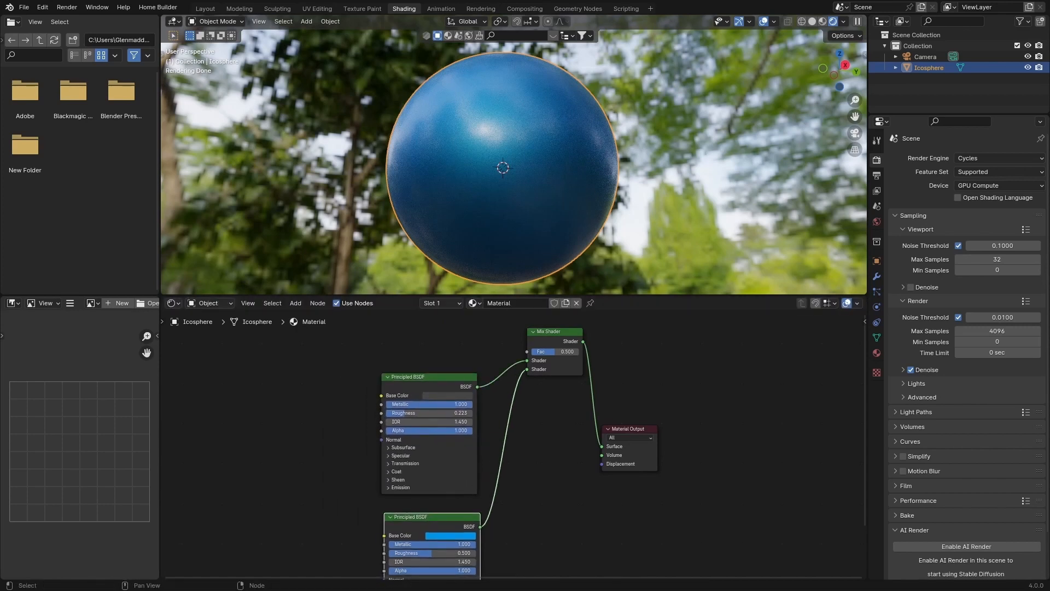
Add a Color Ramp node above the Principled BSDFs and connect its Color output to the Mix Shader's Fac
{"action": "scroll", "coordinate": [526, 510], "scroll_direction": "down", "scroll_amount": 3}
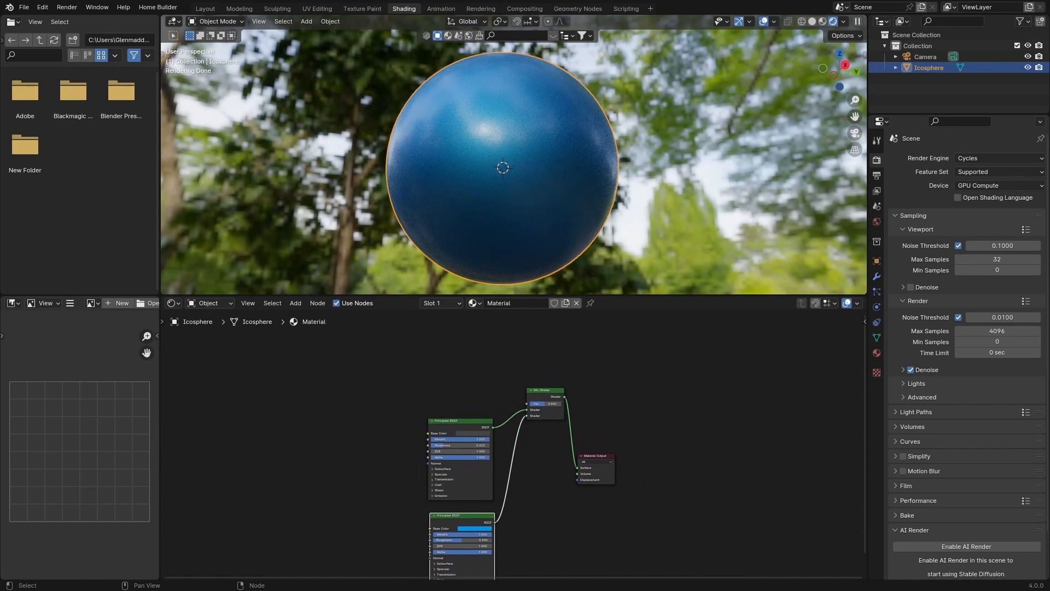
{"action": "key", "text": "shift+a"}
{"action": "type", "text": "colo"}
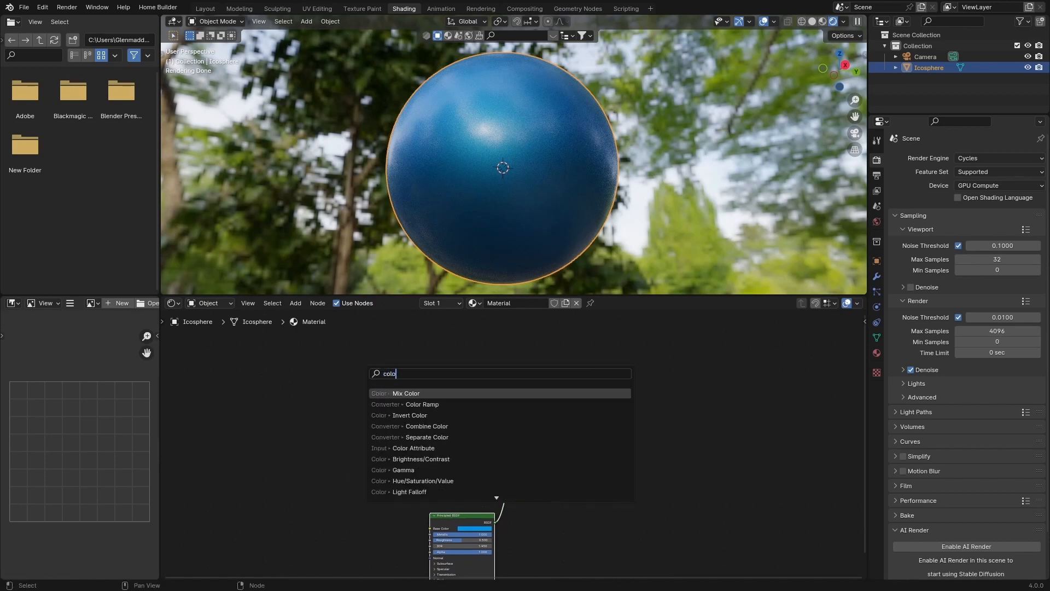
{"action": "left_click", "coordinate": [382, 404]}
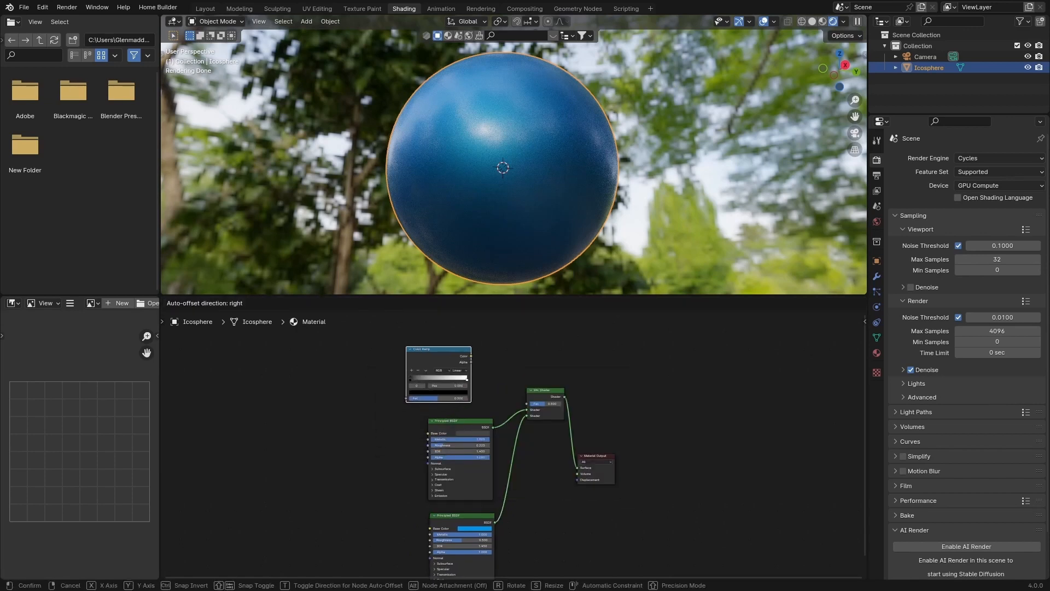
{"action": "left_click", "coordinate": [408, 349]}
{"action": "left_click_drag", "start_coordinate": [471, 356], "coordinate": [526, 404]}
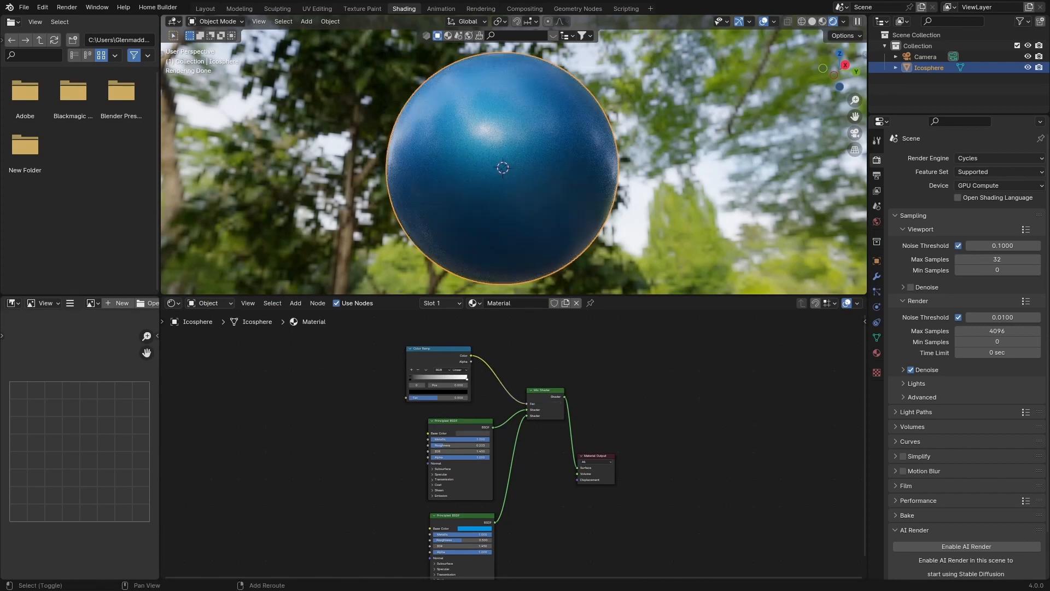
Add a Wave Texture node beside the Color Ramp and connect its Color output to the Color Ramp's Fac
{"action": "key", "text": "shift+a"}
{"action": "type", "text": "wave"}
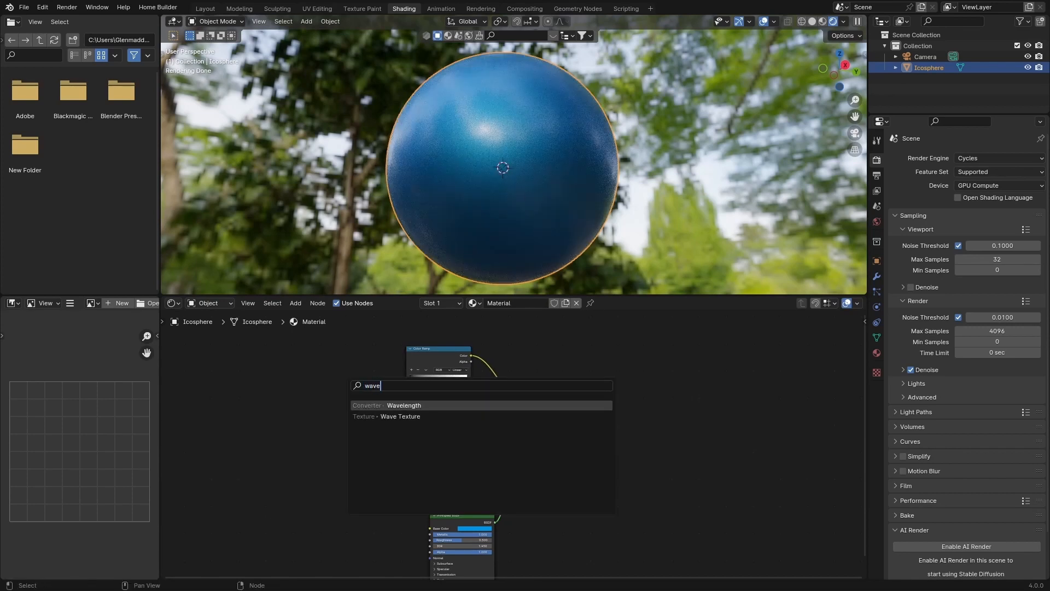
{"action": "left_click", "coordinate": [379, 416]}
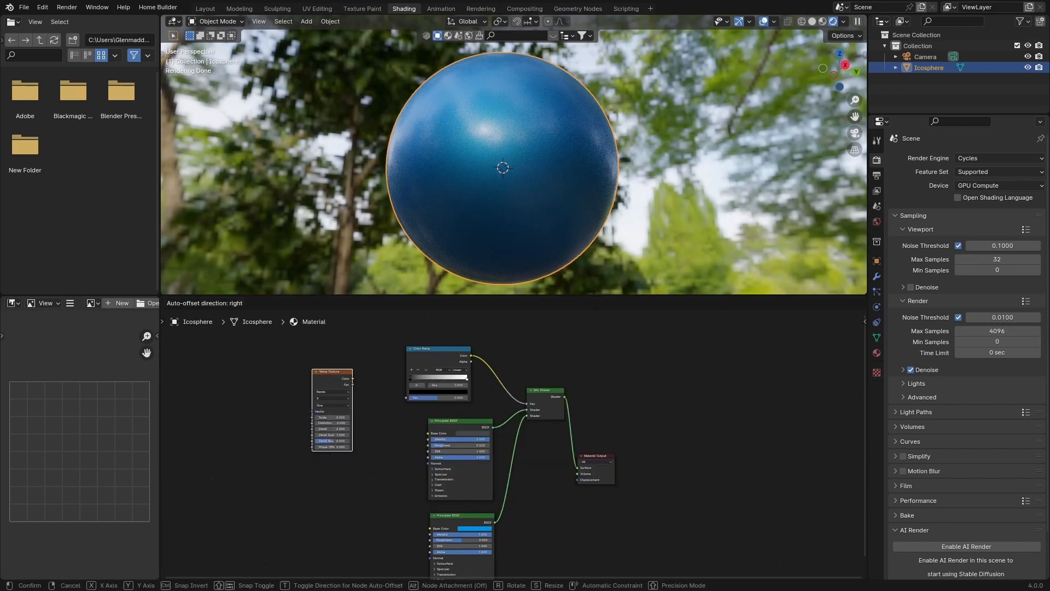
{"action": "left_click", "coordinate": [306, 359]}
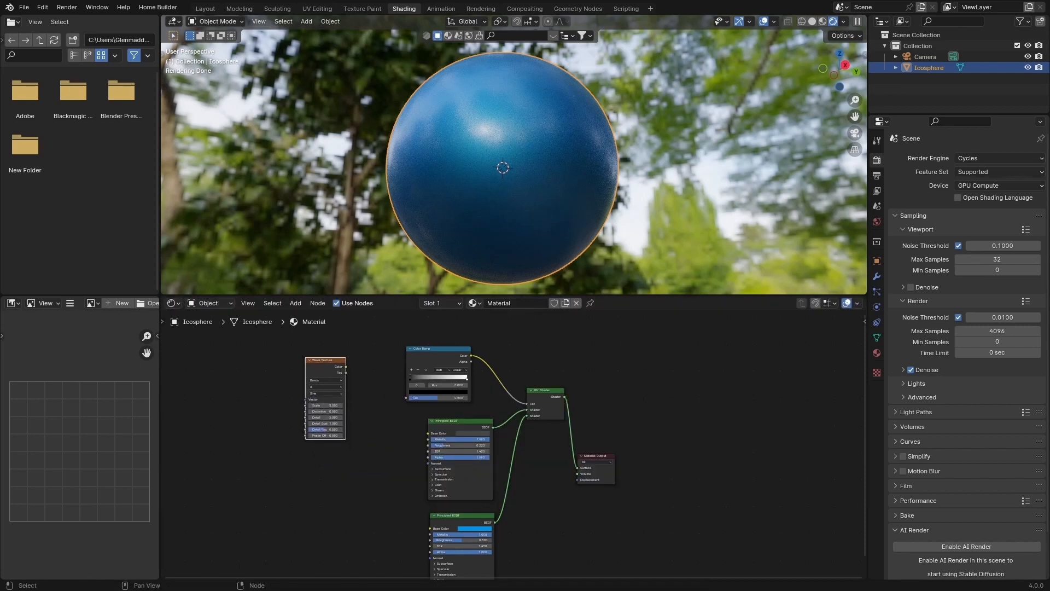
{"action": "left_click_drag", "start_coordinate": [346, 367], "coordinate": [406, 398]}
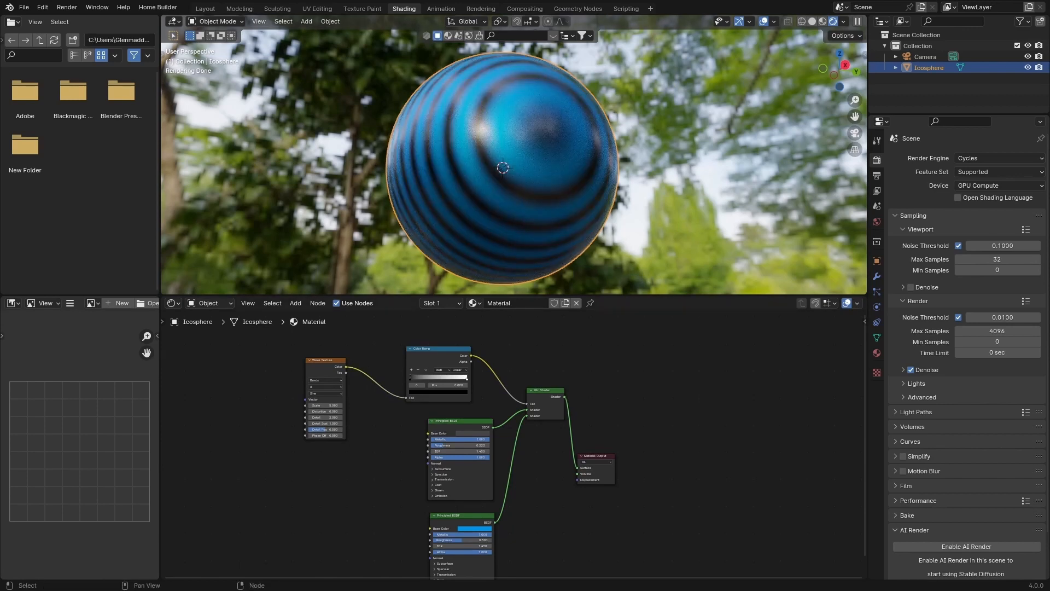
Set the Color Ramp interpolation to Constant and move the white stop to near the middle for sharp-edged bands
{"action": "scroll", "coordinate": [515, 446], "scroll_direction": "up", "scroll_amount": 1}
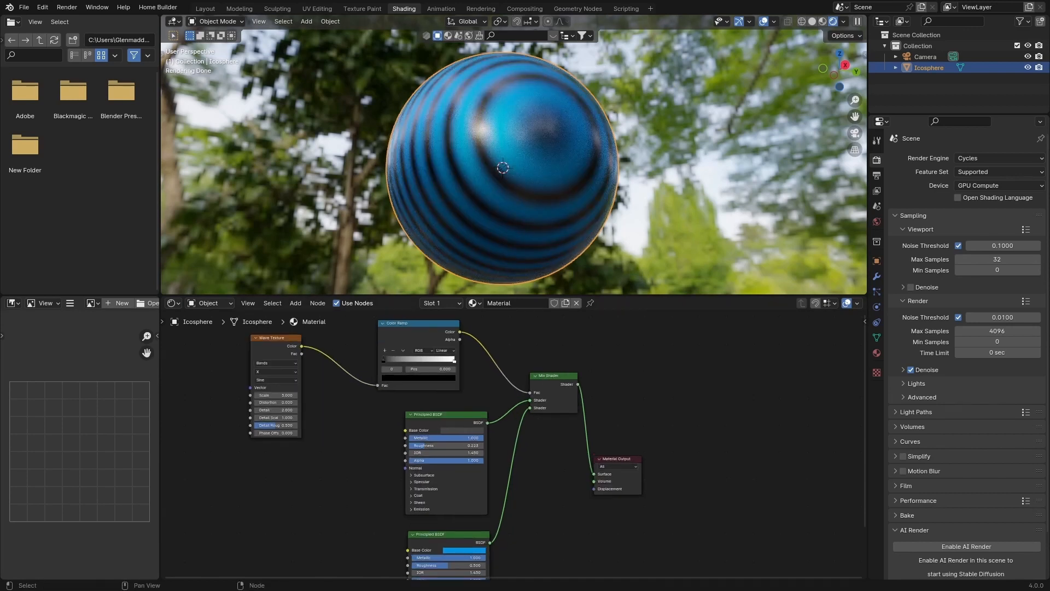
{"action": "middle_click_drag", "start_coordinate": [515, 445], "coordinate": [528, 480]}
{"action": "left_click", "coordinate": [457, 384]}
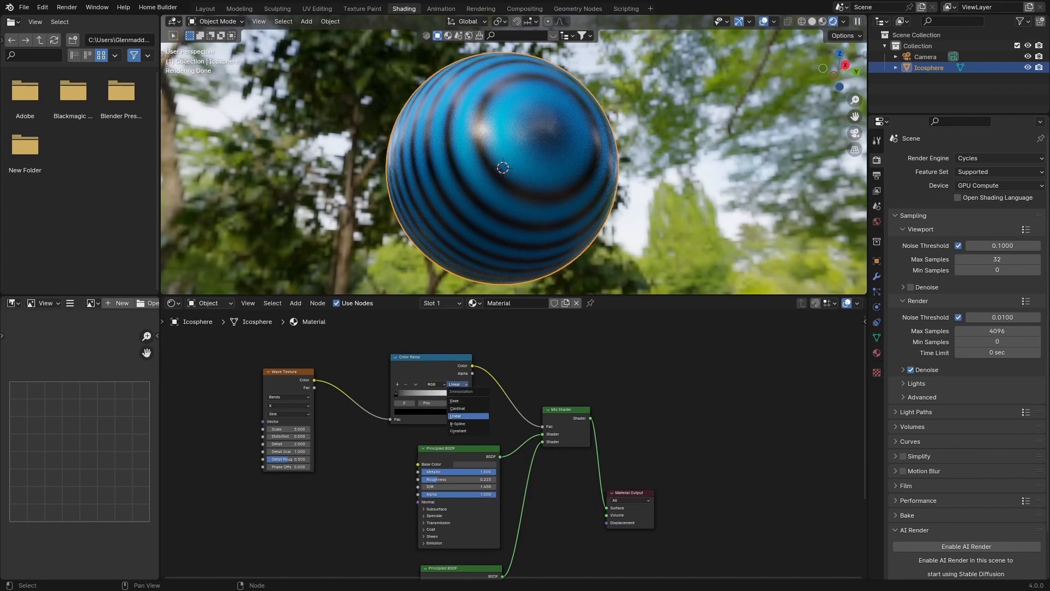
{"action": "left_click", "coordinate": [458, 431]}
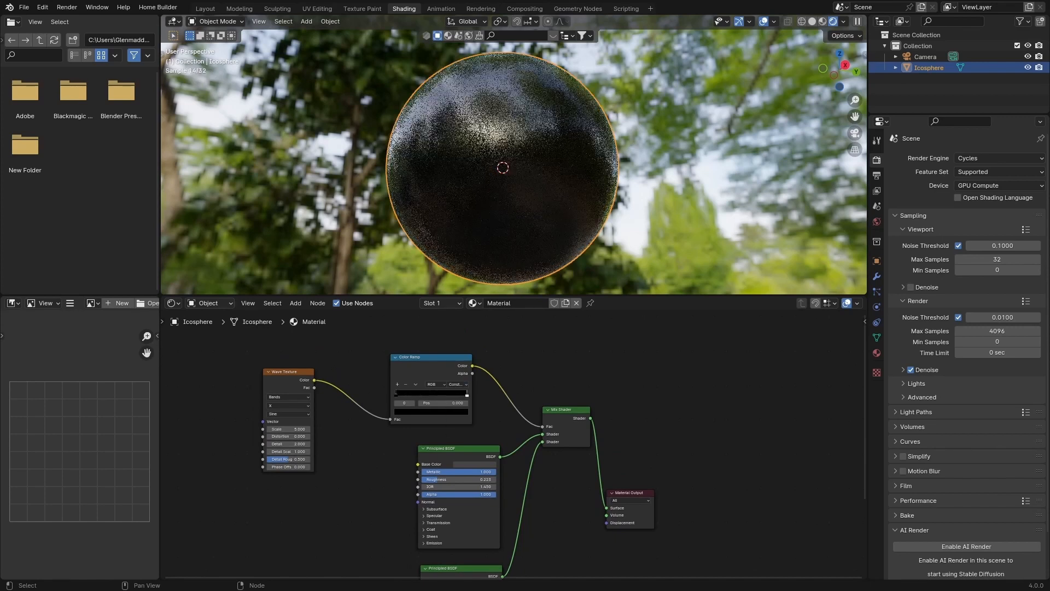
{"action": "left_click_drag", "start_coordinate": [467, 394], "coordinate": [435, 394]}
{"action": "middle_click_drag", "start_coordinate": [454, 219], "coordinate": [438, 232]}
Shift the Color Ramp away from the Mix Shader, add a Bump node below it, and connect the ramp's Color to Height
{"action": "left_click_drag", "start_coordinate": [410, 359], "coordinate": [320, 360]}
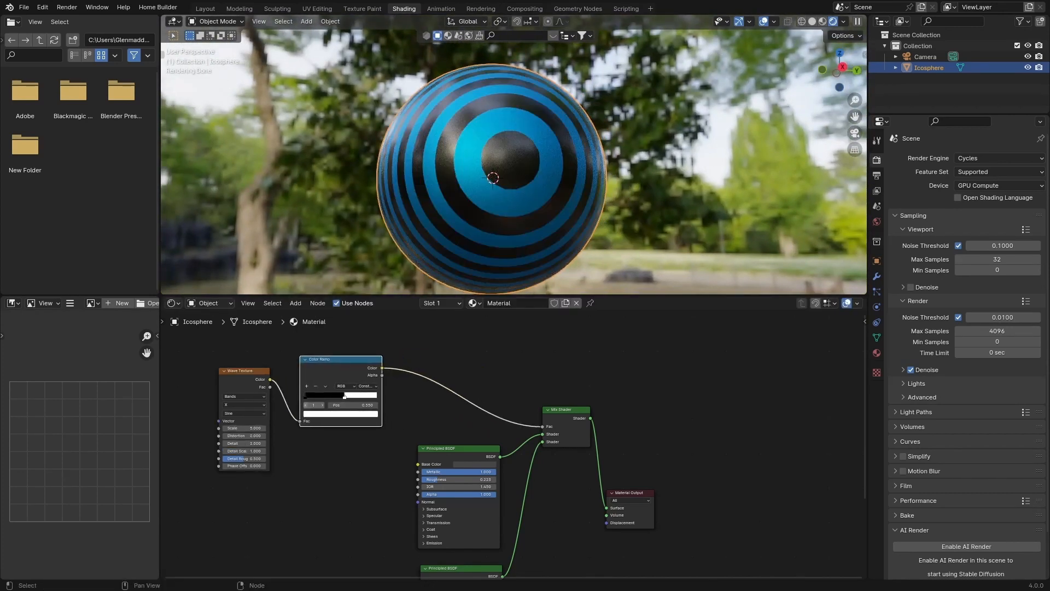
{"action": "middle_click_drag", "start_coordinate": [339, 443], "coordinate": [377, 432]}
{"action": "key", "text": "shift+a"}
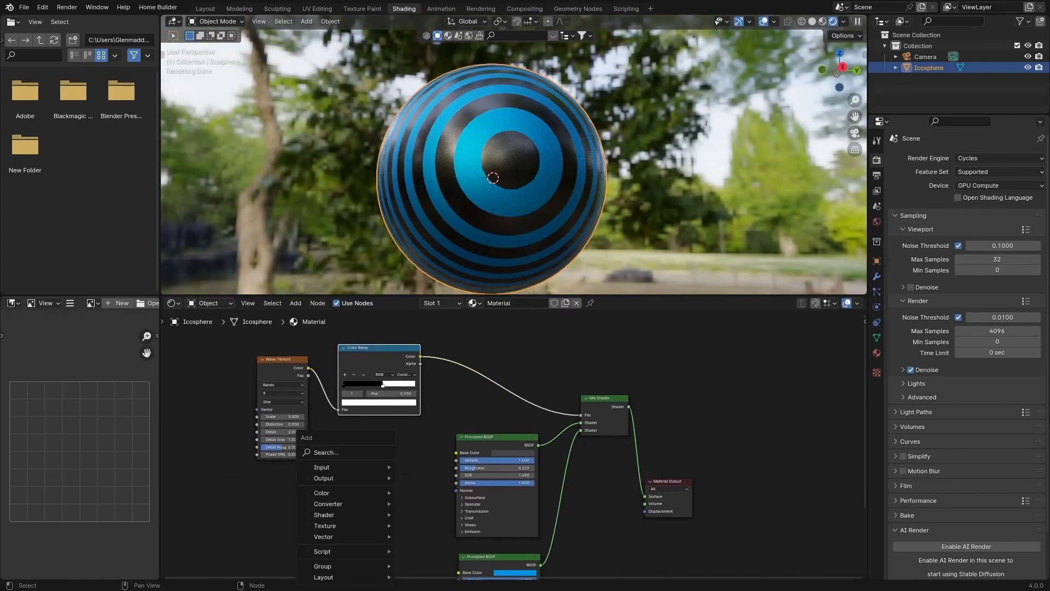
{"action": "type", "text": "bump"}
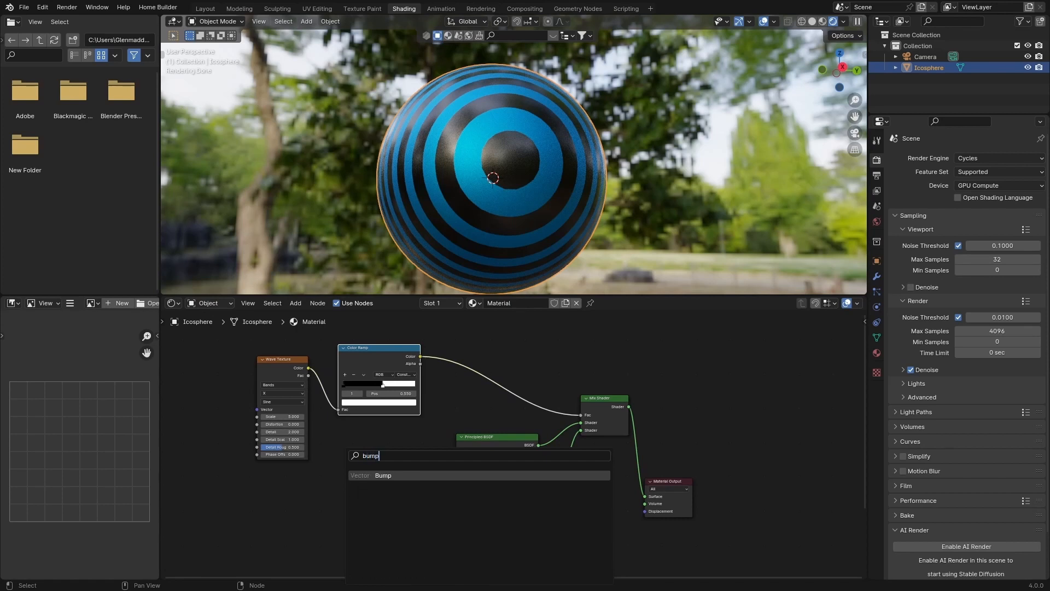
{"action": "key", "text": "Return"}
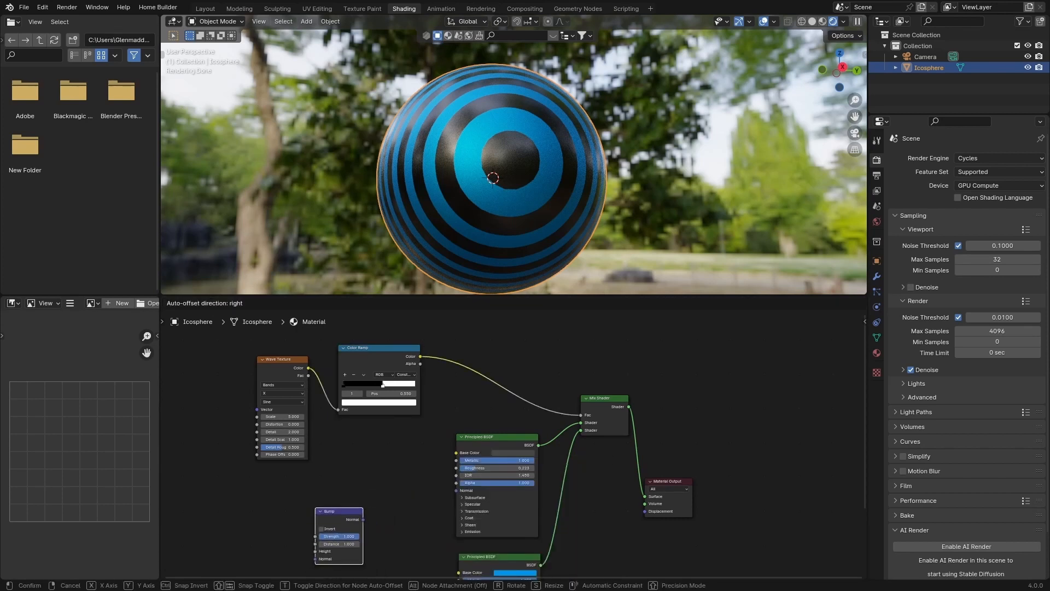
{"action": "left_click", "coordinate": [367, 495]}
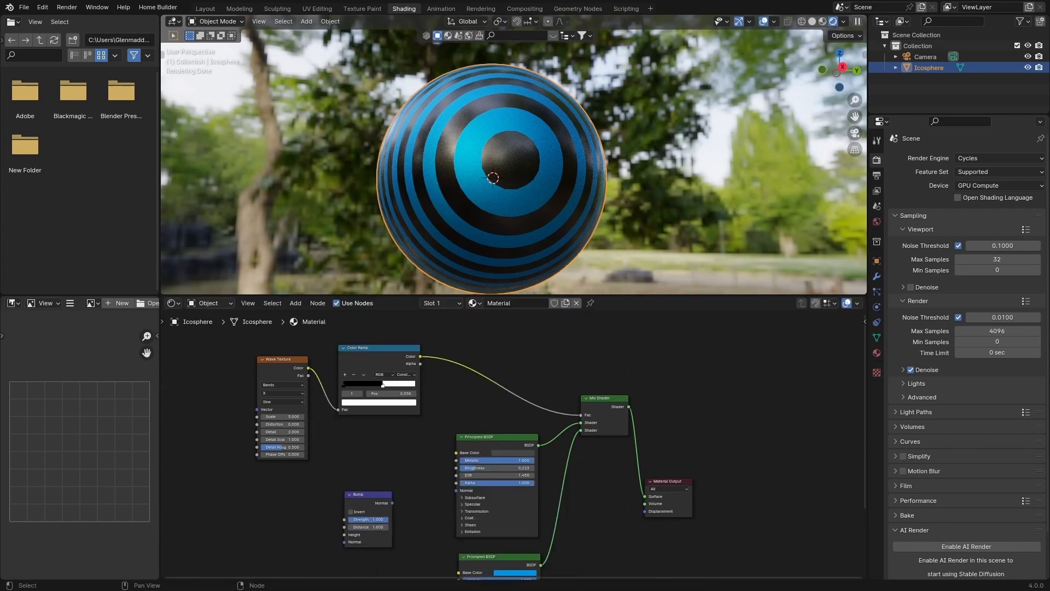
{"action": "left_click_drag", "start_coordinate": [420, 356], "coordinate": [344, 535]}
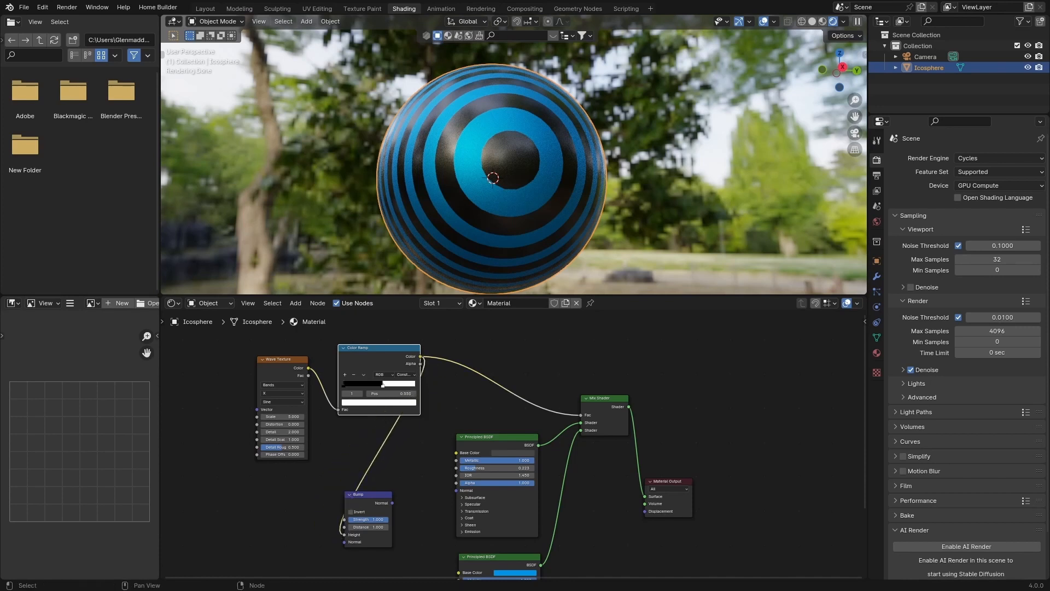
Connect the Bump node's Normal output to the Normal inputs of both Principled BSDFs and inspect the surface
{"action": "middle_click_drag", "start_coordinate": [417, 514], "coordinate": [440, 429]}
{"action": "left_click_drag", "start_coordinate": [416, 418], "coordinate": [479, 406]}
{"action": "middle_click_drag", "start_coordinate": [460, 444], "coordinate": [472, 408]}
{"action": "left_click_drag", "start_coordinate": [427, 382], "coordinate": [494, 489]}
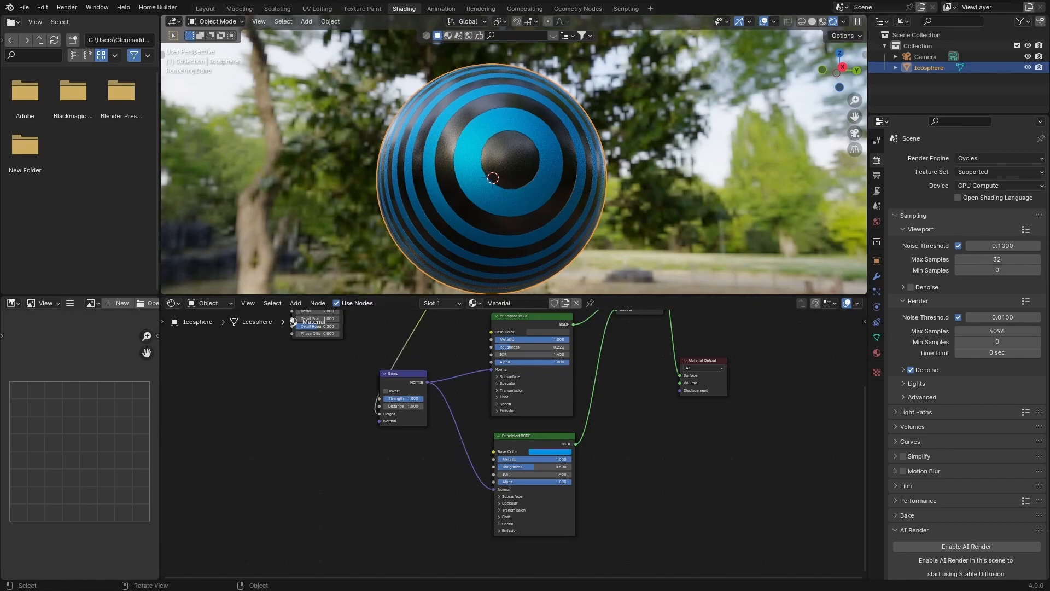
{"action": "scroll", "coordinate": [514, 152], "scroll_direction": "up", "scroll_amount": 2}
{"action": "scroll", "coordinate": [514, 152], "scroll_direction": "down", "scroll_amount": 2}
{"action": "mouse_move", "coordinate": [514, 152]}
{"action": "middle_mouse_down"}
{"action": "mouse_move", "coordinate": [566, 153]}
{"action": "mouse_move", "coordinate": [524, 154]}
{"action": "middle_mouse_up"}
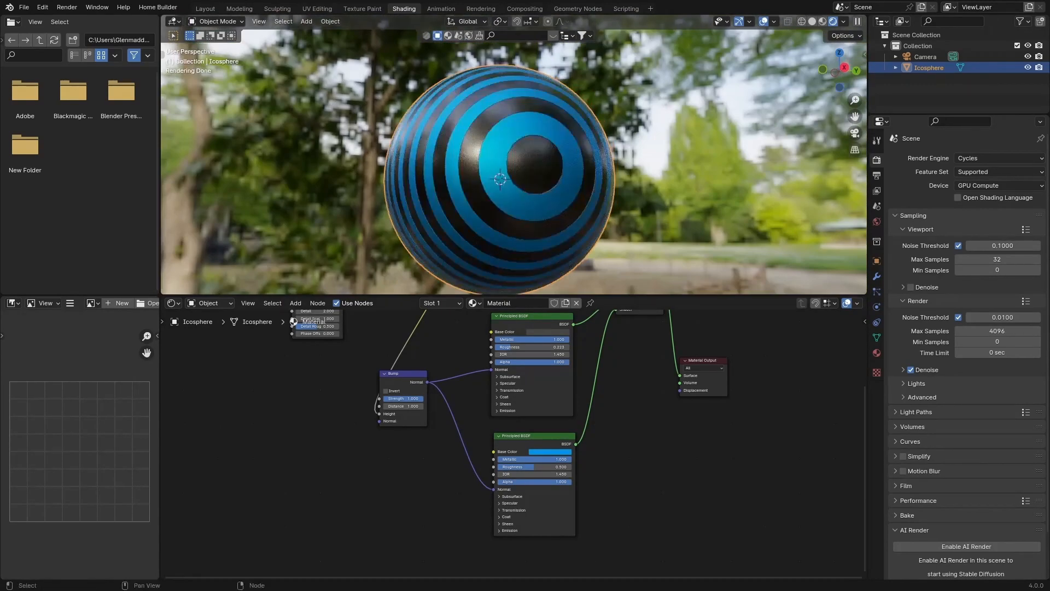
Set the Wave Texture's Scale to about 5.9, Distortion to 0 and Detail to 15
{"action": "middle_click_drag", "start_coordinate": [415, 339], "coordinate": [444, 453]}
{"action": "scroll", "coordinate": [432, 356], "scroll_direction": "up", "scroll_amount": 1}
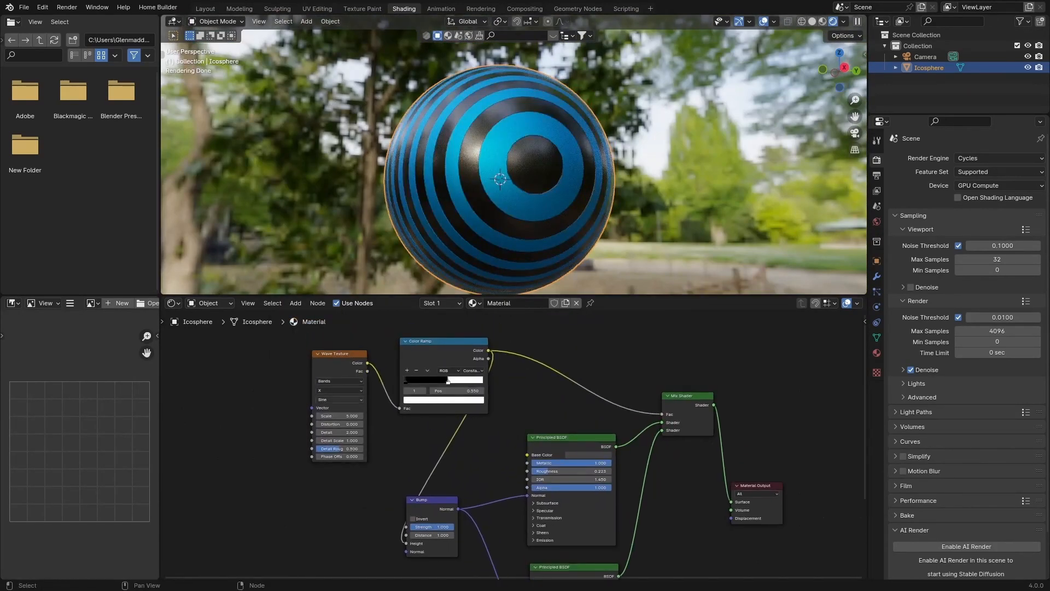
{"action": "left_click_drag", "start_coordinate": [339, 417], "coordinate": [351, 423]}
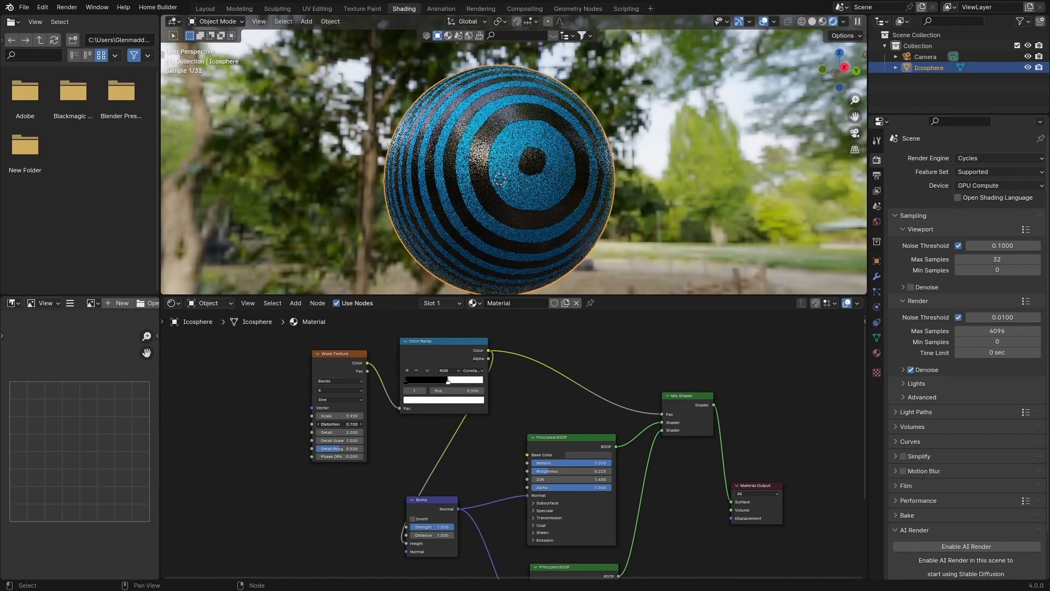
{"action": "left_click", "coordinate": [340, 424]}
{"action": "type", "text": "0"}
{"action": "key", "text": "Return"}
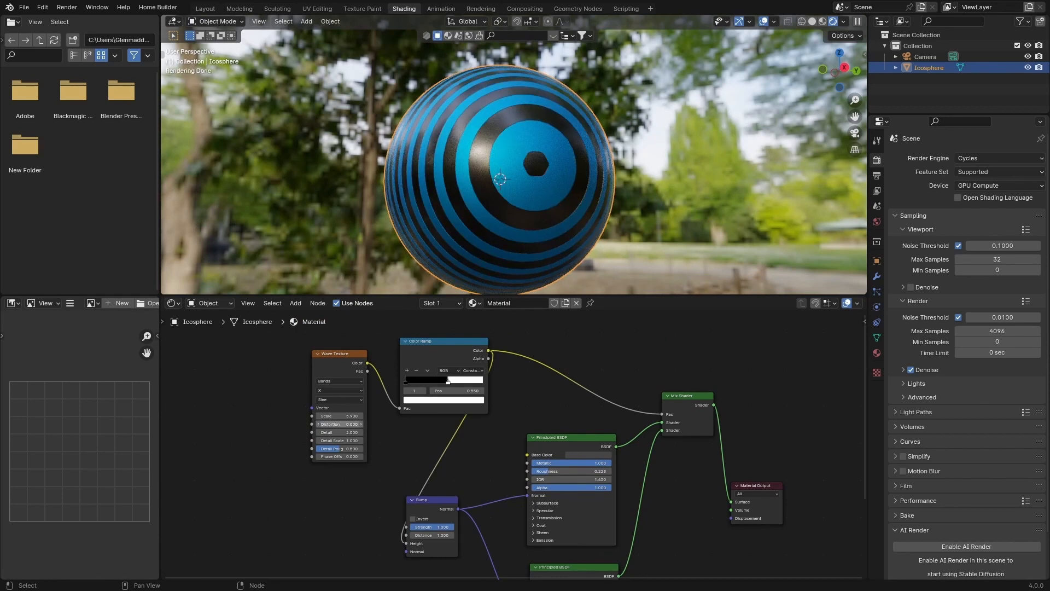
{"action": "left_click_drag", "start_coordinate": [336, 433], "coordinate": [448, 432]}
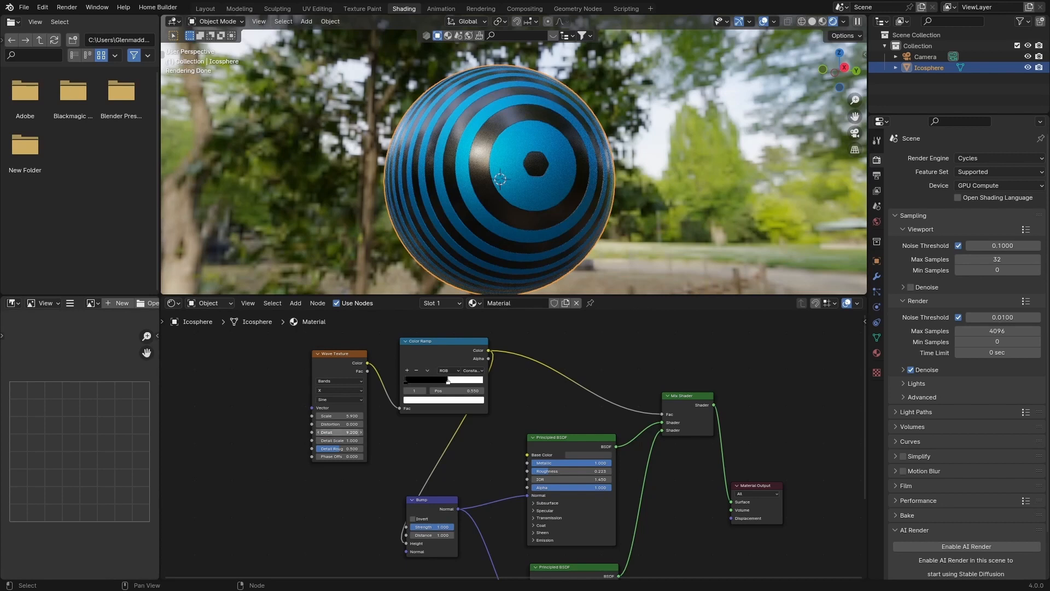
{"action": "left_click_drag", "start_coordinate": [339, 432], "coordinate": [383, 432]}
Nudge the Color Ramp node sideways and move its white stop to about 0.51 while viewing the bands up close
{"action": "scroll", "coordinate": [512, 154], "scroll_direction": "up", "scroll_amount": 1}
{"action": "scroll", "coordinate": [513, 154], "scroll_direction": "up", "scroll_amount": 5}
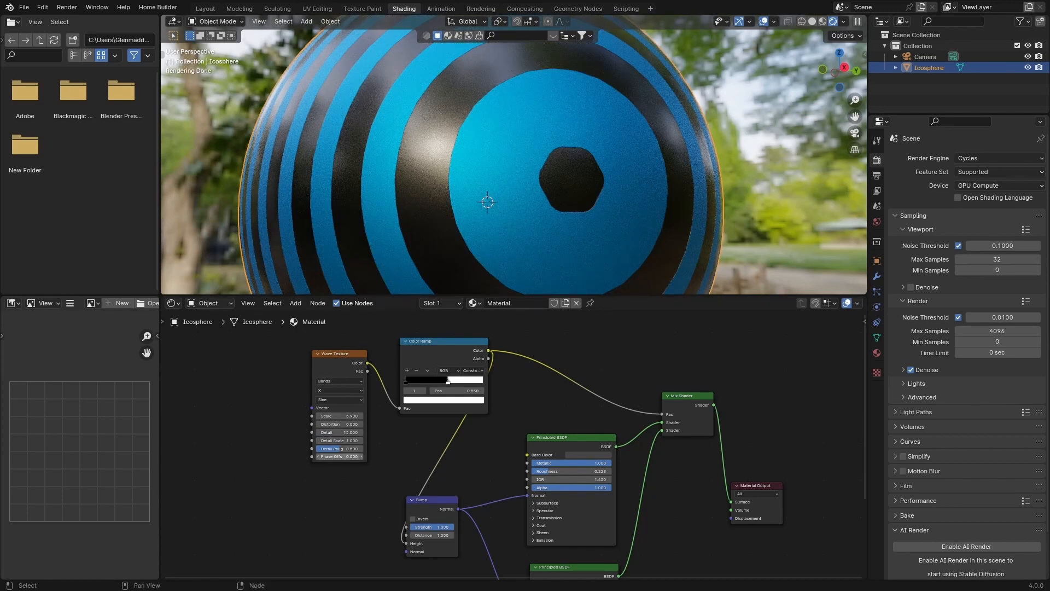
{"action": "left_click_drag", "start_coordinate": [444, 341], "coordinate": [450, 340]}
{"action": "mouse_move", "coordinate": [453, 380]}
{"action": "left_mouse_down"}
{"action": "mouse_move", "coordinate": [440, 380]}
{"action": "mouse_move", "coordinate": [452, 380]}
{"action": "left_mouse_up"}
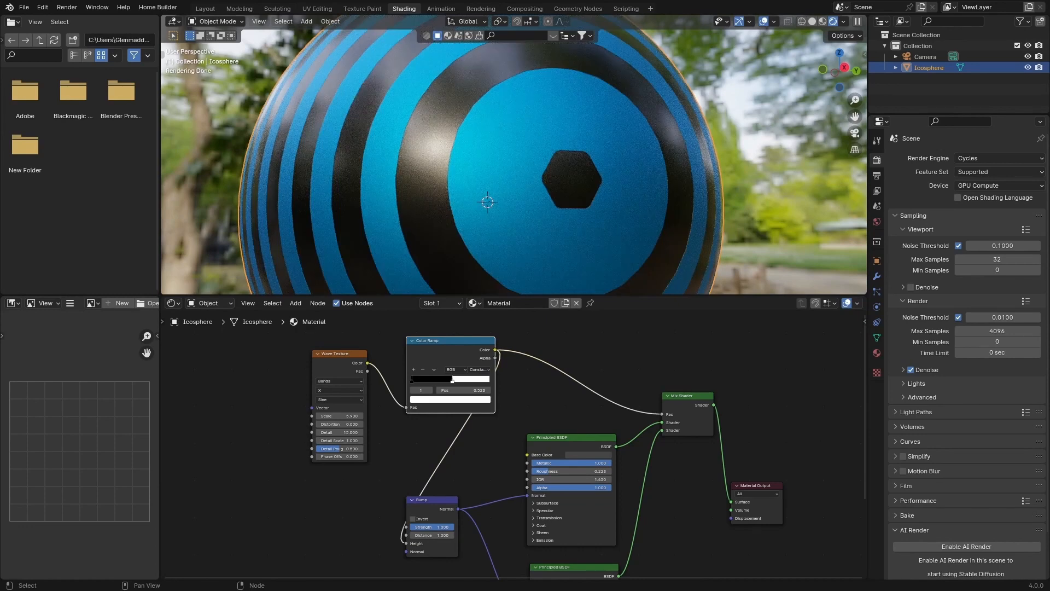